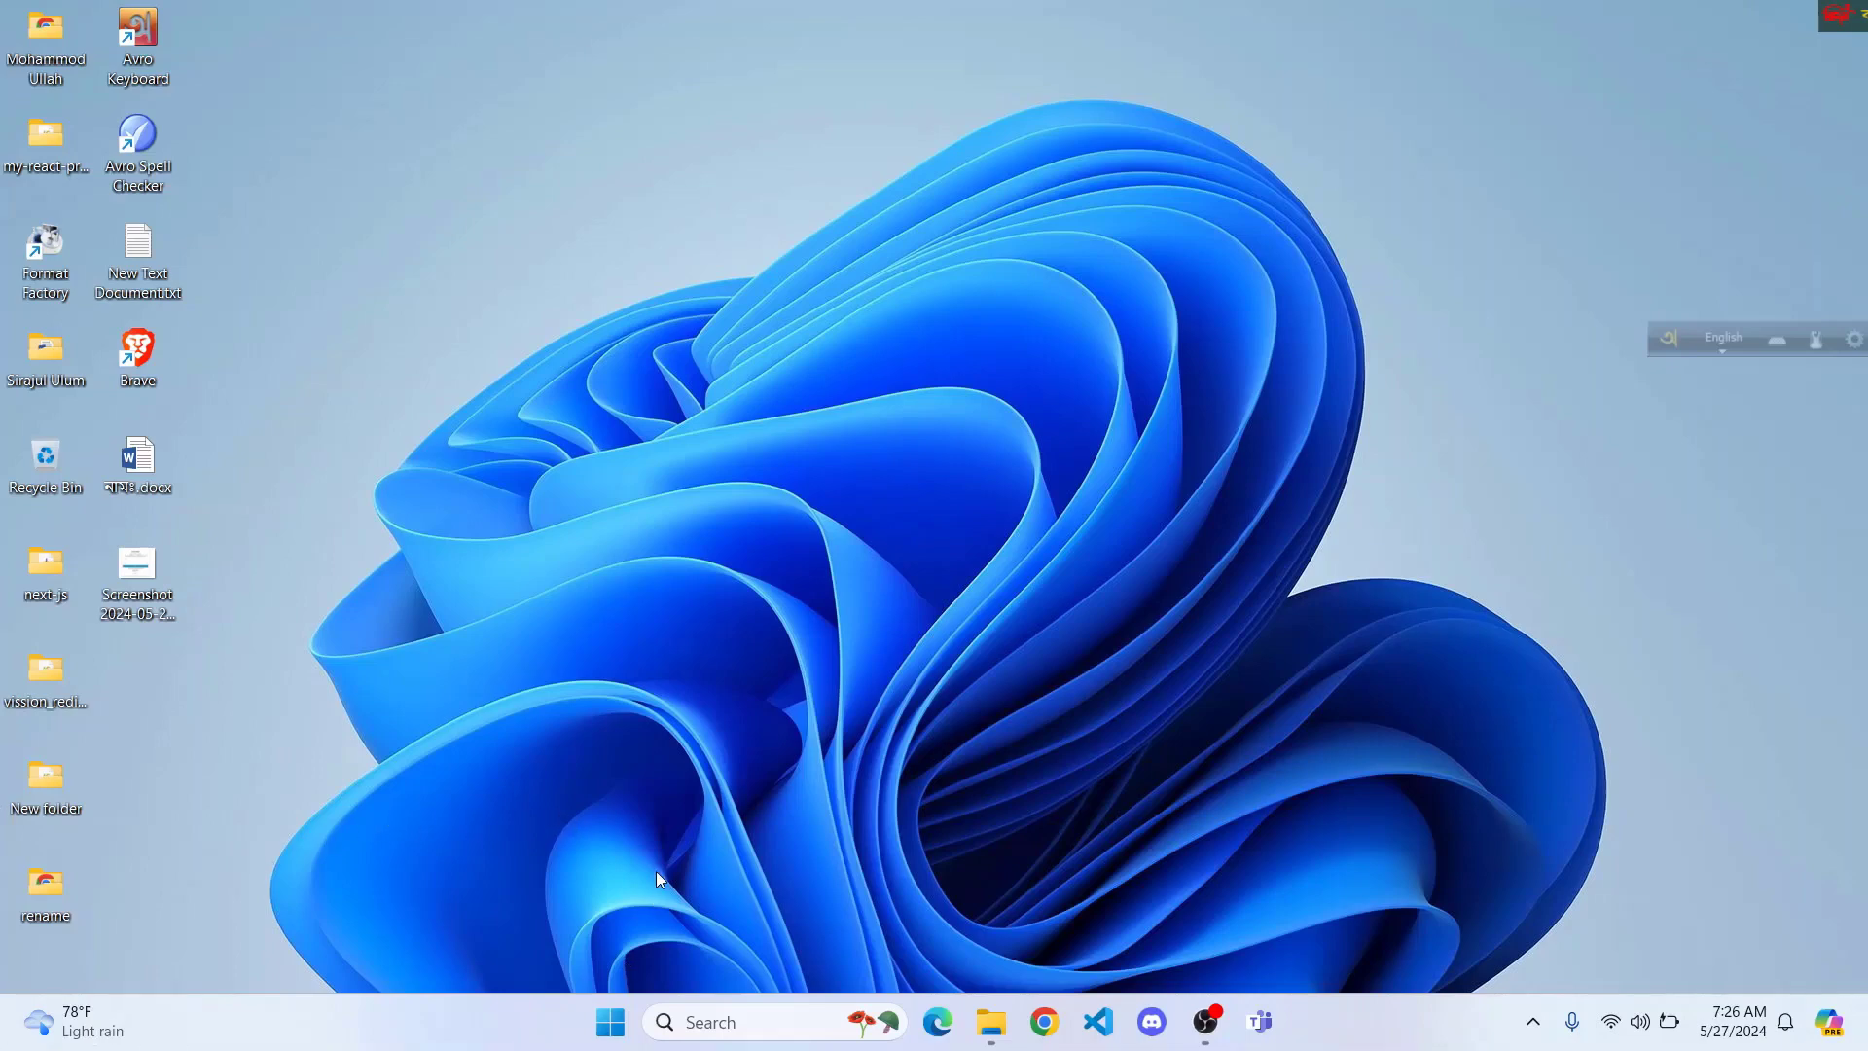
Step: Open Chrome with the first profile and load the XI Class Admission site at xiclassadmission.gov.bd
click(1044, 1022)
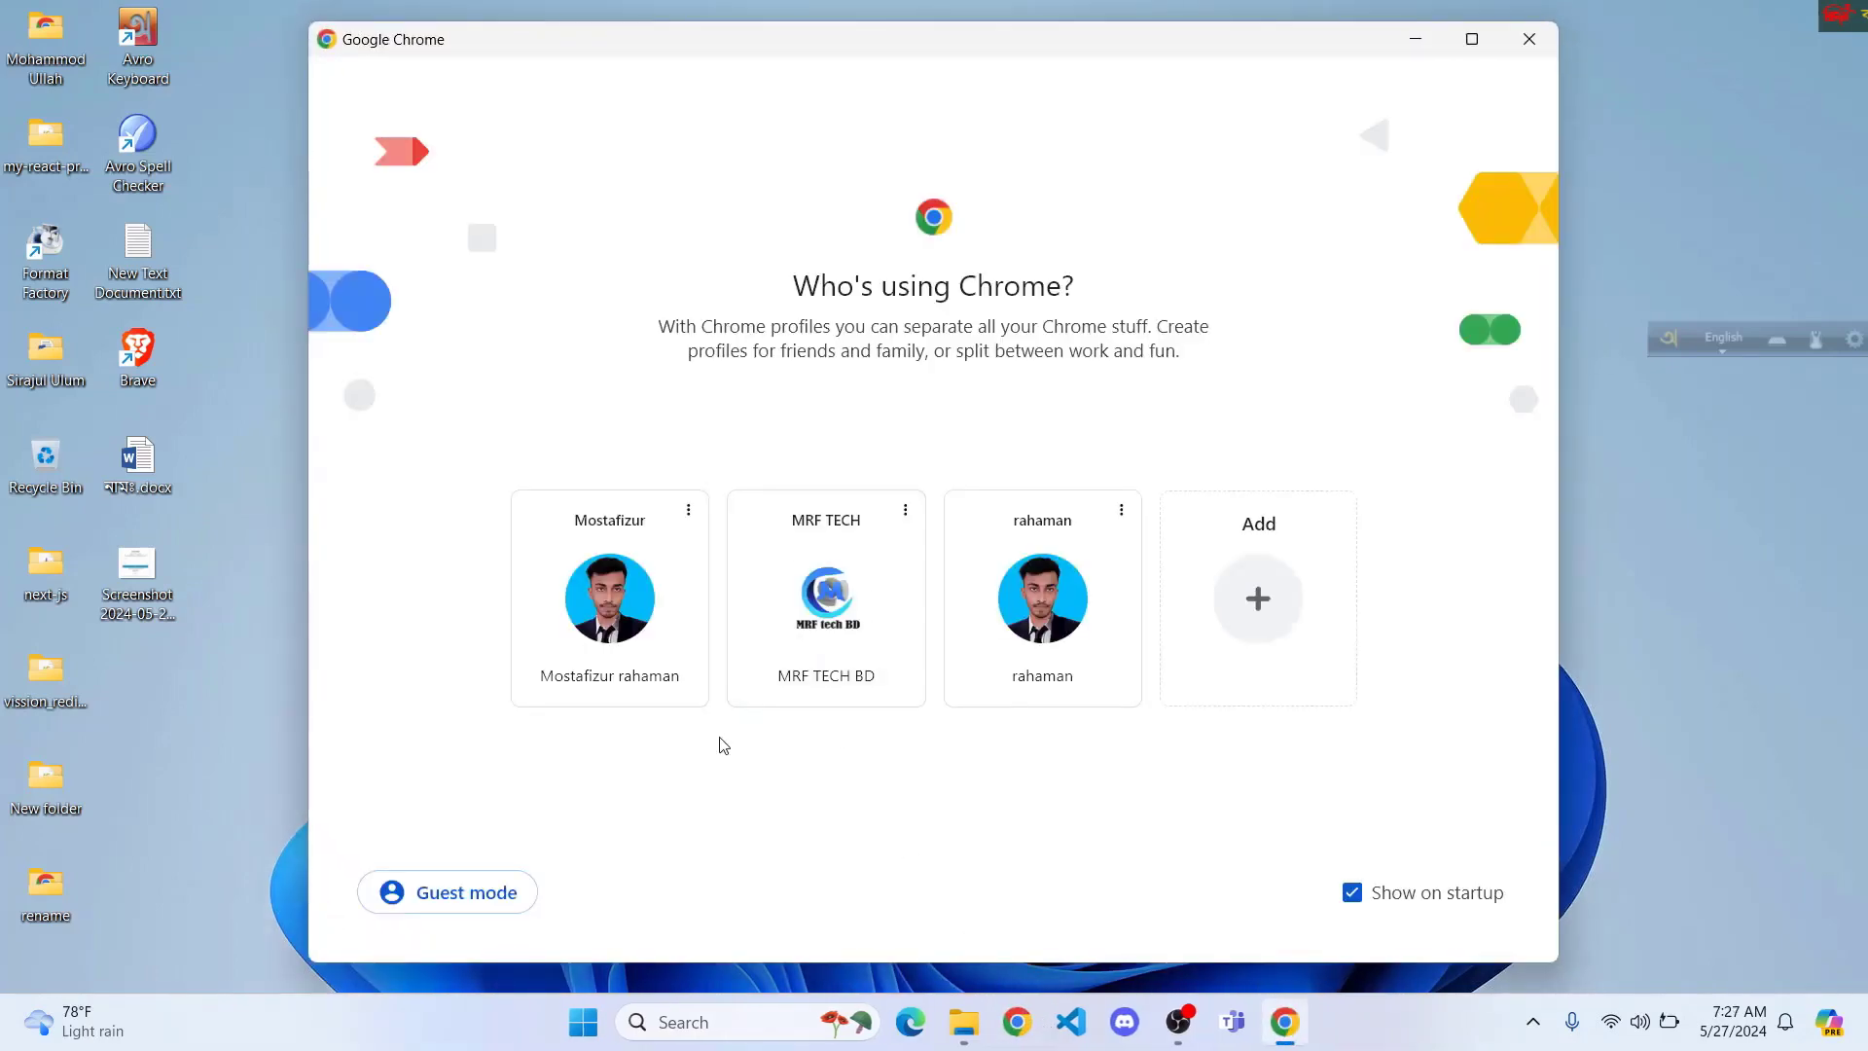
click(587, 603)
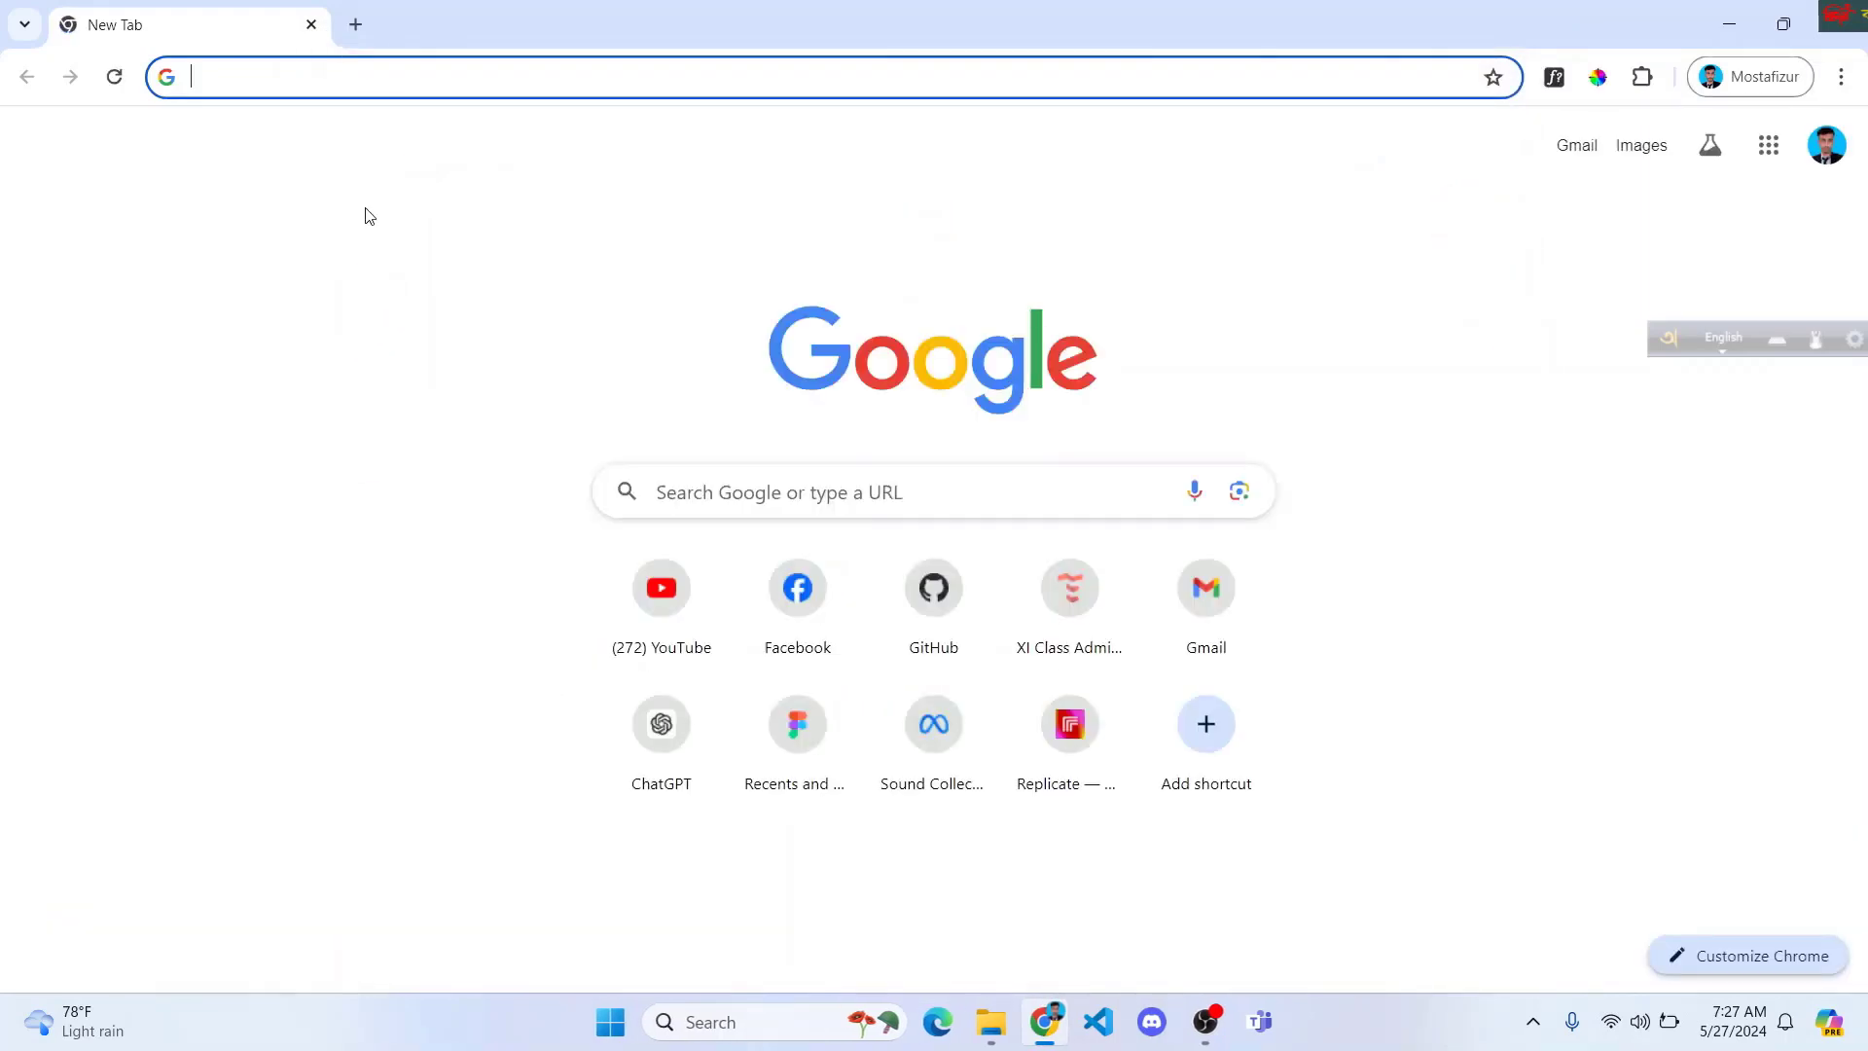
text(xiclassadmission.gov.bd)
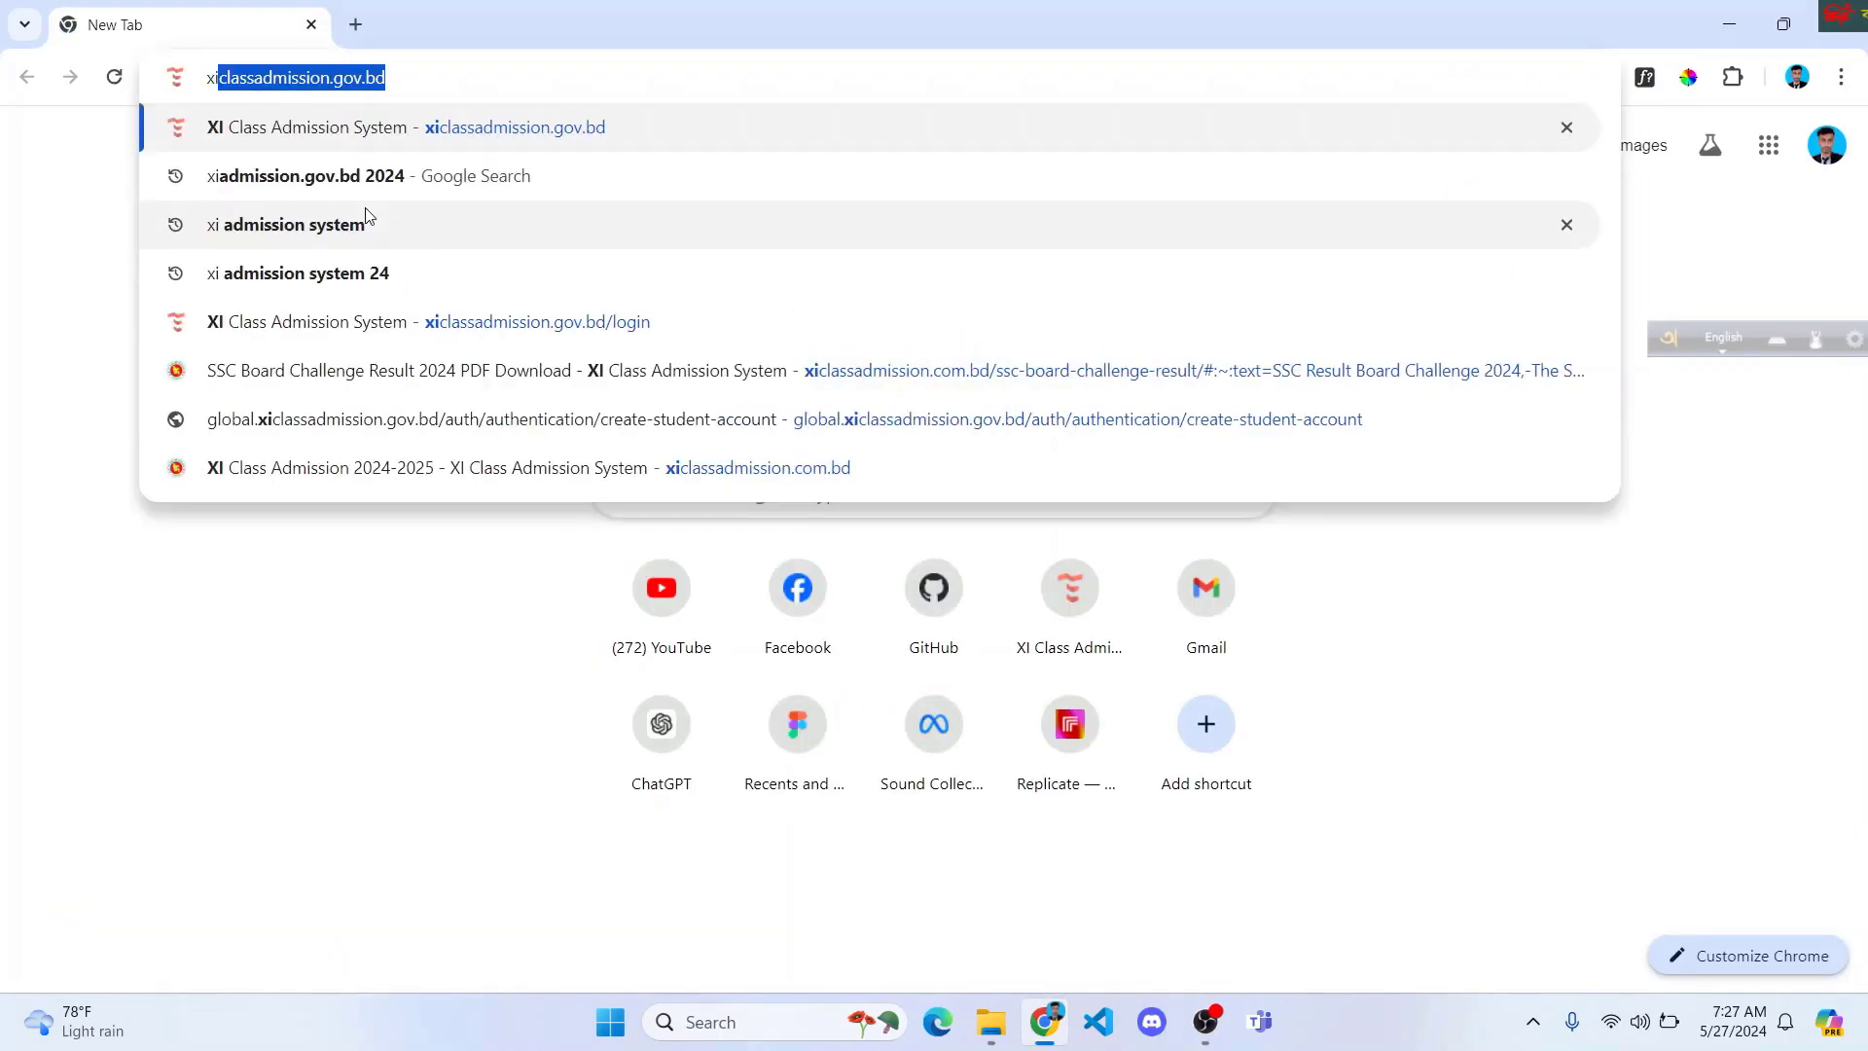
key(Right)
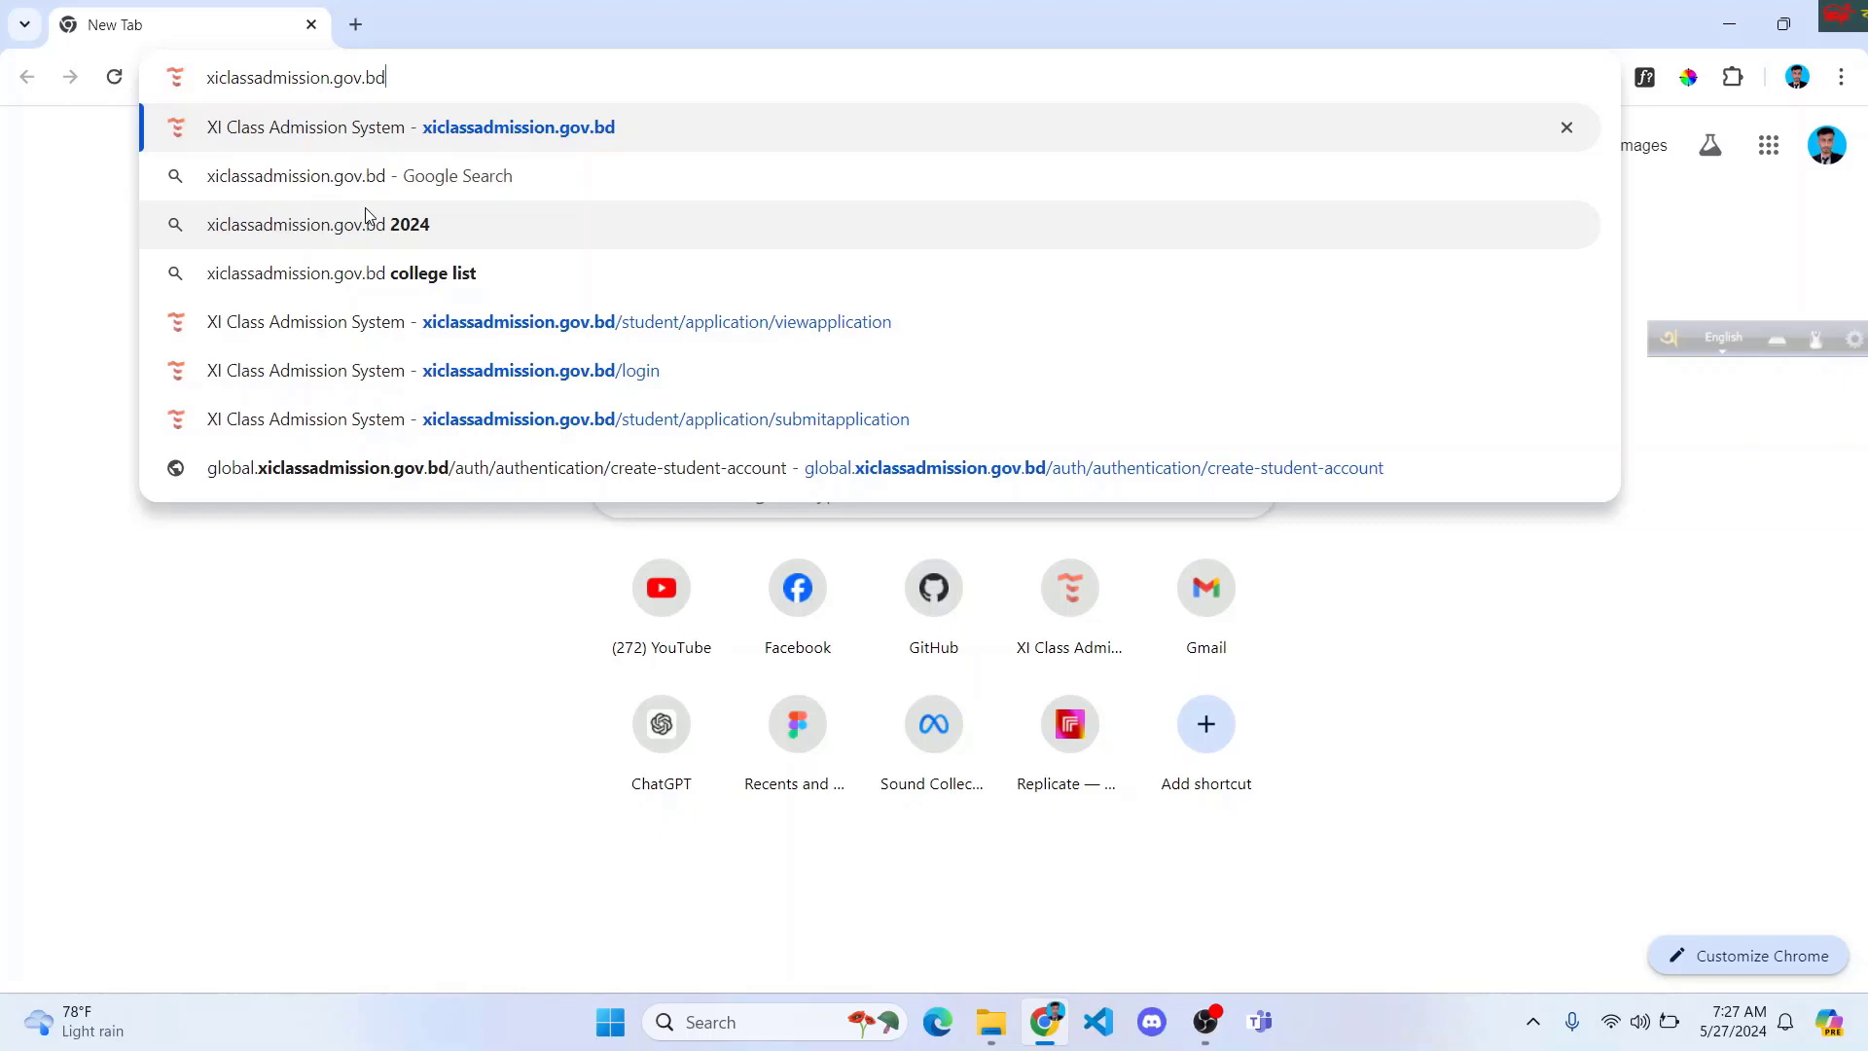
key(Return)
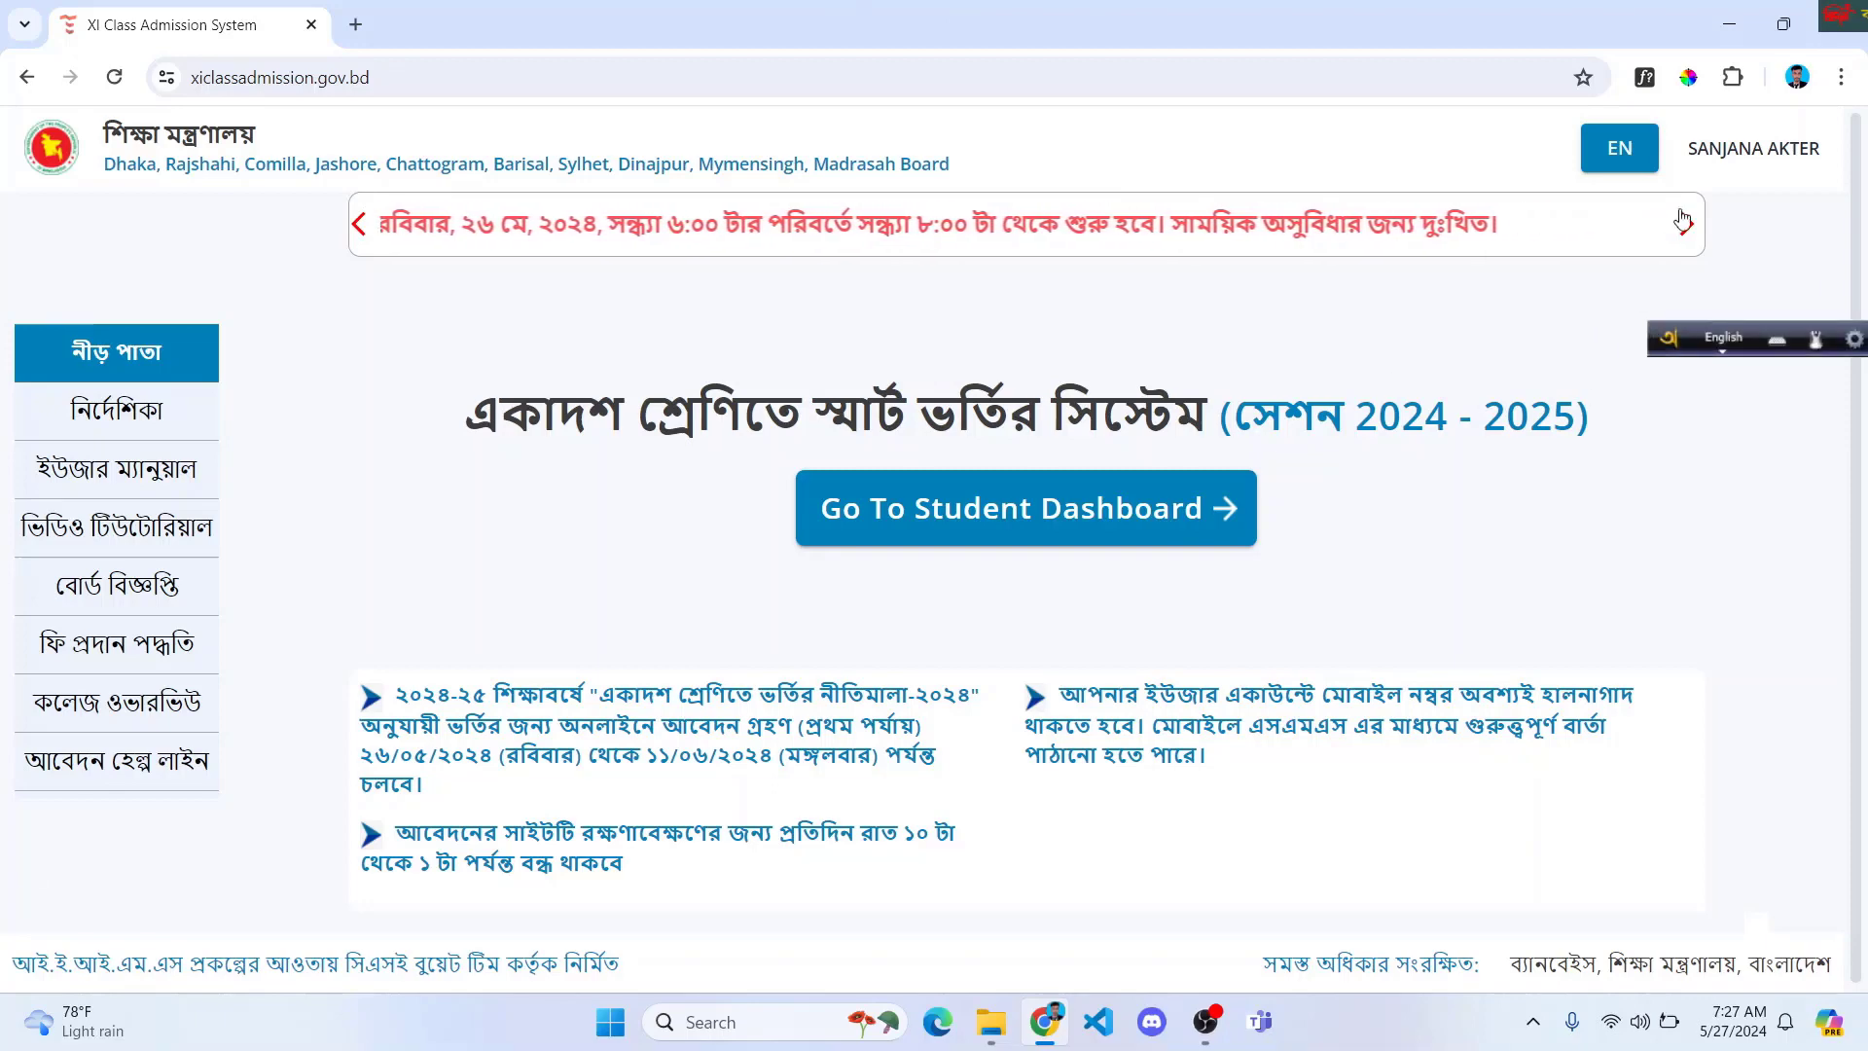
Step: Log out of the signed-in account and go to the সাইন আপ account-creation form
click(1746, 148)
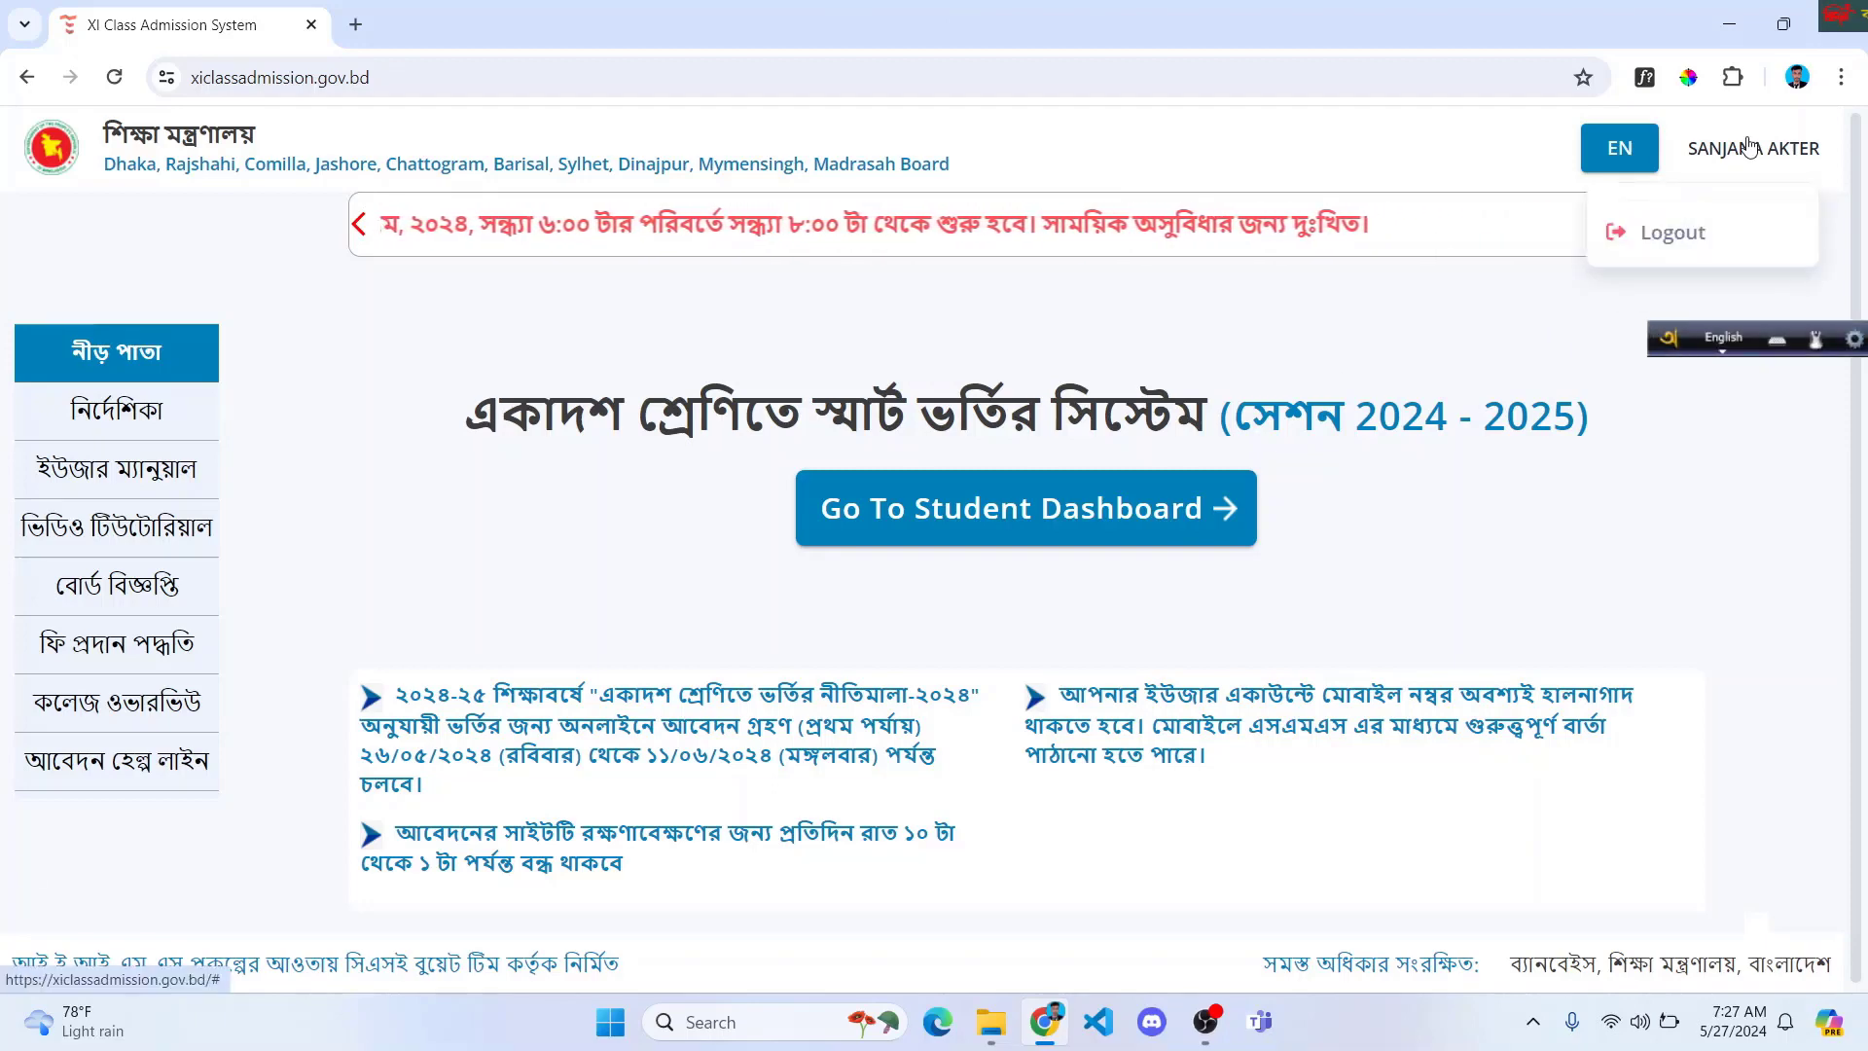
click(1673, 233)
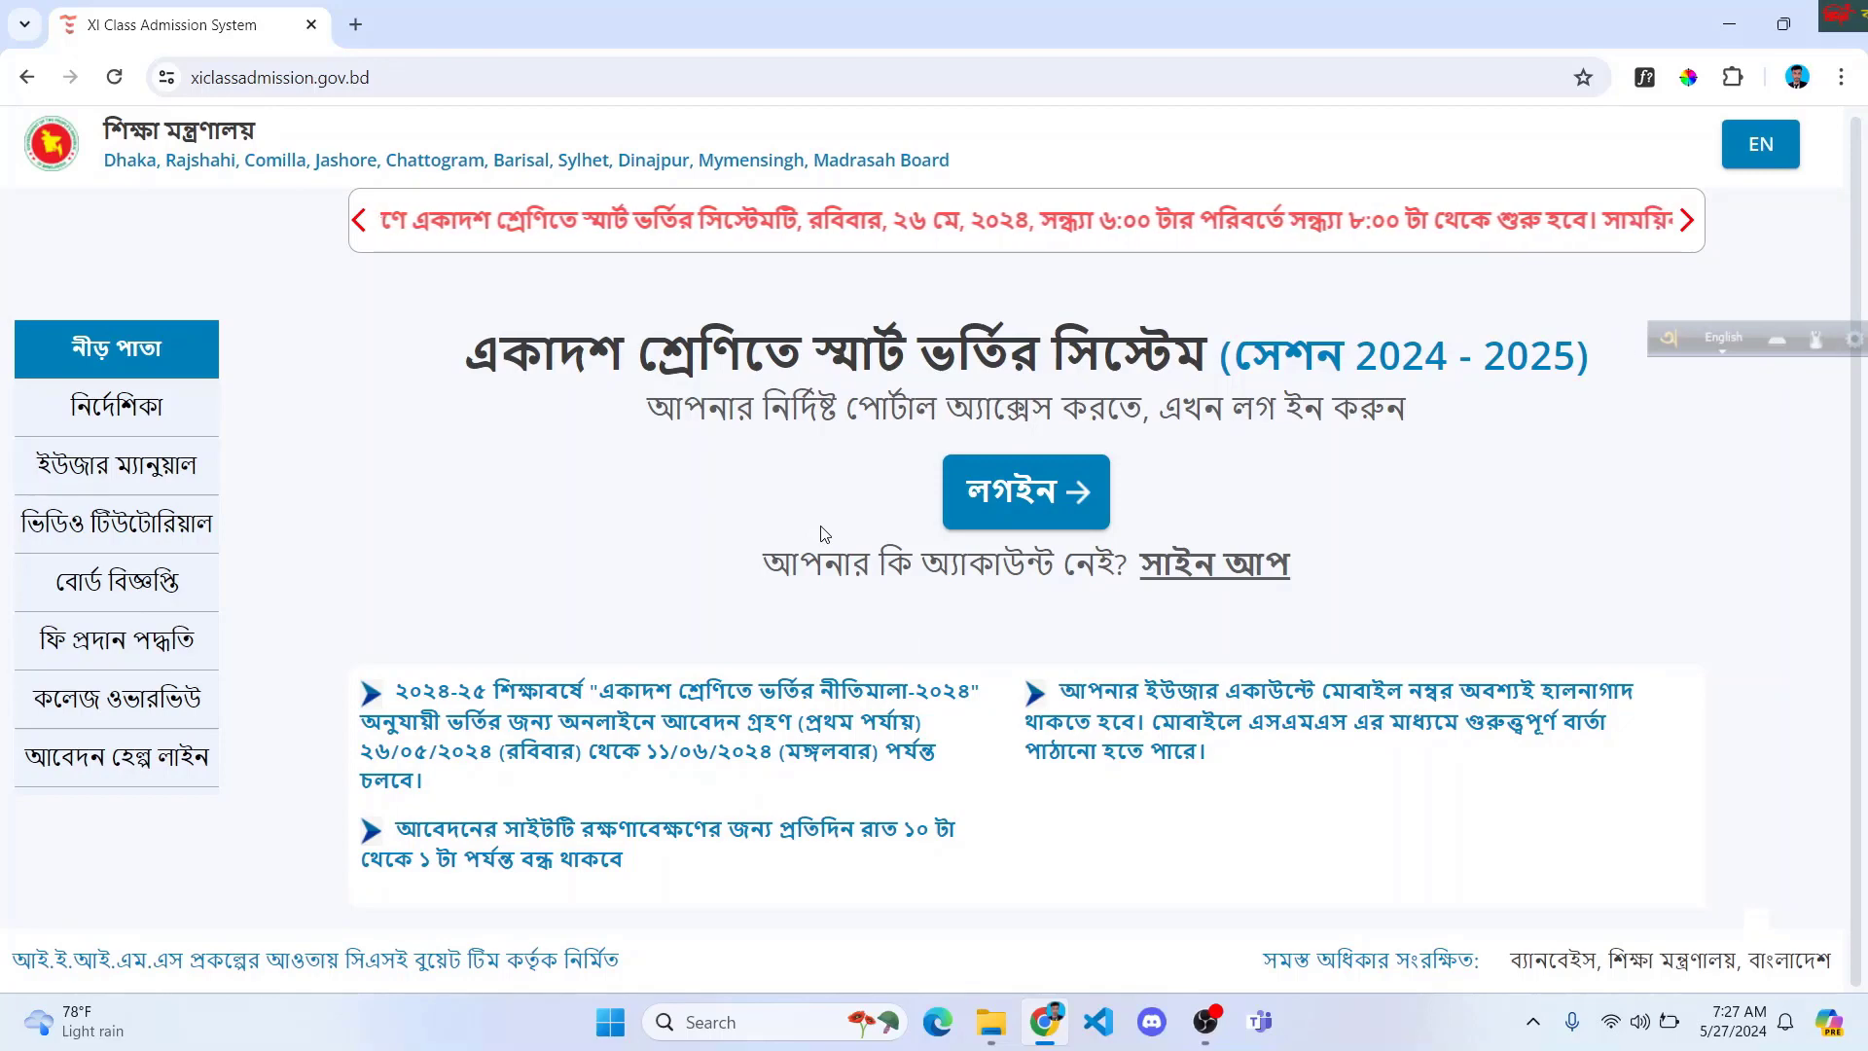
click(1201, 583)
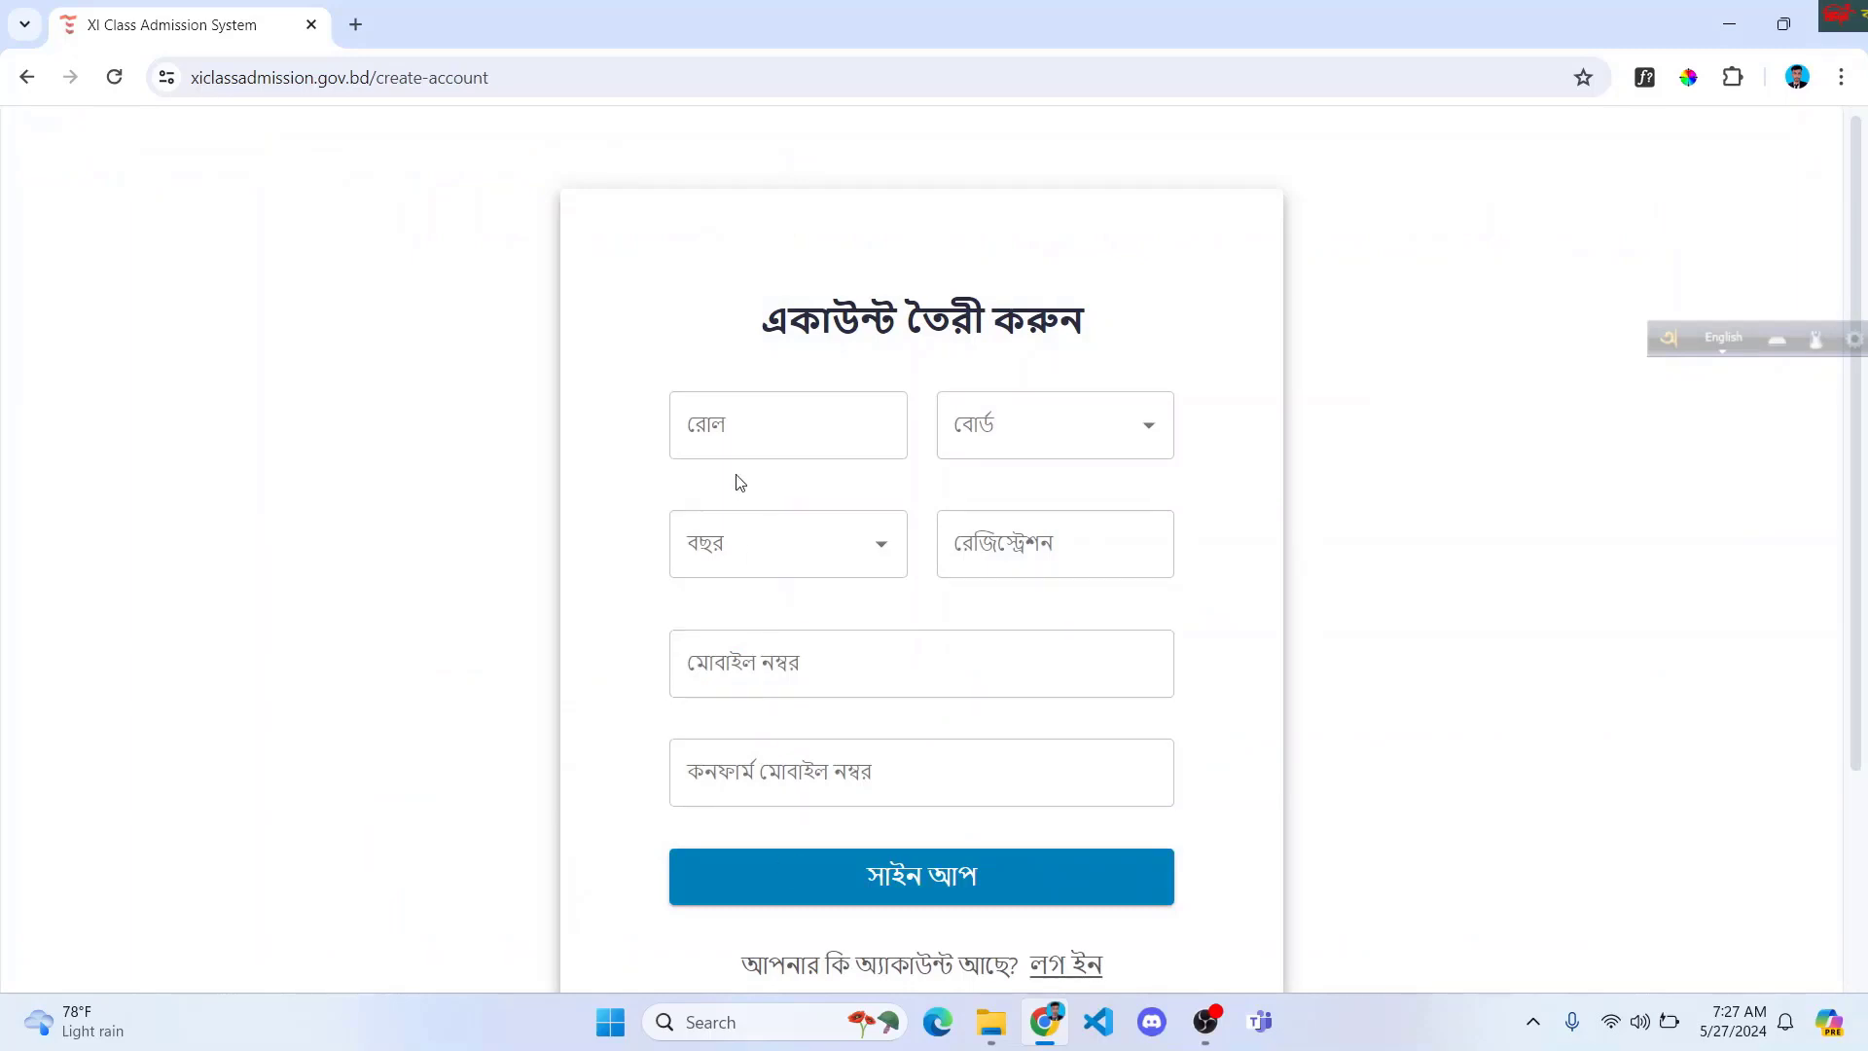
Step: Fill in the student's roll number, board Comilla, year 2024 and the registration number
click(746, 439)
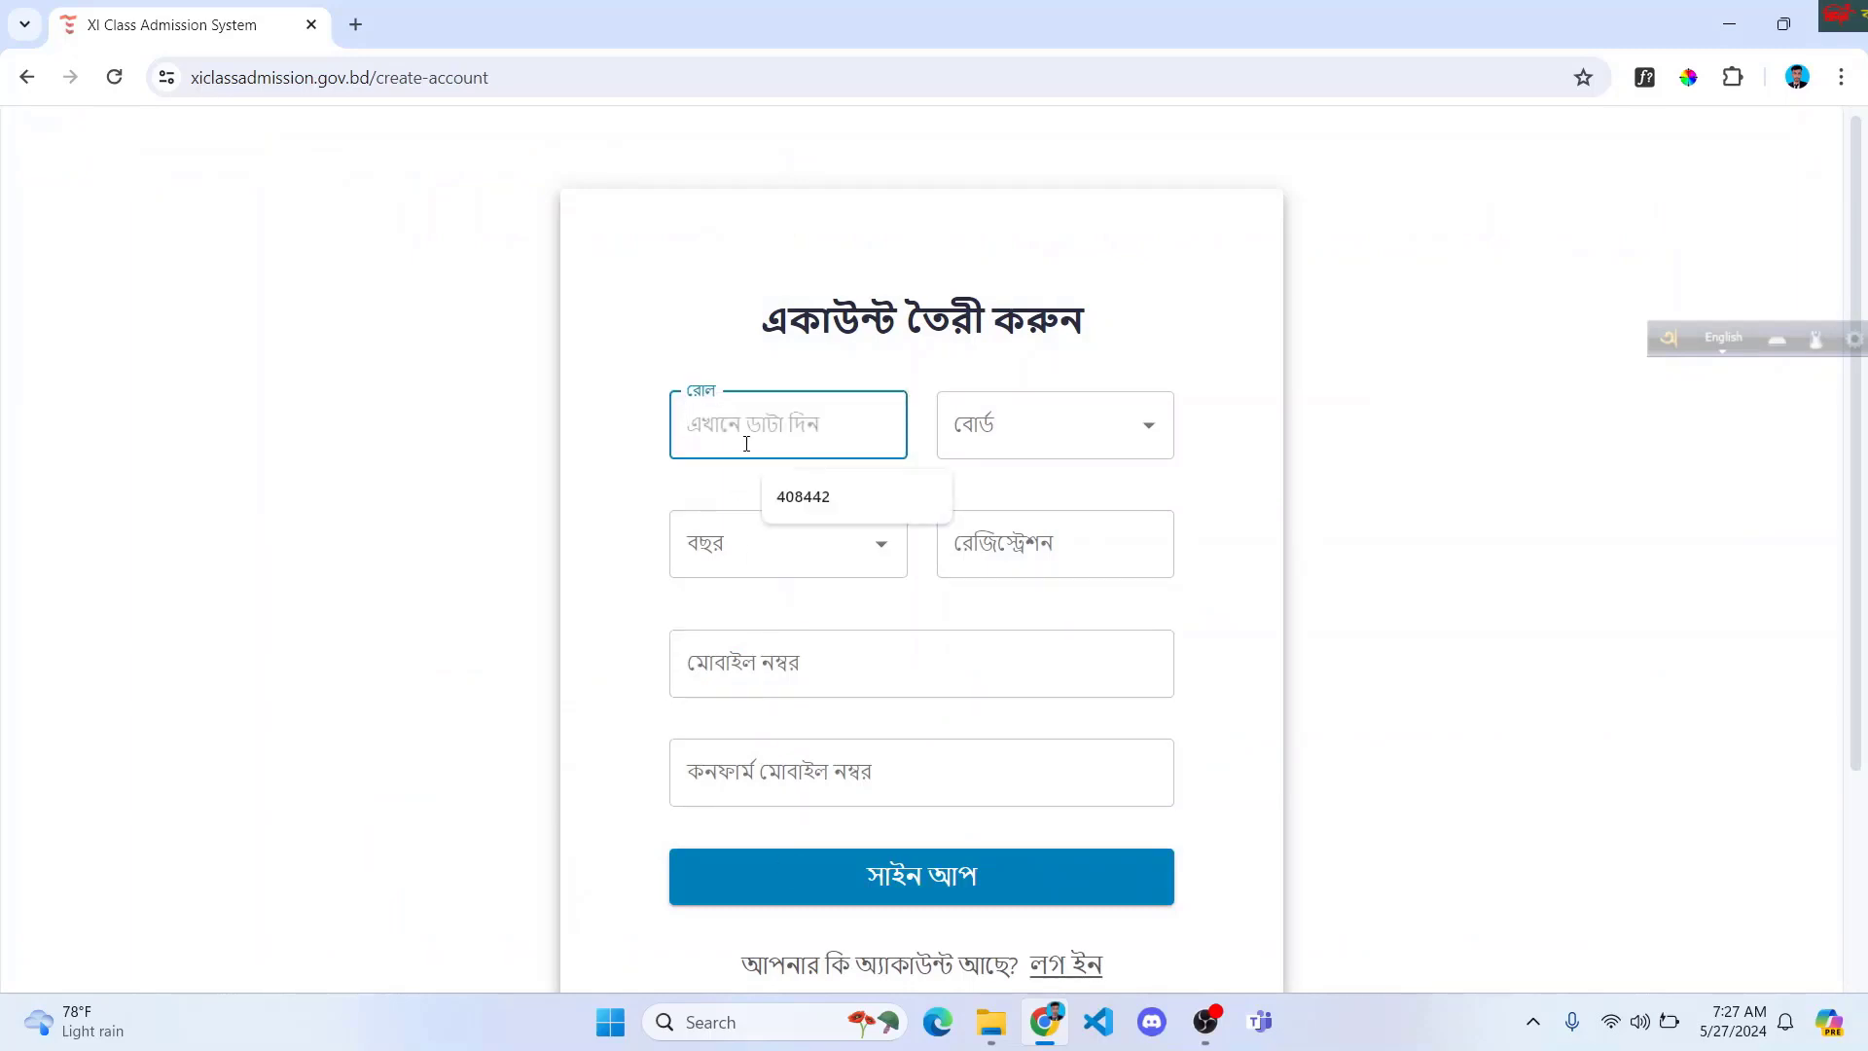
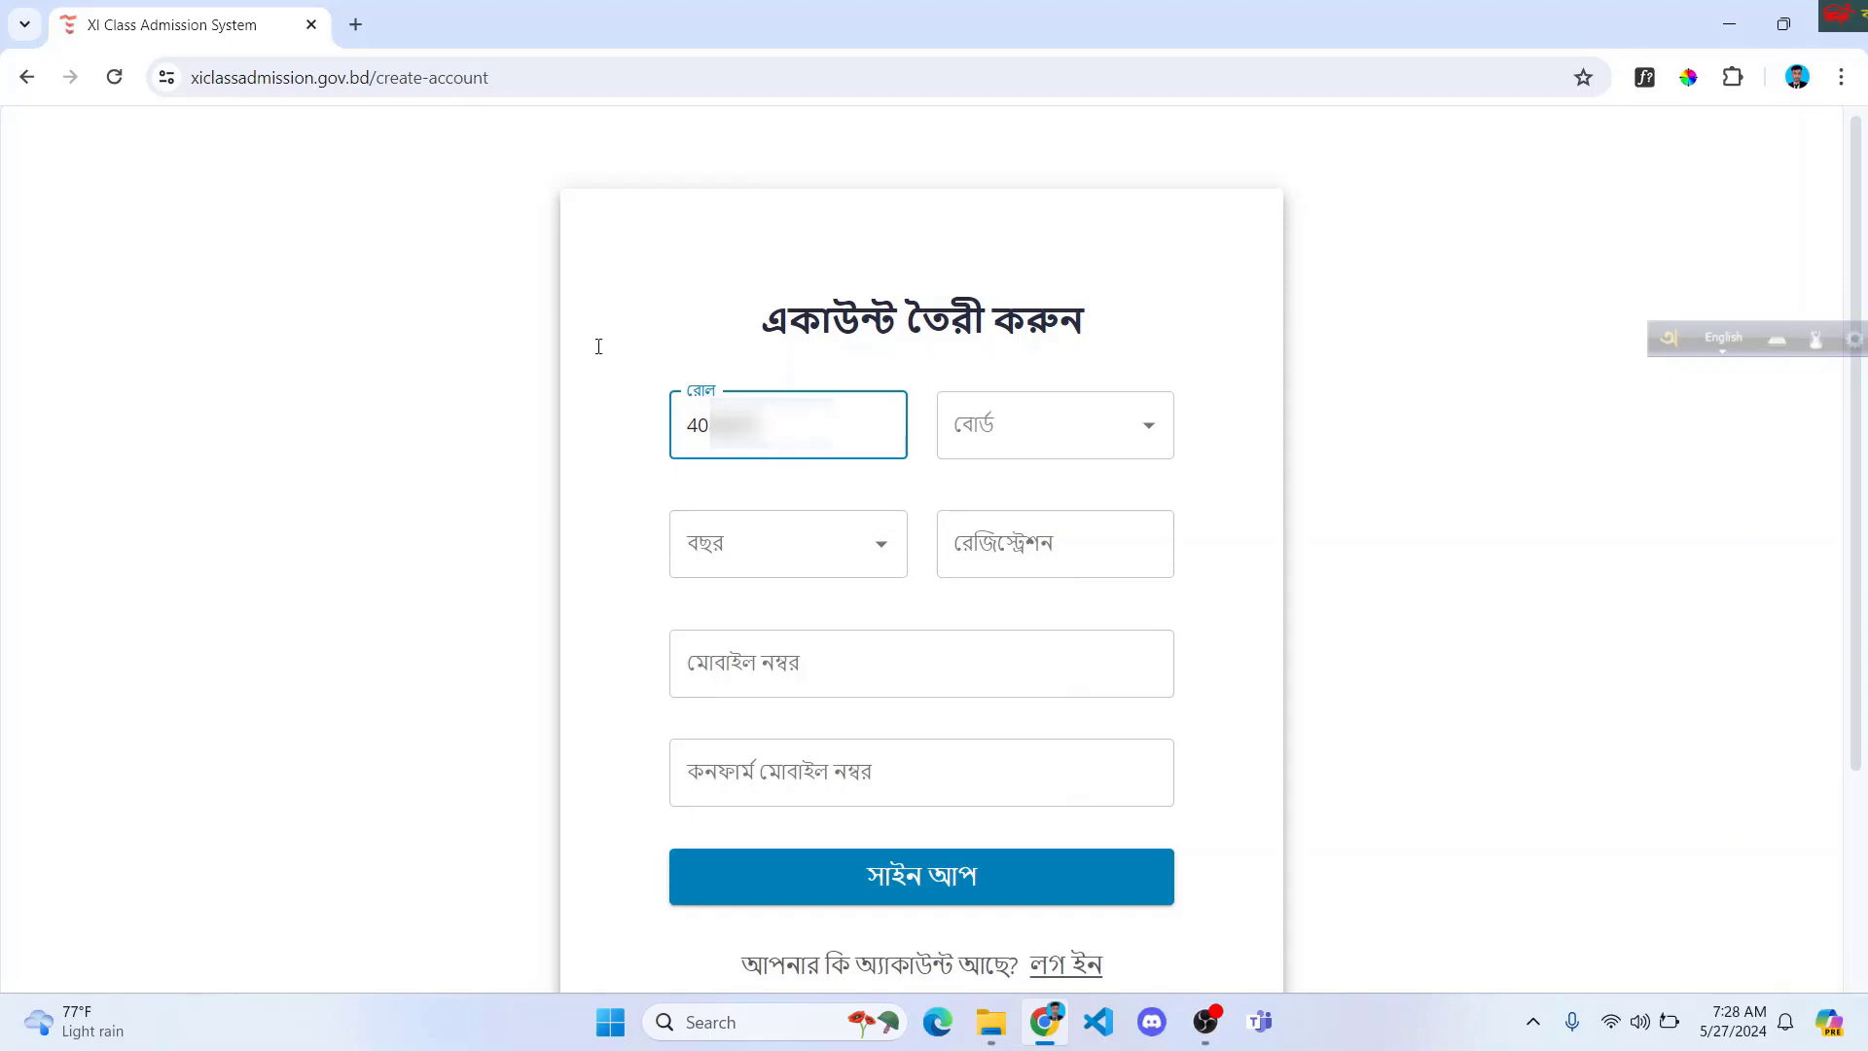
click(1090, 417)
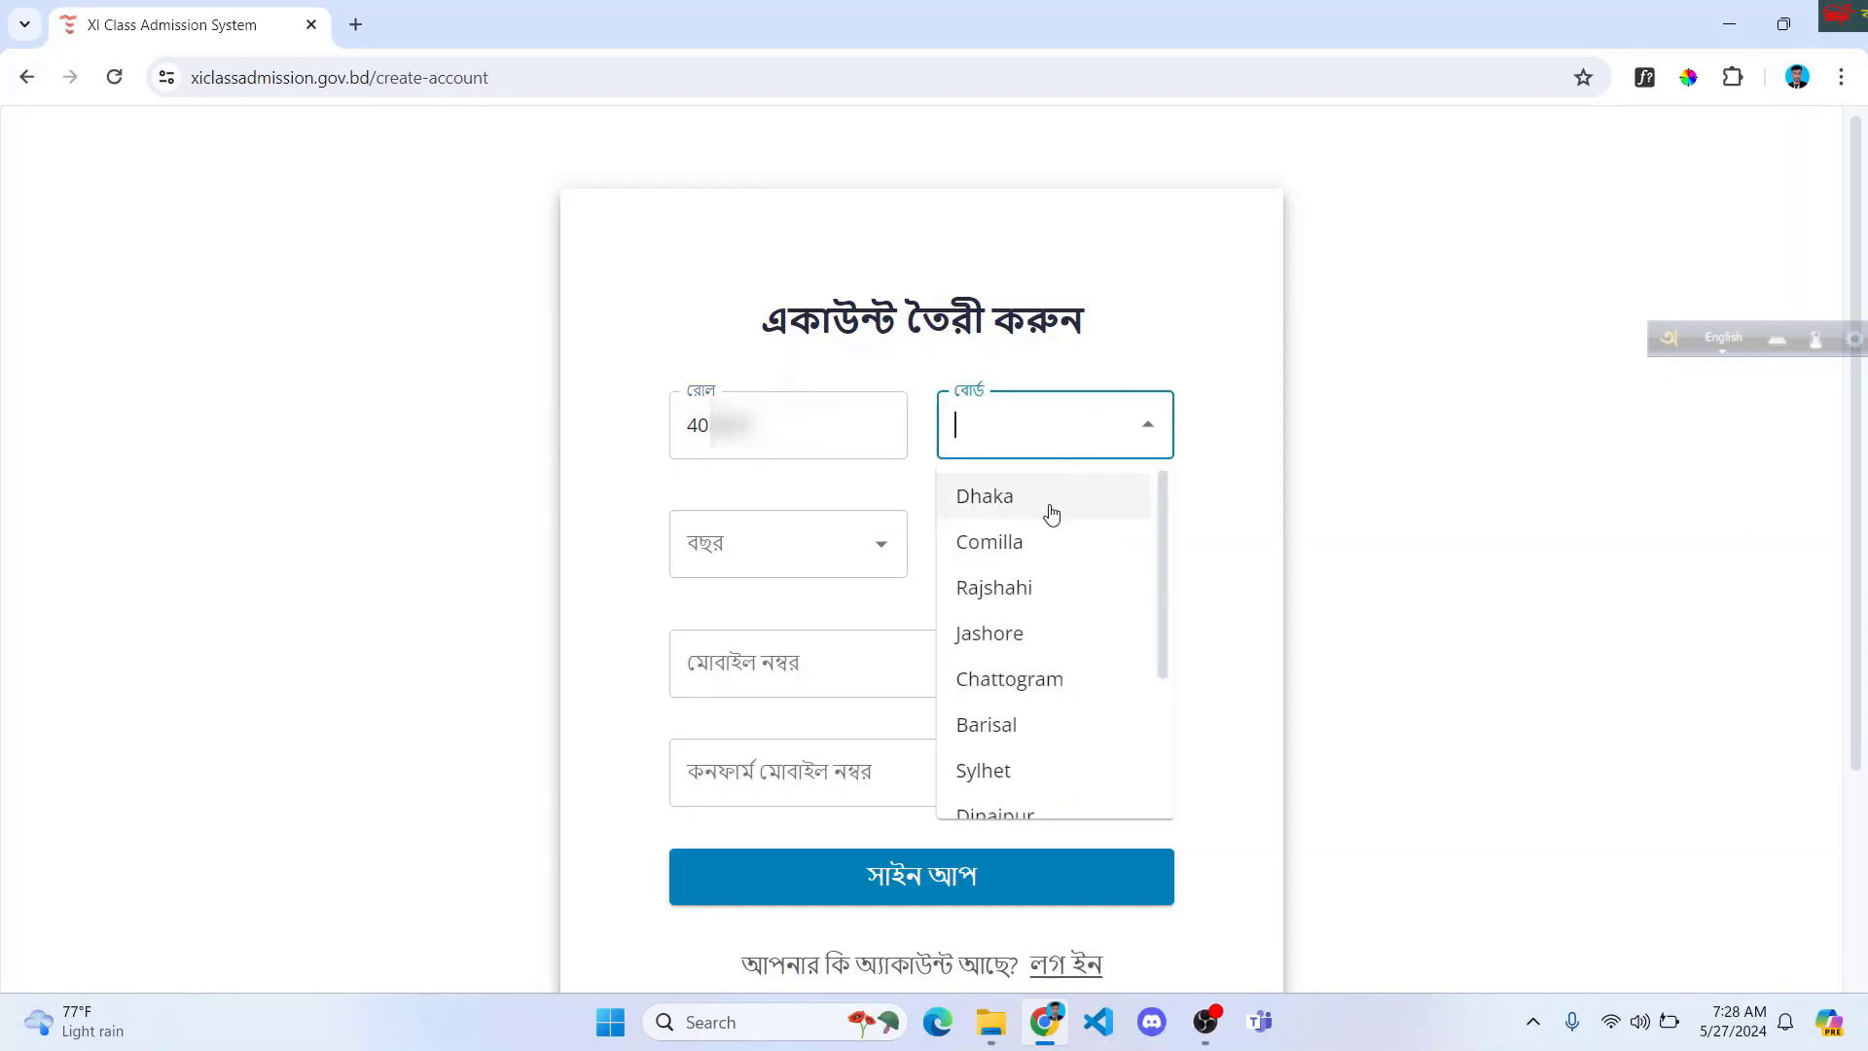
click(1031, 540)
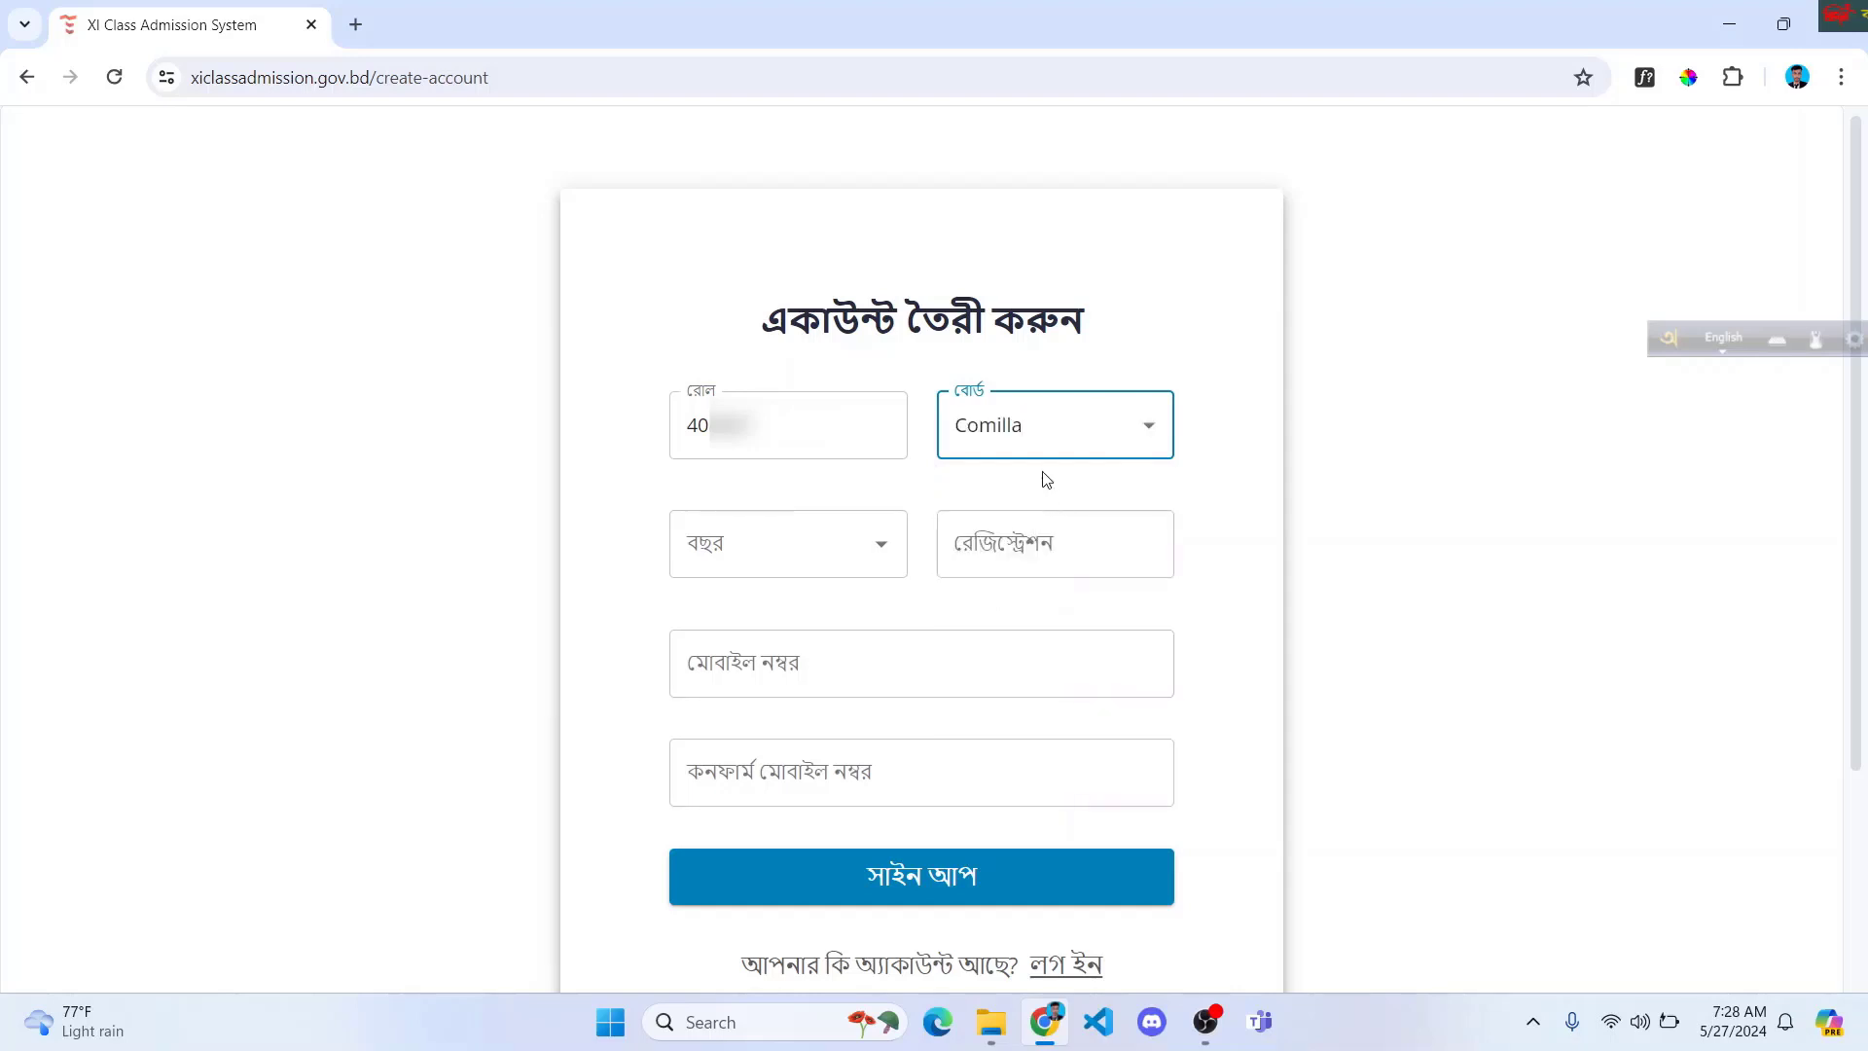
click(875, 545)
click(792, 615)
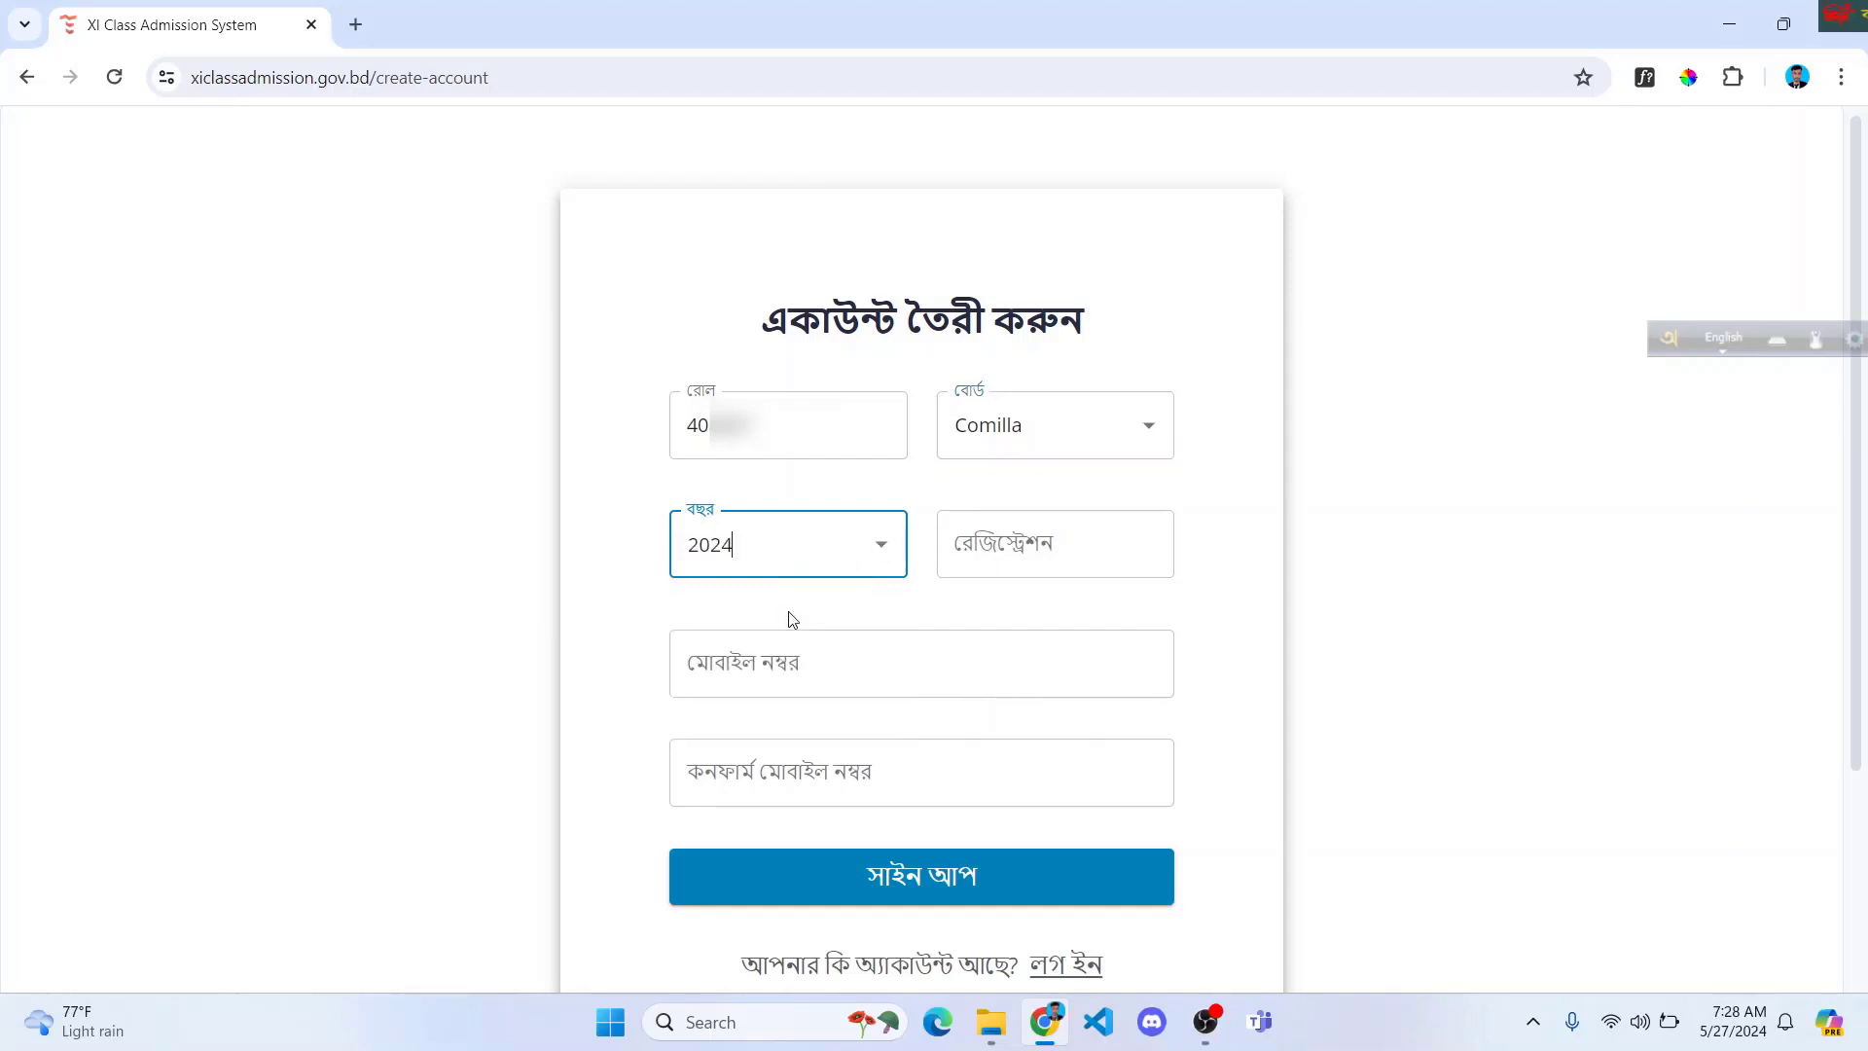
click(946, 548)
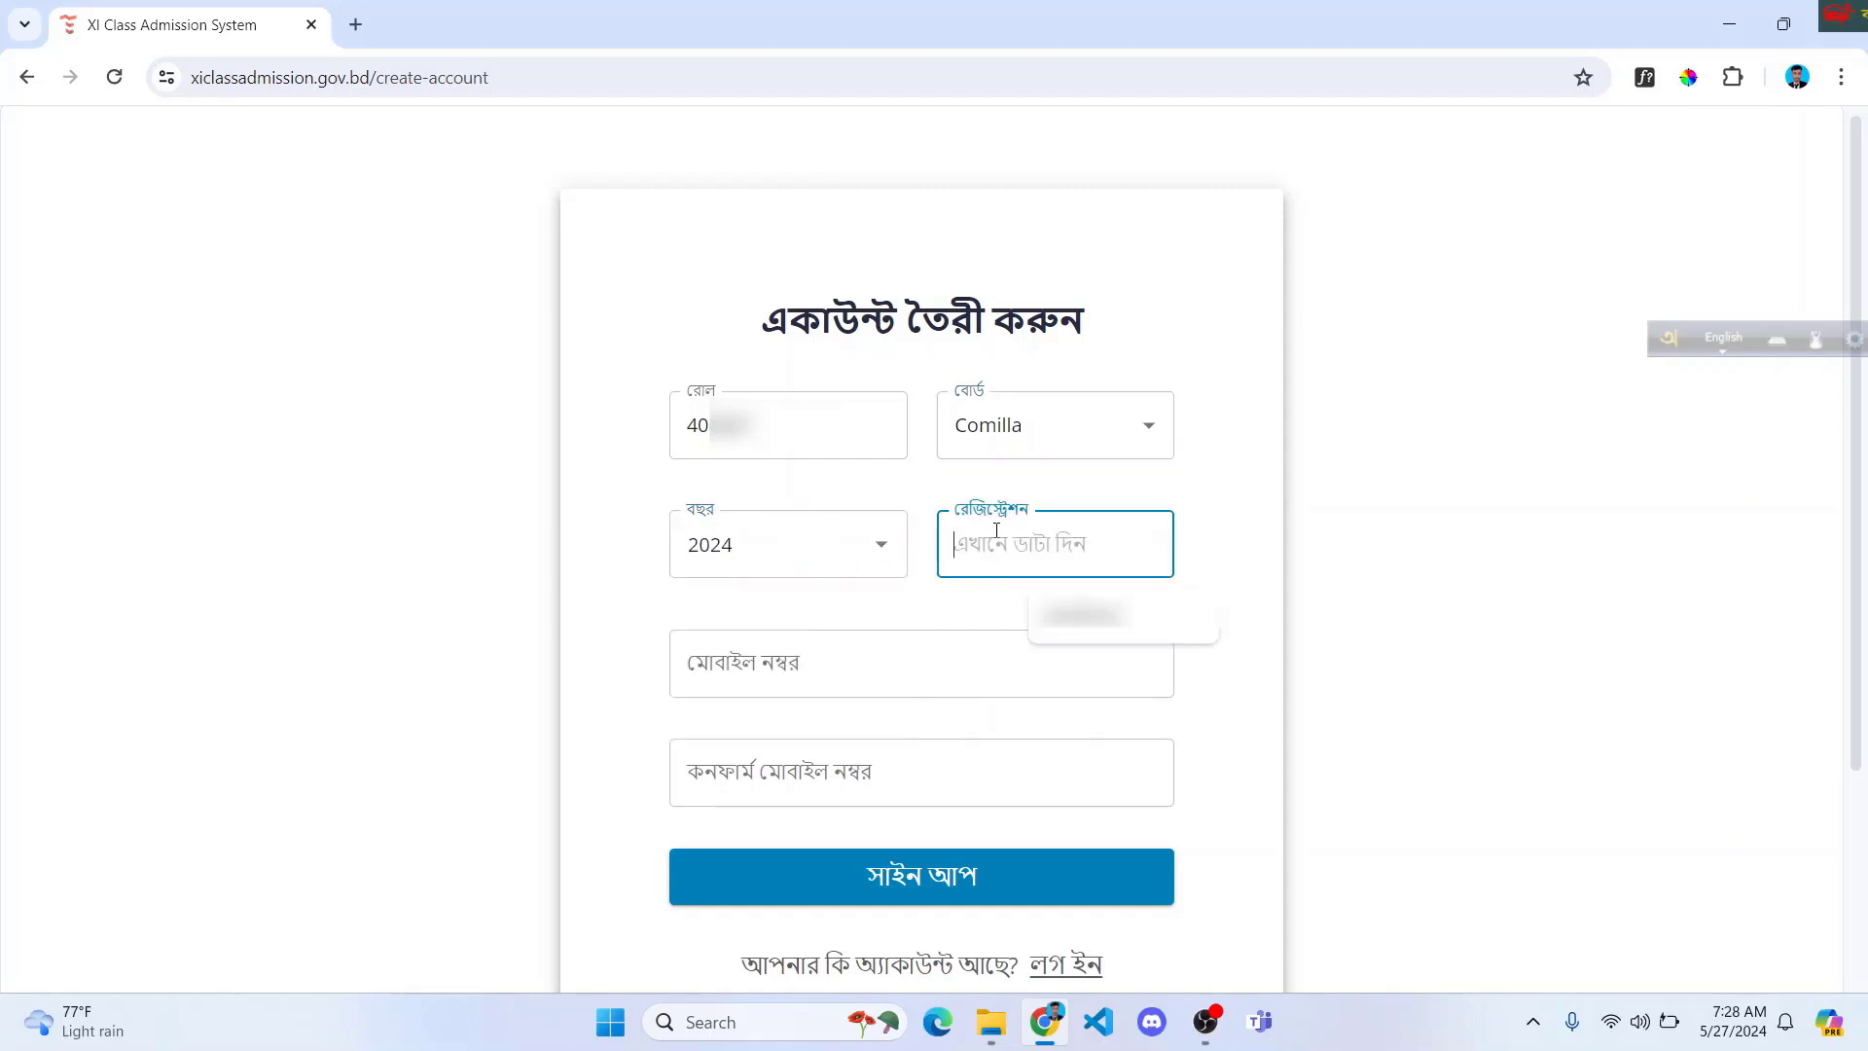
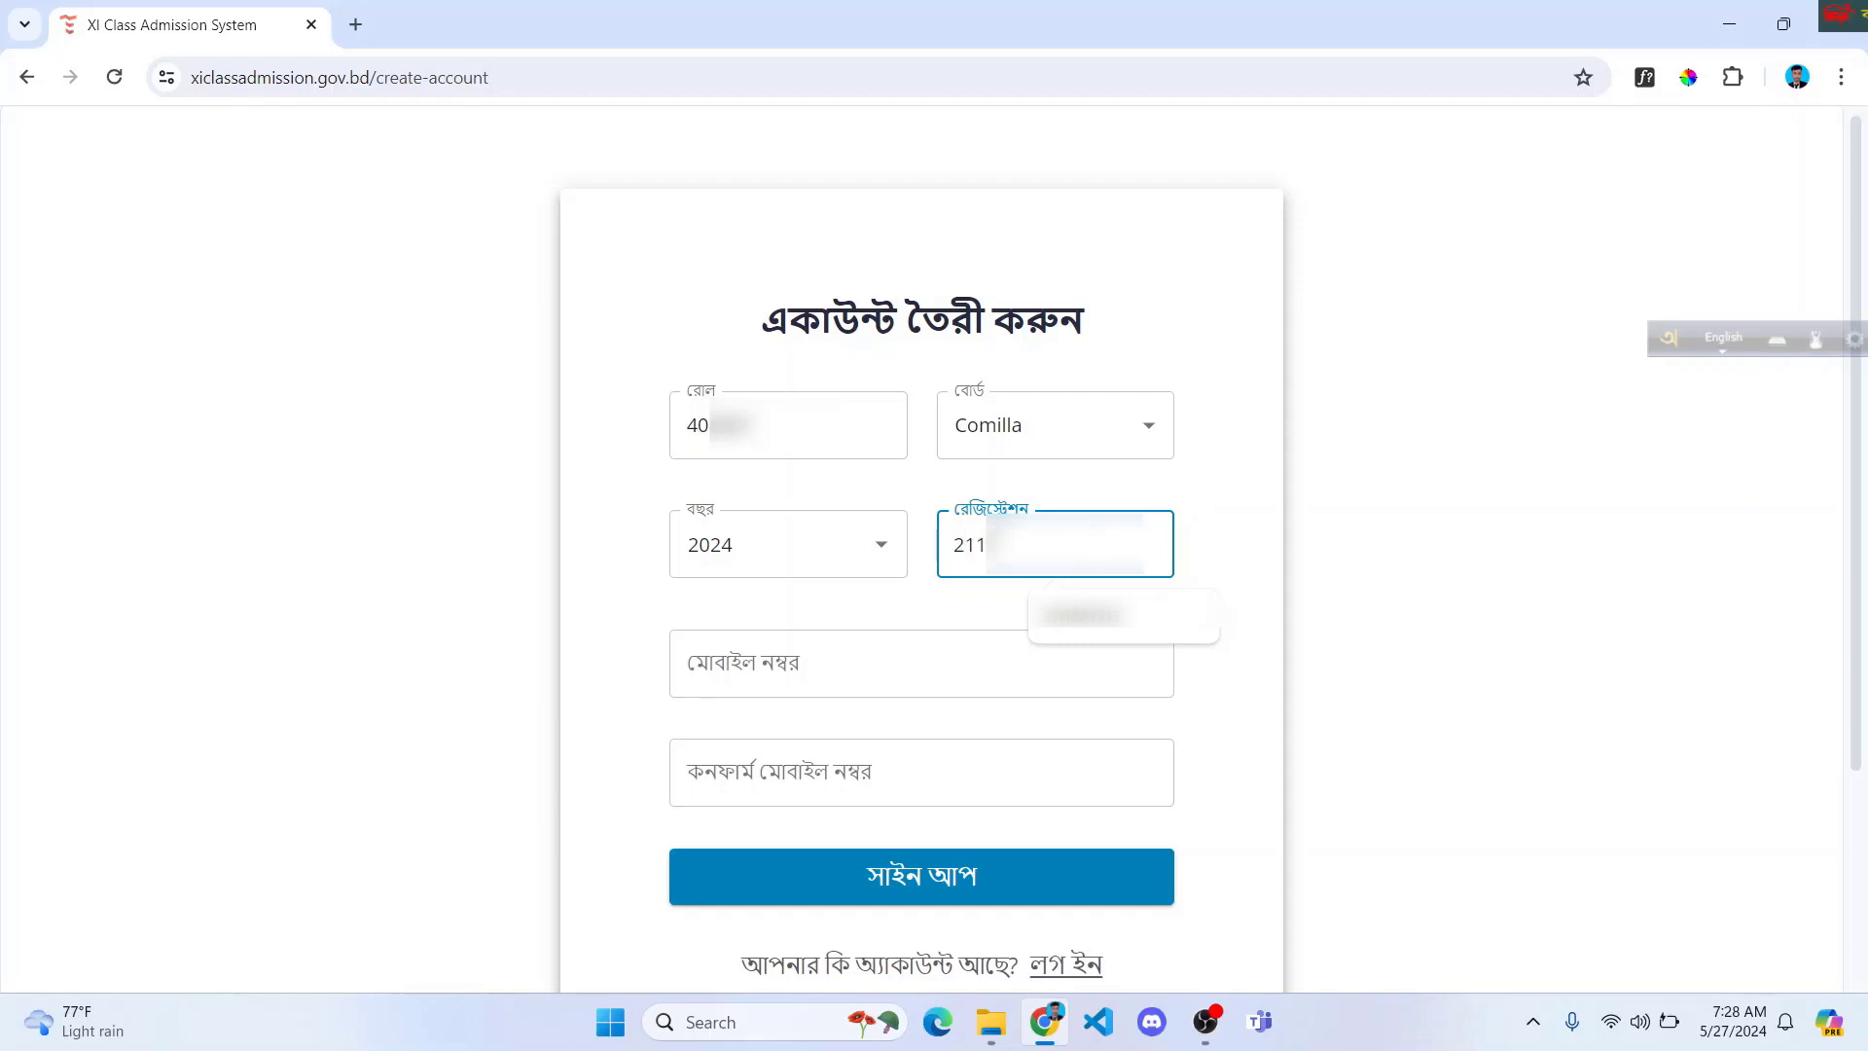
click(834, 633)
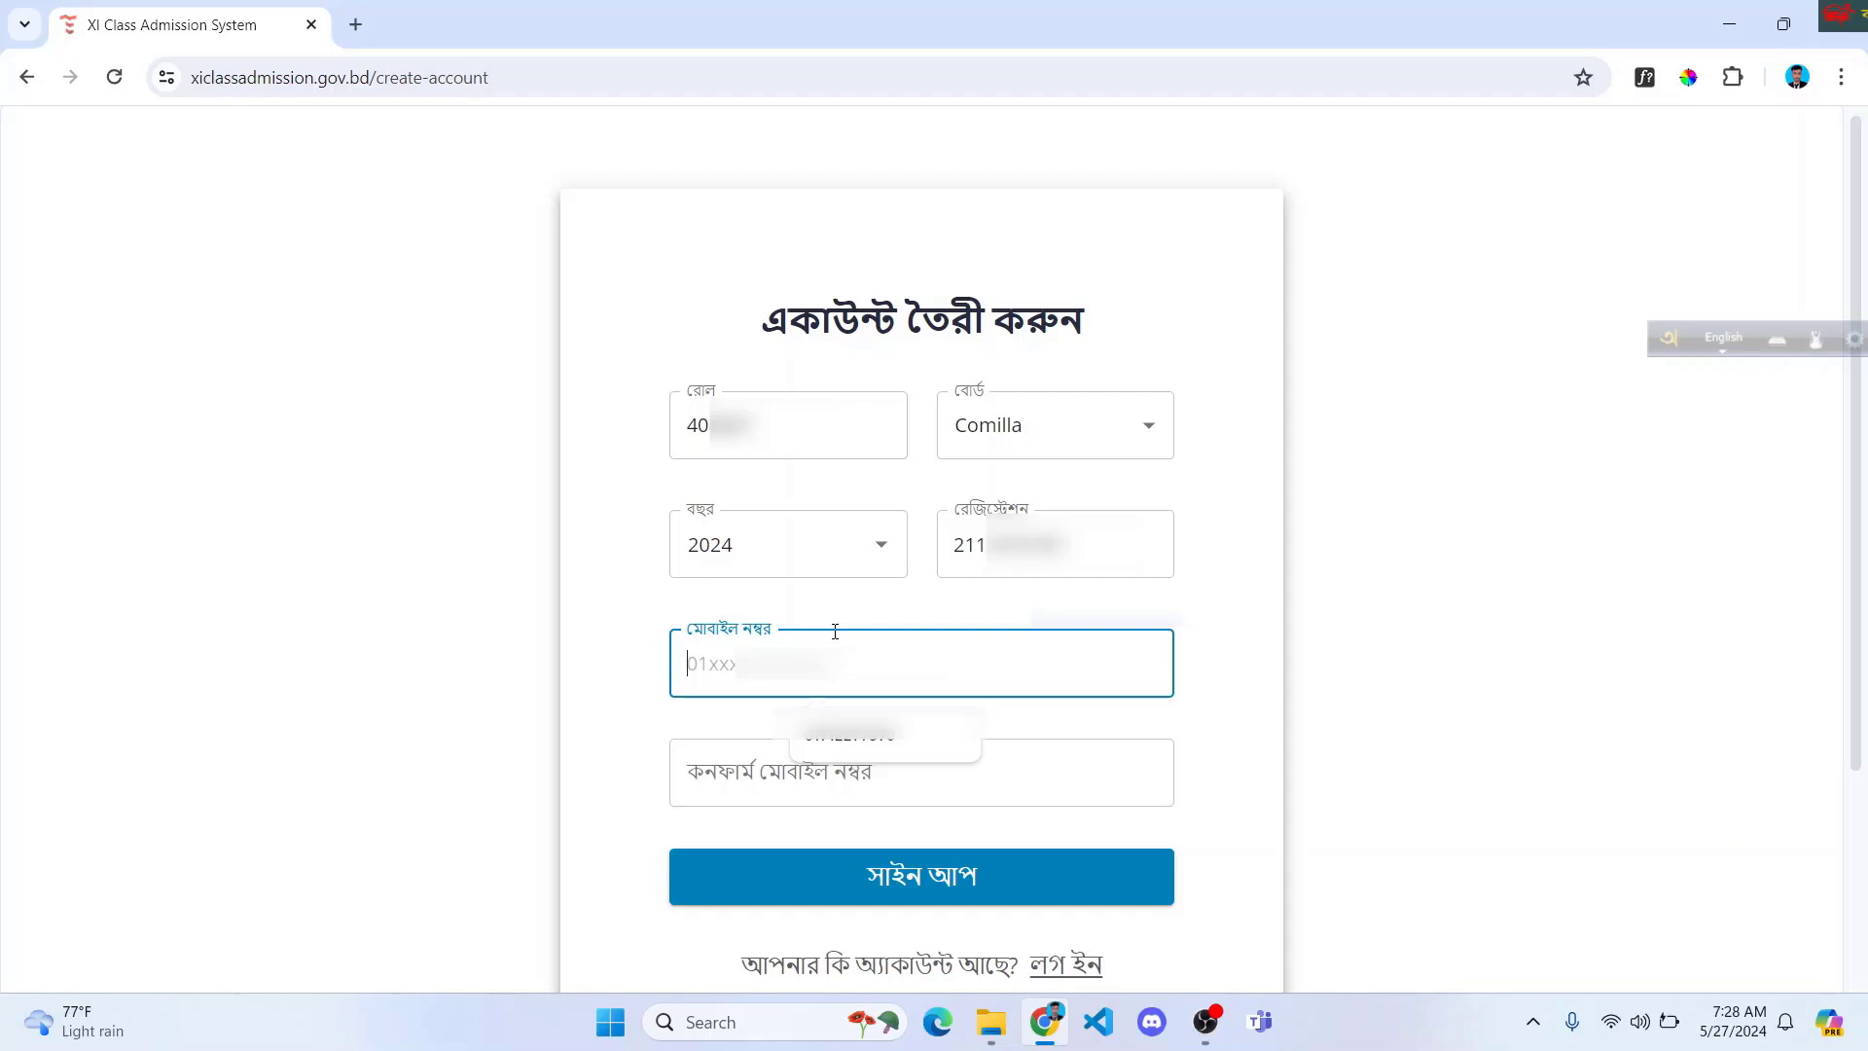
Step: Enter the mobile number, then clear the stray text and retype it in the confirm-mobile field
text(01742)
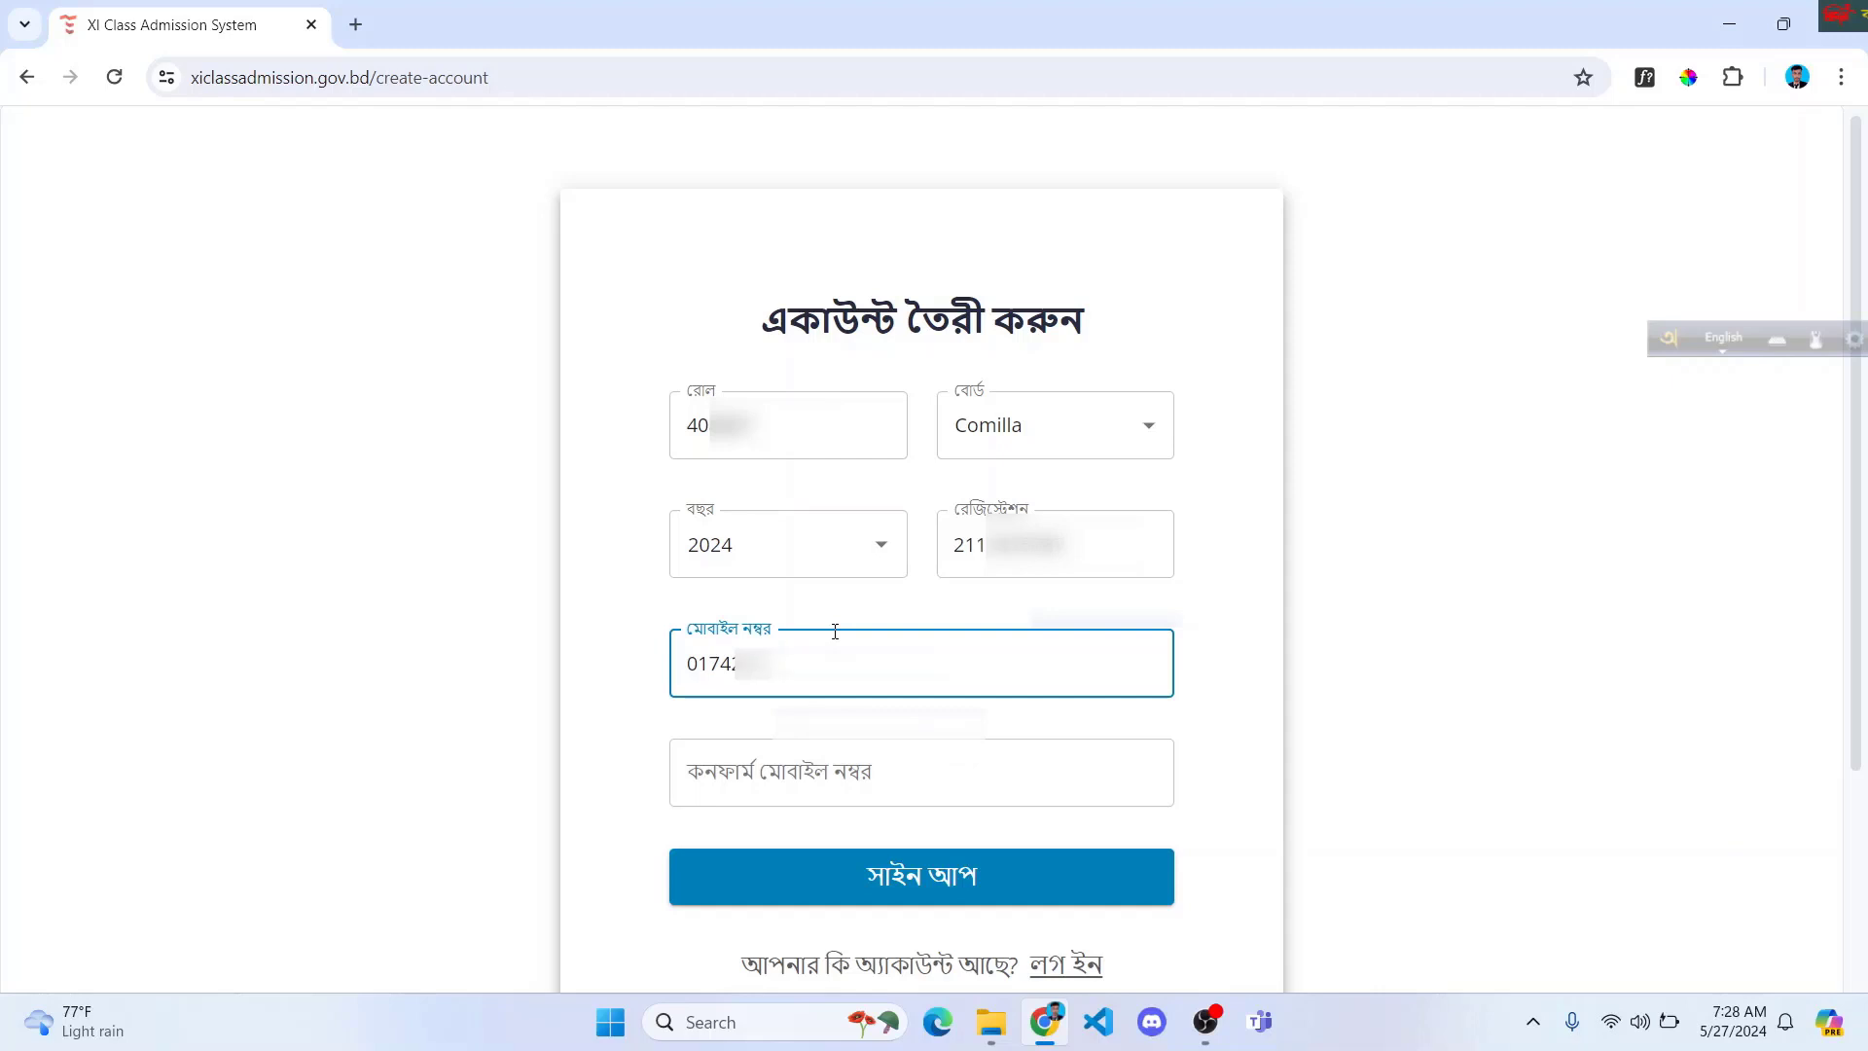
key(Tab)
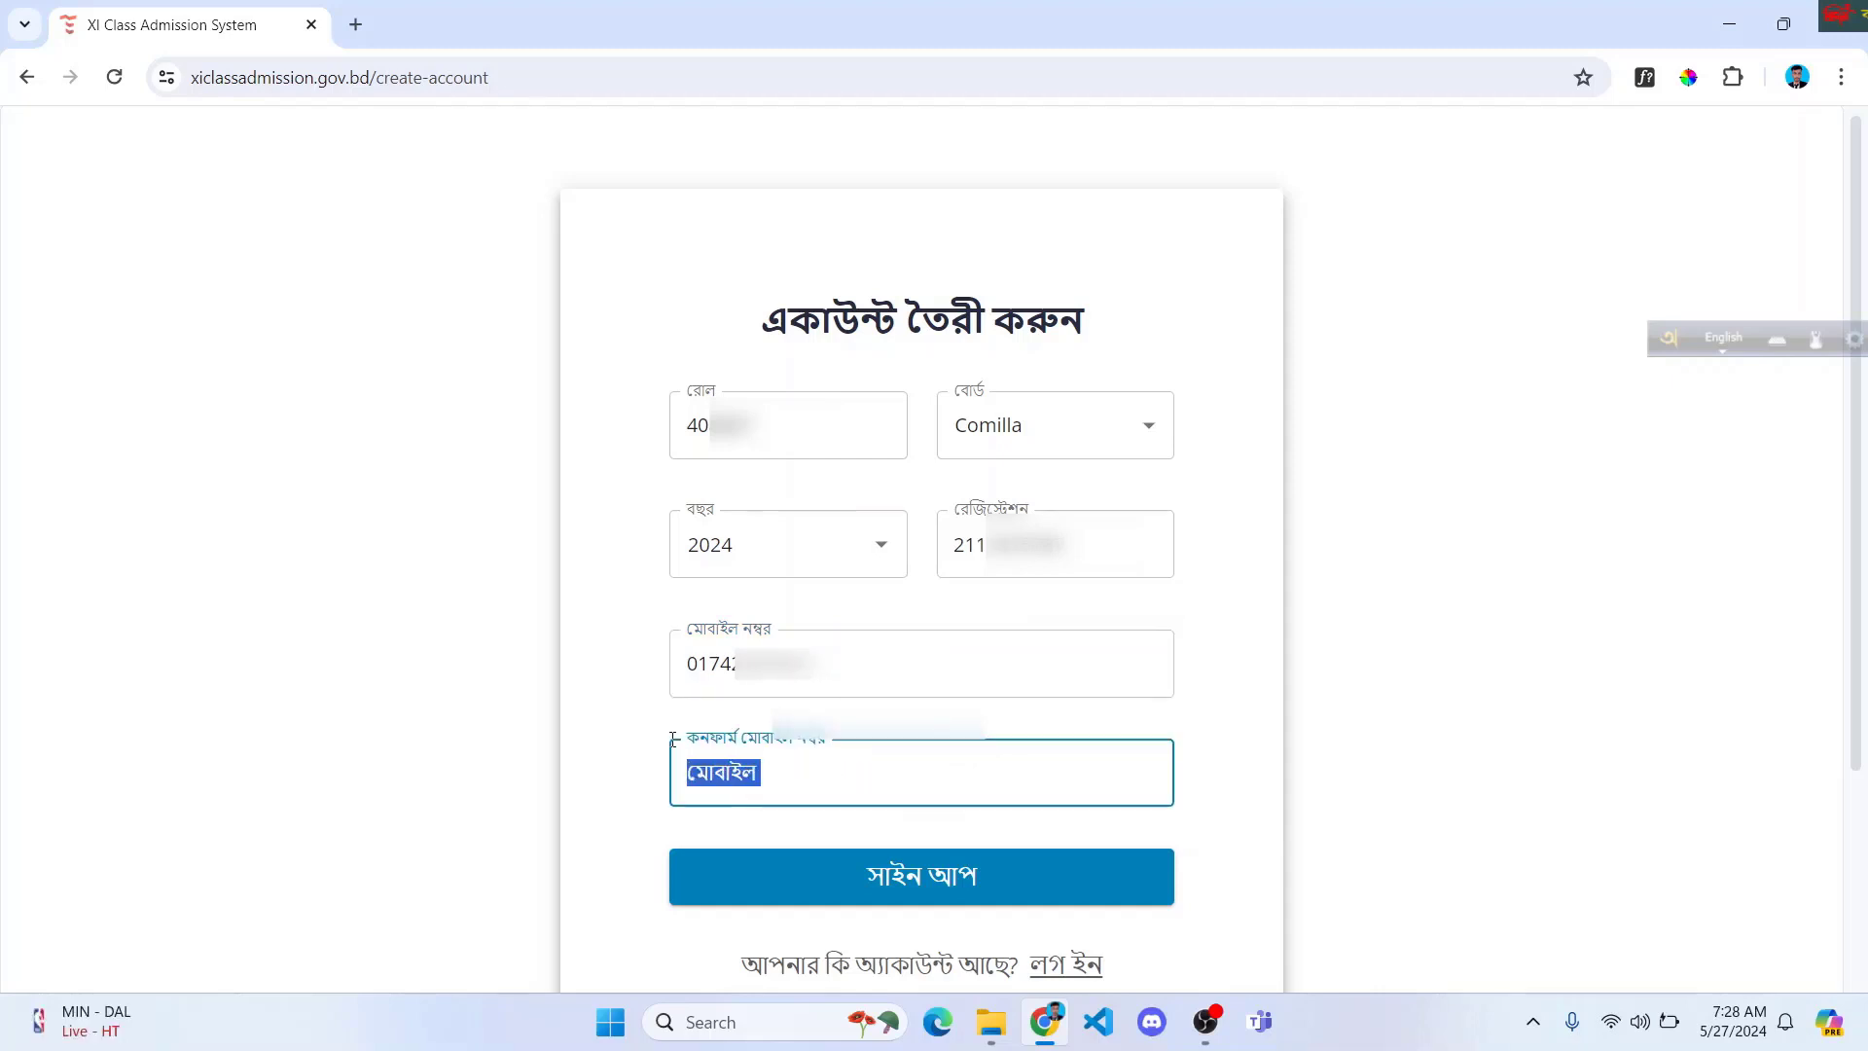
click(667, 746)
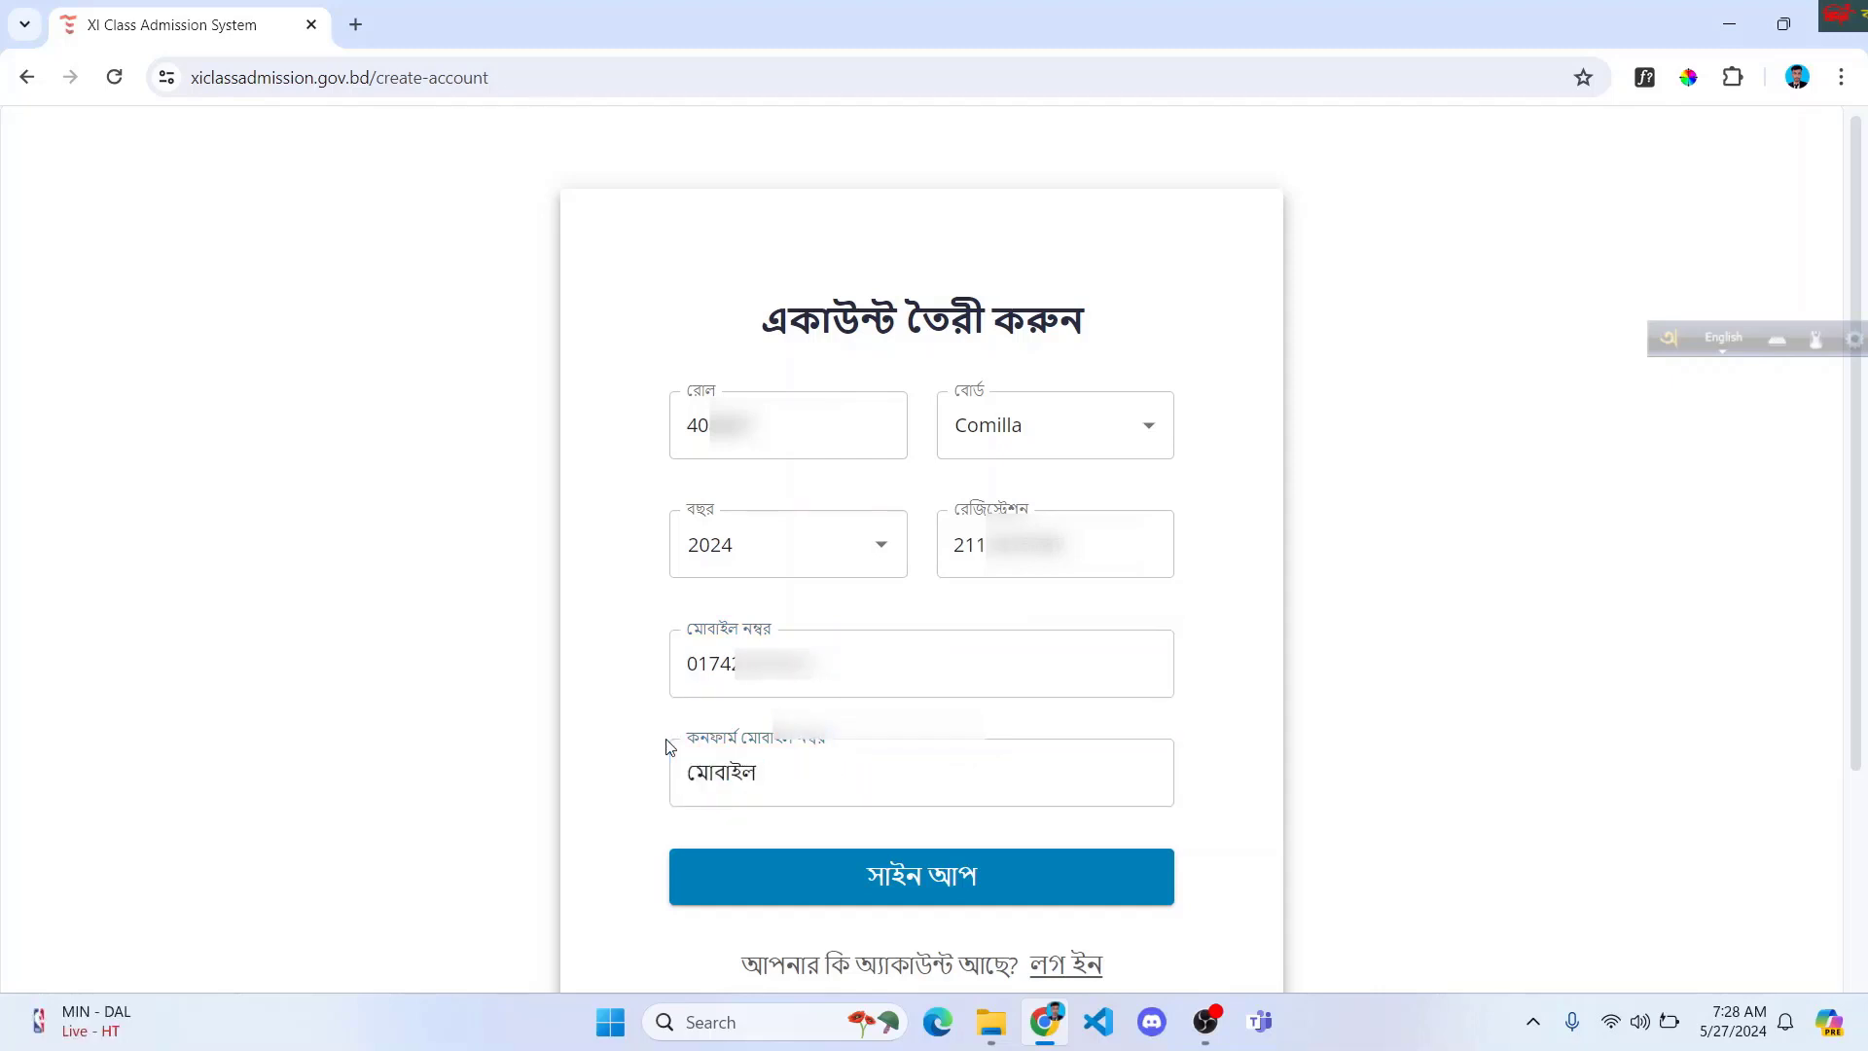
click(667, 746)
key(ctrl+a)
click(843, 822)
click(843, 788)
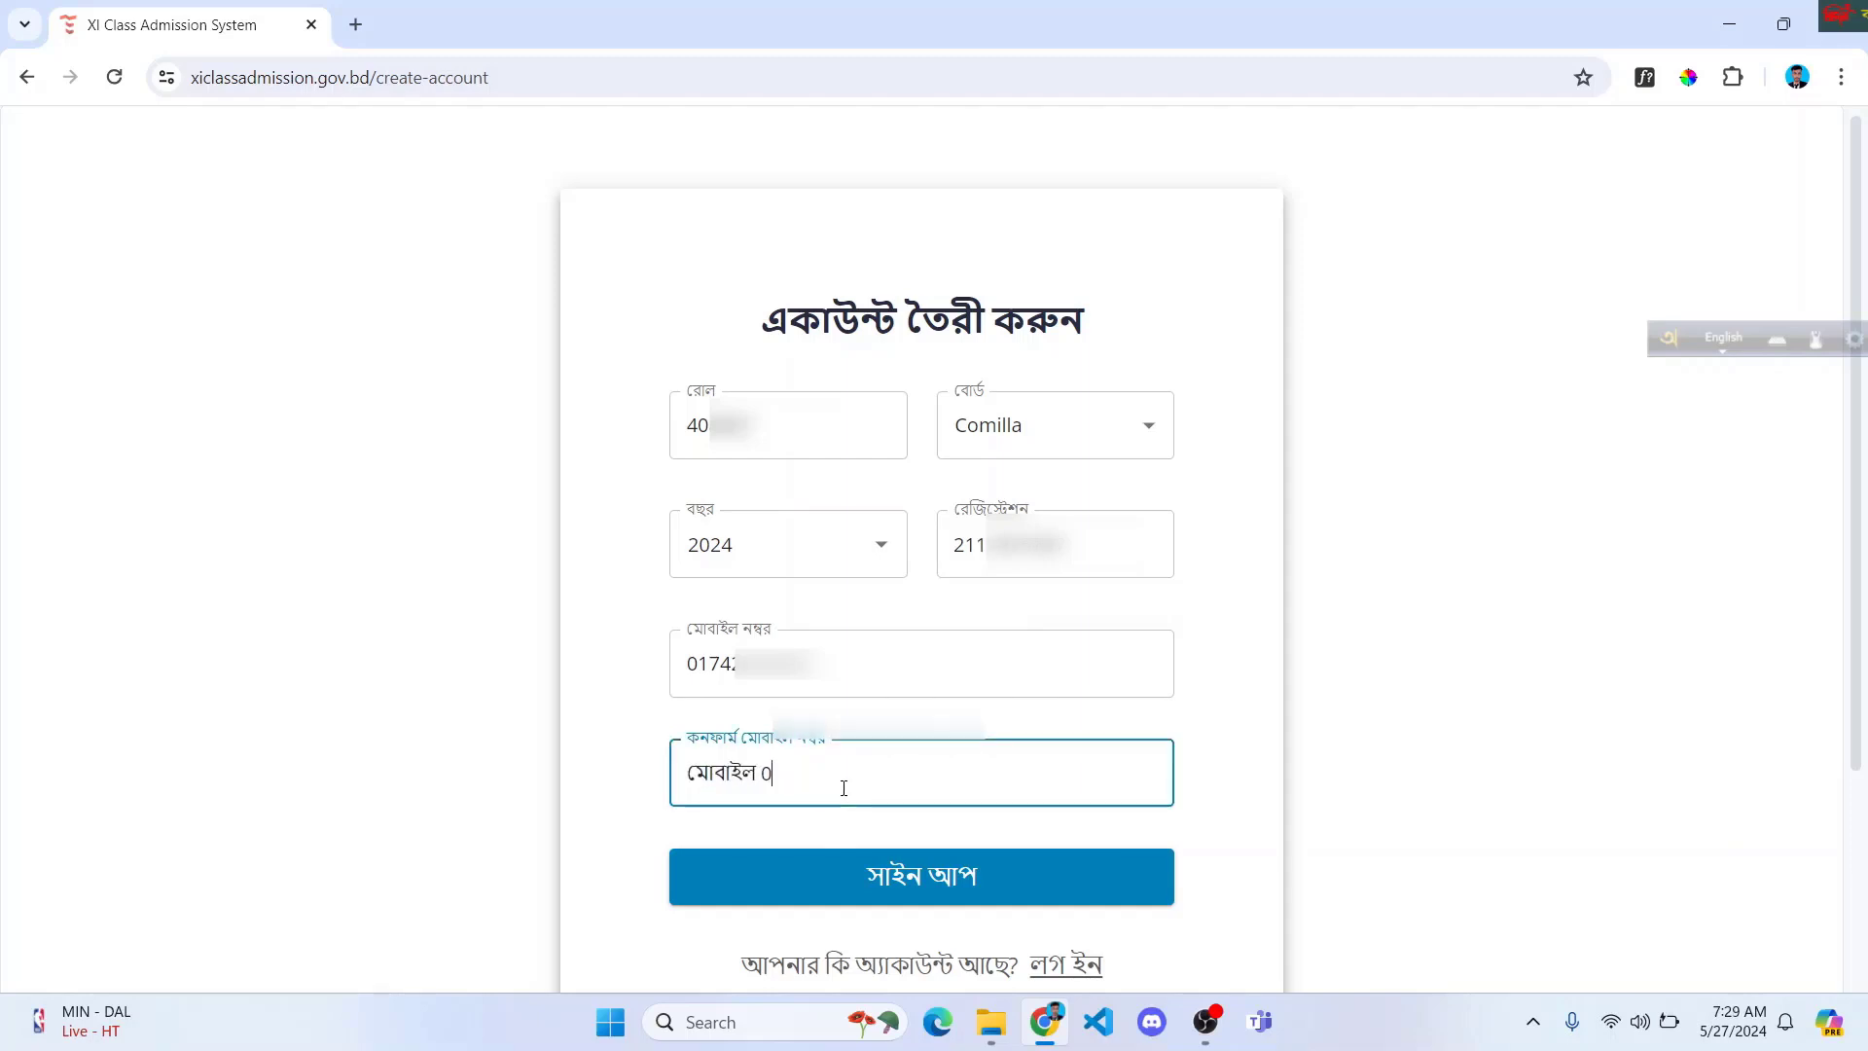
key(BackSpace)
key(BackSpace)
key(BackSpace)
key(BackSpace)
key(BackSpace)
key(BackSpace)
text(017)
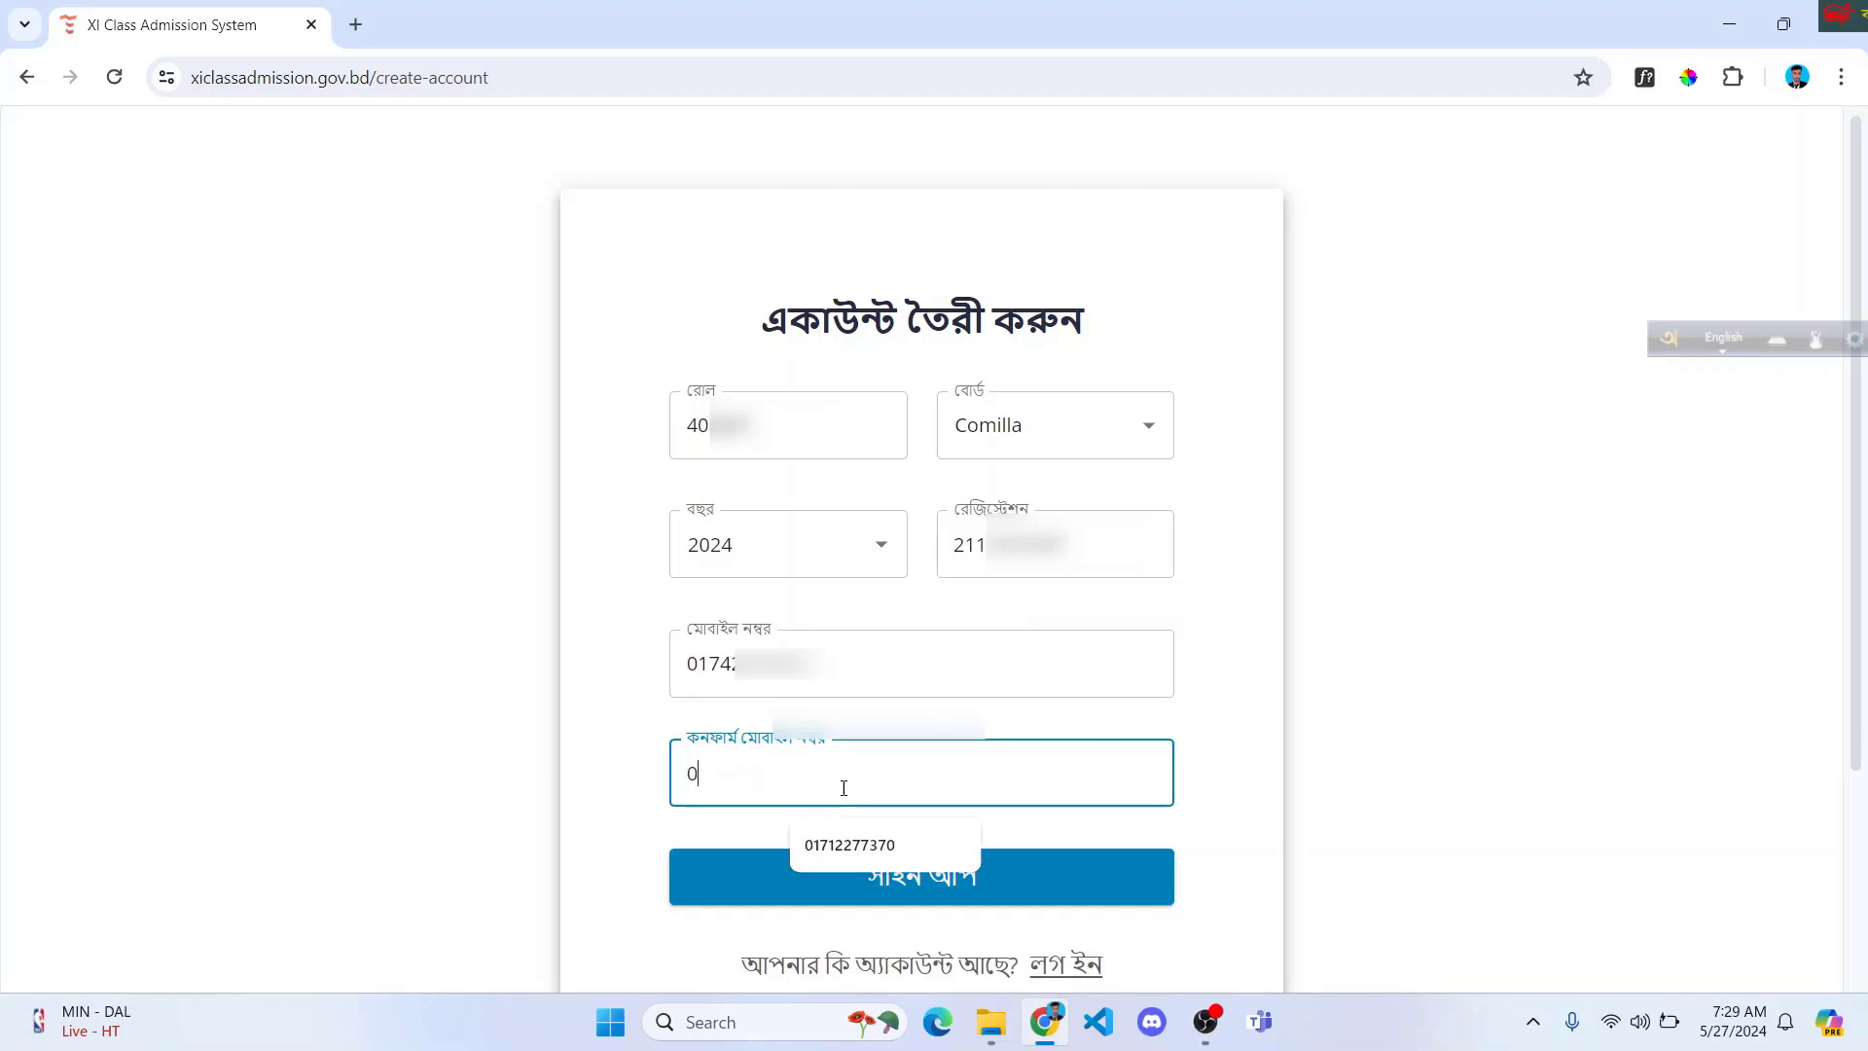
key(BackSpace)
key(BackSpace)
key(BackSpace)
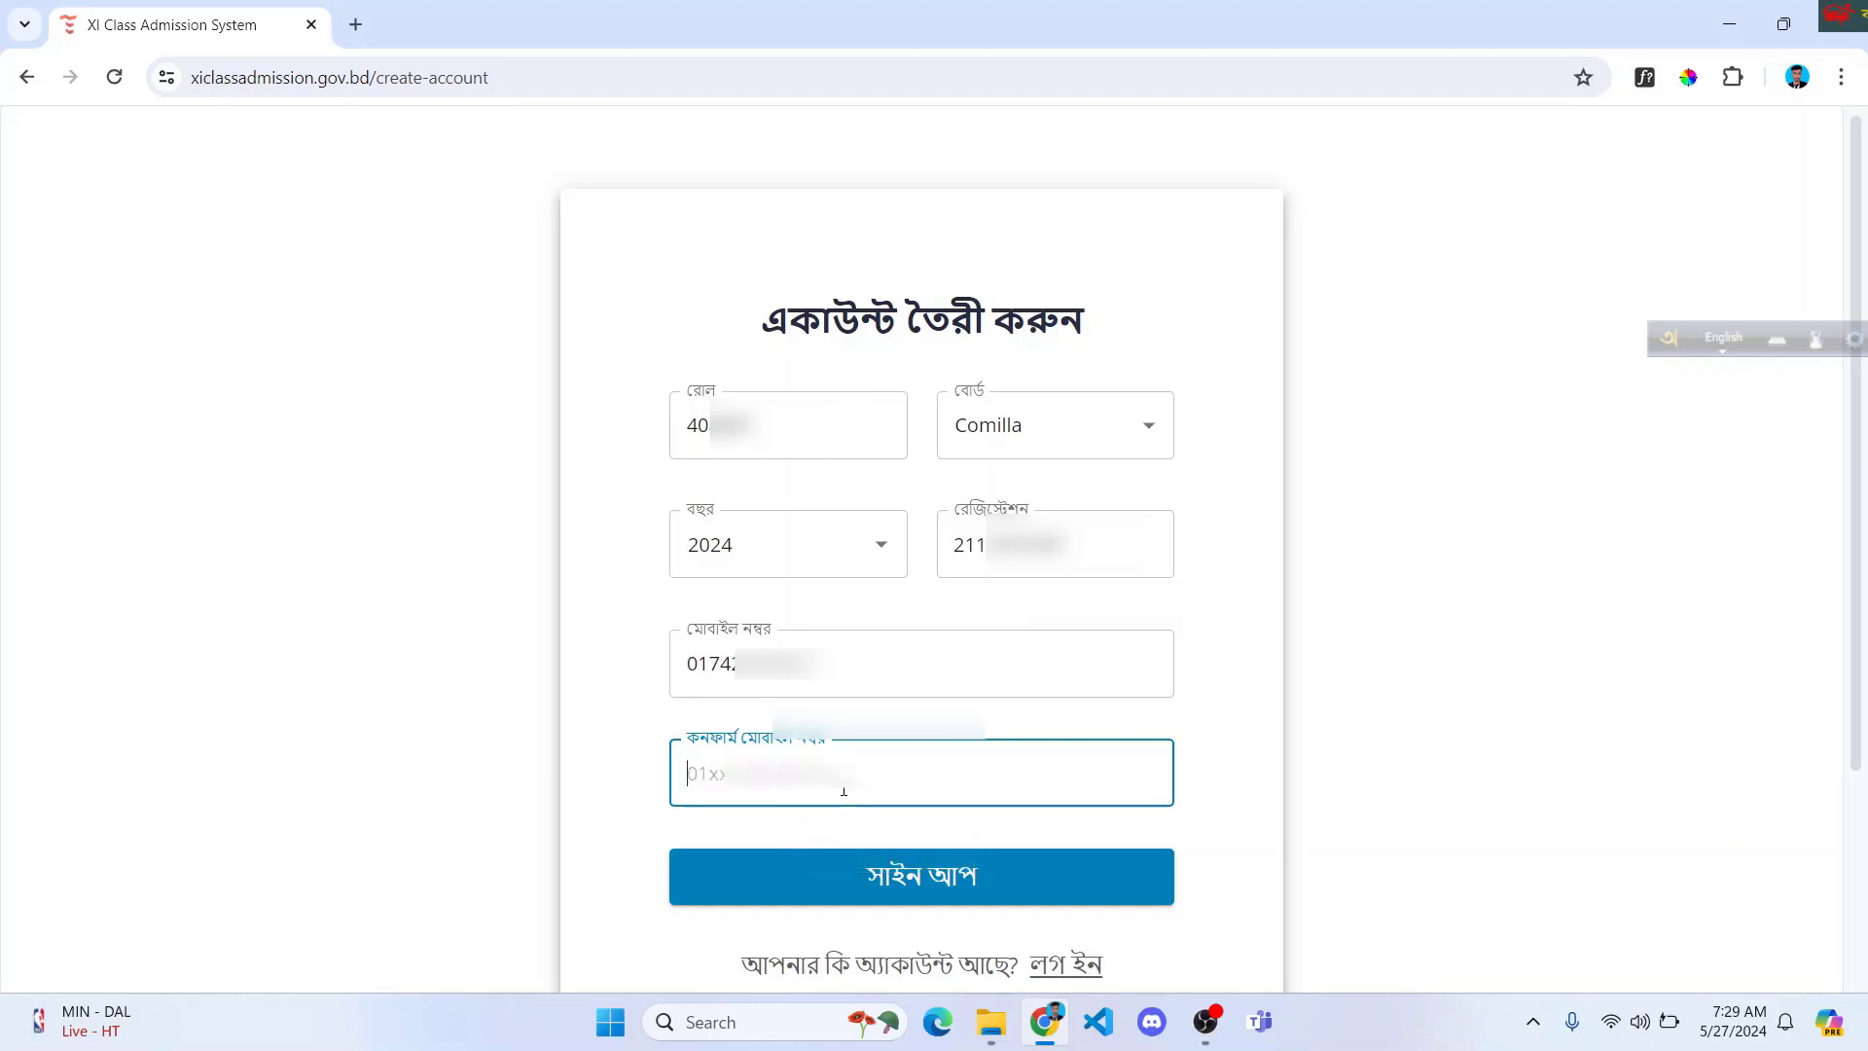
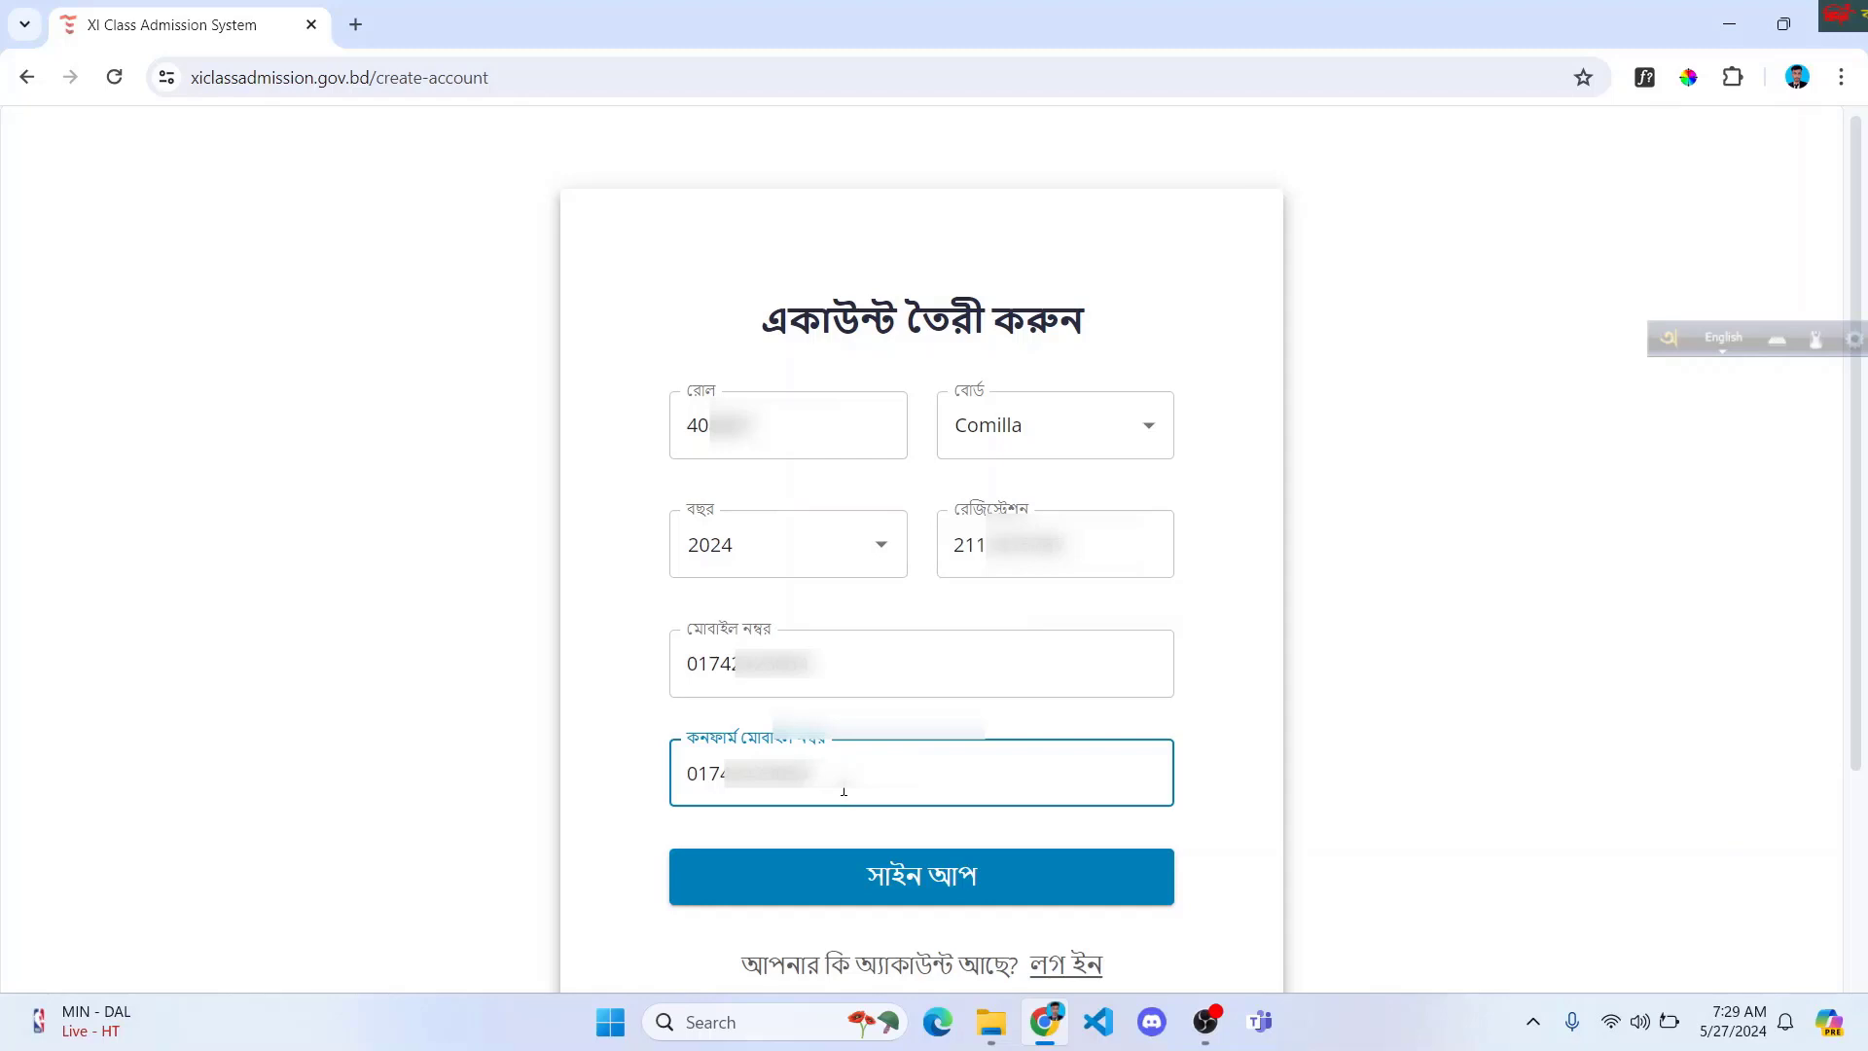
Step: Submit the completed sign-up form with the সাইন আপ button
click(938, 880)
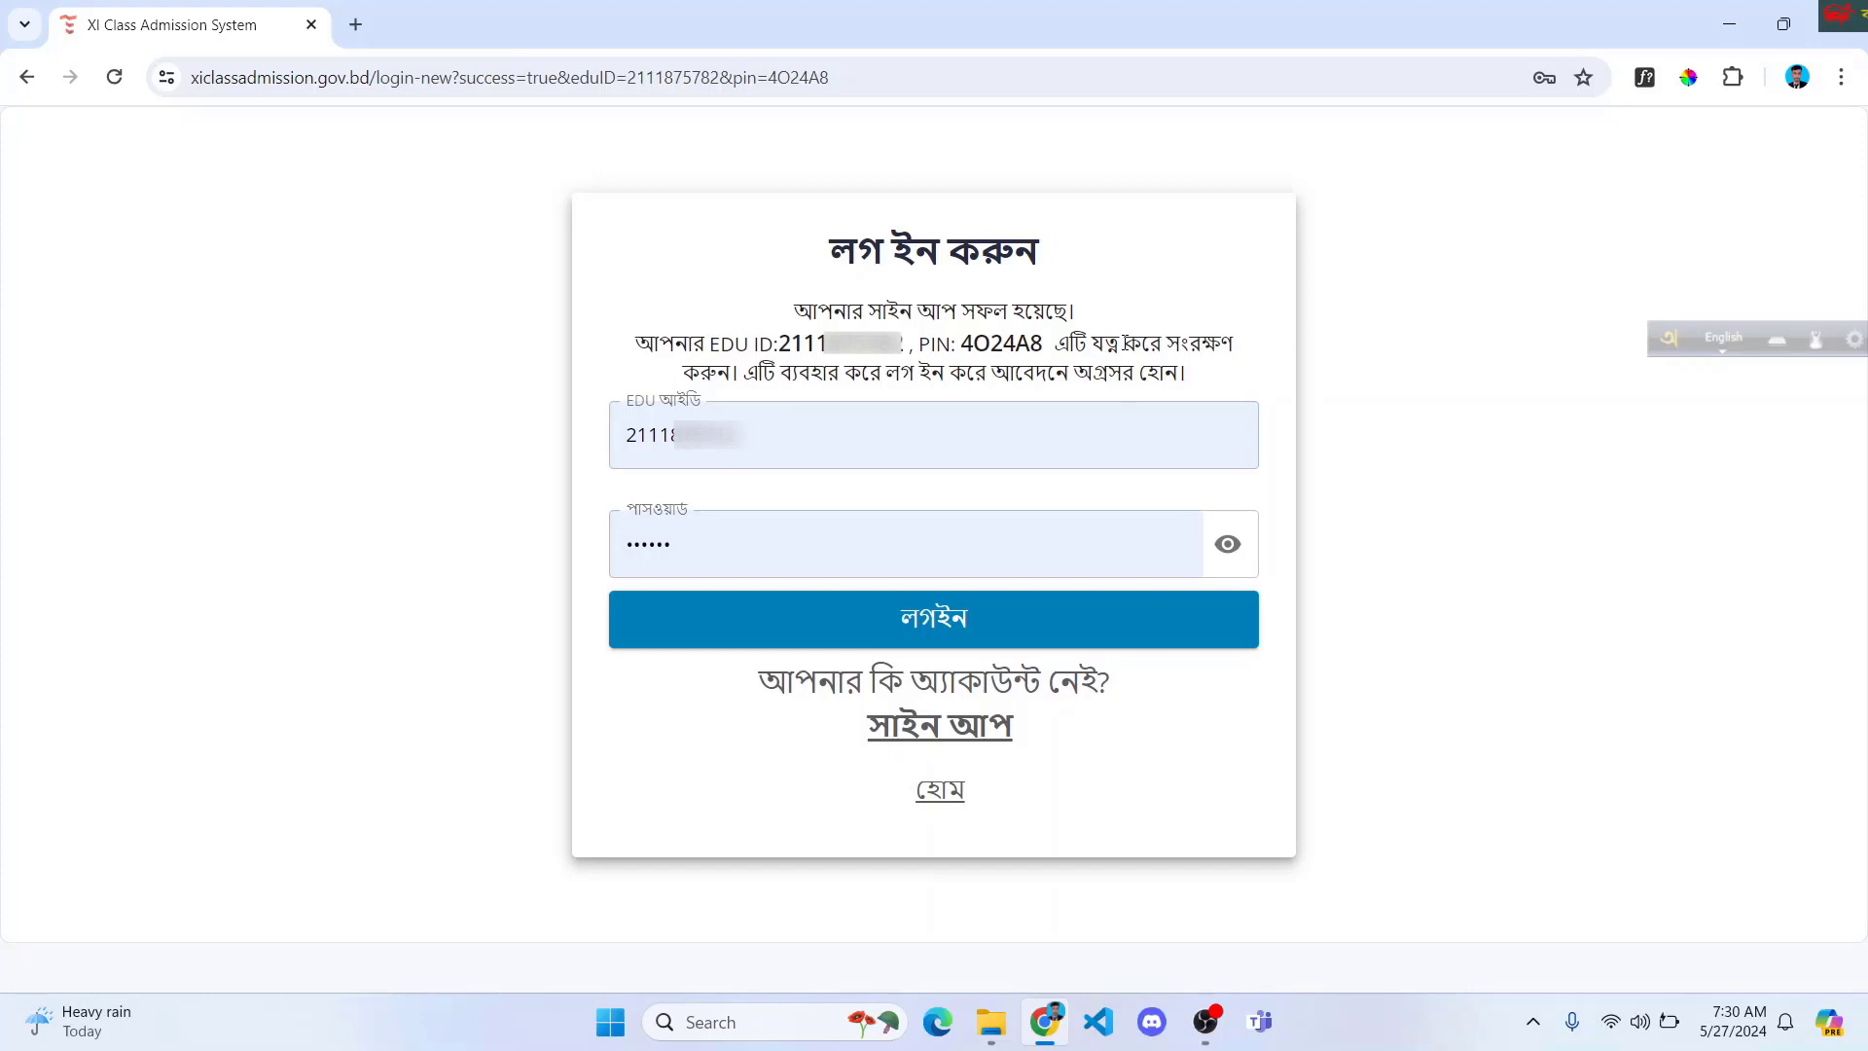
Step: Save a full-screen screenshot of the EDU ID and PIN success message to the Desktop
key(super+shift+s)
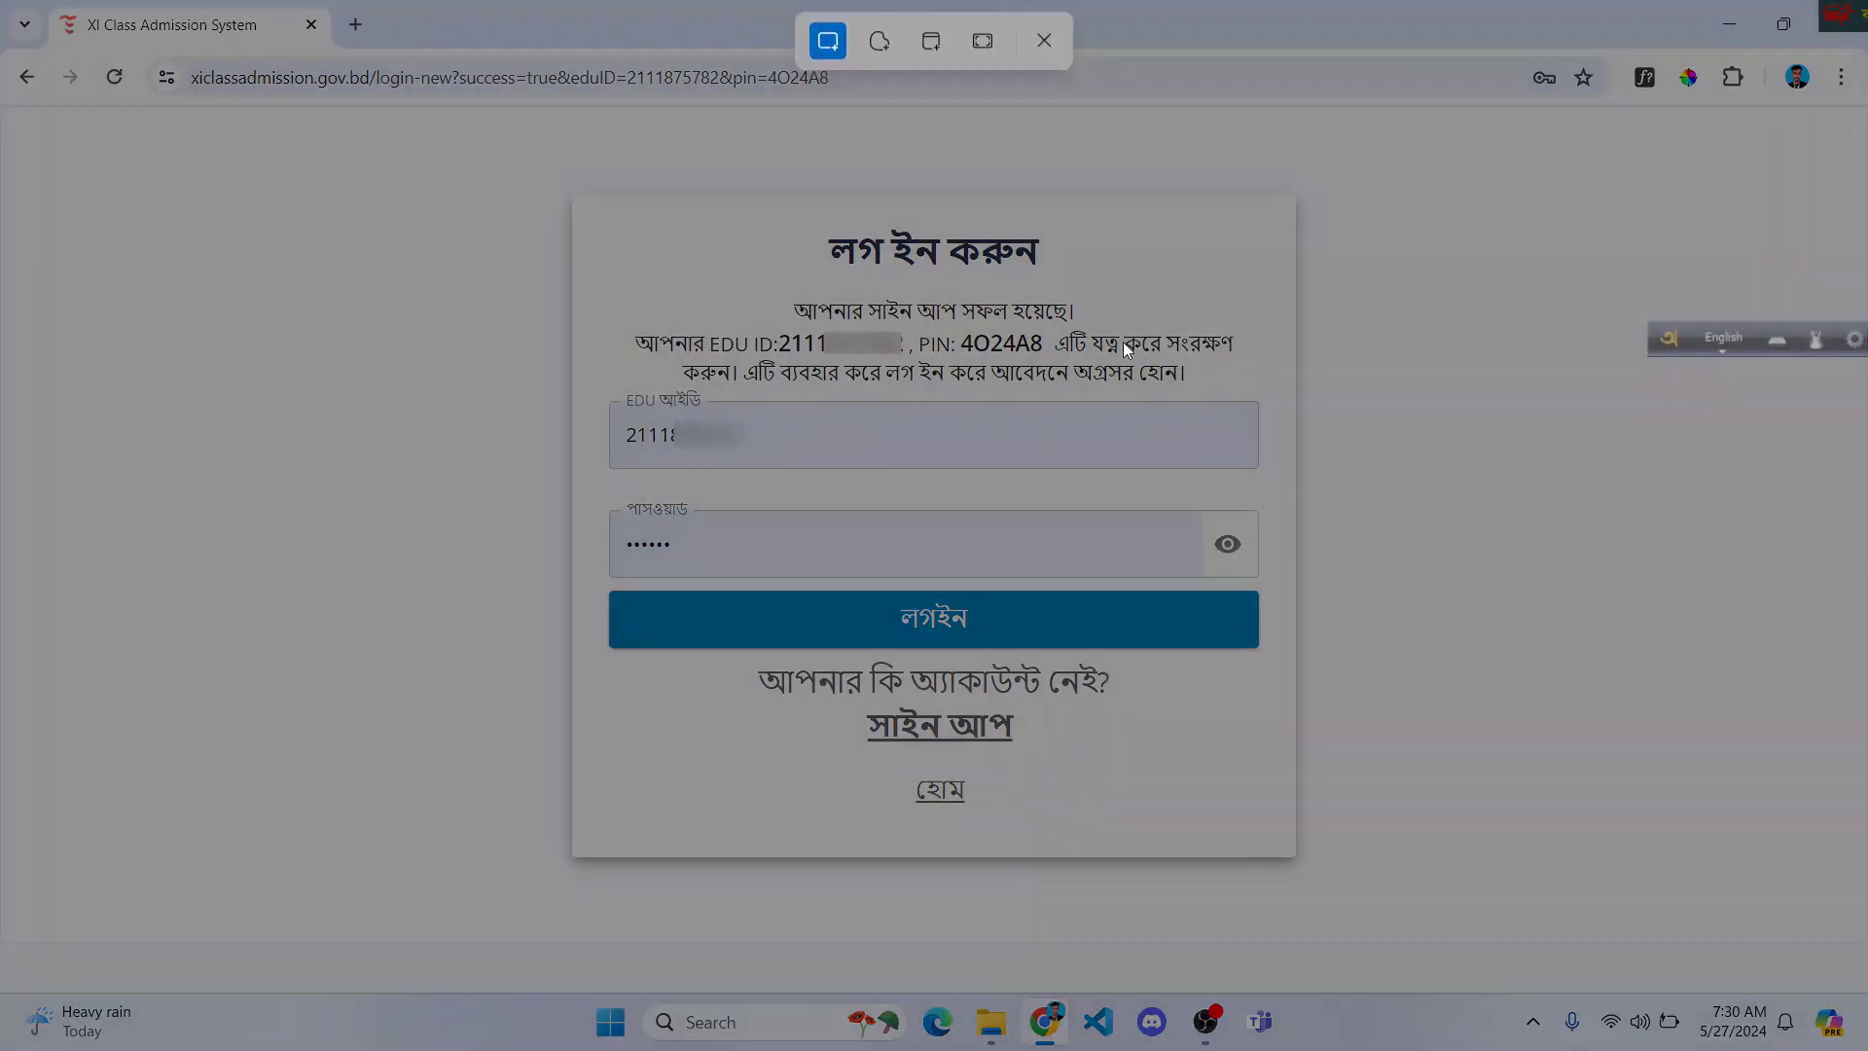
drag(5, 5, 1859, 1044)
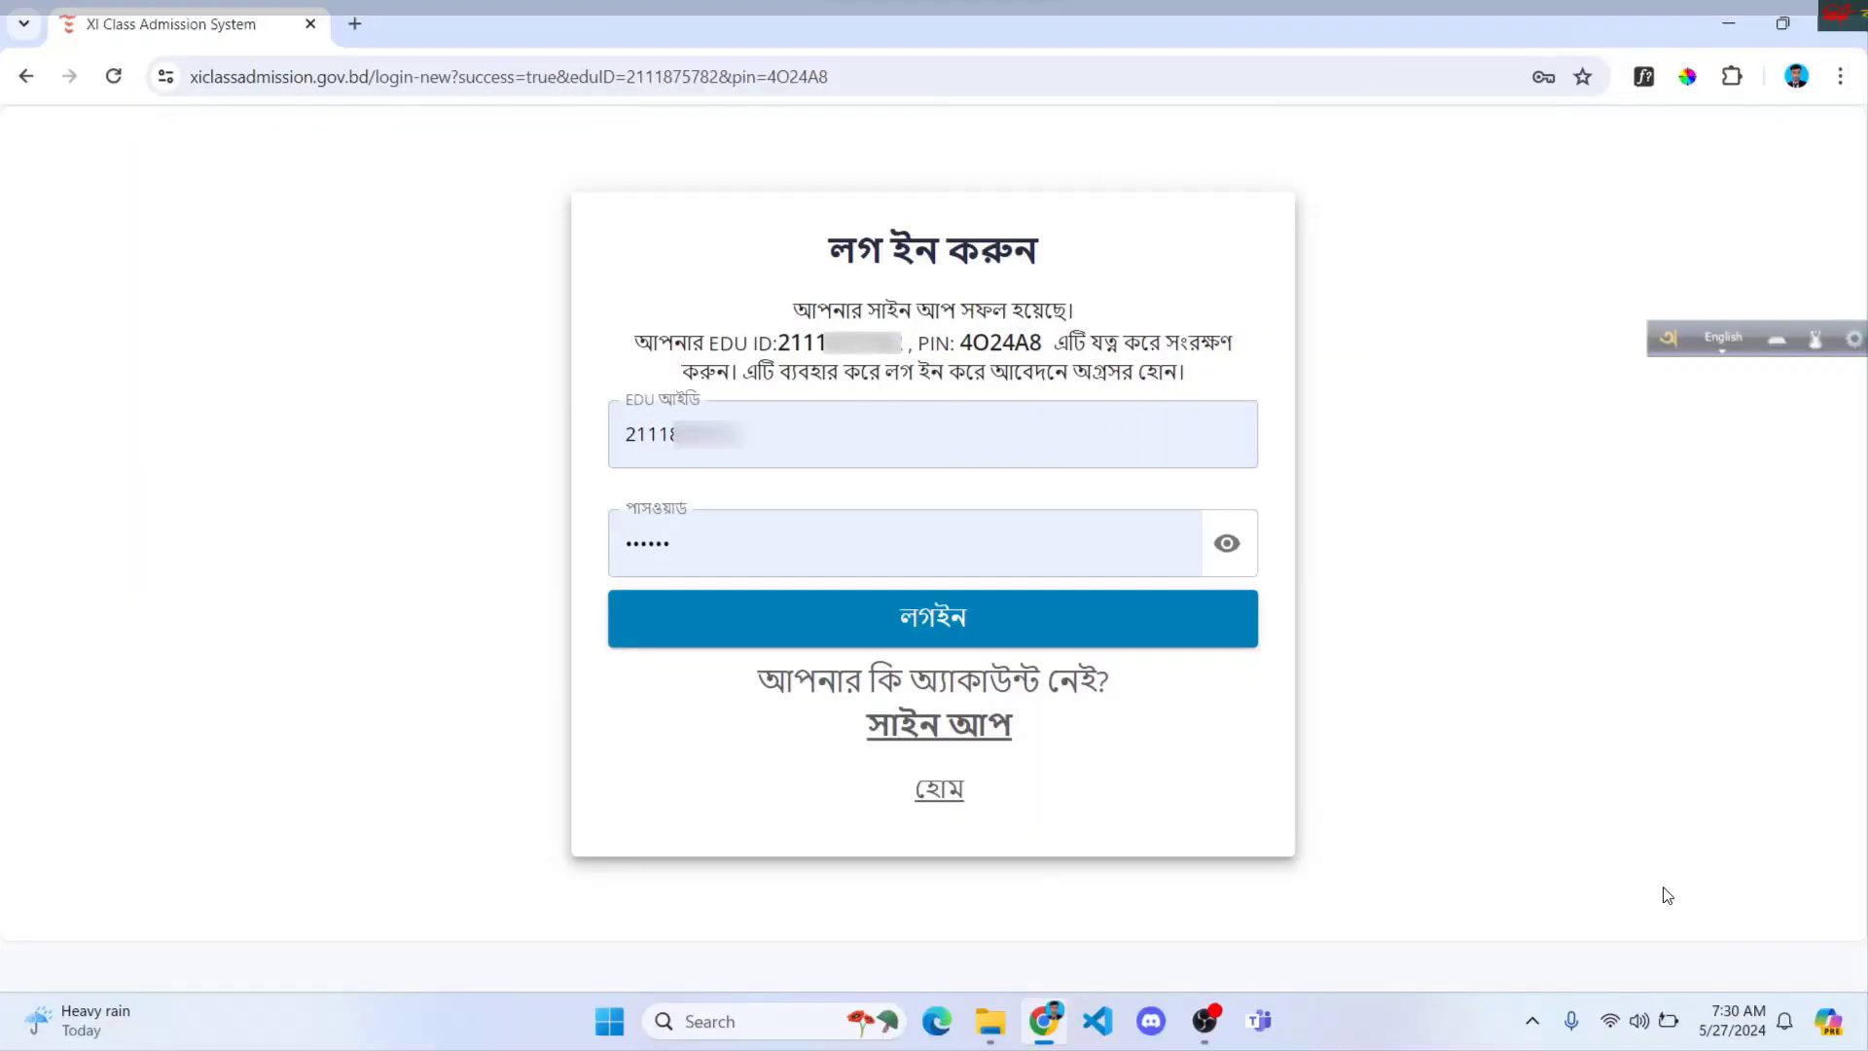
click(1577, 794)
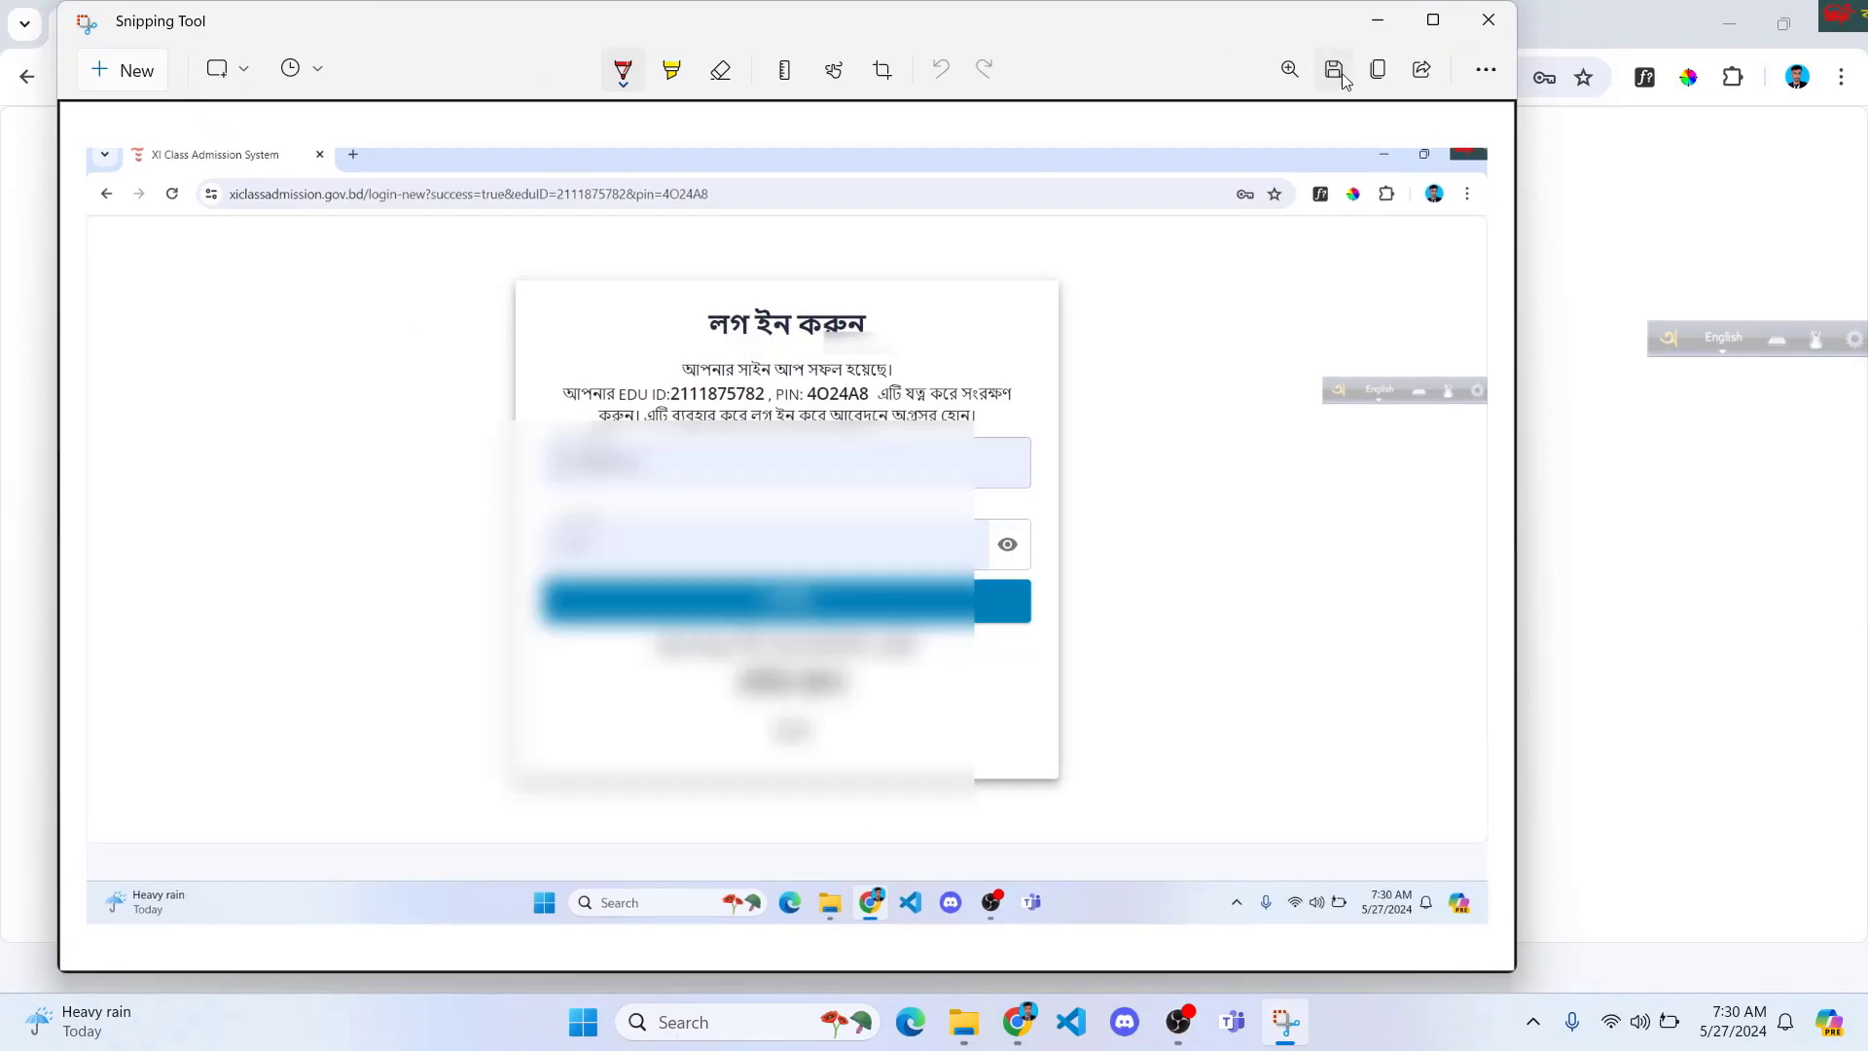
click(1333, 70)
scroll(154, 262, up, 5)
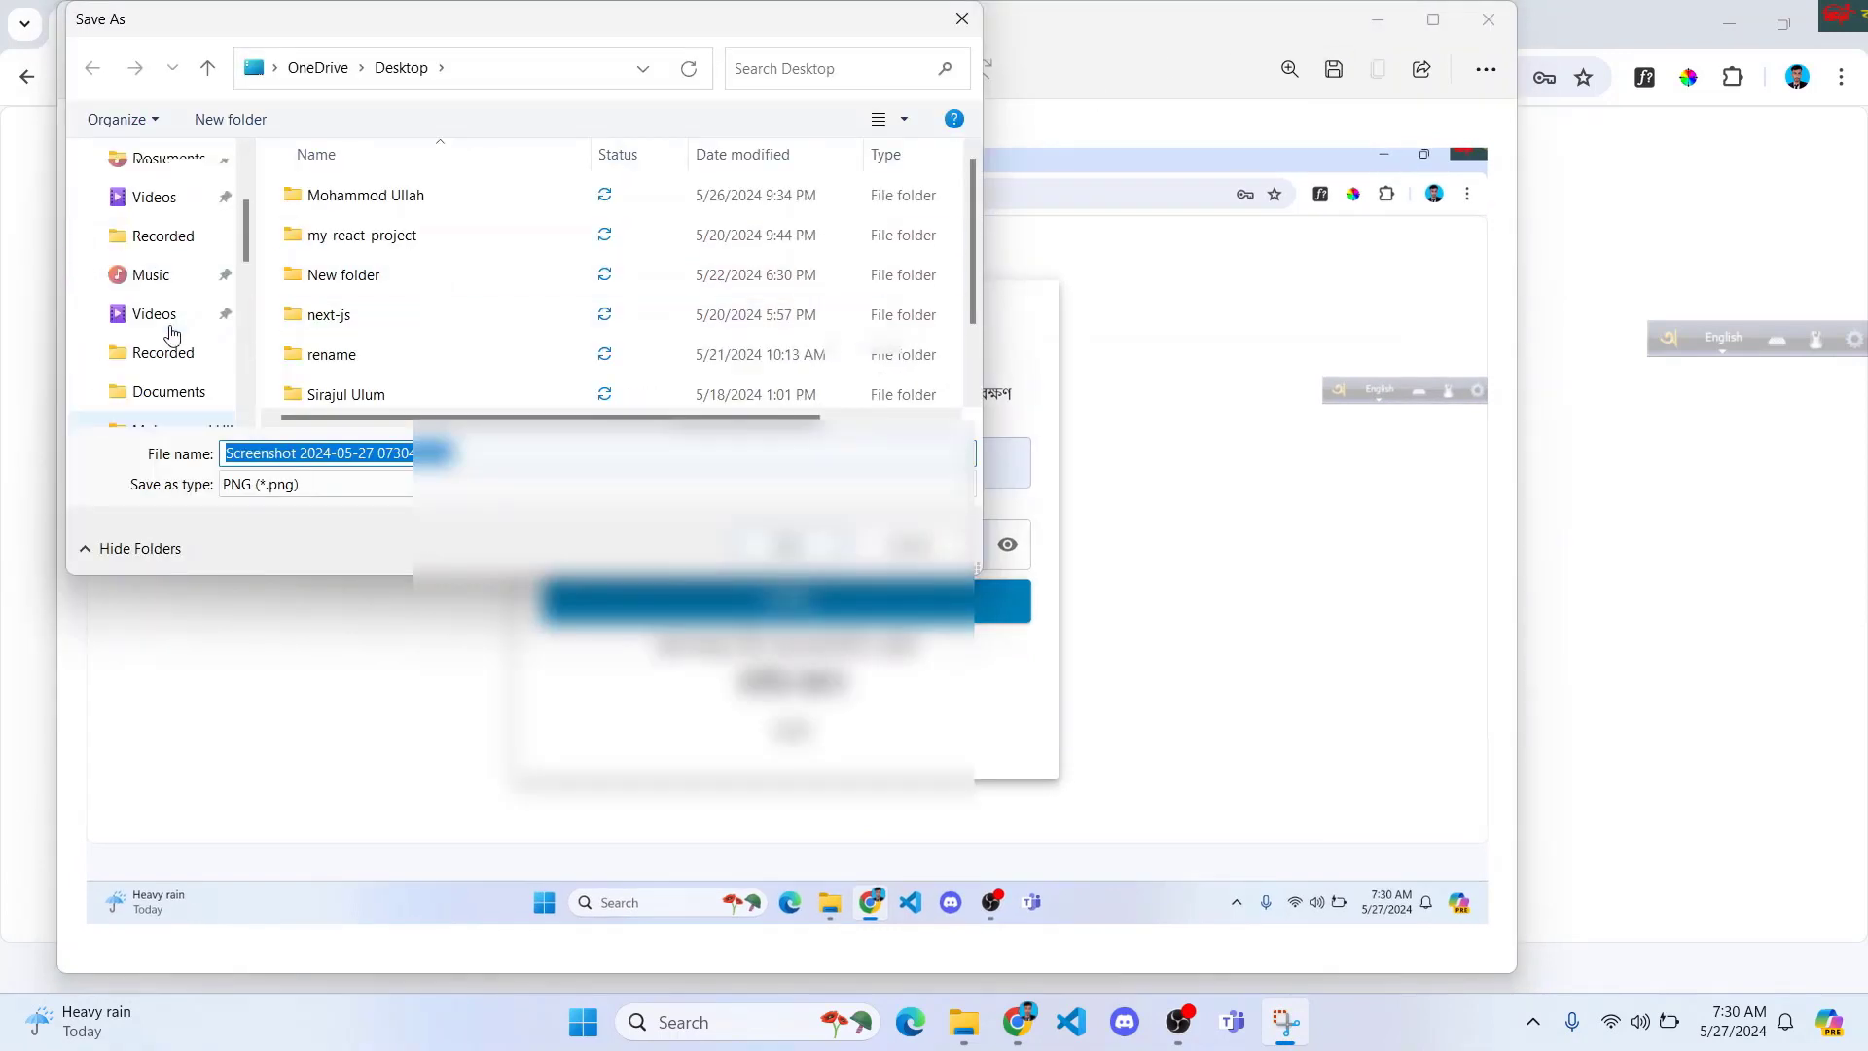
click(173, 284)
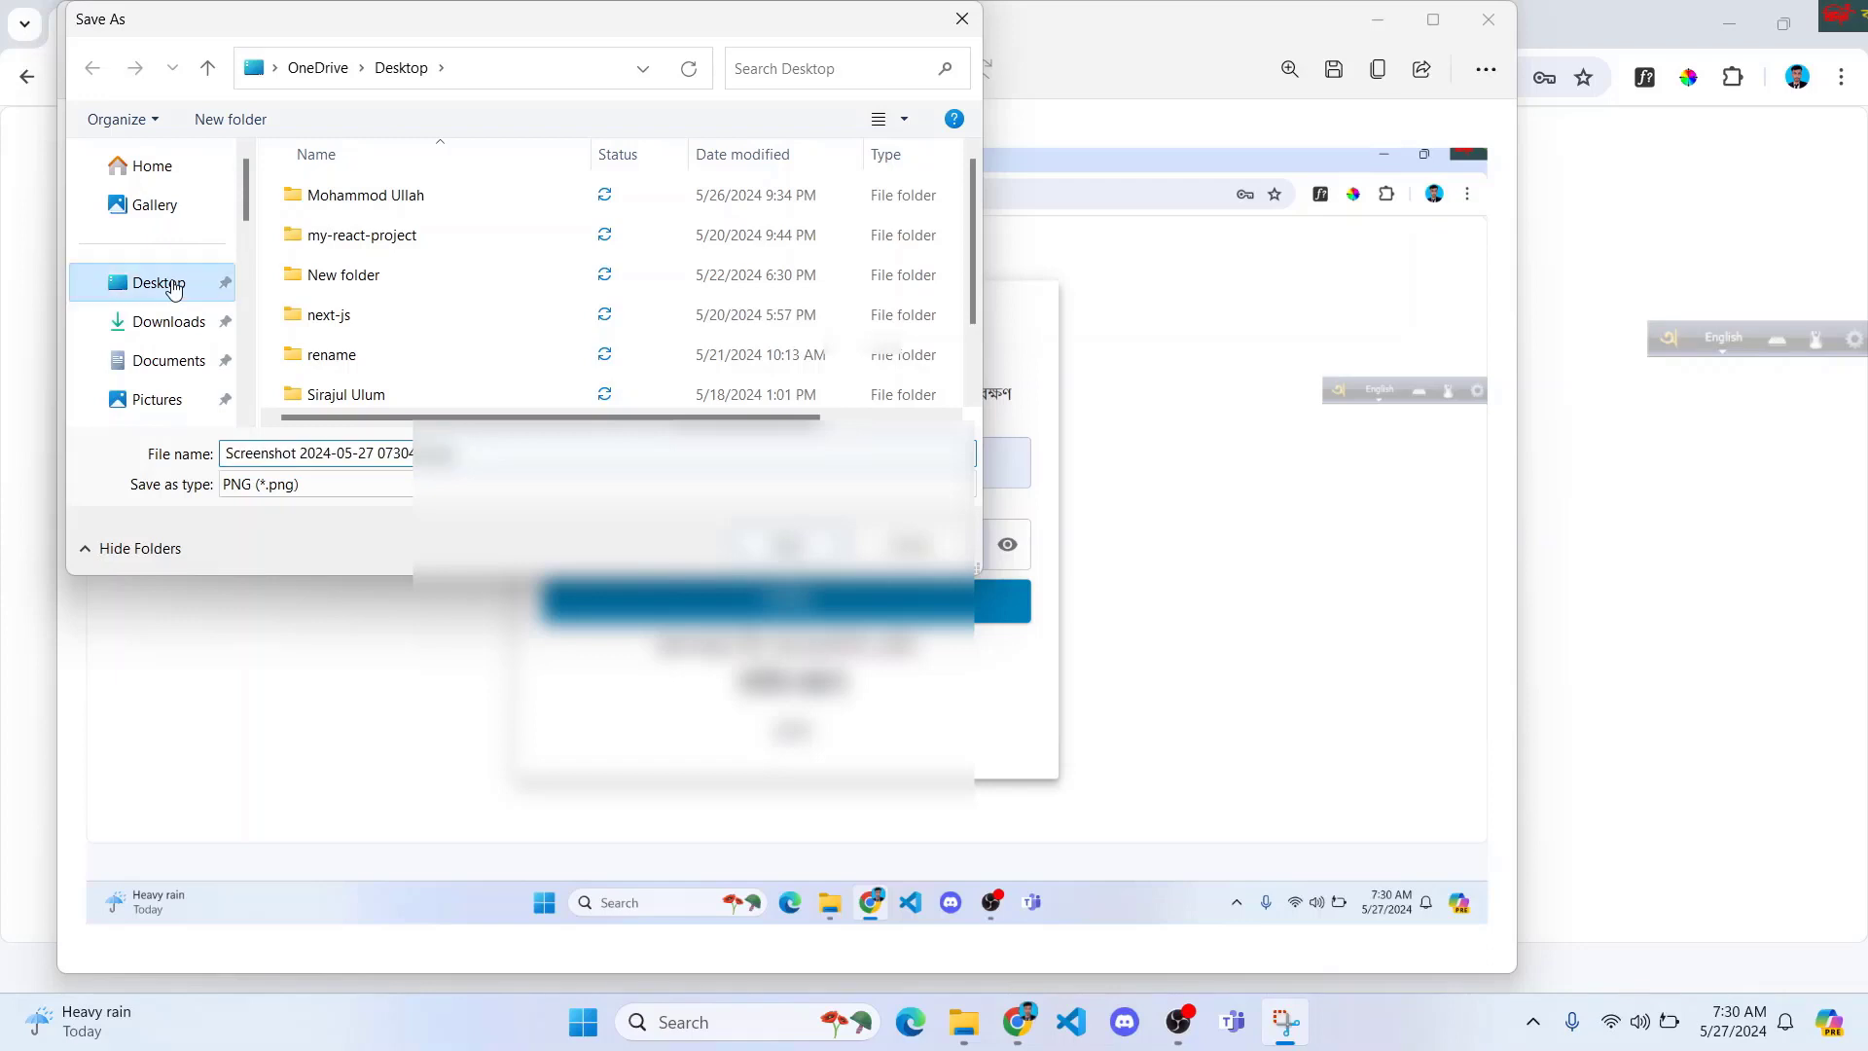
click(793, 550)
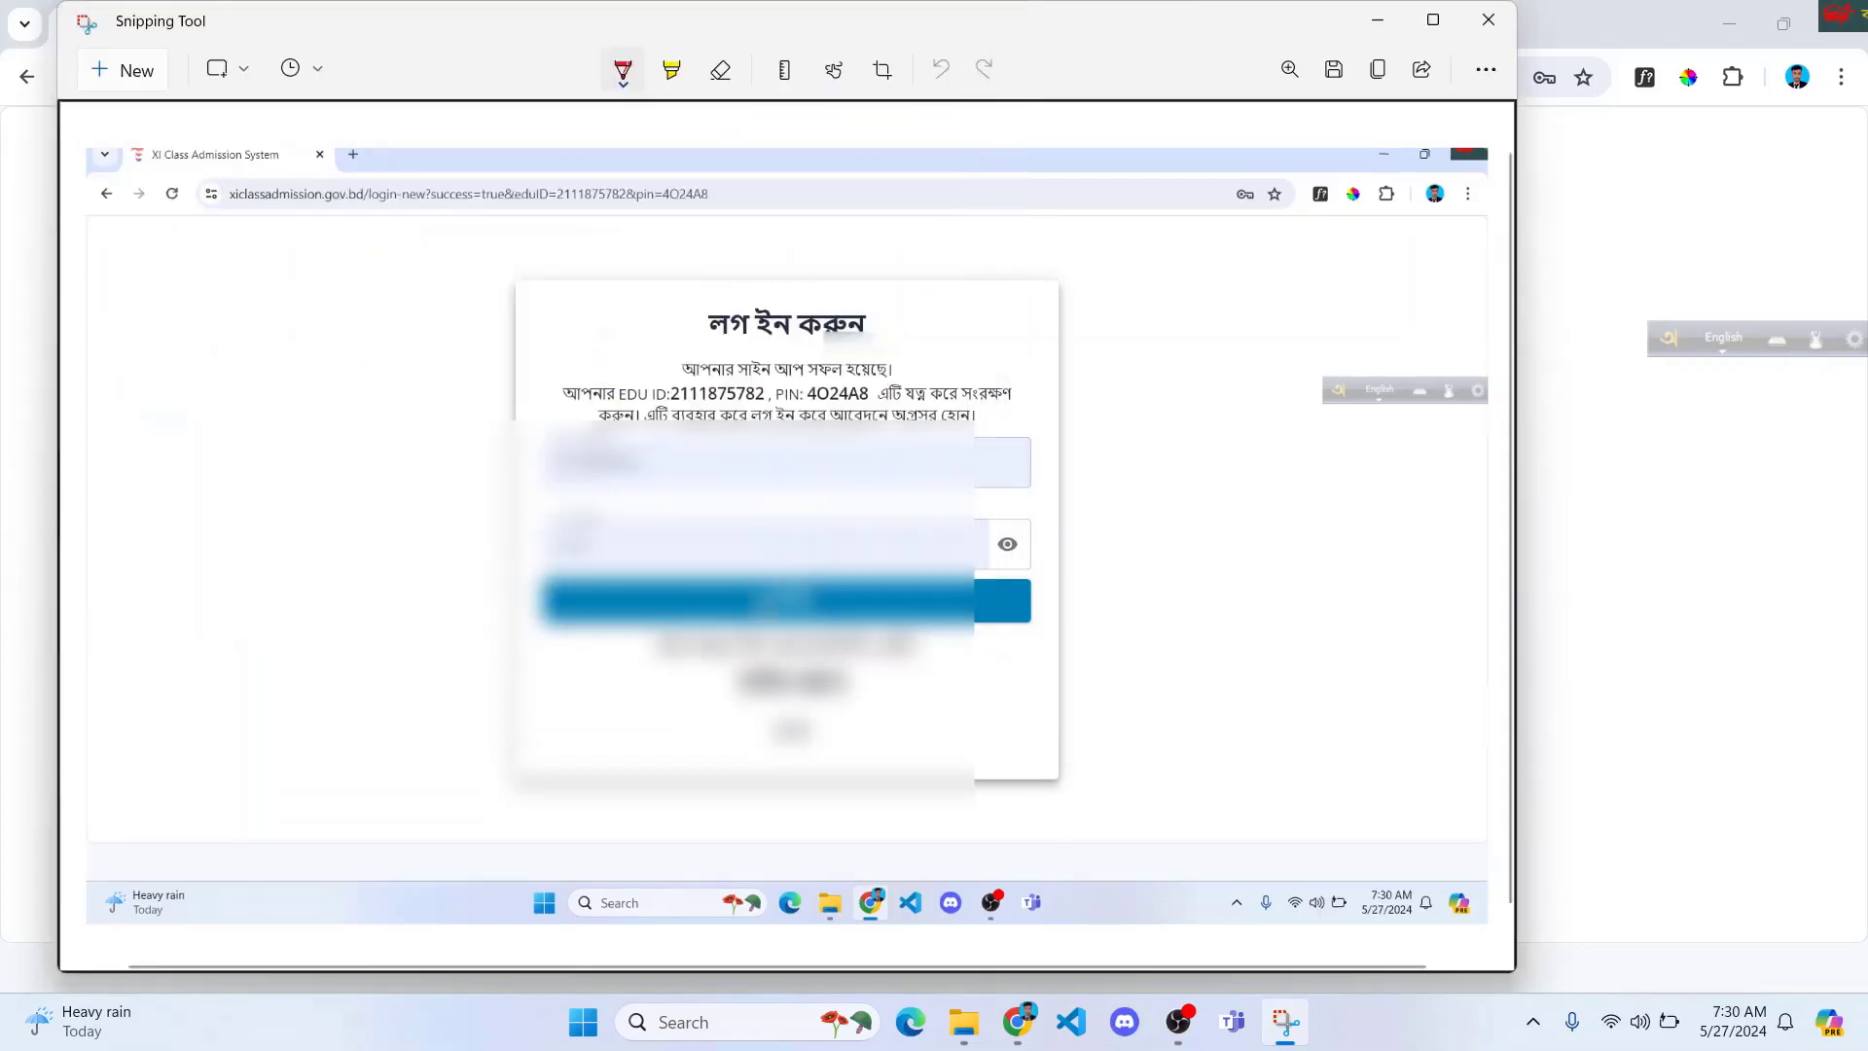
click(1486, 20)
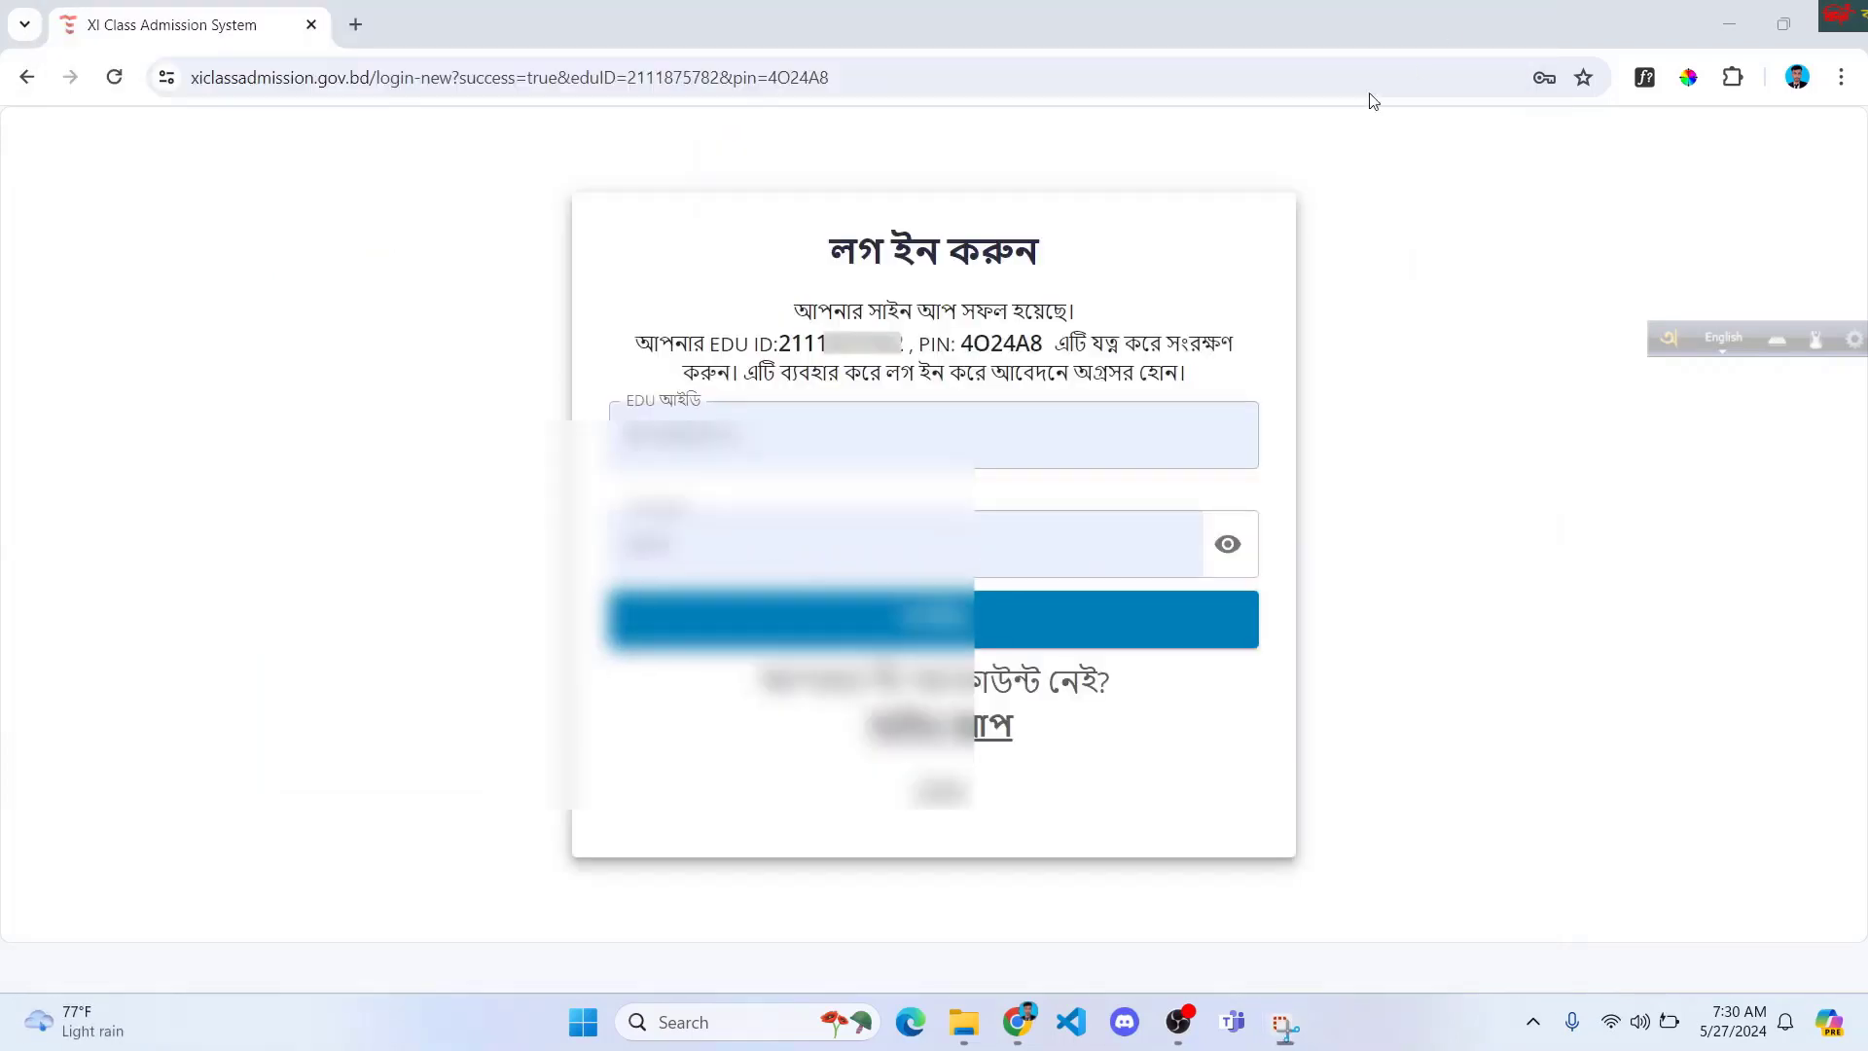
Step: Copy the new EDU ID from the success message into the EDU ID field
triple_click(805, 373)
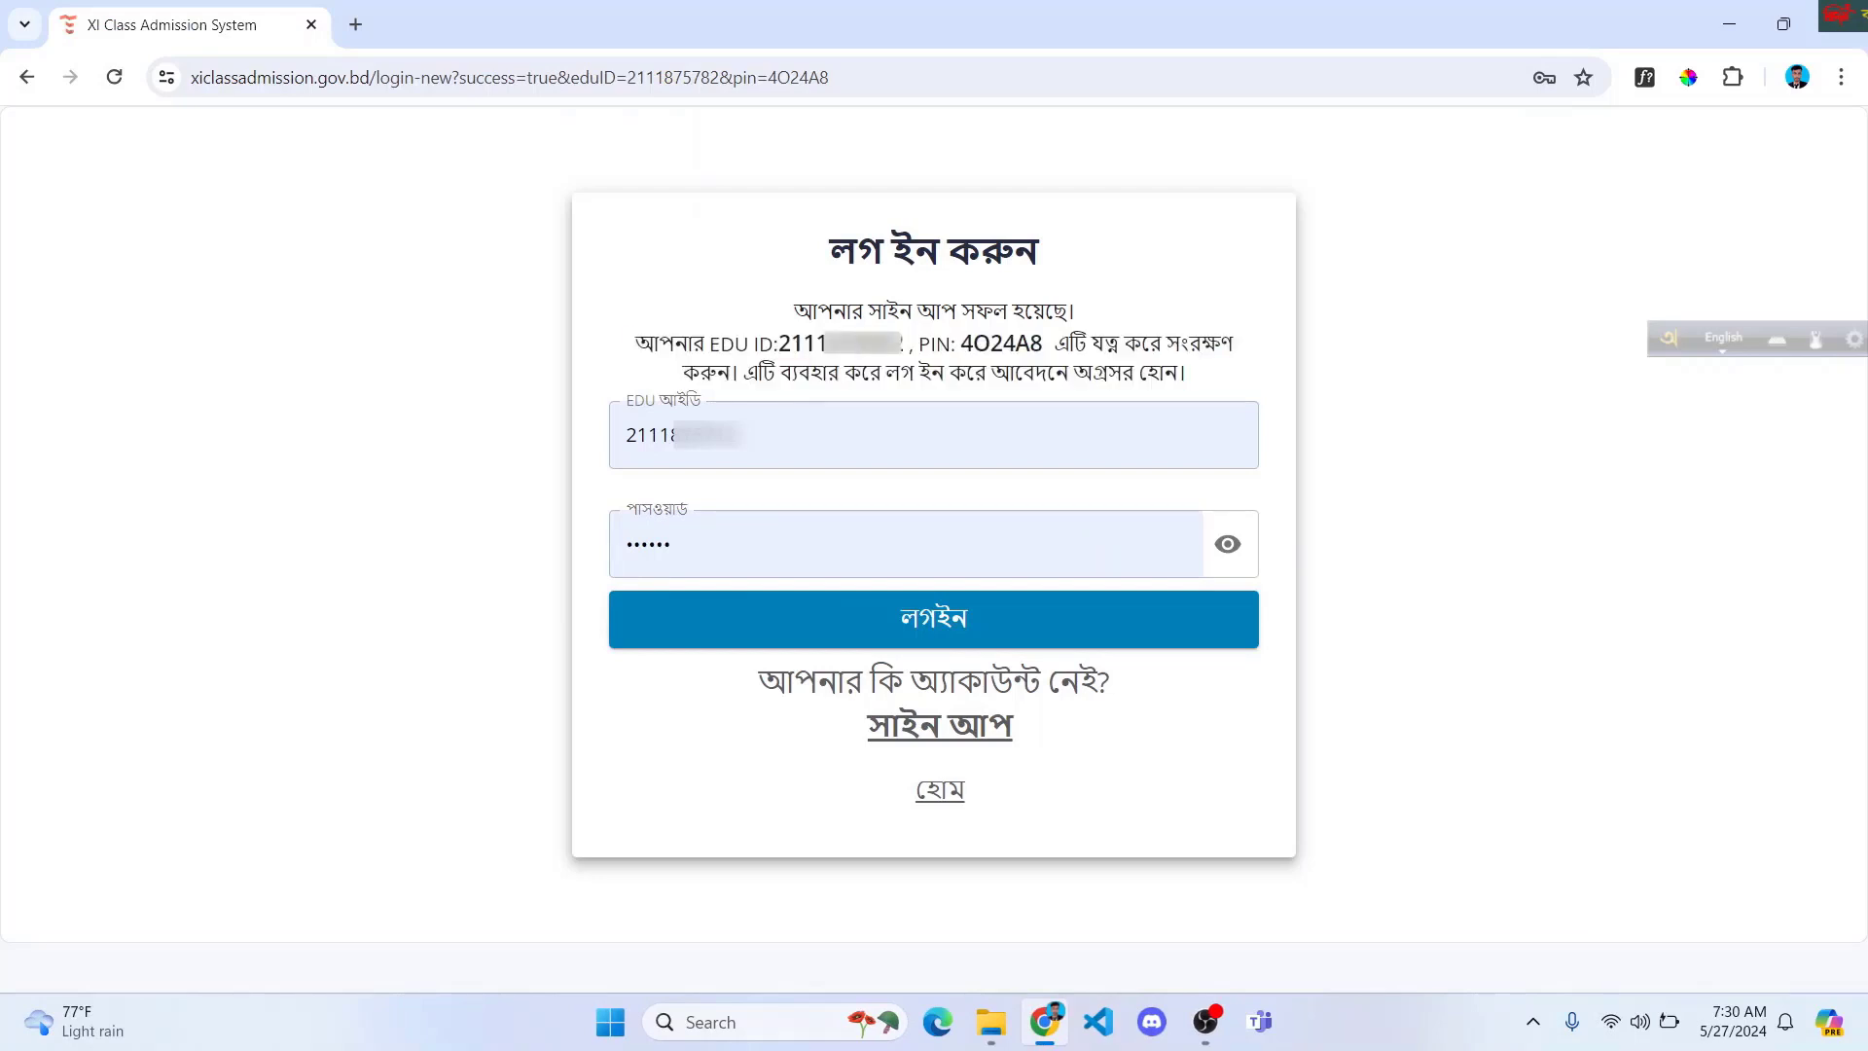
double_click(841, 344)
drag(961, 347, 1039, 343)
click(1026, 347)
double_click(1031, 372)
double_click(846, 435)
click(883, 433)
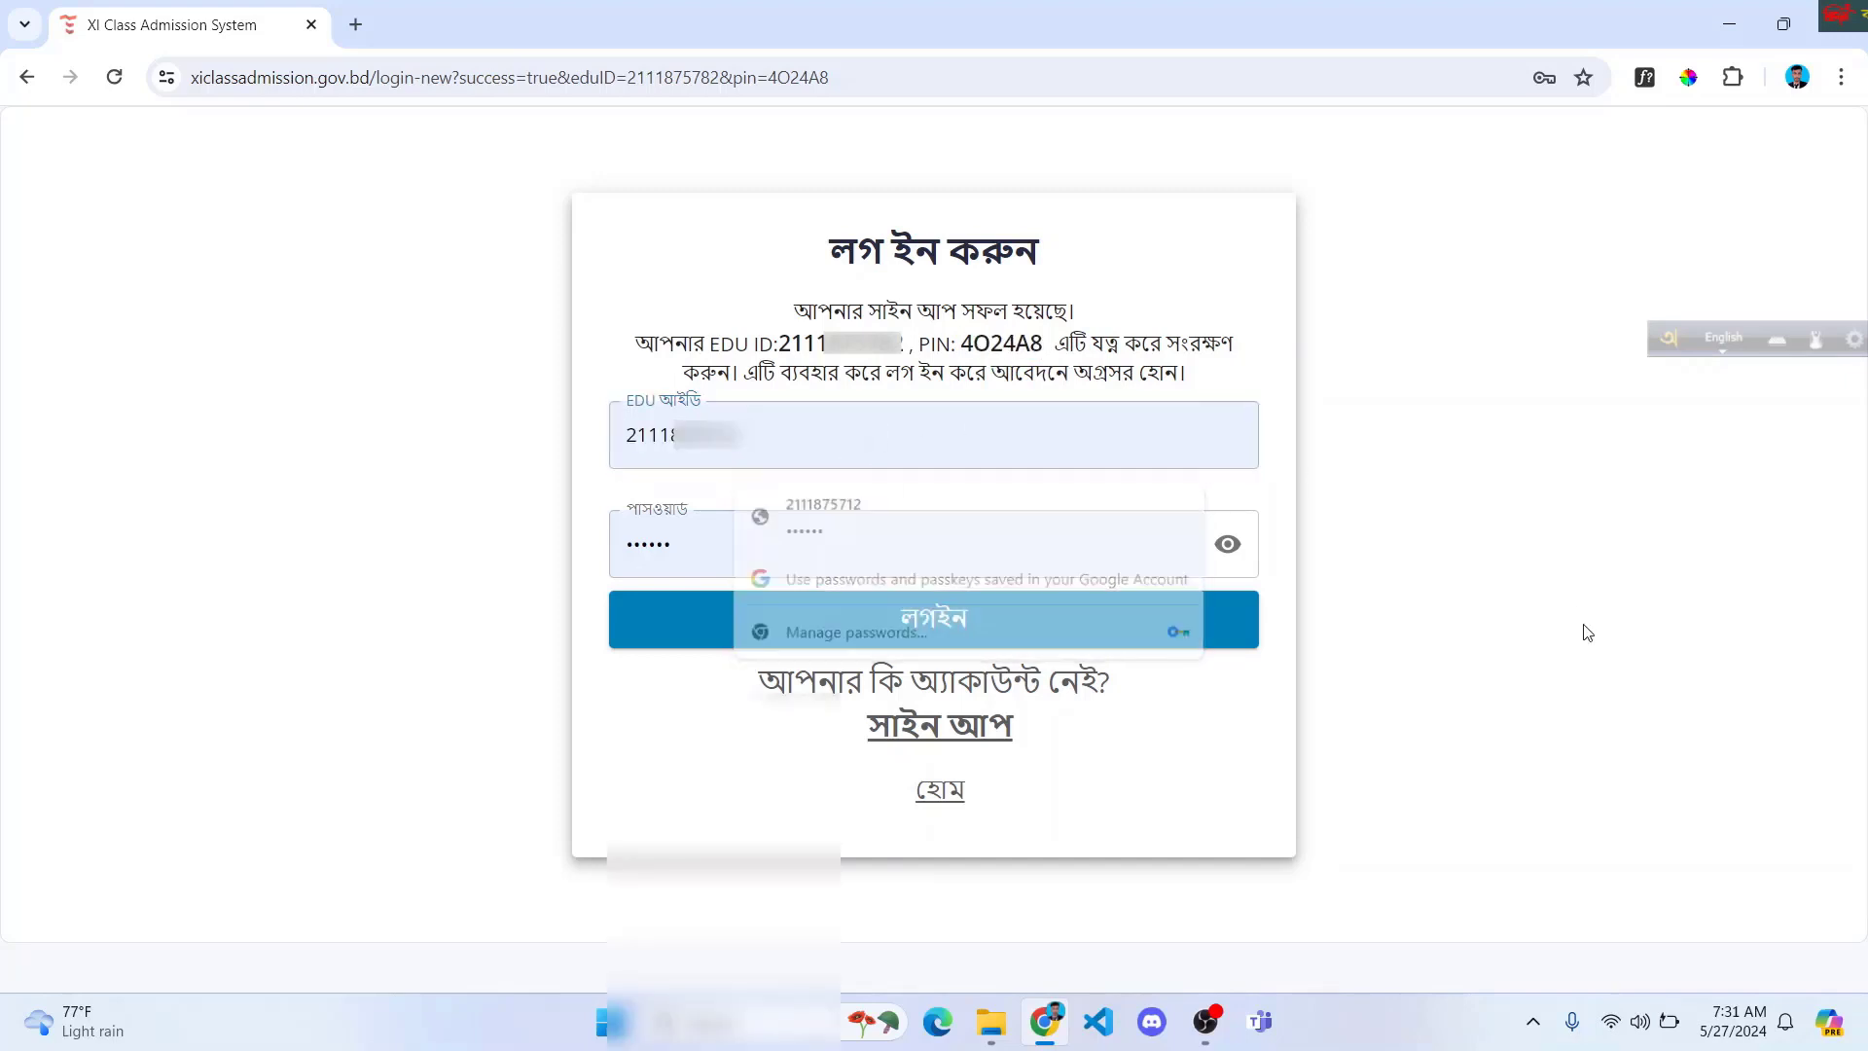
click(892, 424)
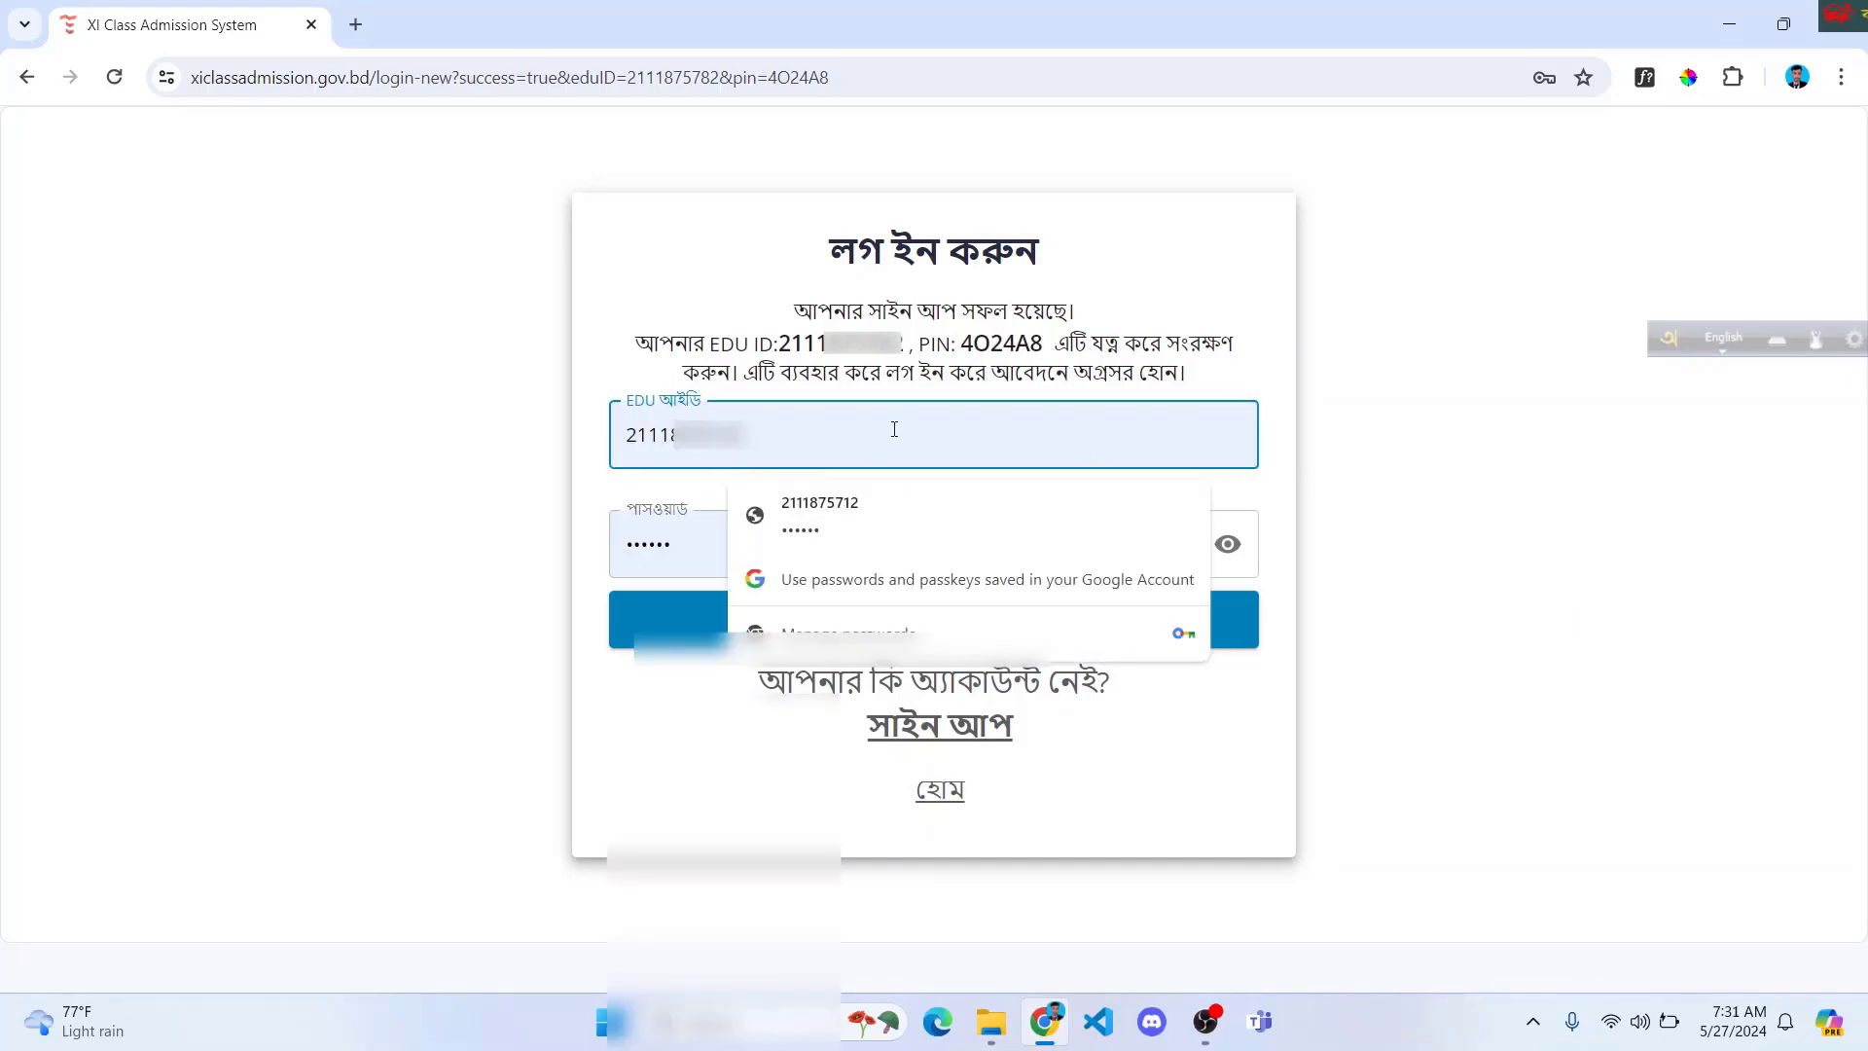
key(super+v)
key(Escape)
key(ctrl+a)
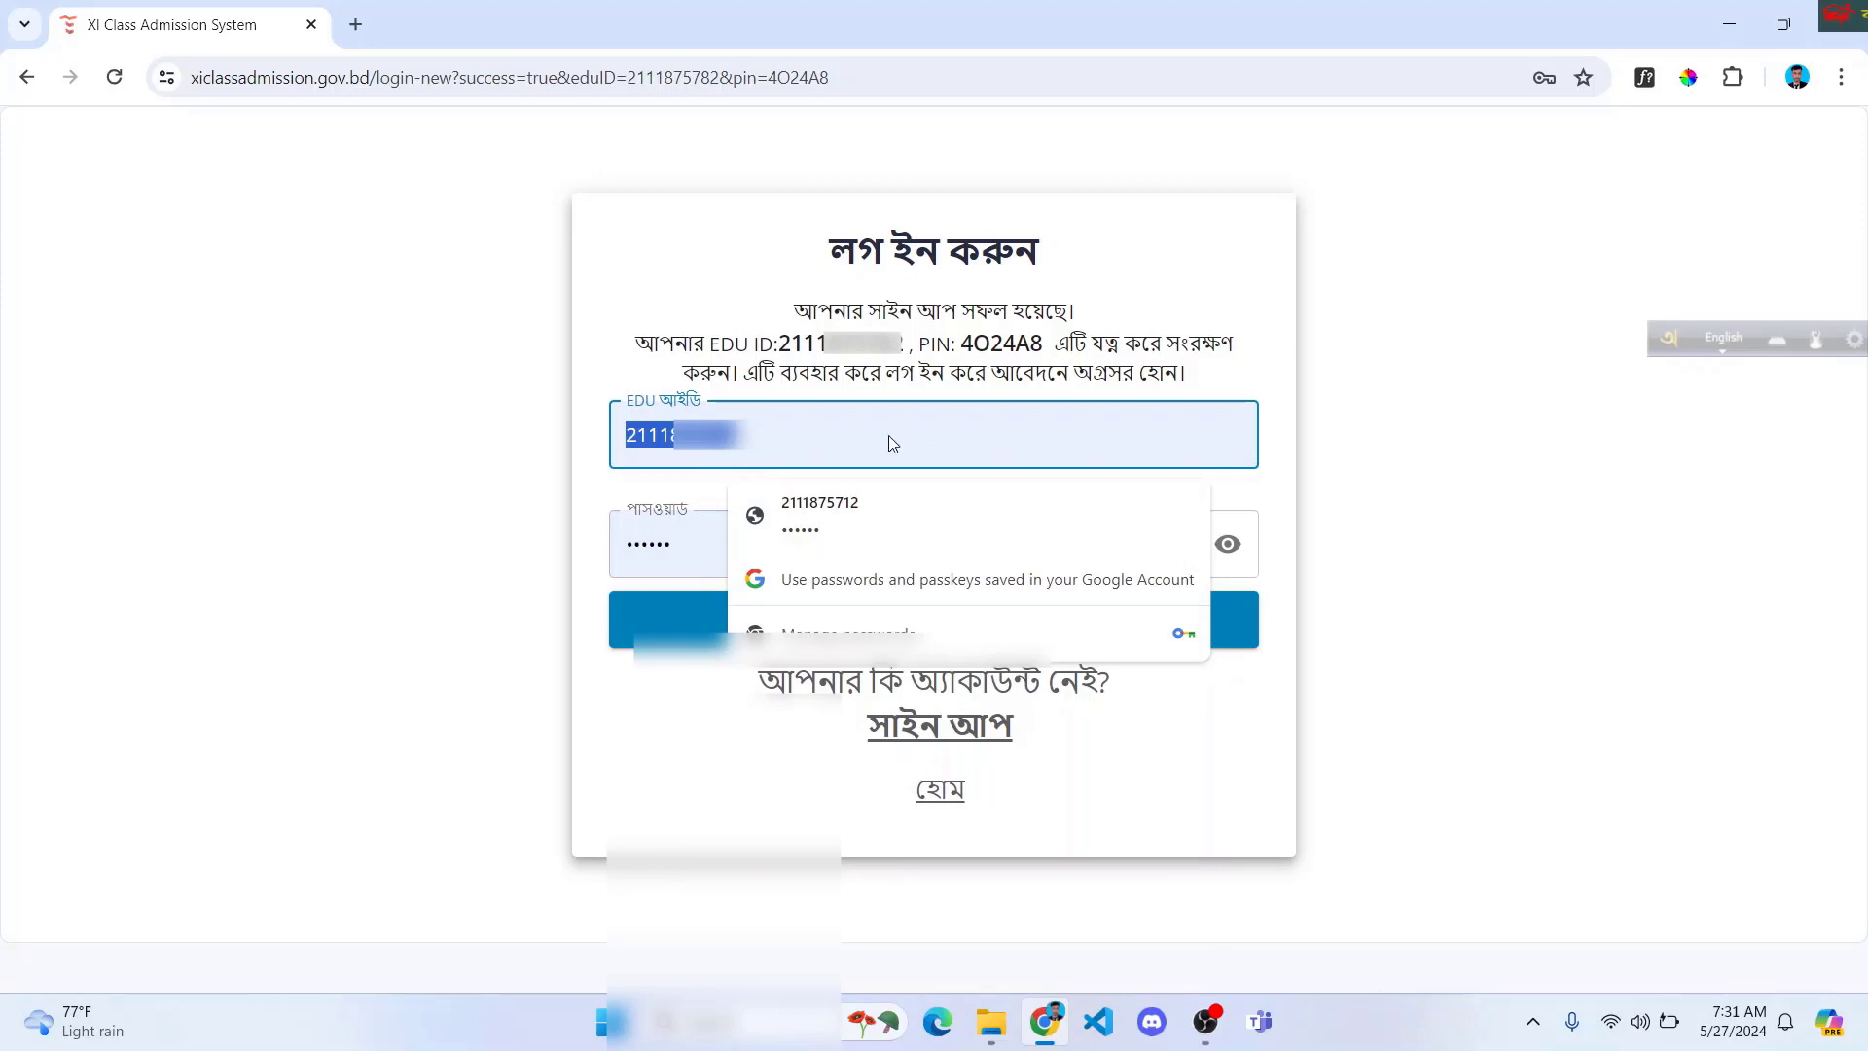
key(super+v)
key(Escape)
Step: Paste the PIN from the message as the password and log in
key(Tab)
key(BackSpace)
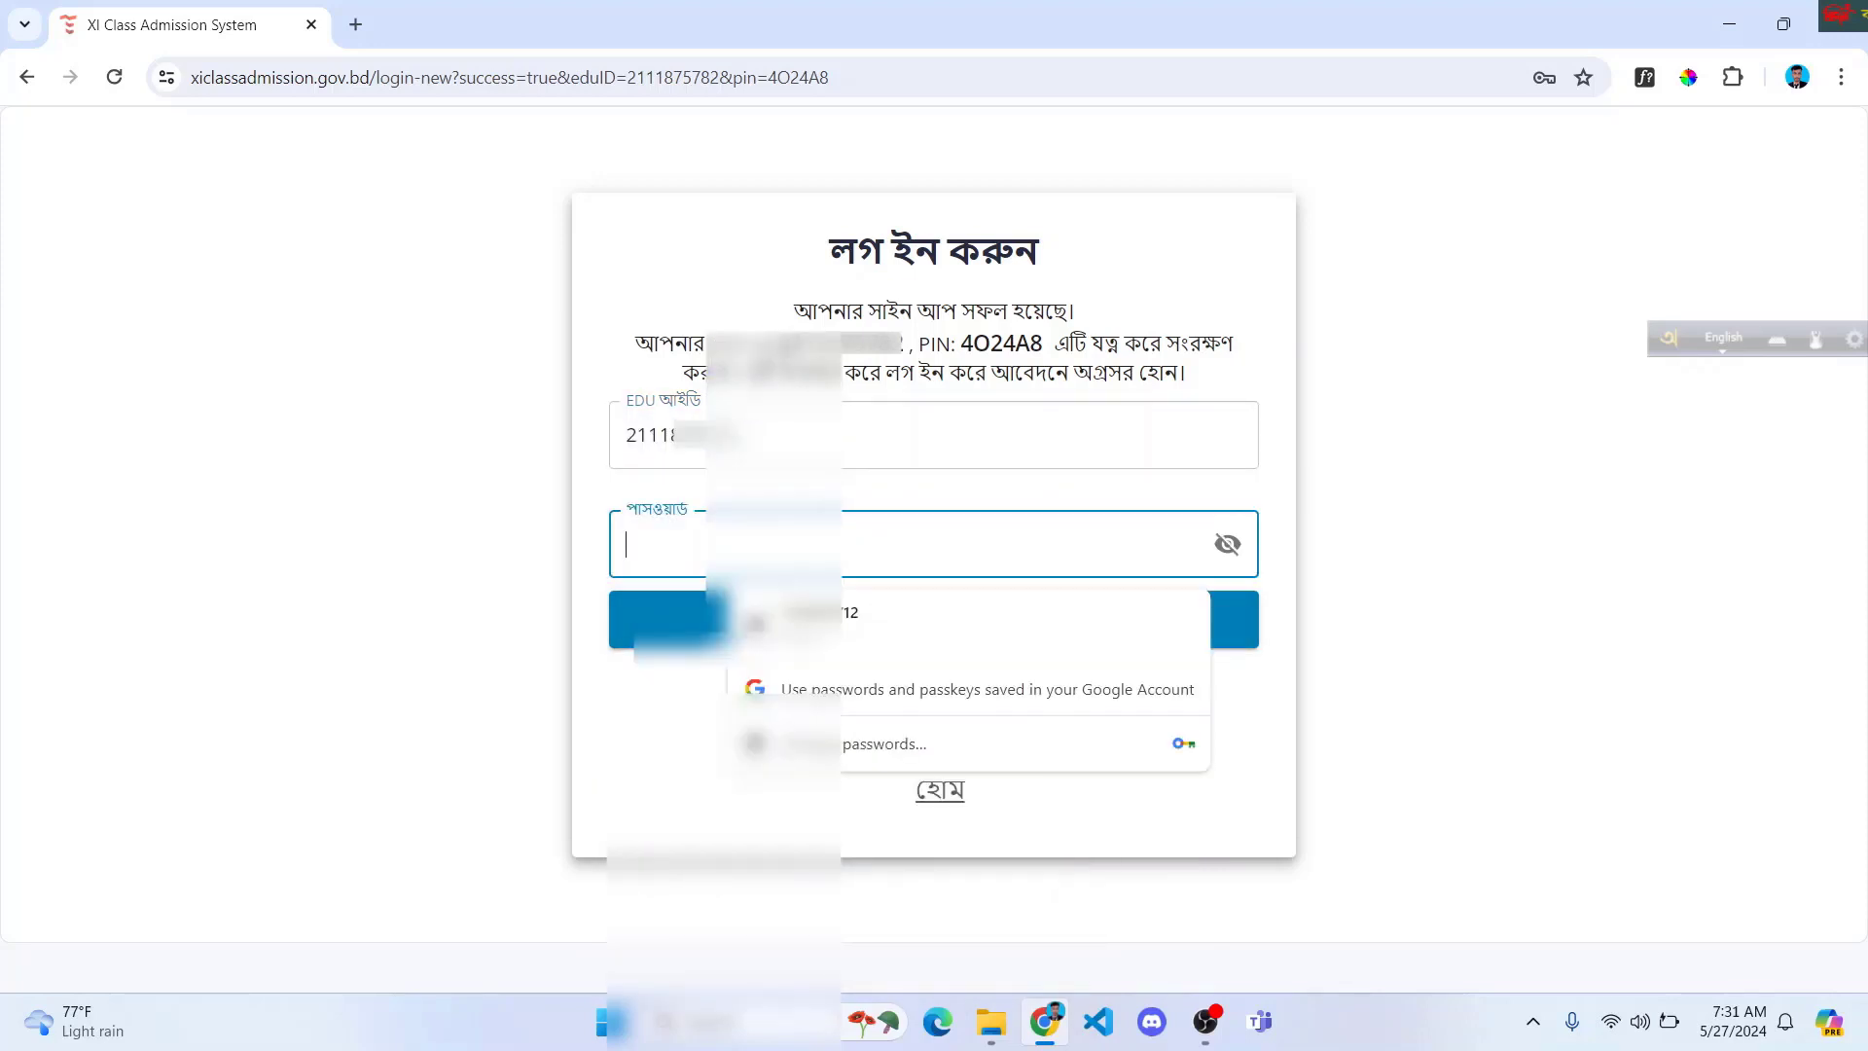
double_click(1011, 345)
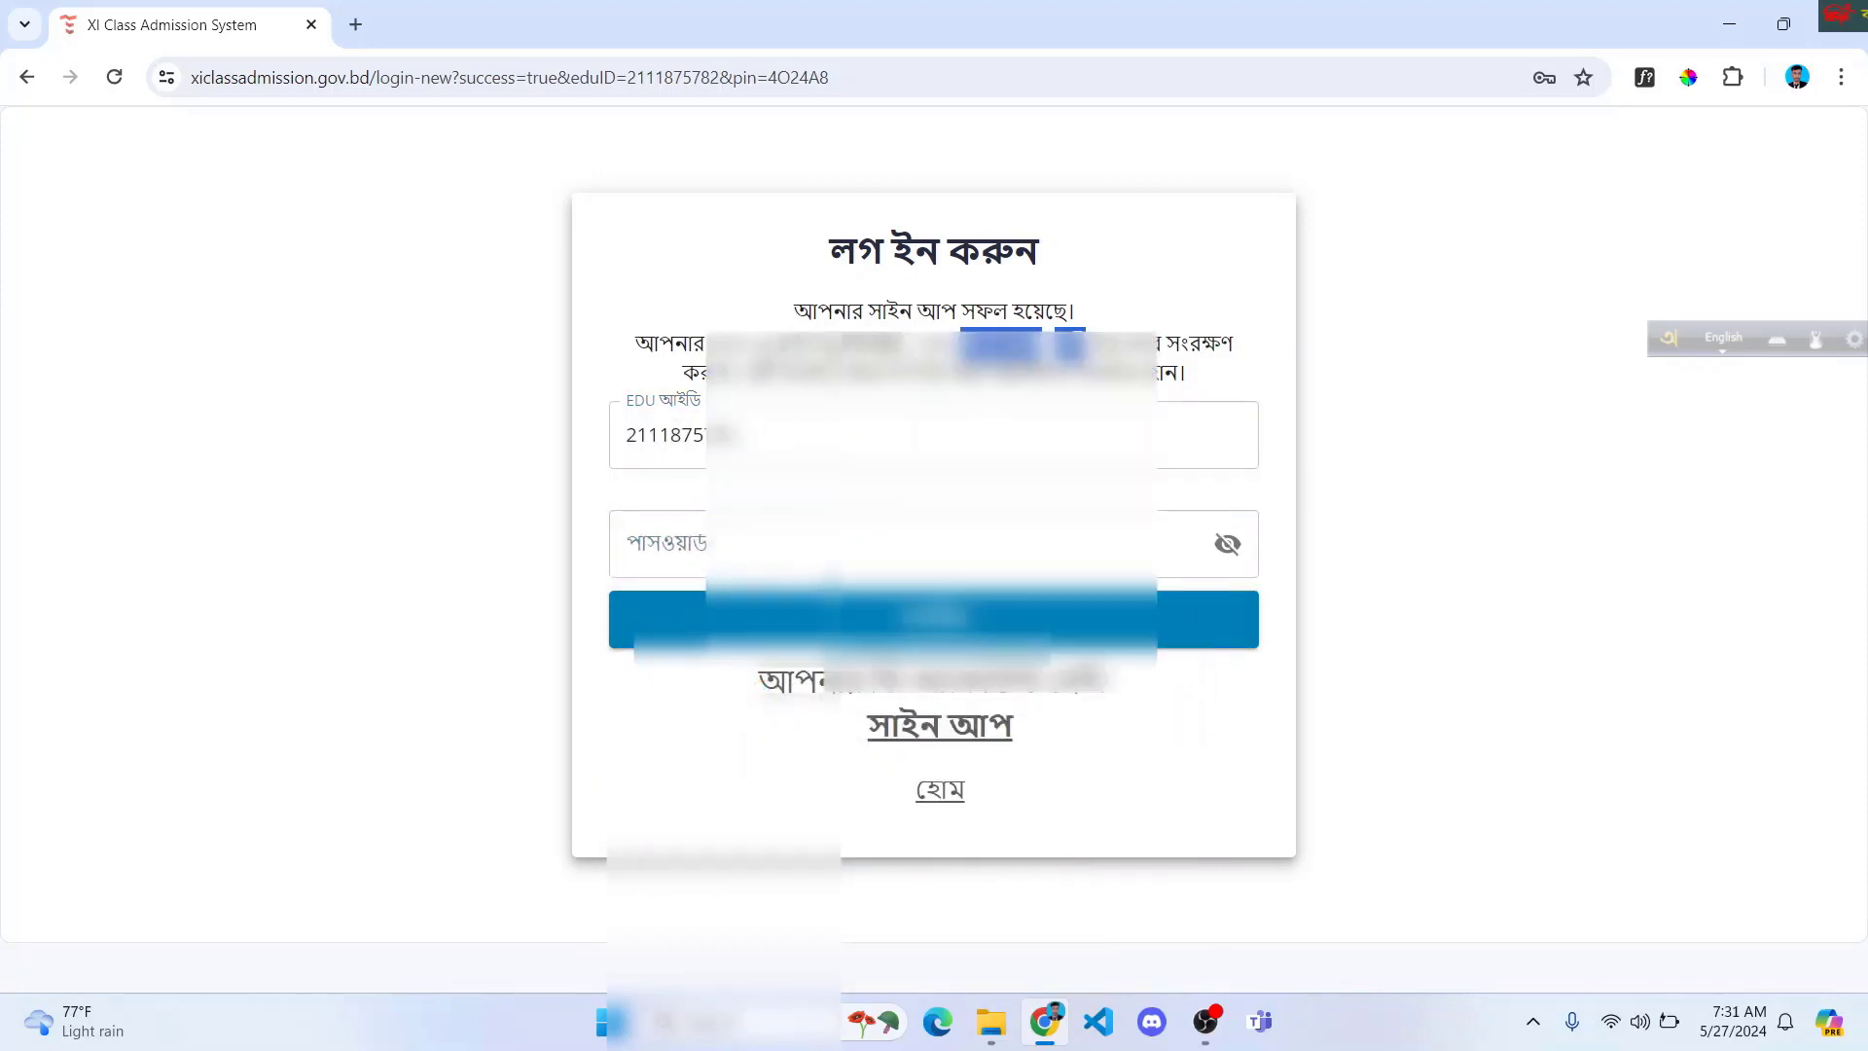
click(1049, 349)
drag(1044, 348, 960, 348)
key(super+c)
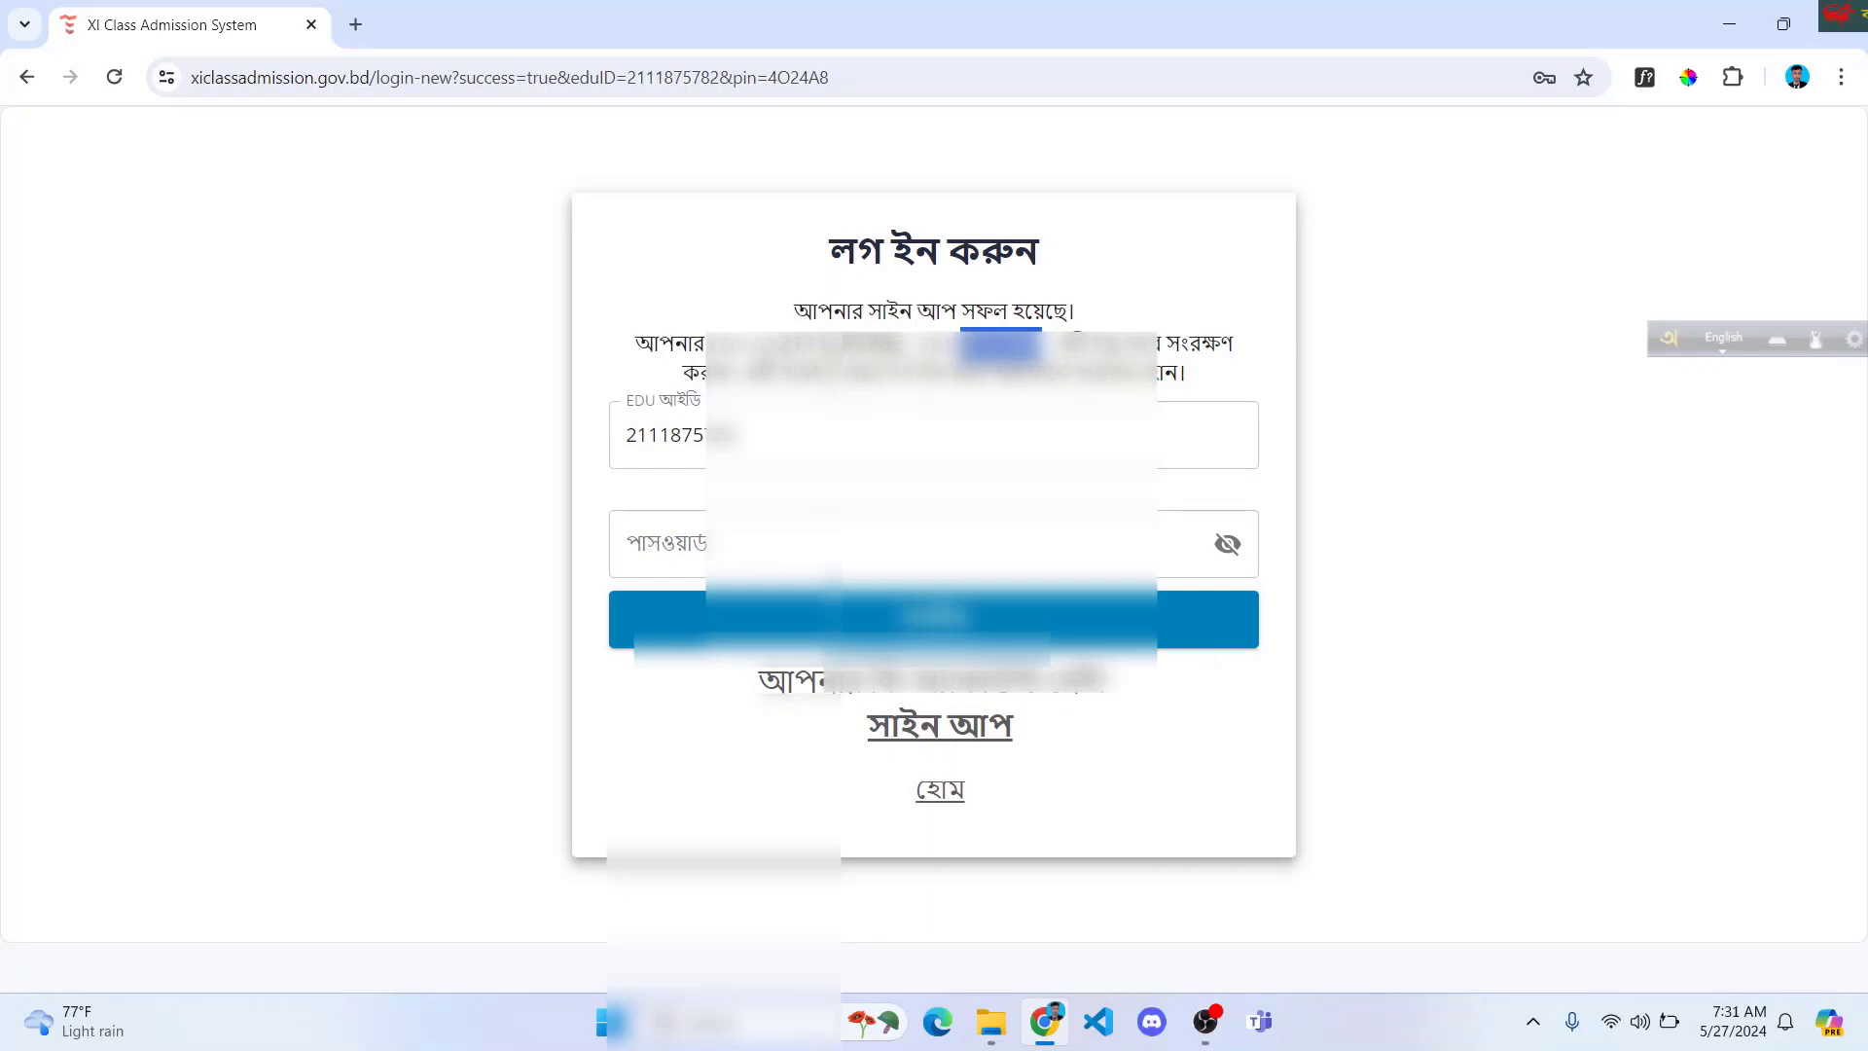
click(642, 544)
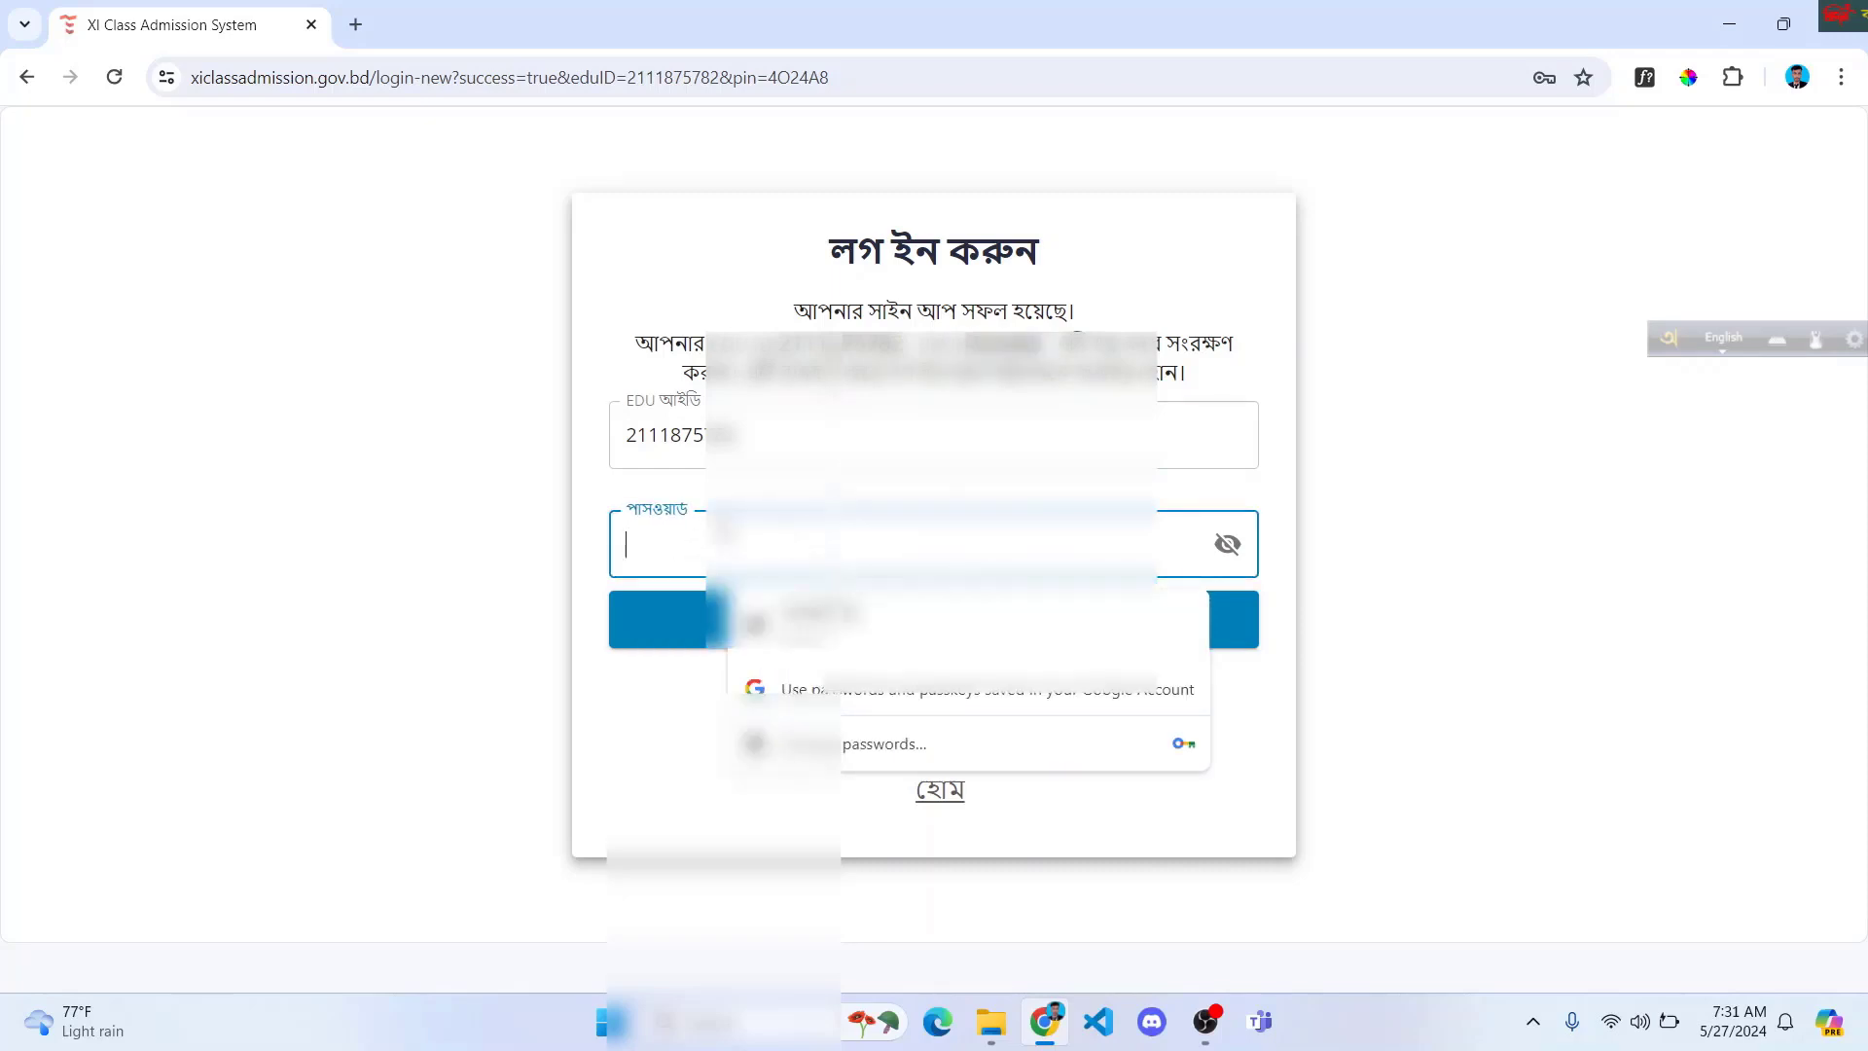
key(super+v)
click(739, 764)
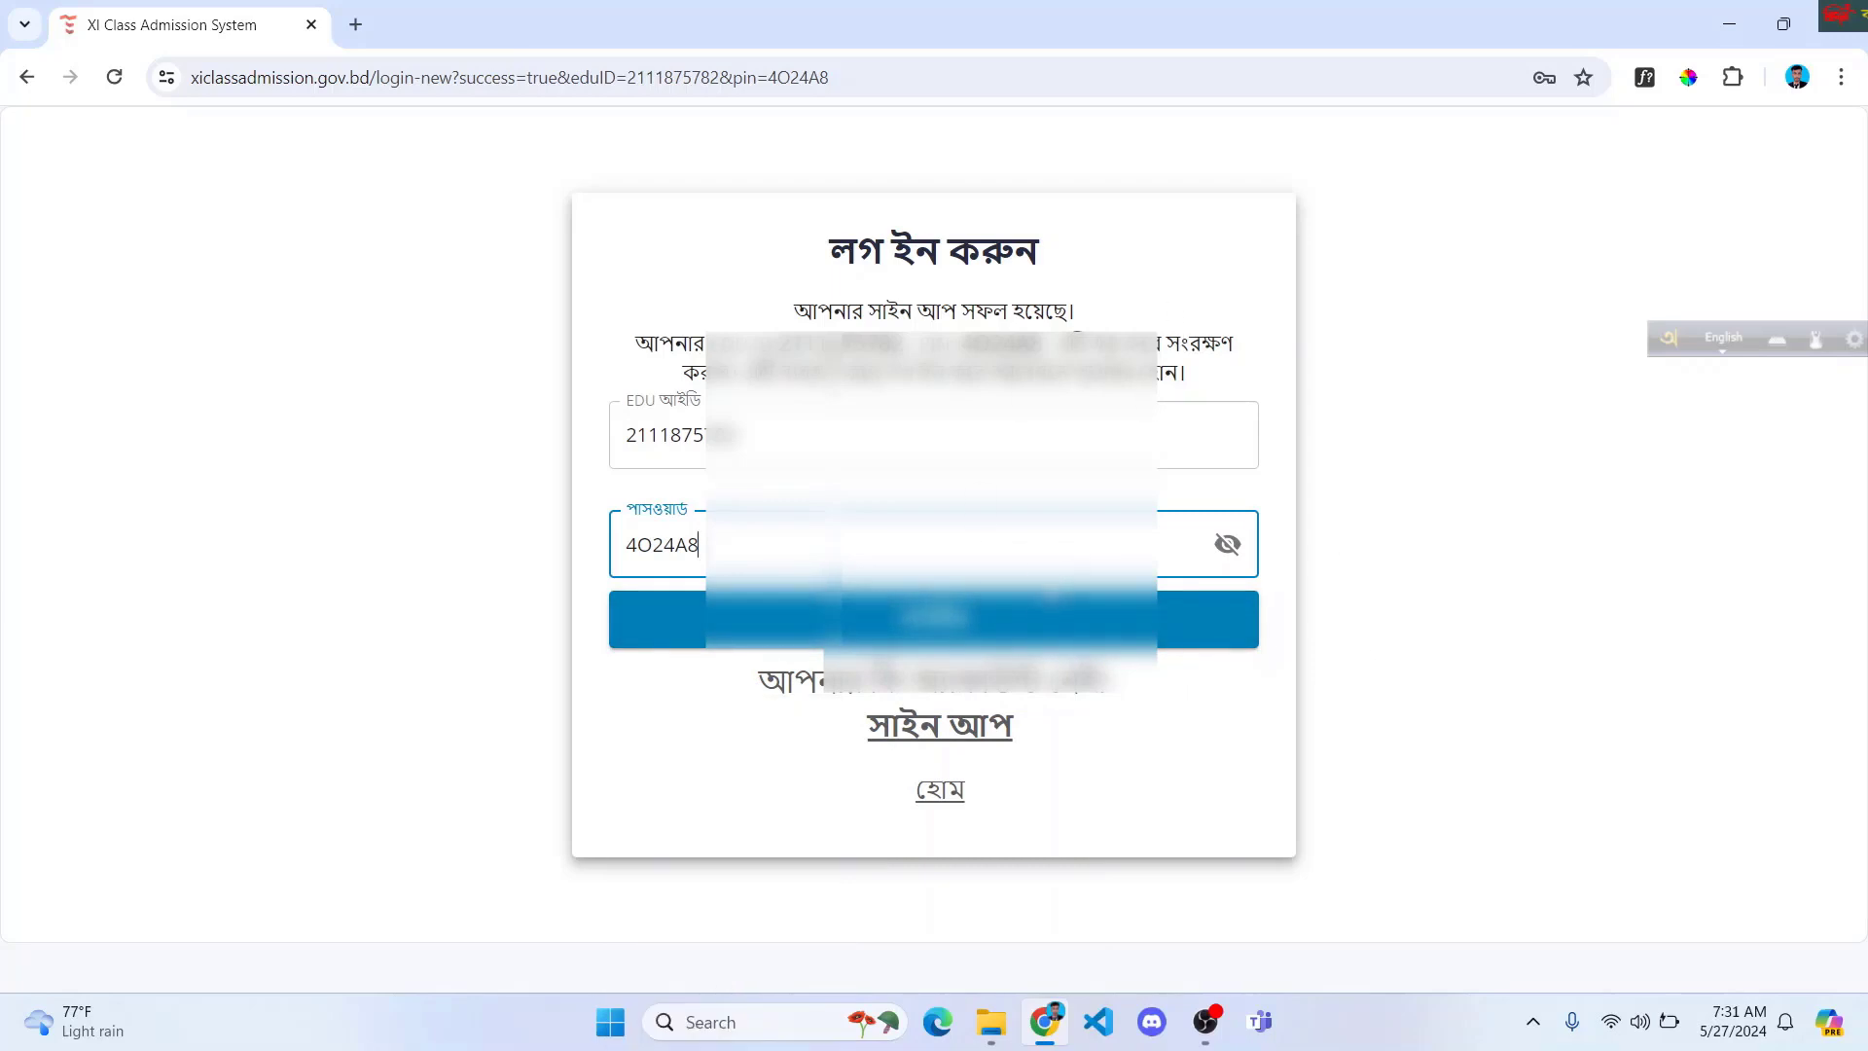
click(1005, 634)
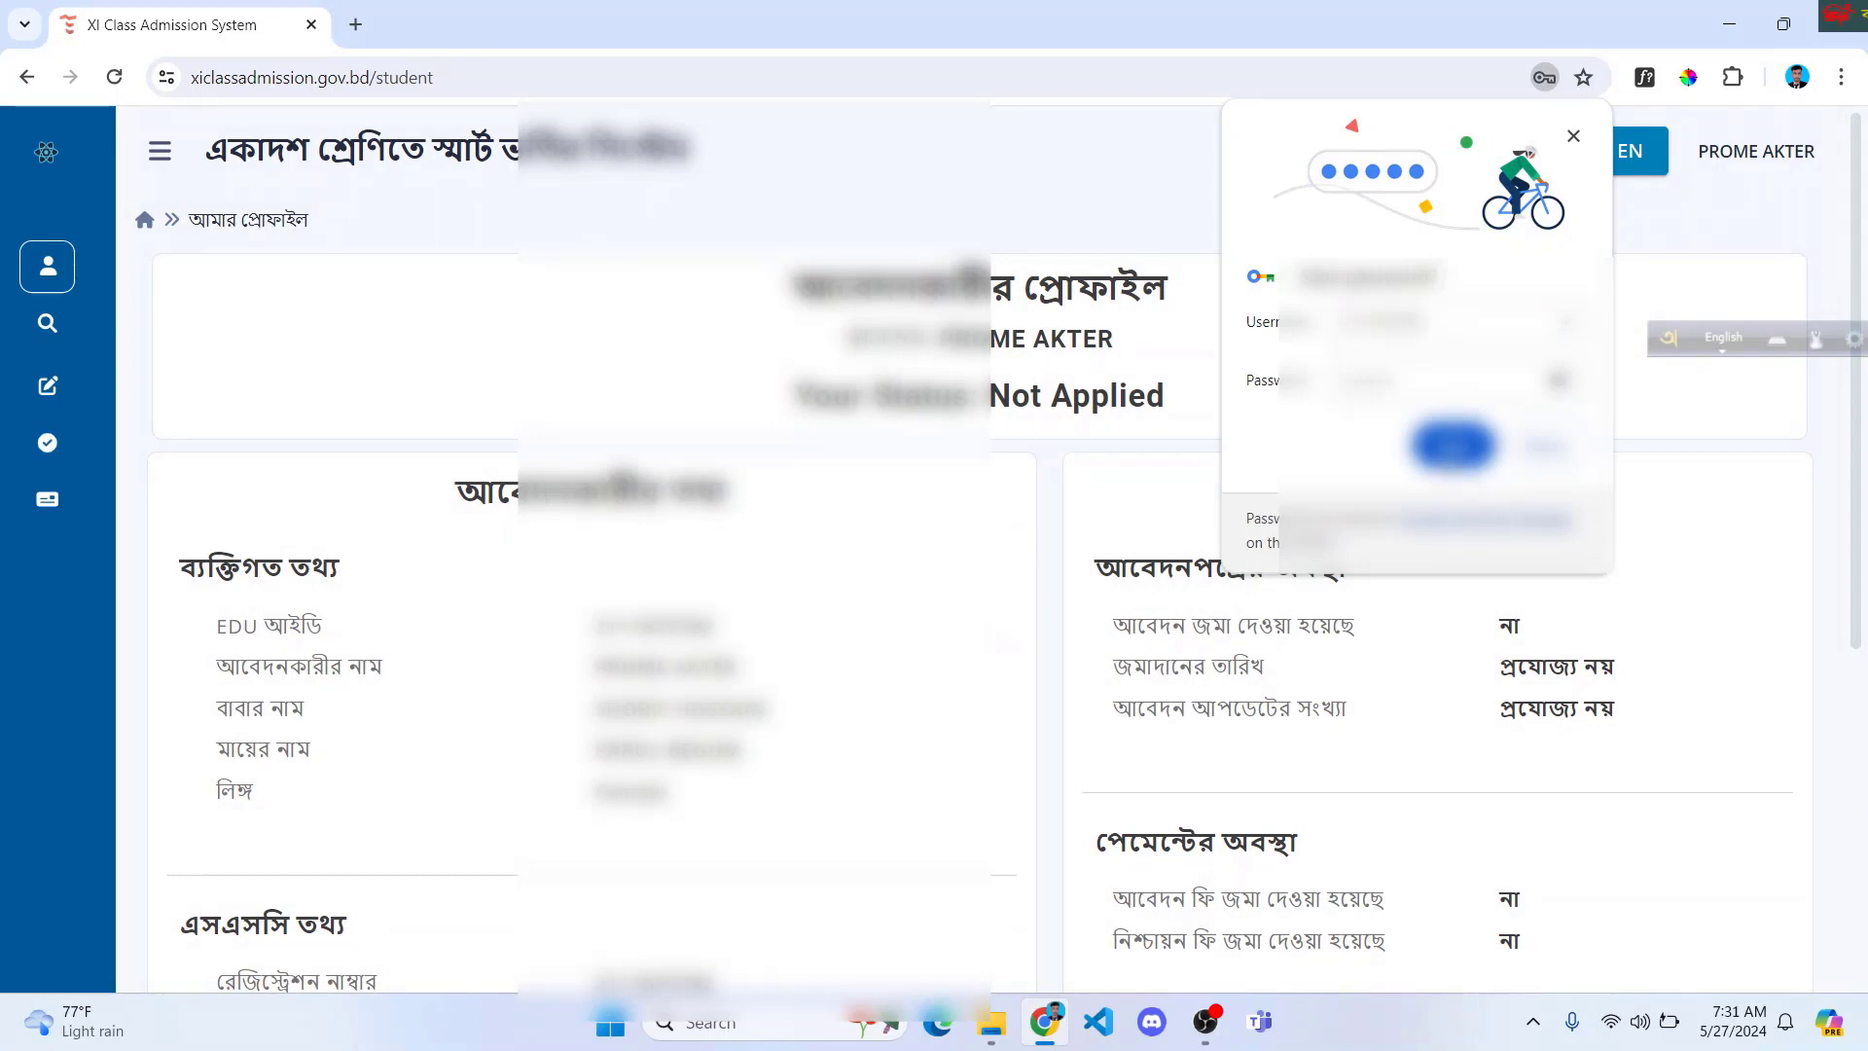
Step: Save the login in Chrome's password manager and review the applicant profile showing Not Applied
click(1439, 449)
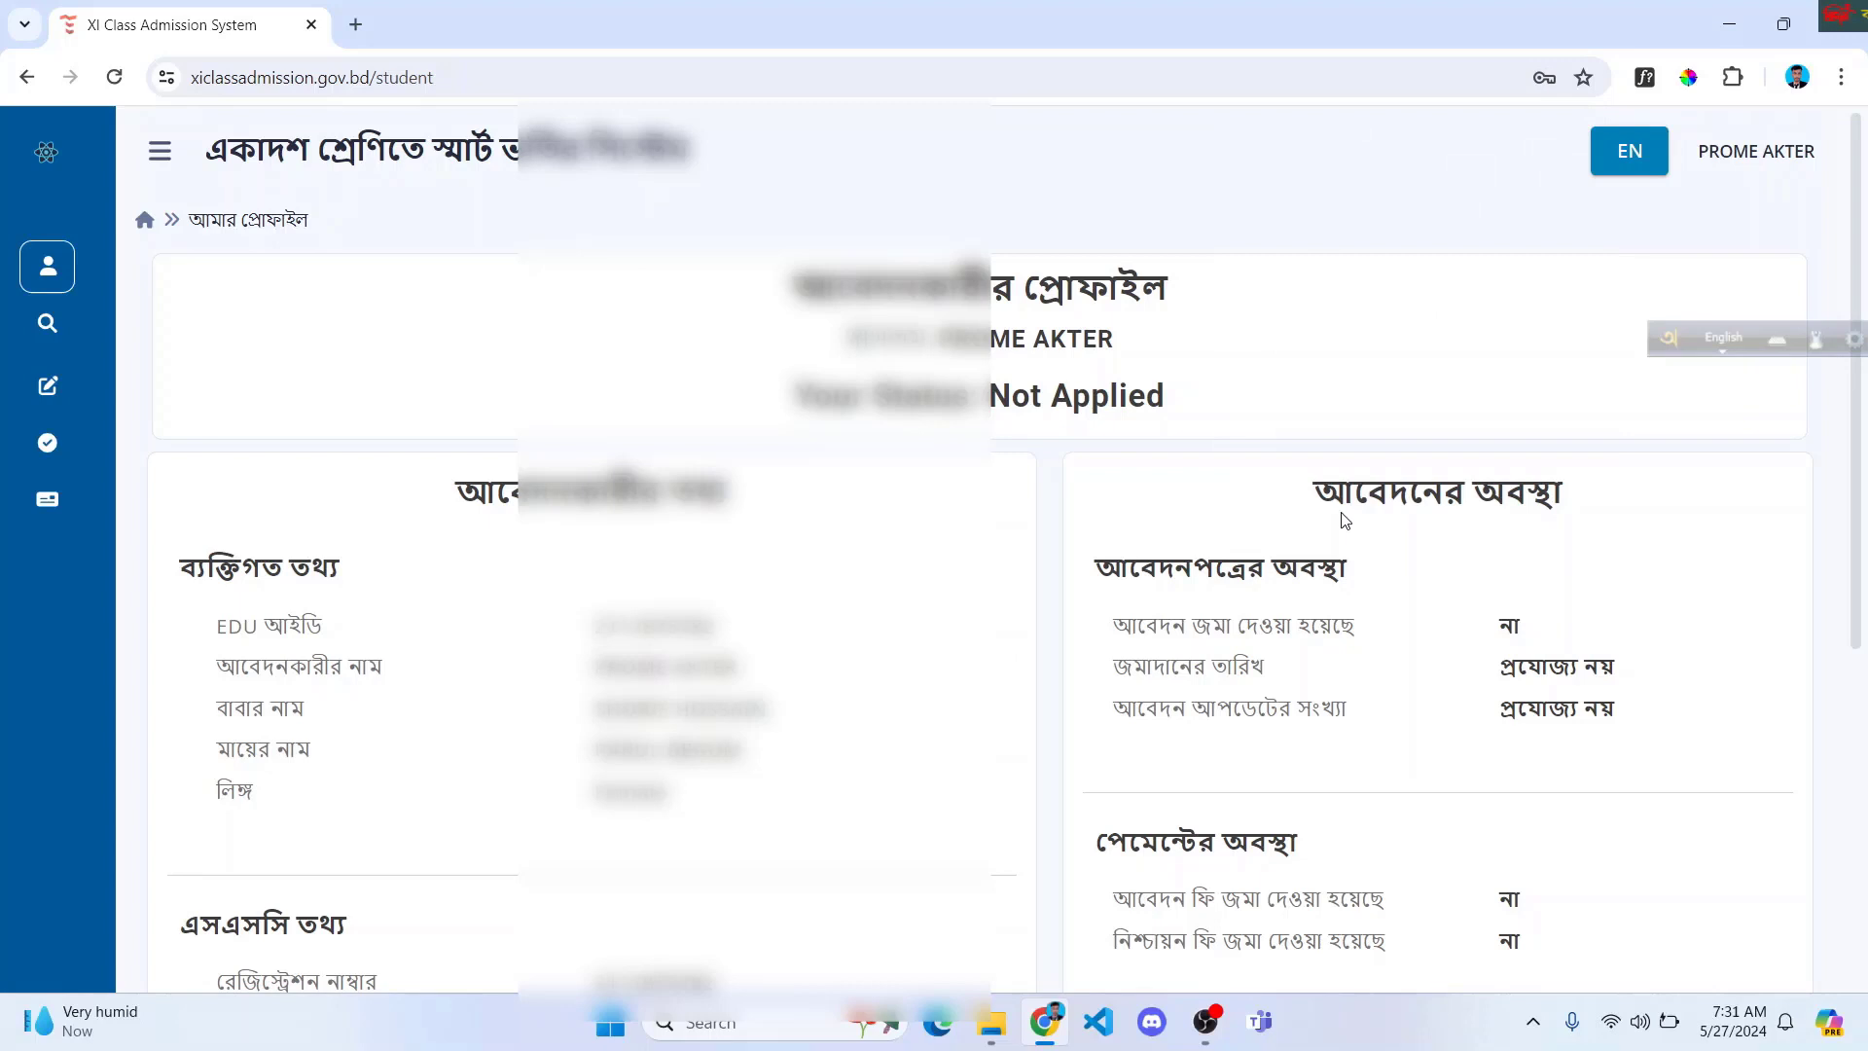
scroll(773, 530, down, 2)
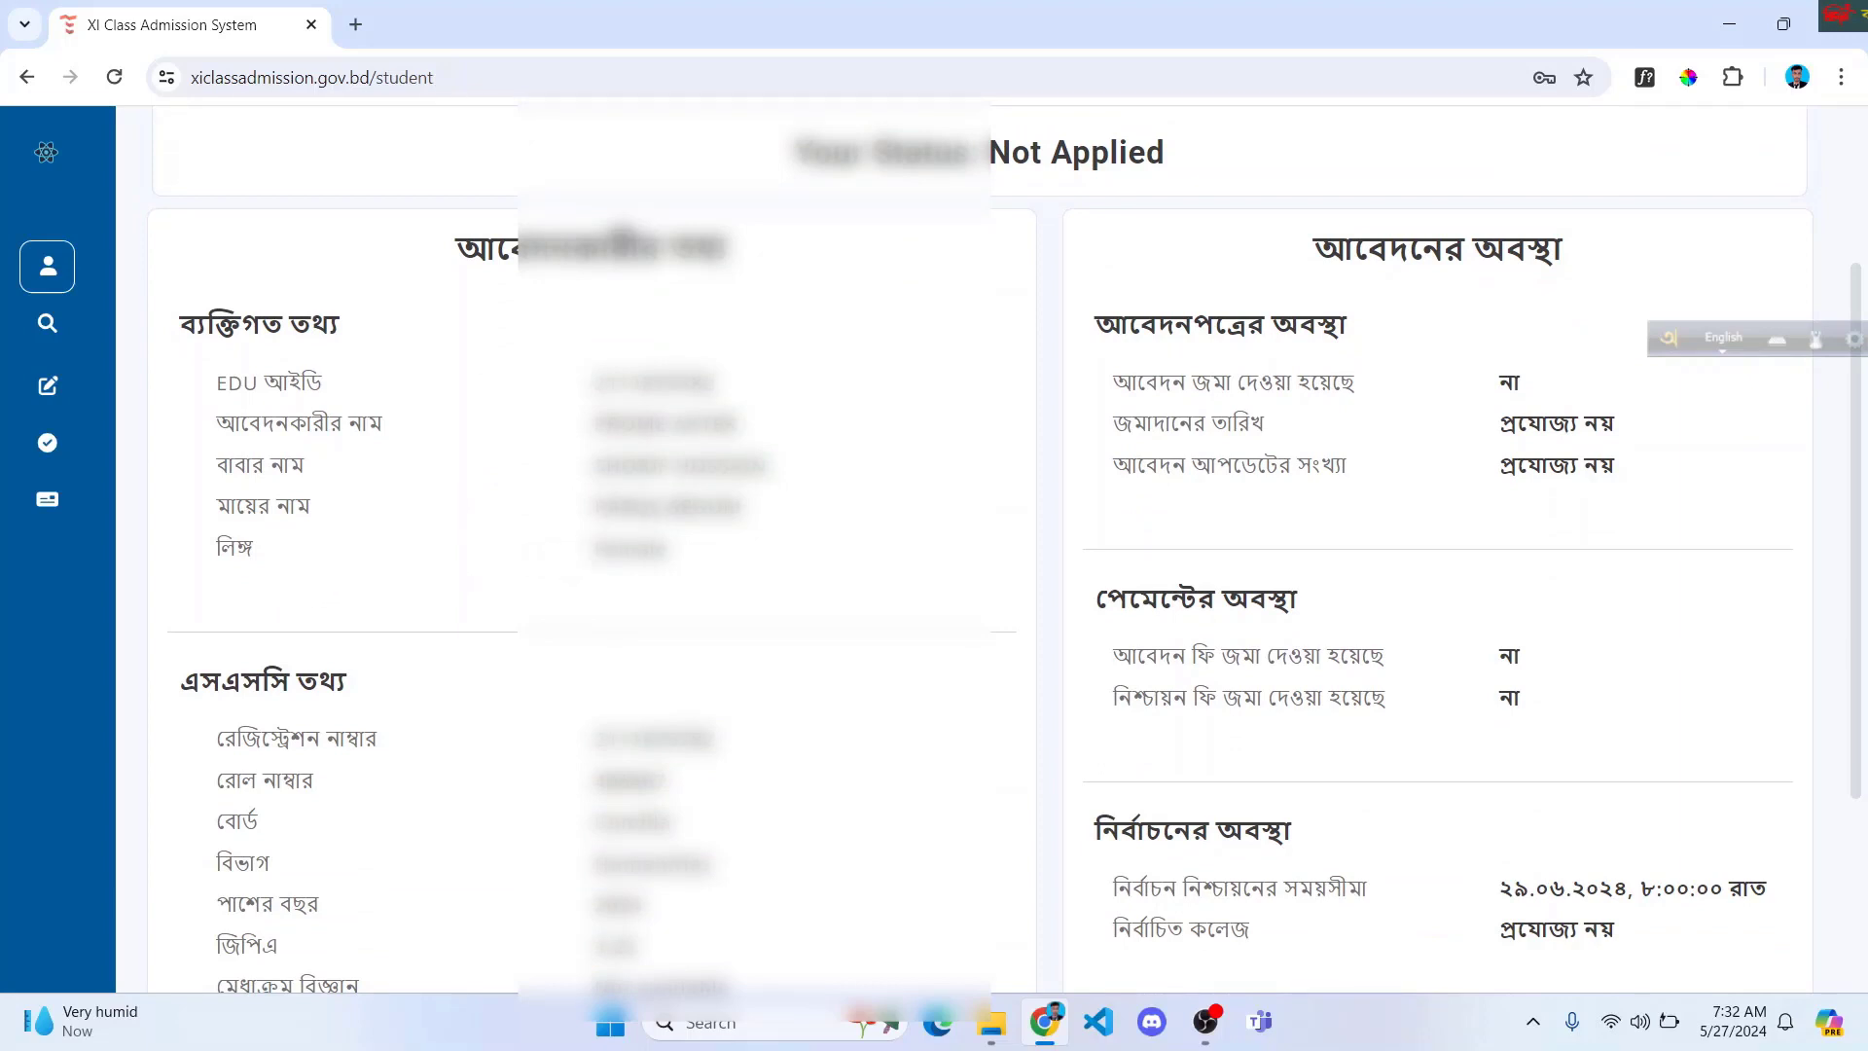
scroll(973, 545, down, 2)
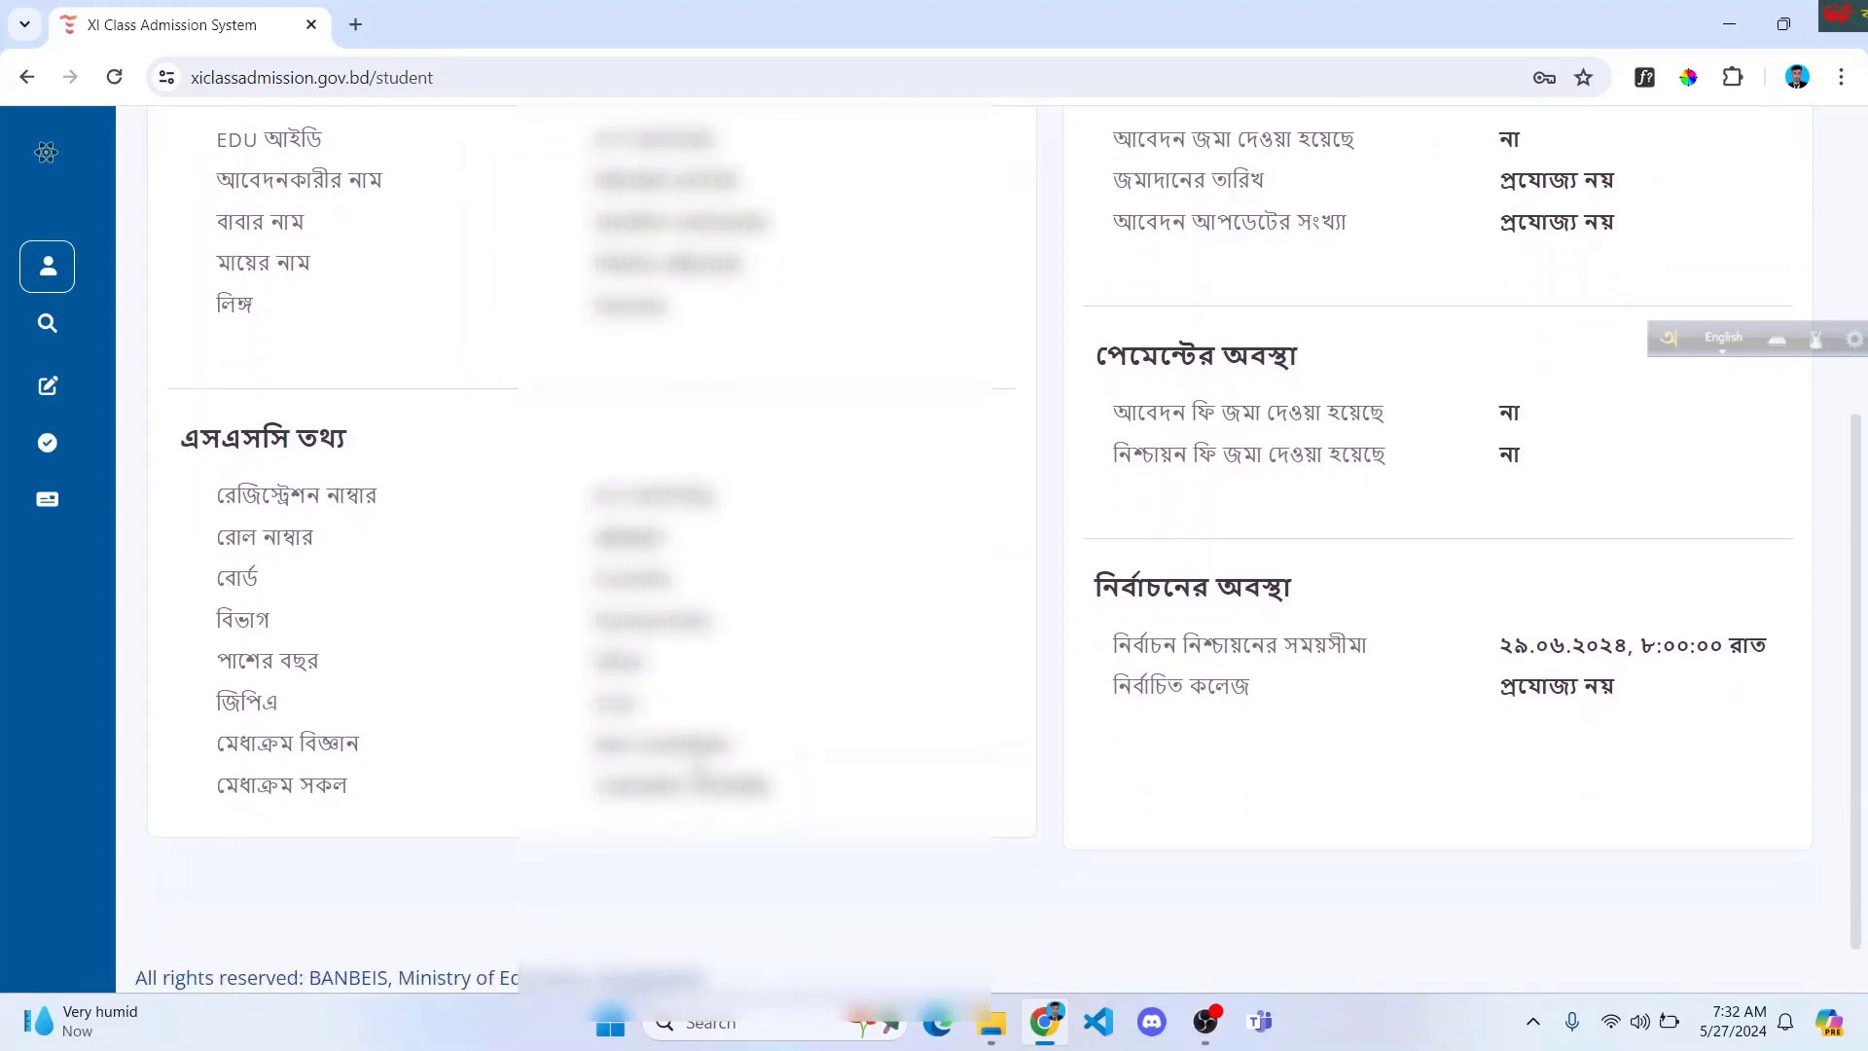
double_click(615, 702)
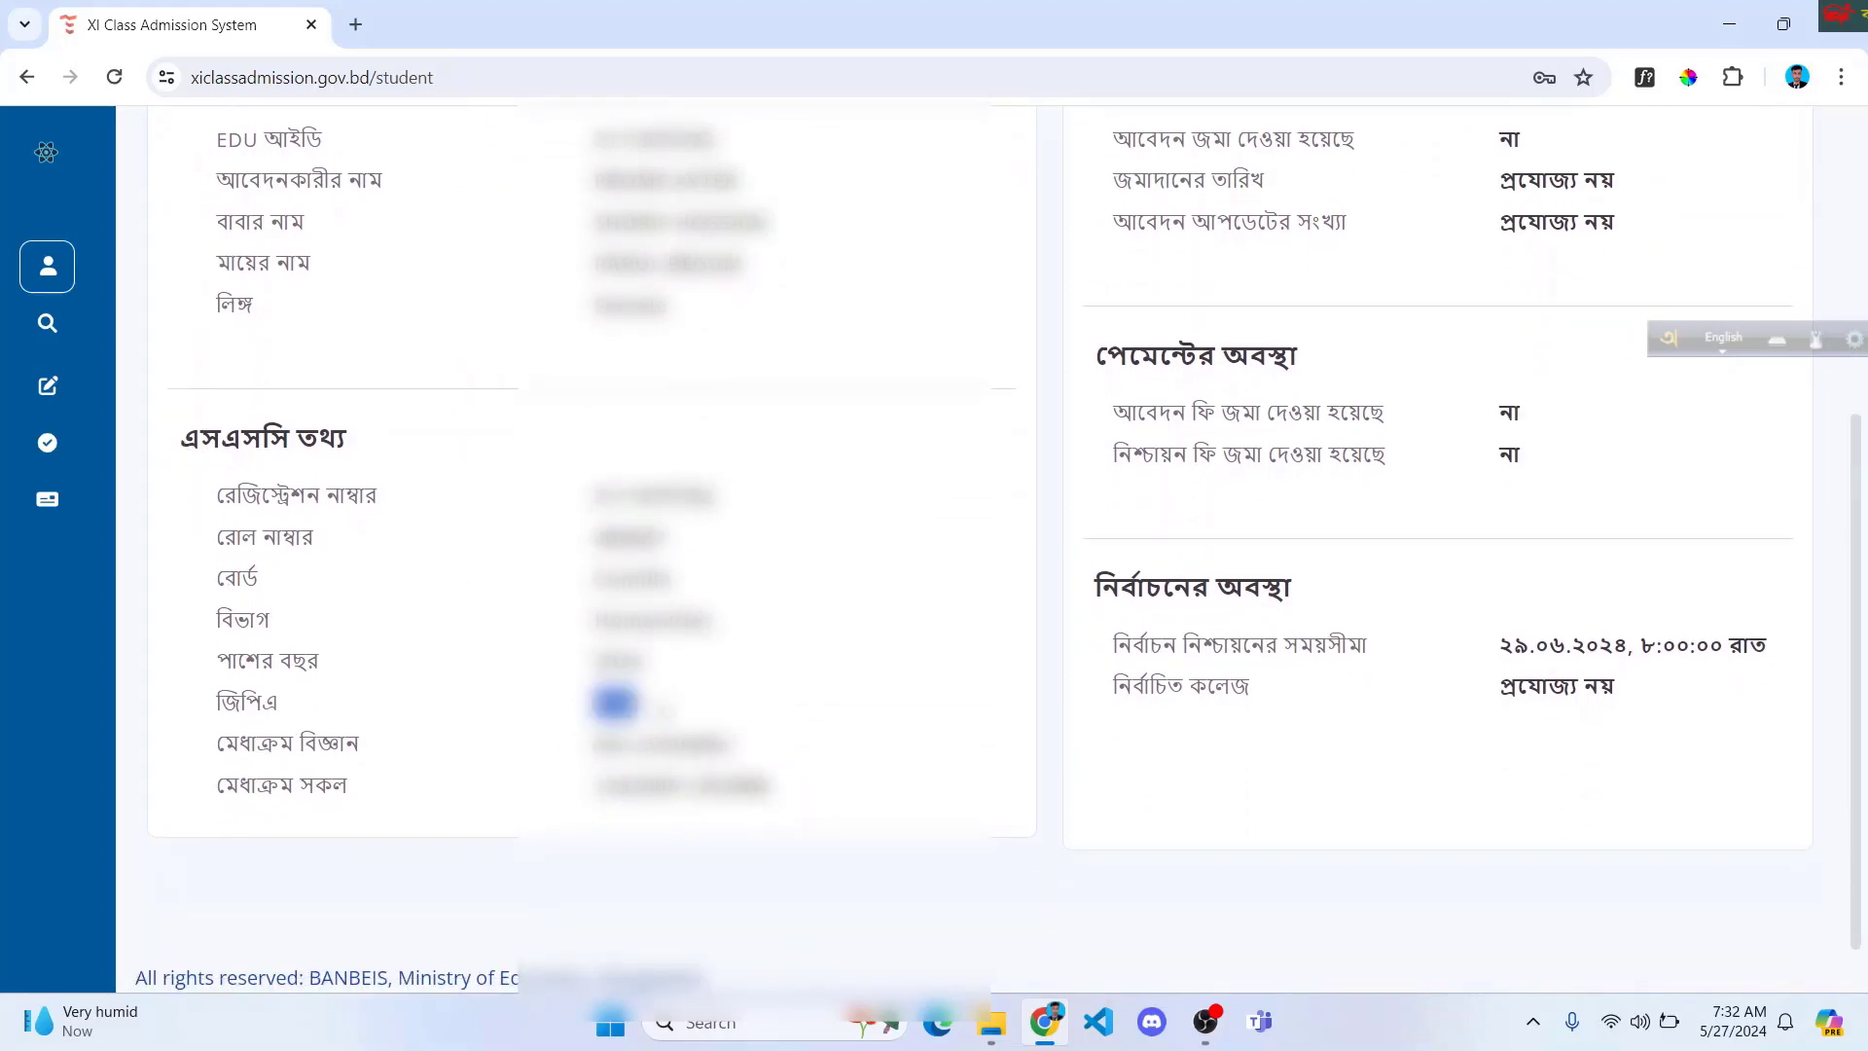
scroll(934, 671, up, 2)
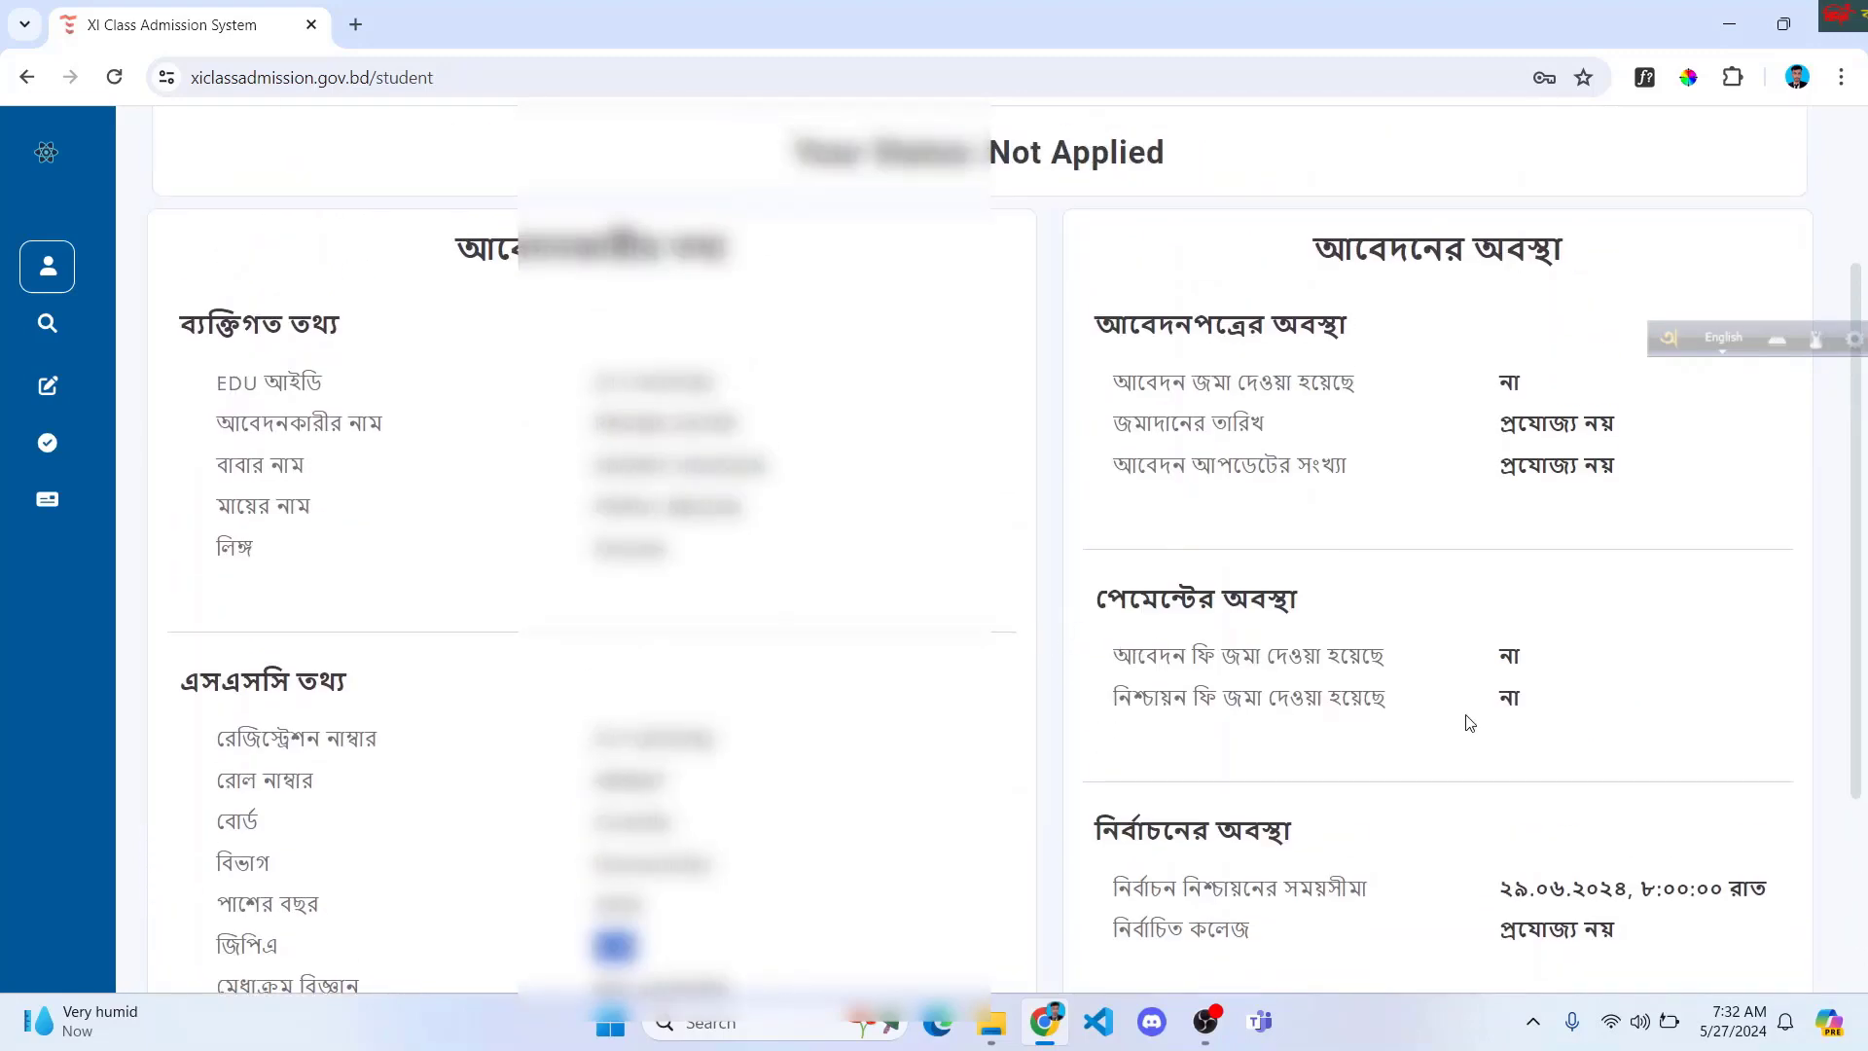
scroll(1274, 627, down, 2)
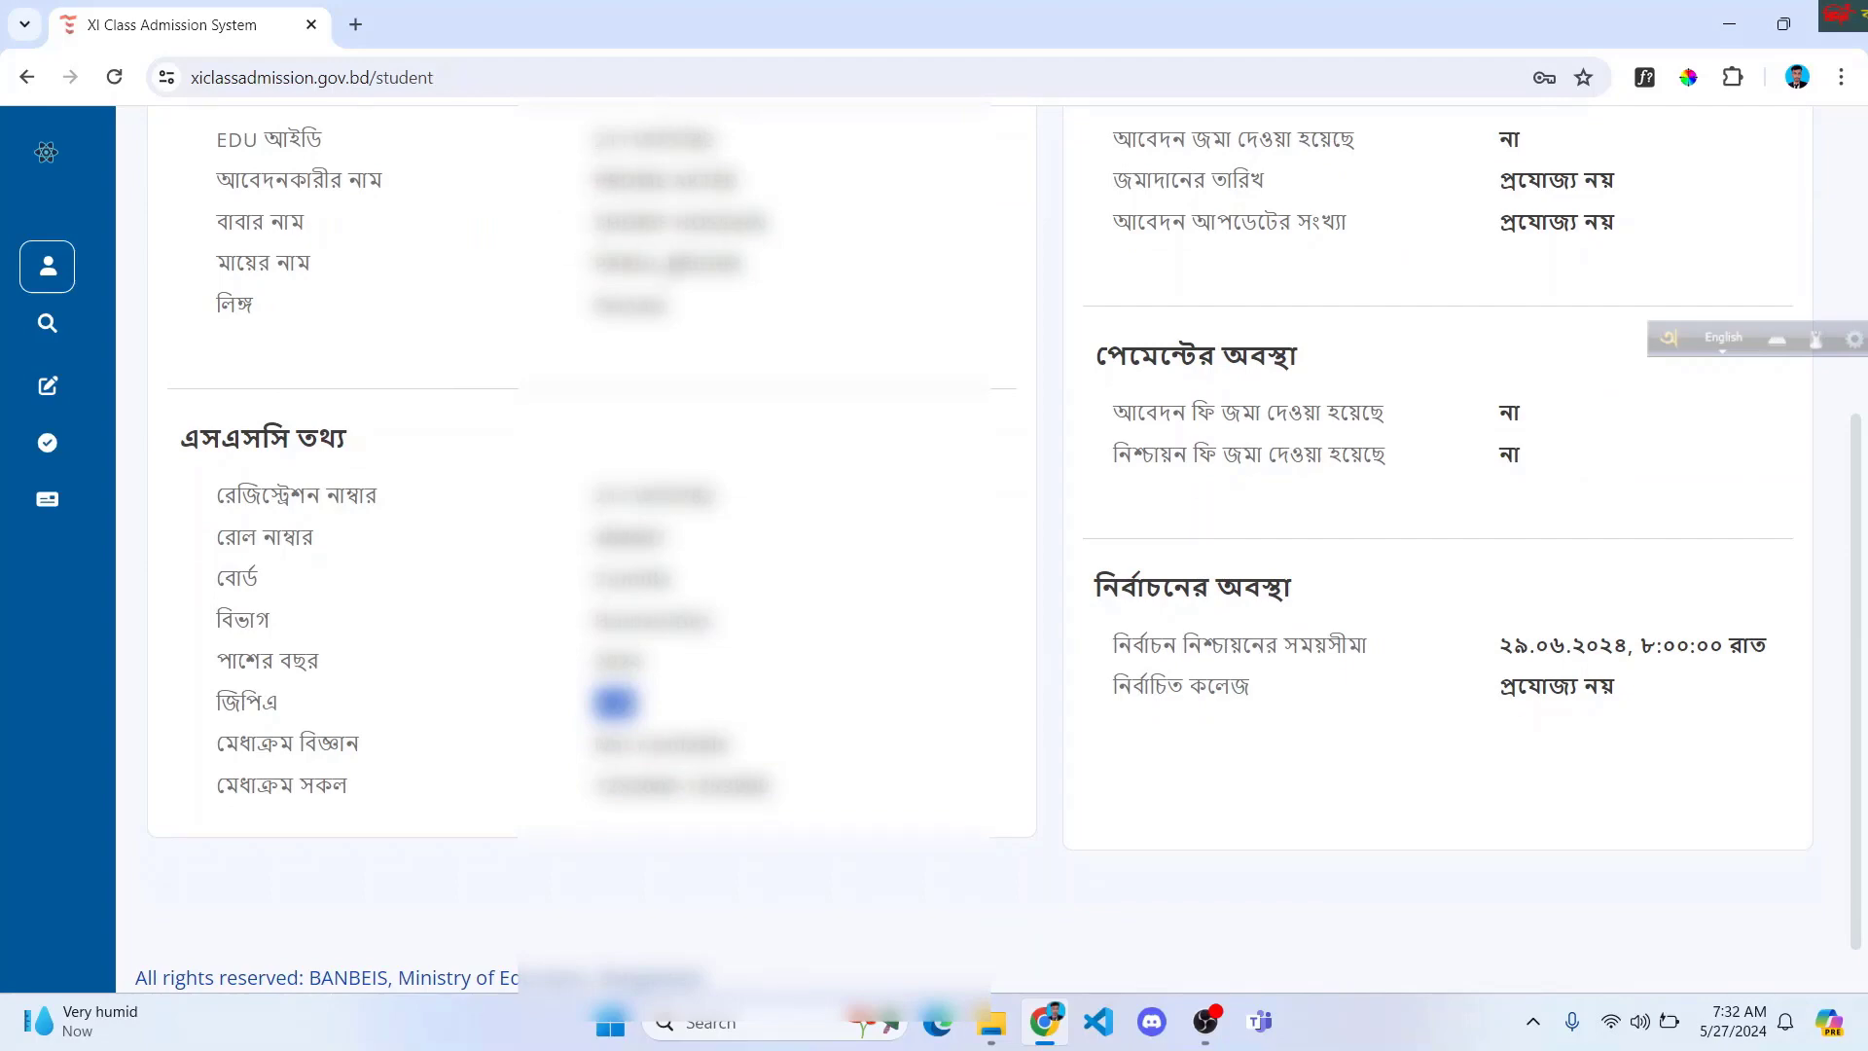
scroll(1007, 405, up, 5)
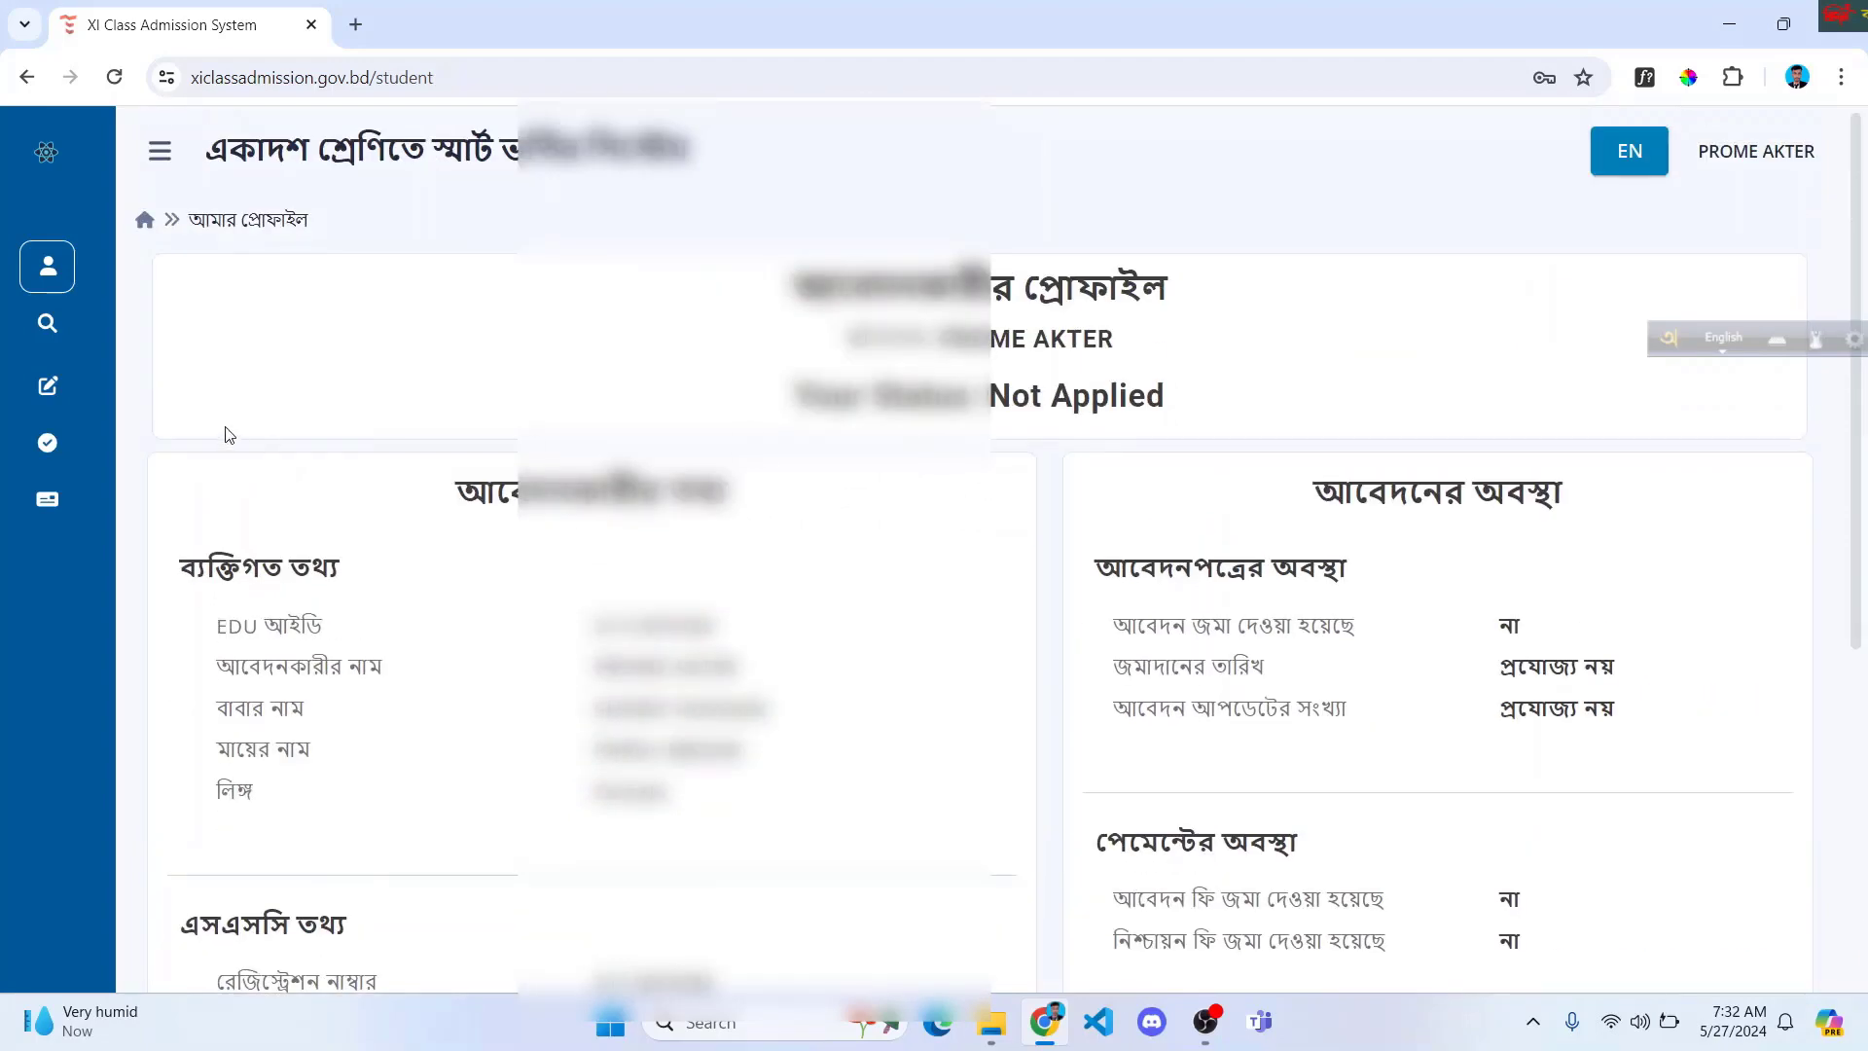
mouse_move(17, 161)
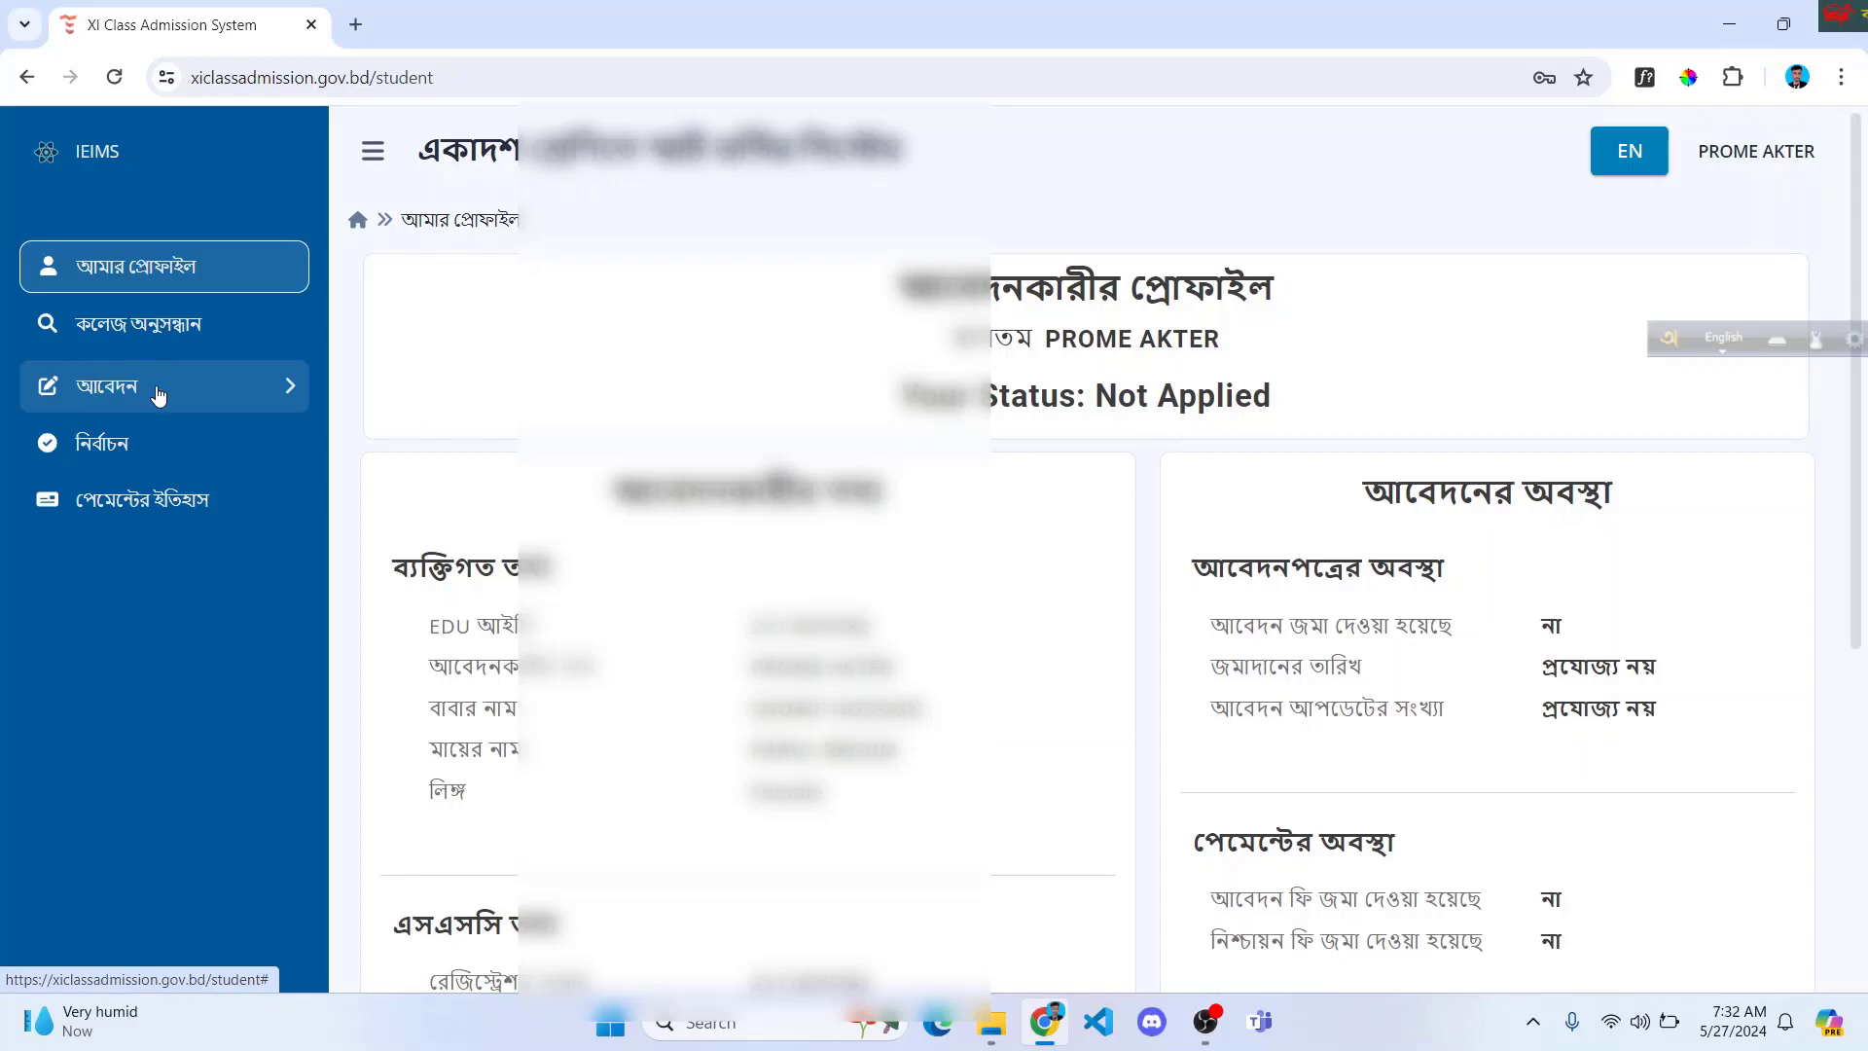
Step: Open the আবেদন ফি জমা দিন page from the sidebar's আবেদন menu, dismissing the widgets board
click(209, 403)
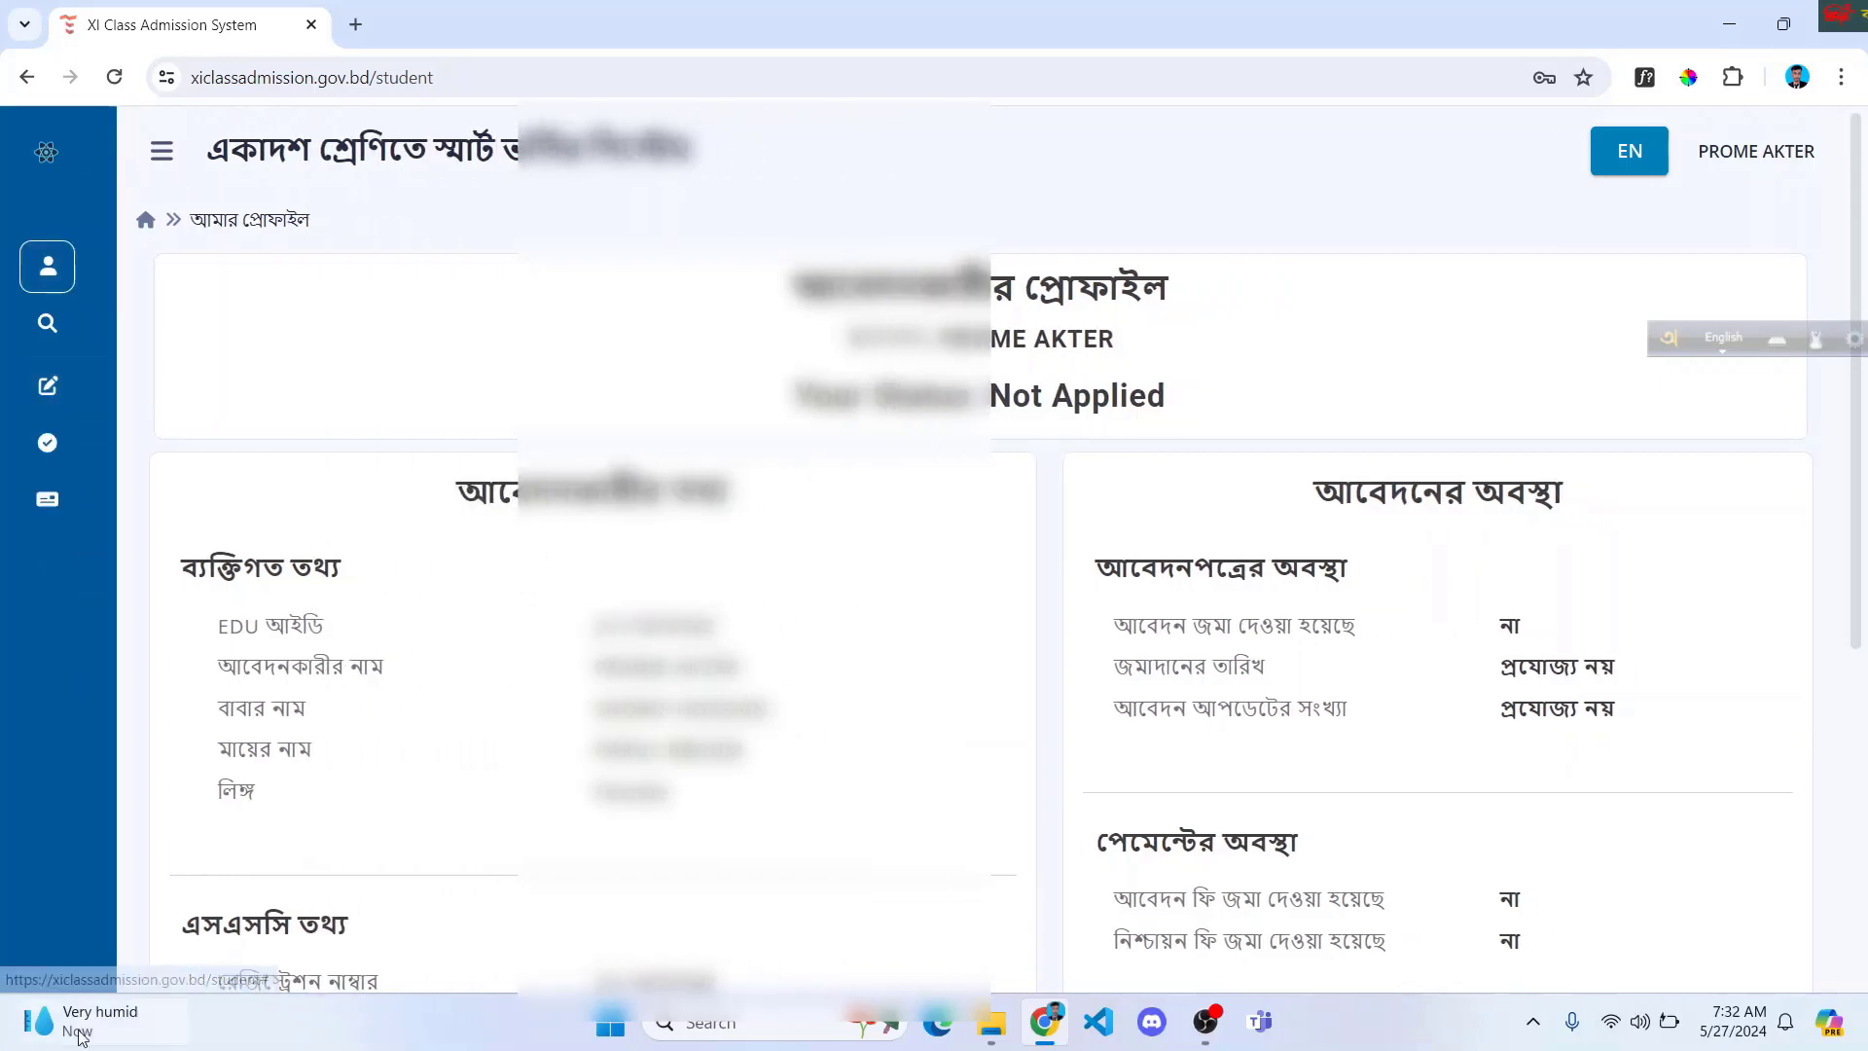
mouse_move(39, 1022)
key(Escape)
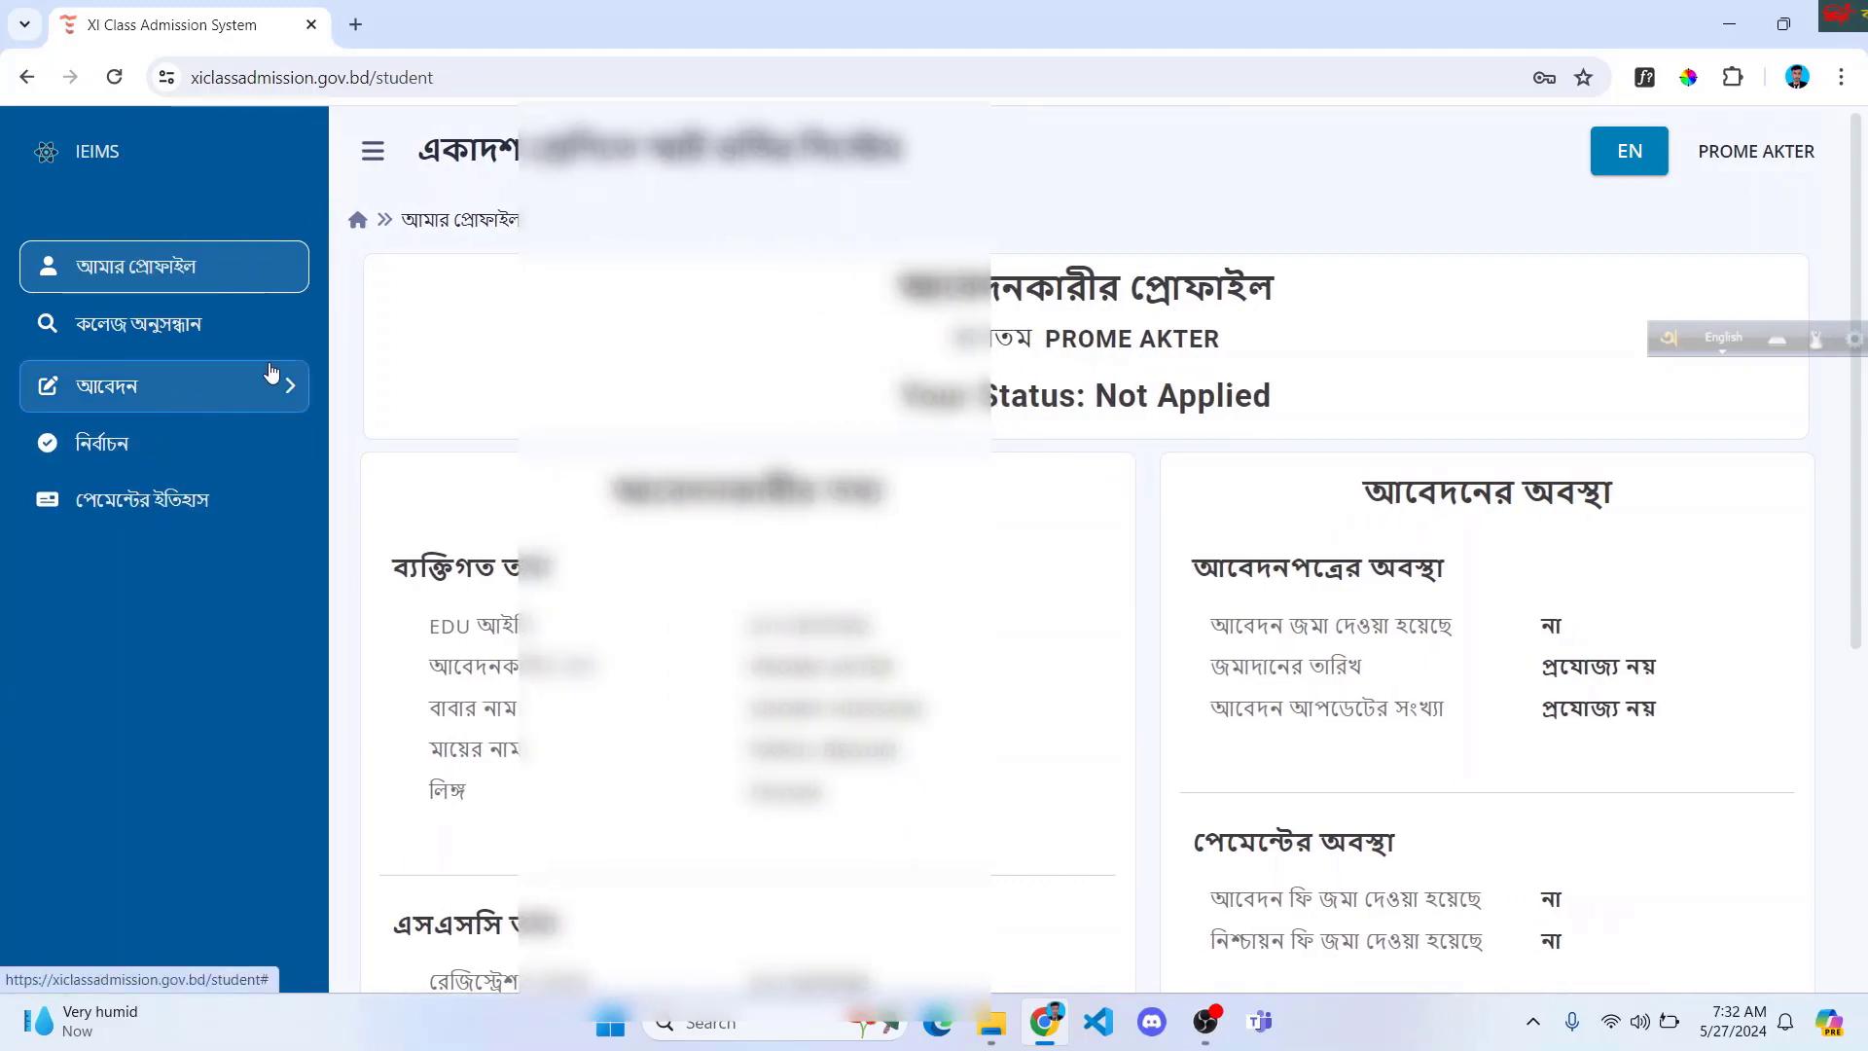
click(162, 389)
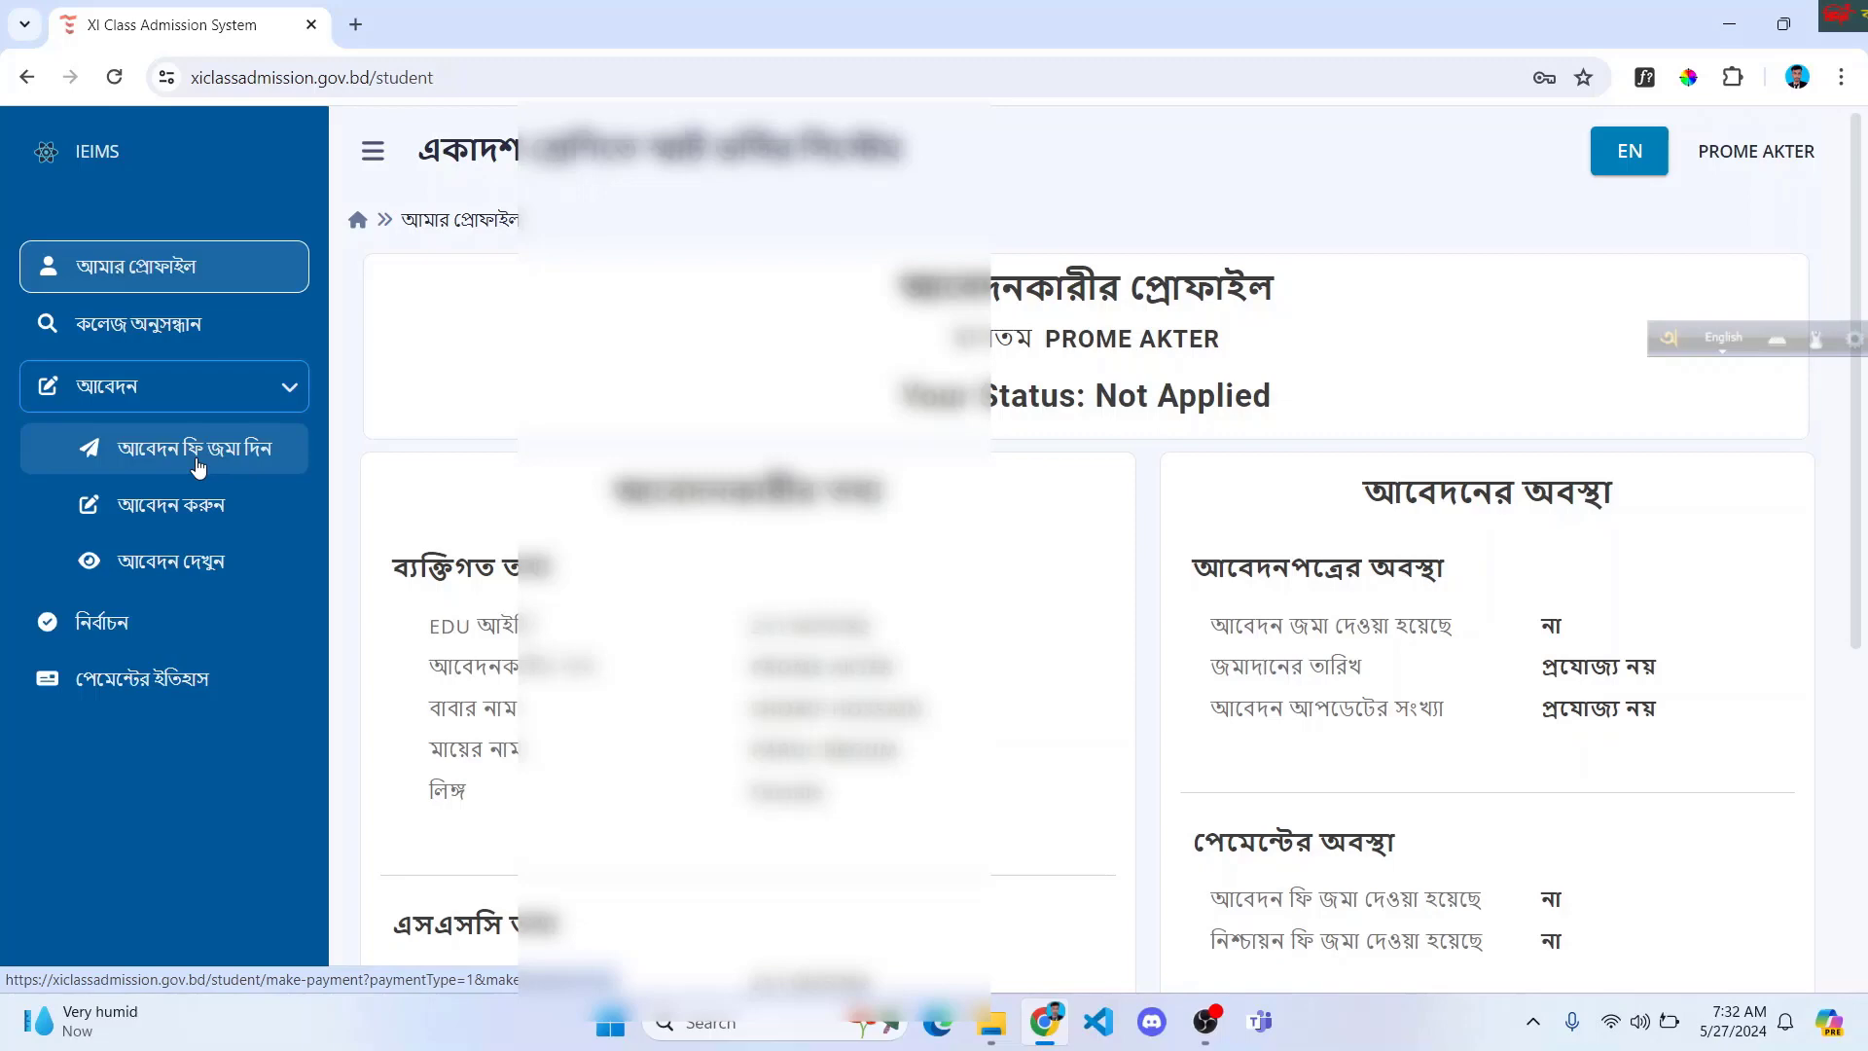
click(197, 468)
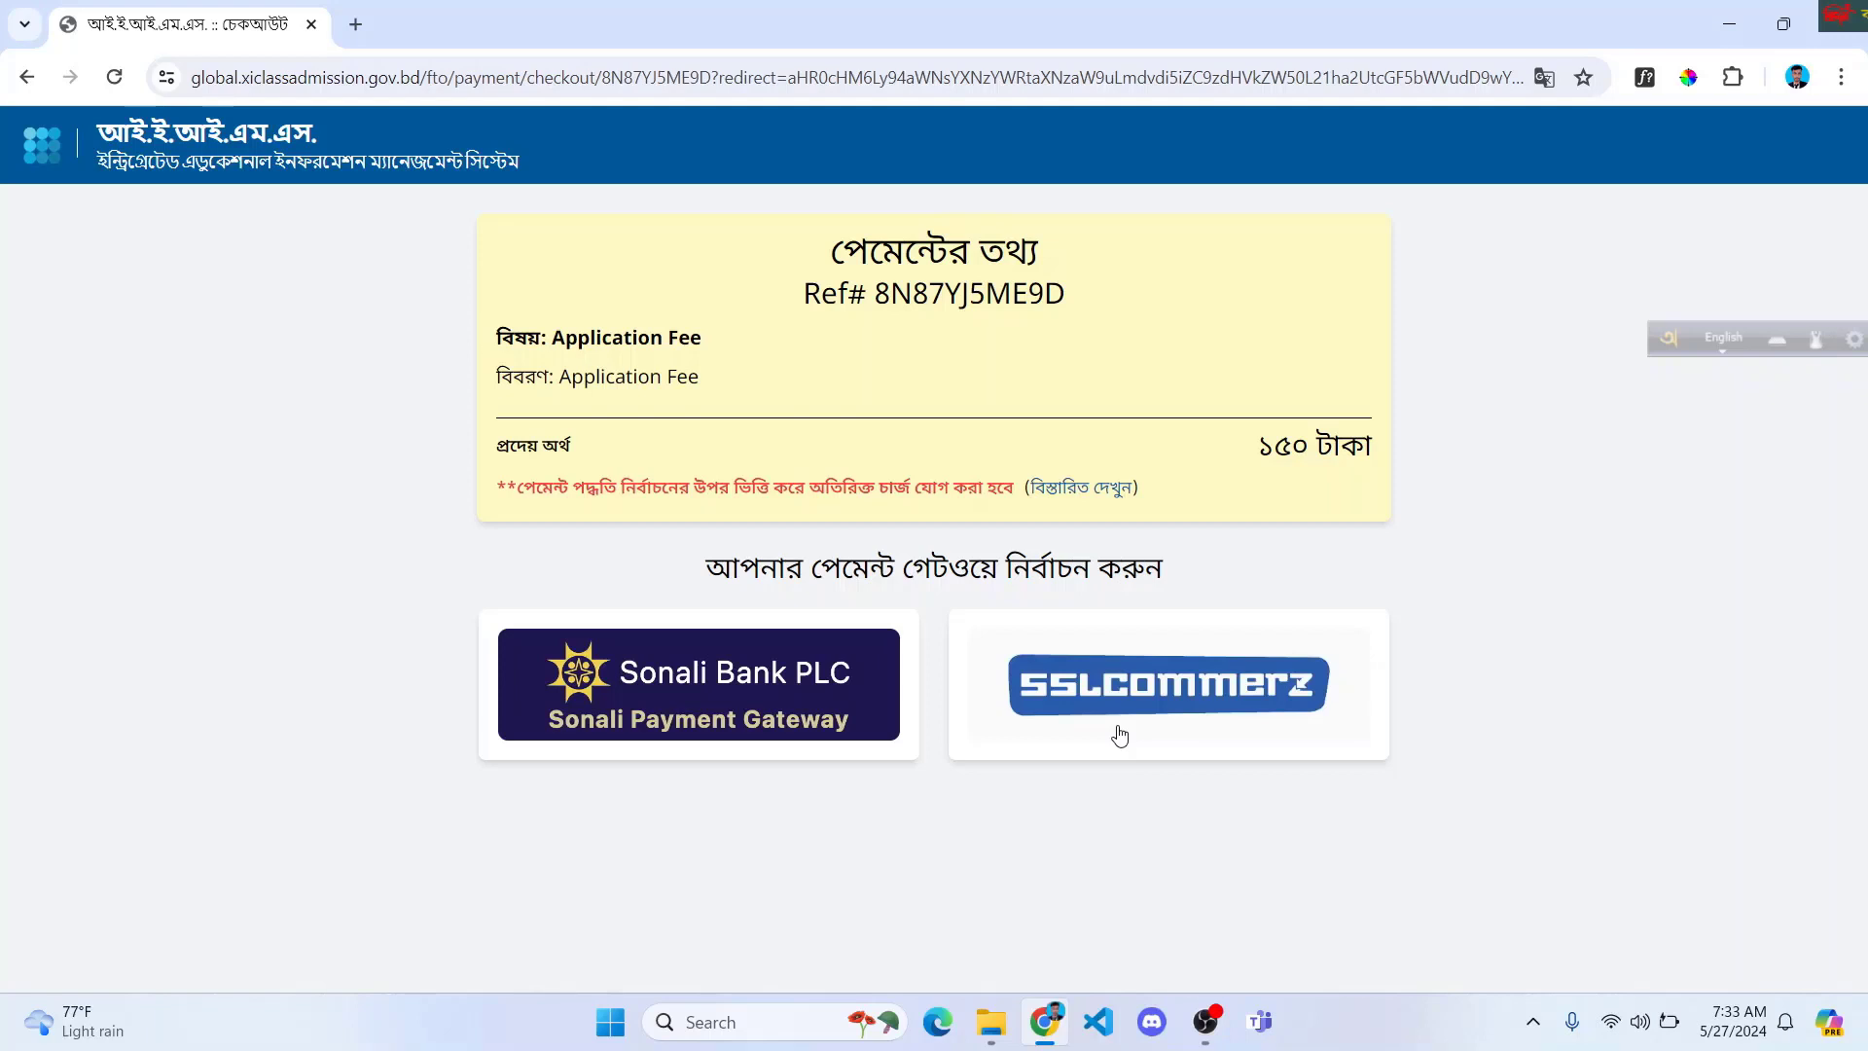
Step: Pay through SSLCommerz with bKash under mobile banking, totalling 151.98 BDT
click(1120, 736)
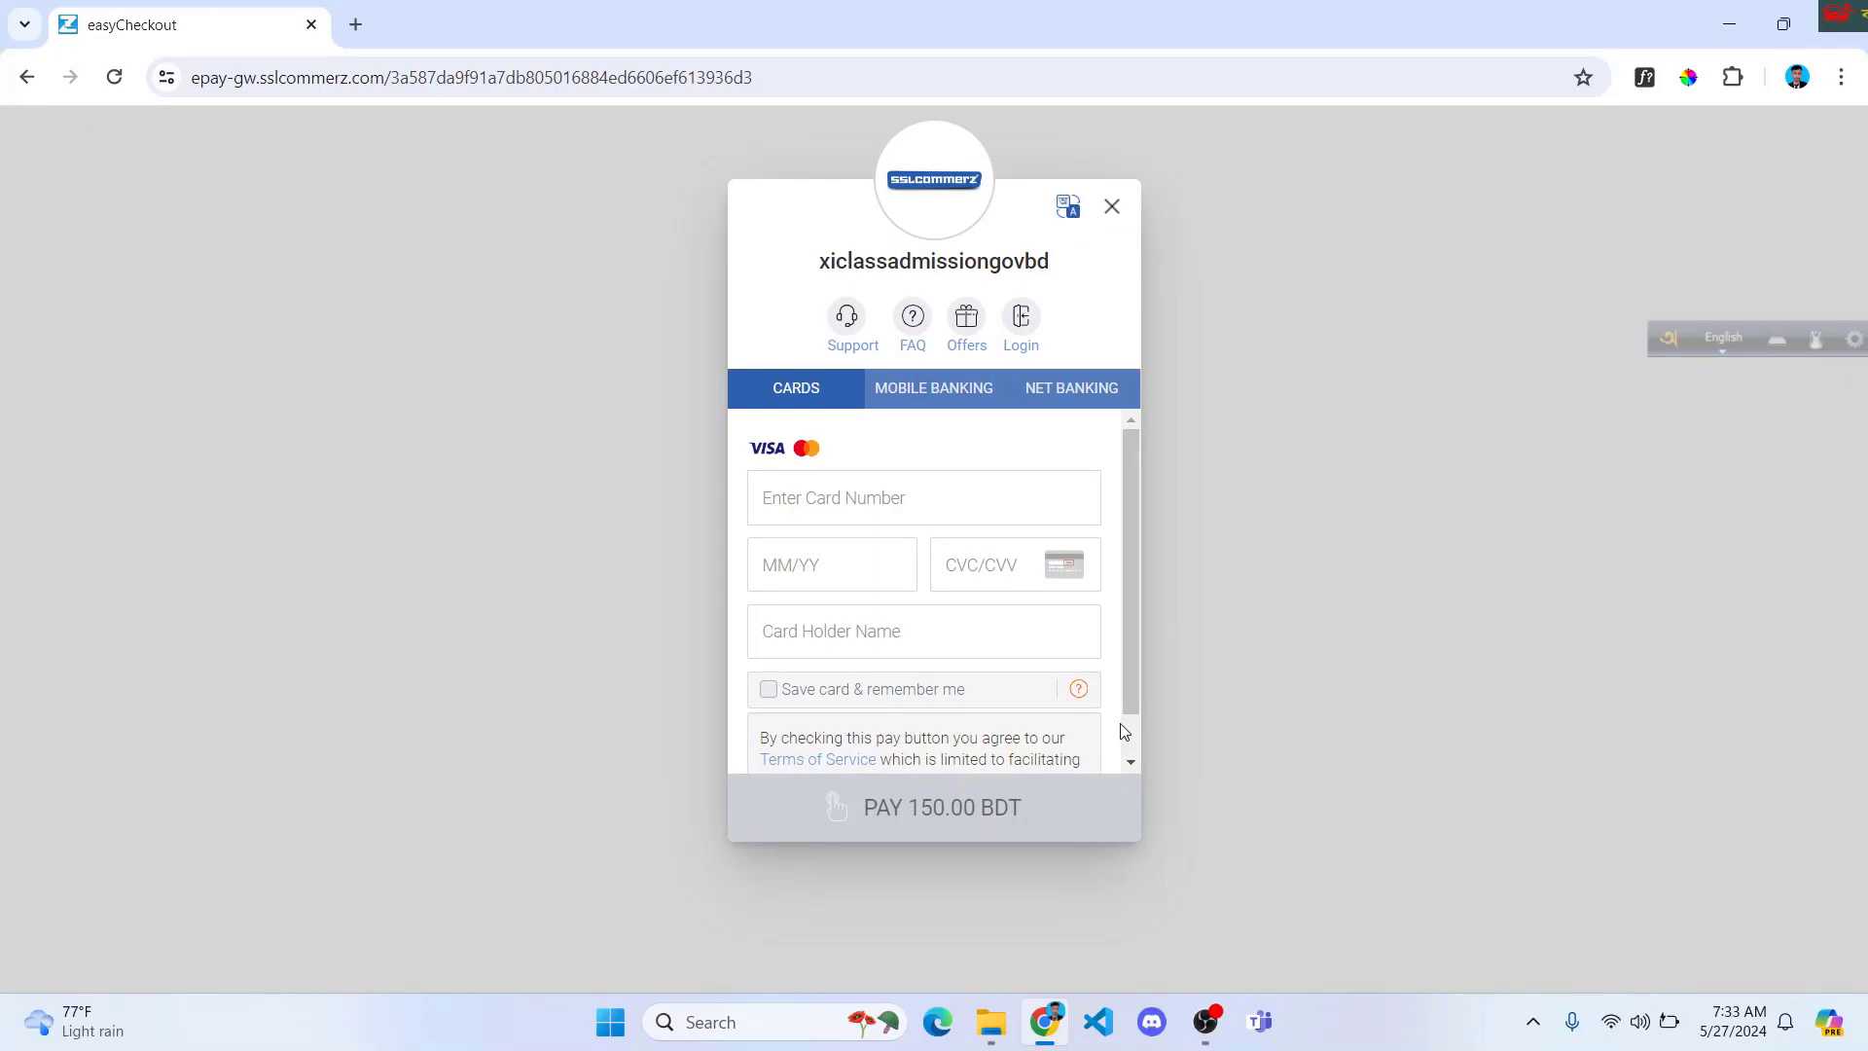
click(931, 391)
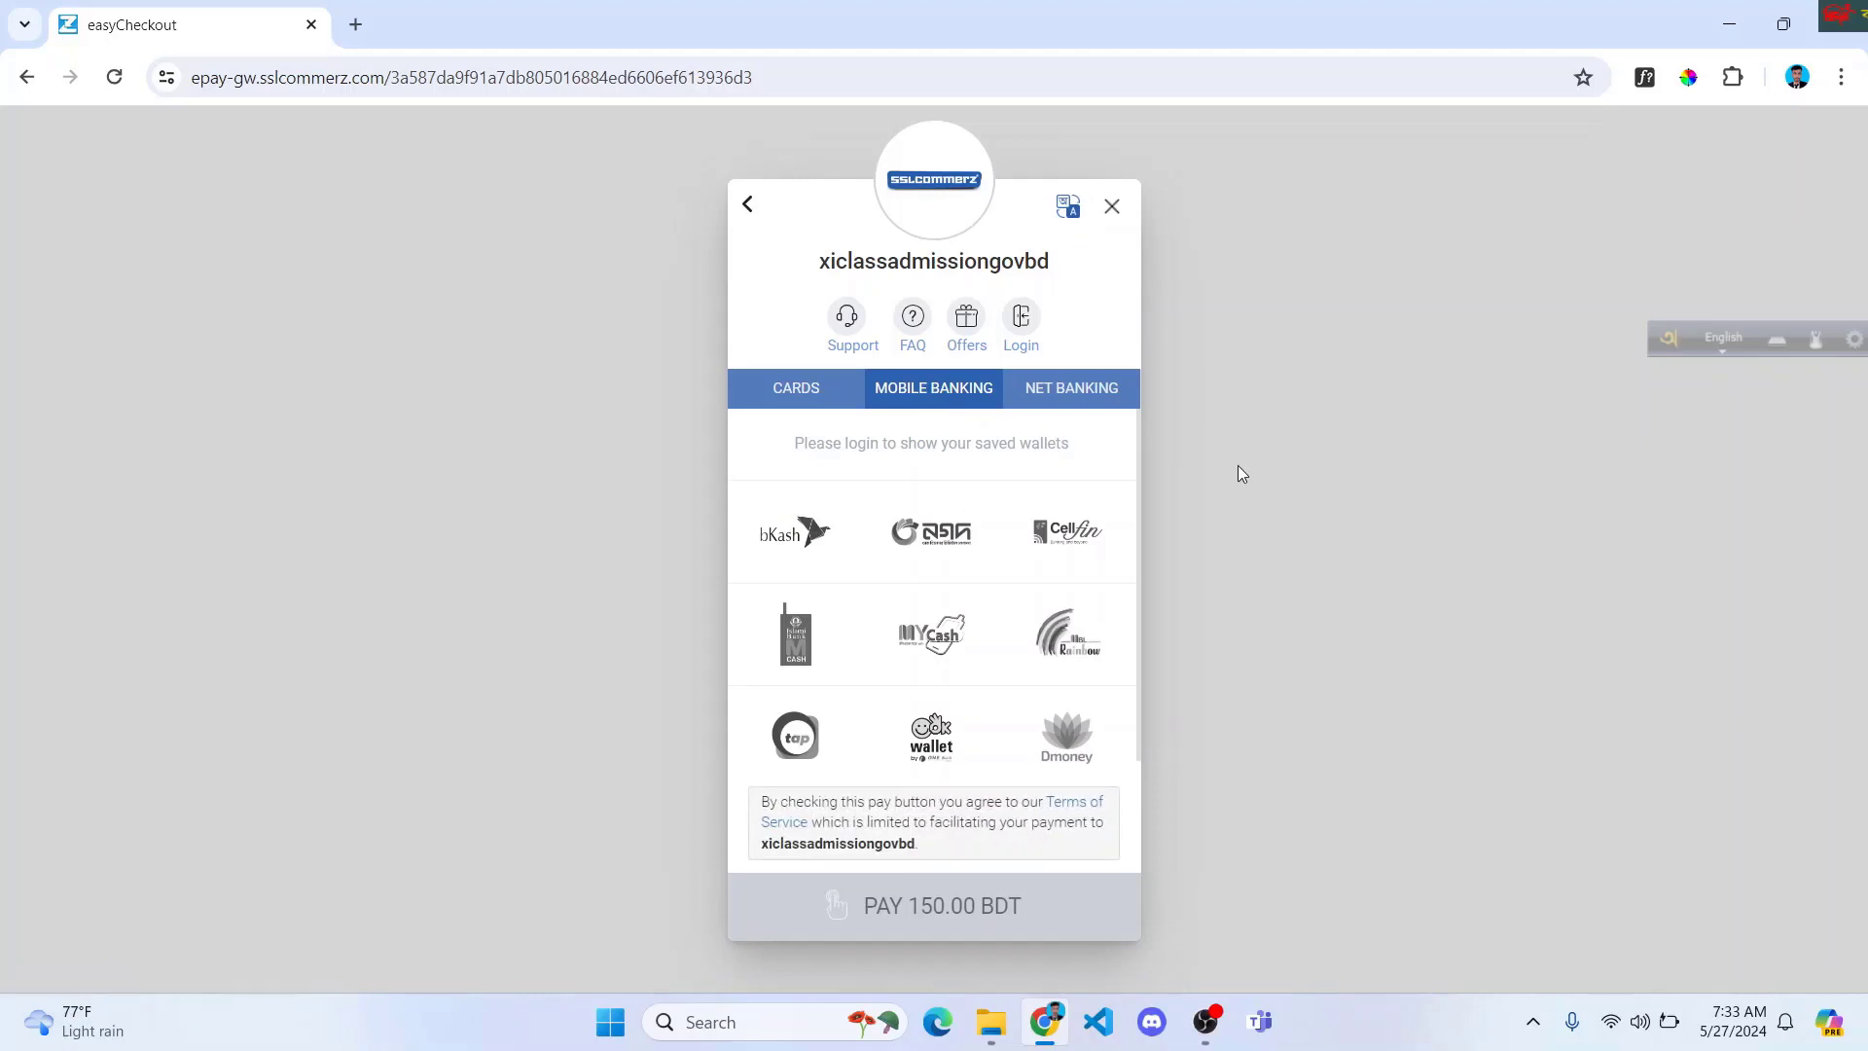
click(788, 540)
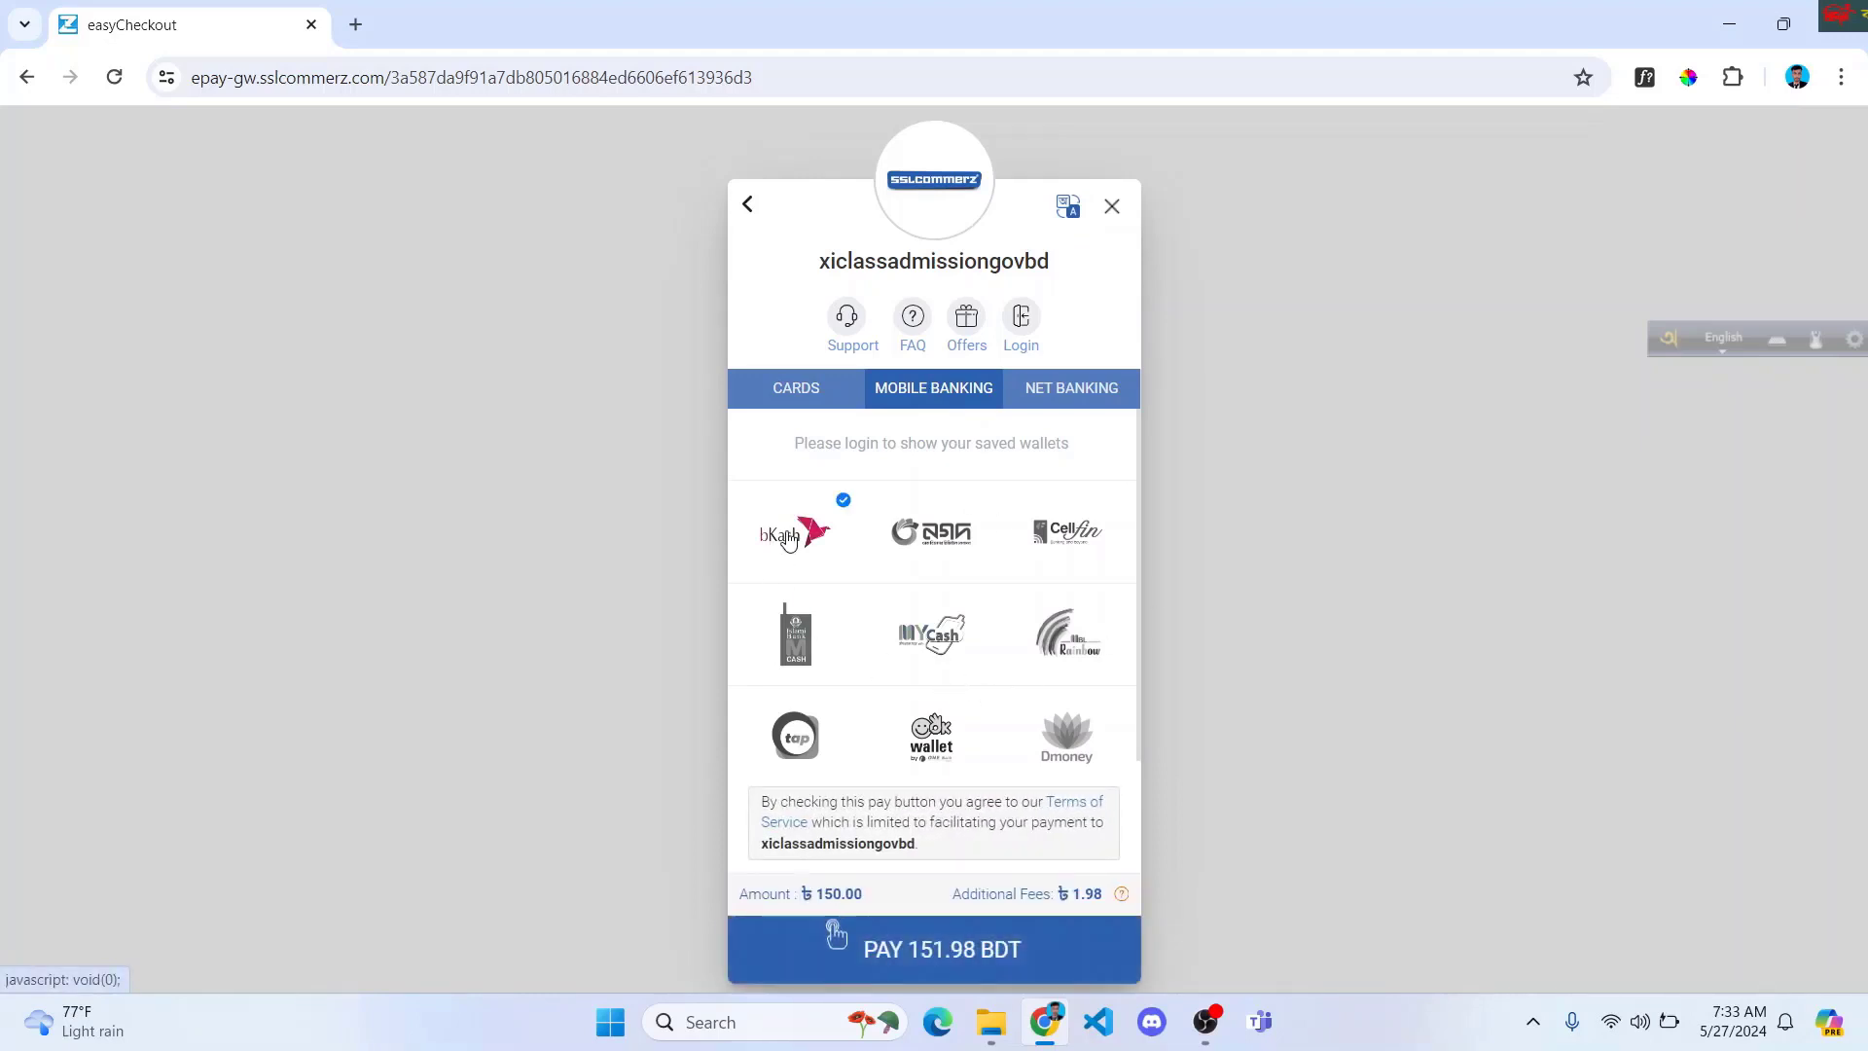
scroll(833, 623, down, 1)
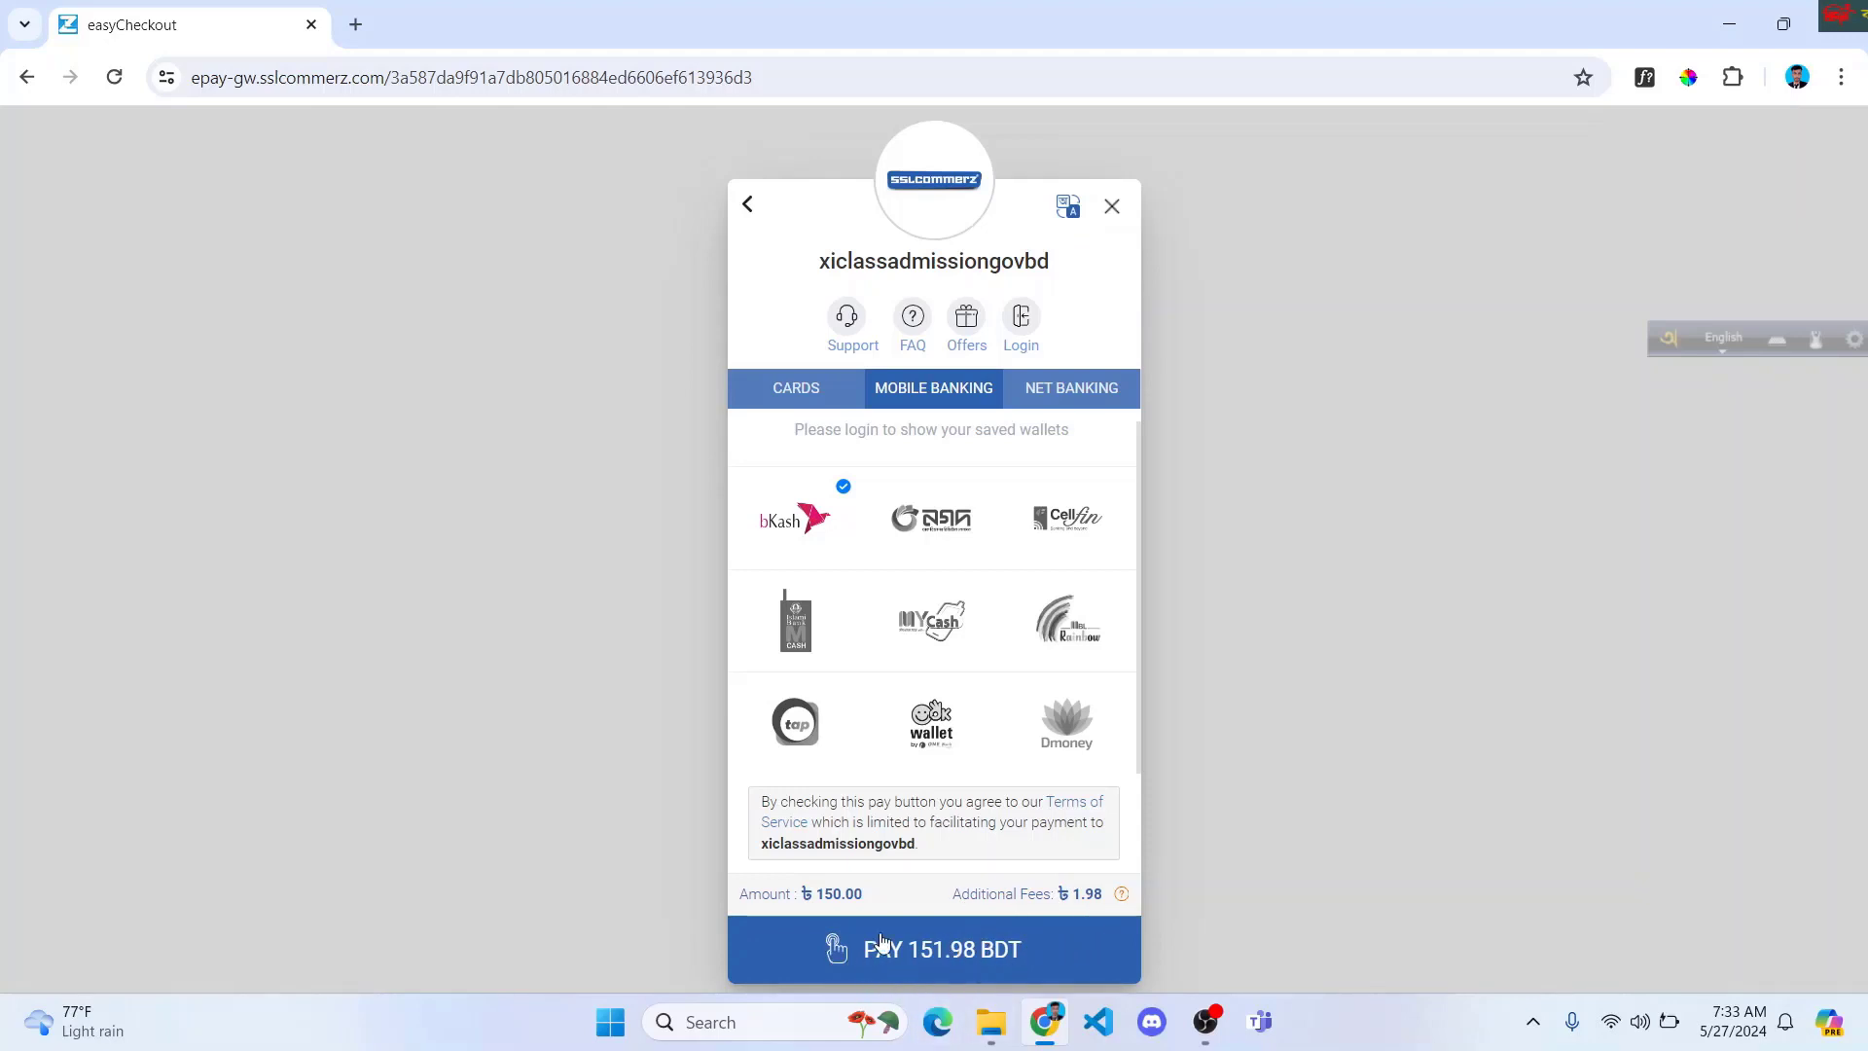
Step: Start the 151.98 BDT bKash payment and enter the bKash account number
click(922, 966)
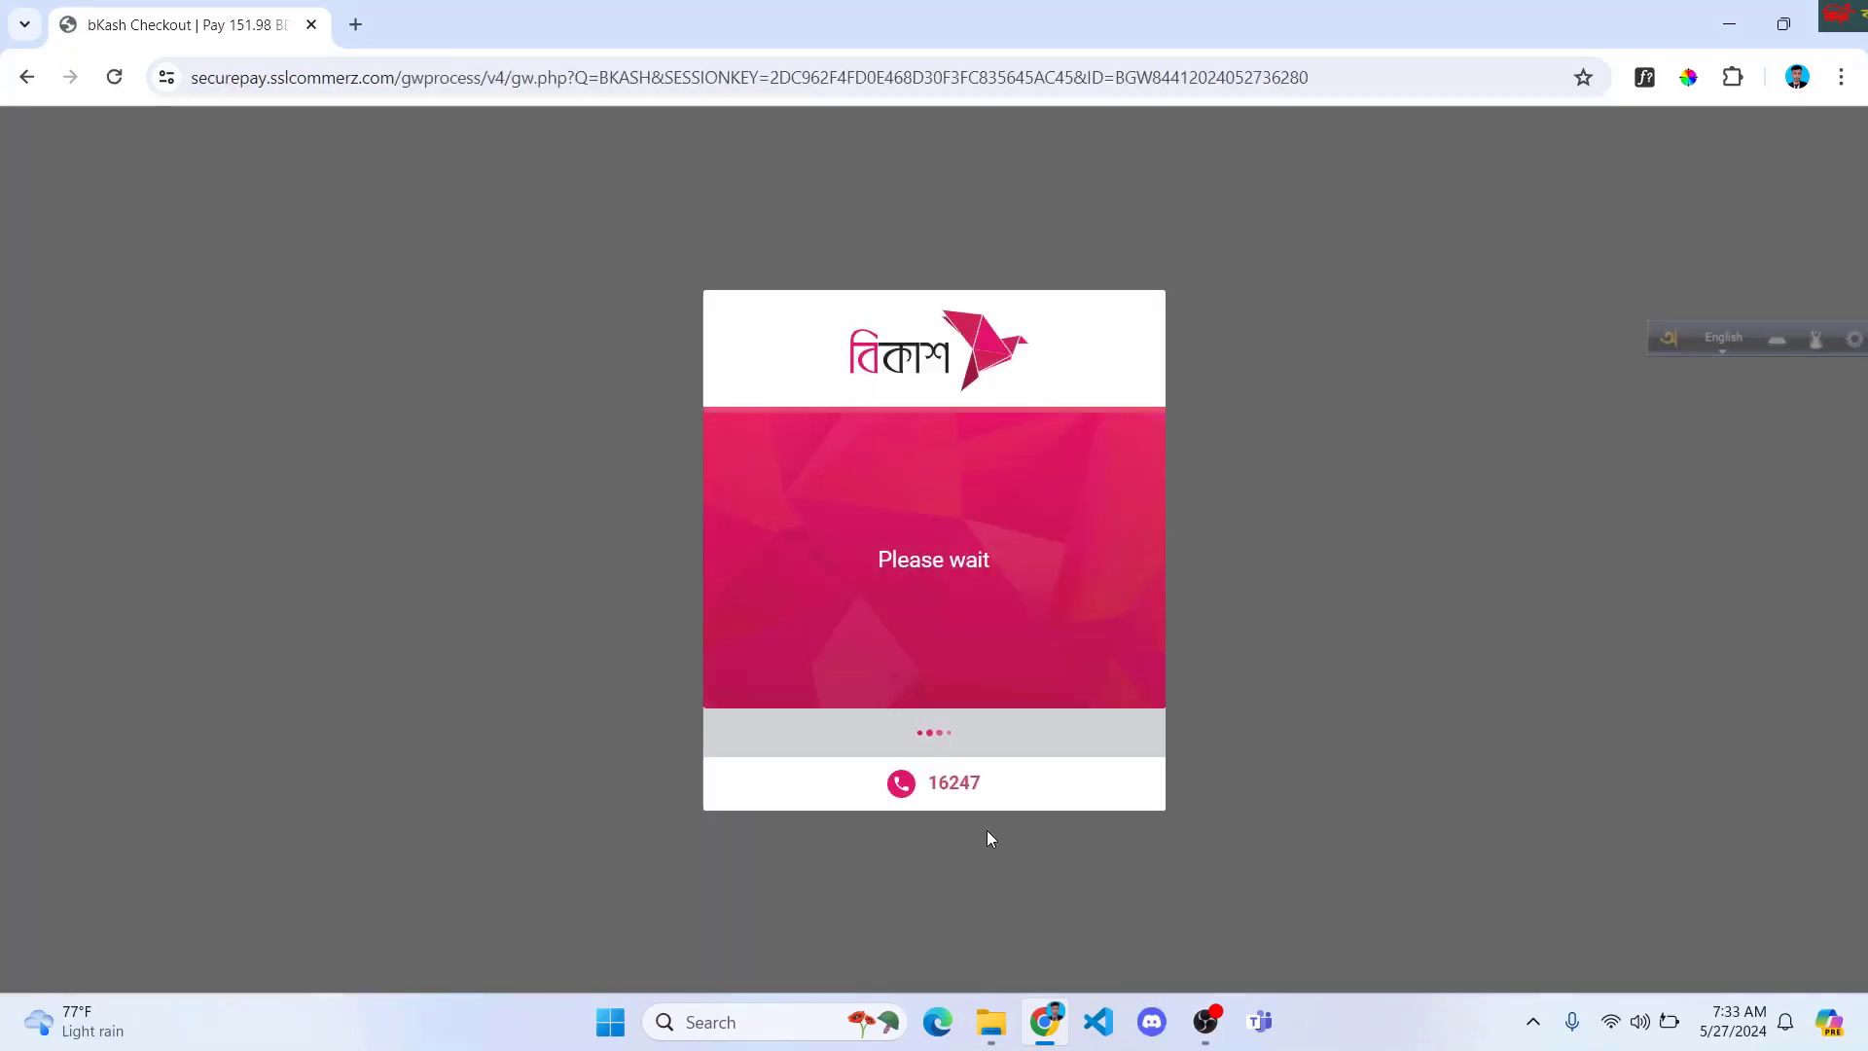
click(1104, 608)
key(ctrl+v)
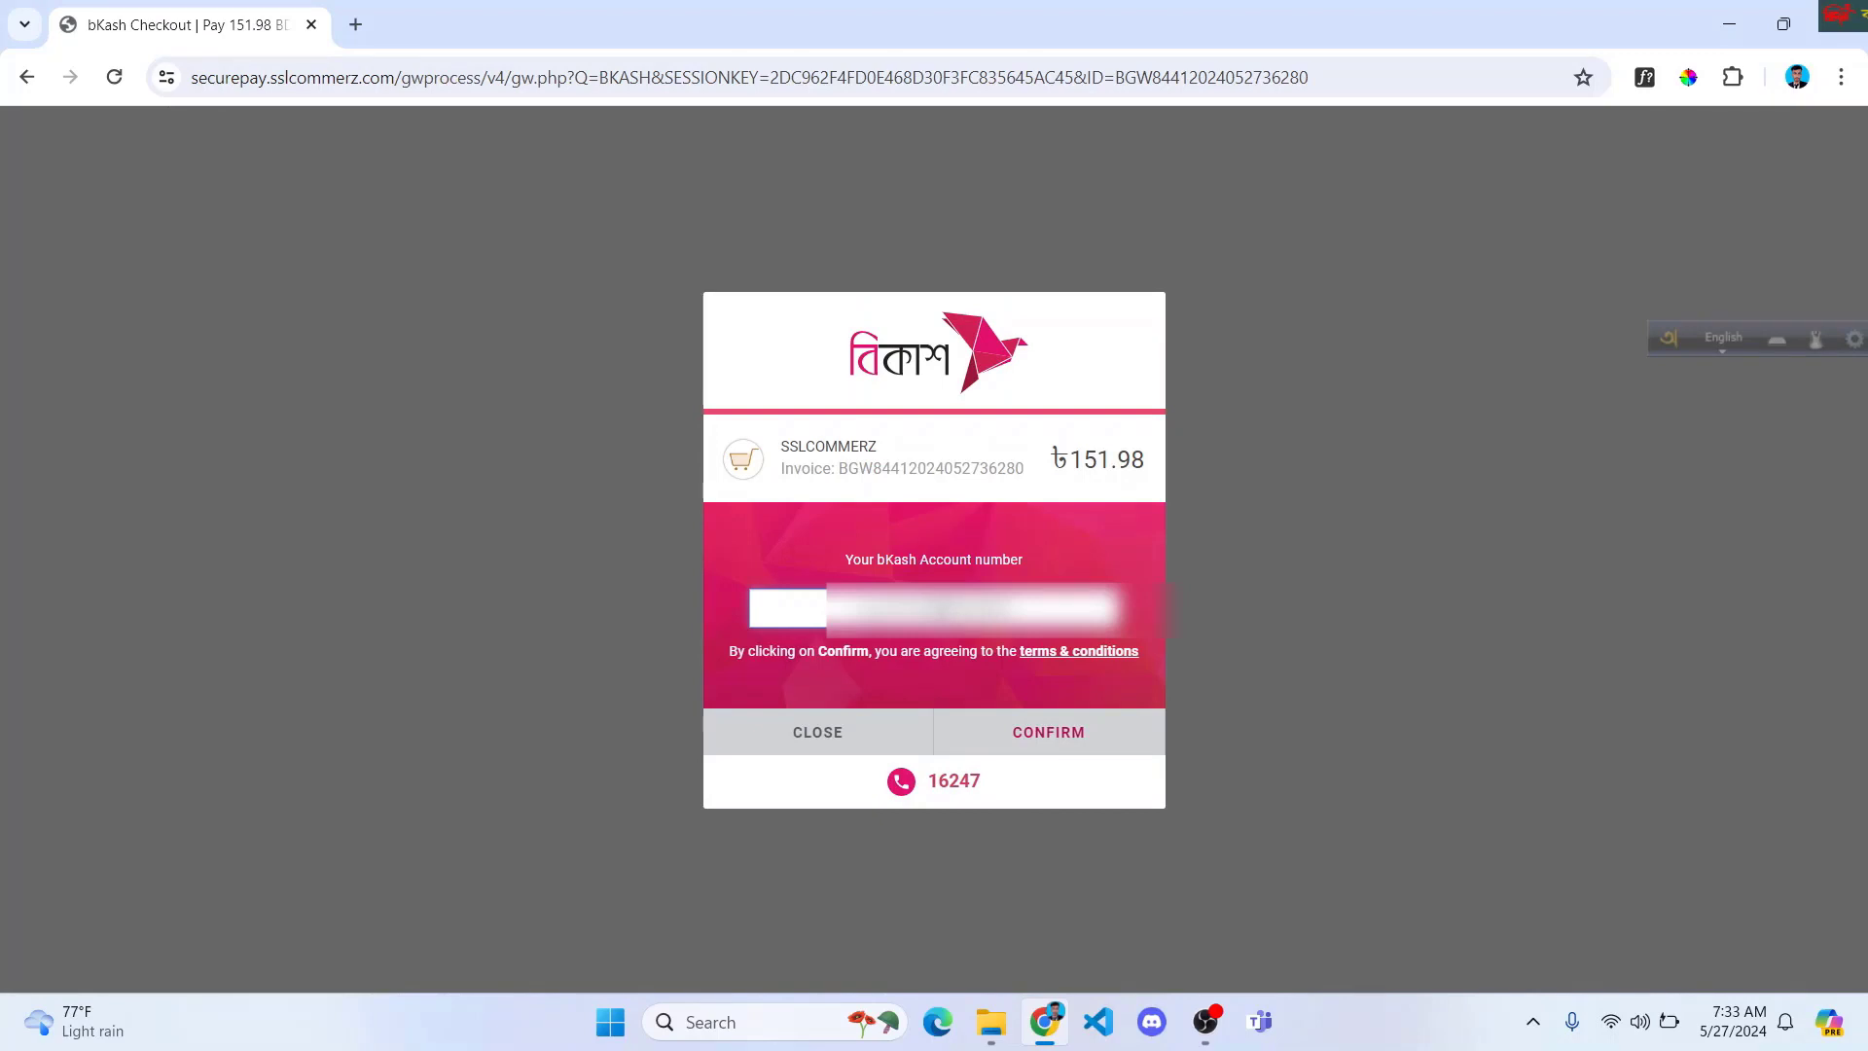
key(Return)
click(1064, 735)
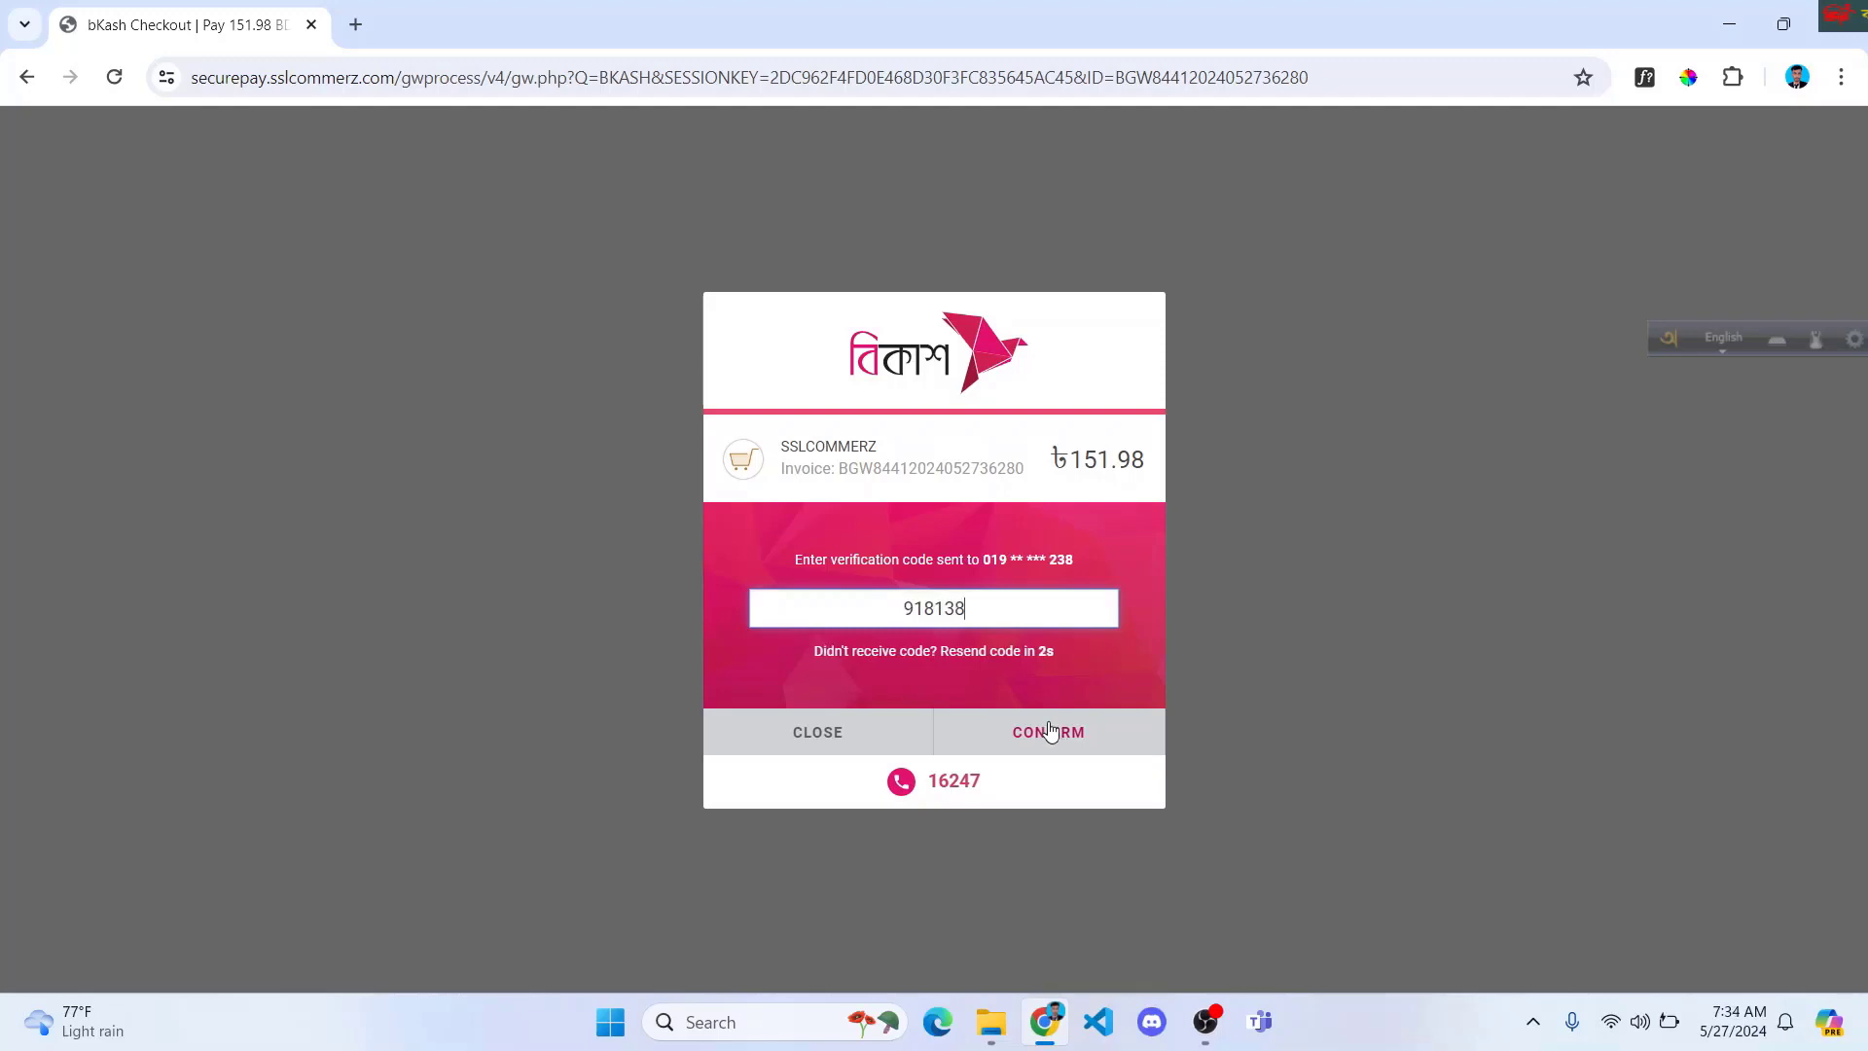
Step: Confirm the verification code and enter the bKash PIN to complete the payment
click(1056, 736)
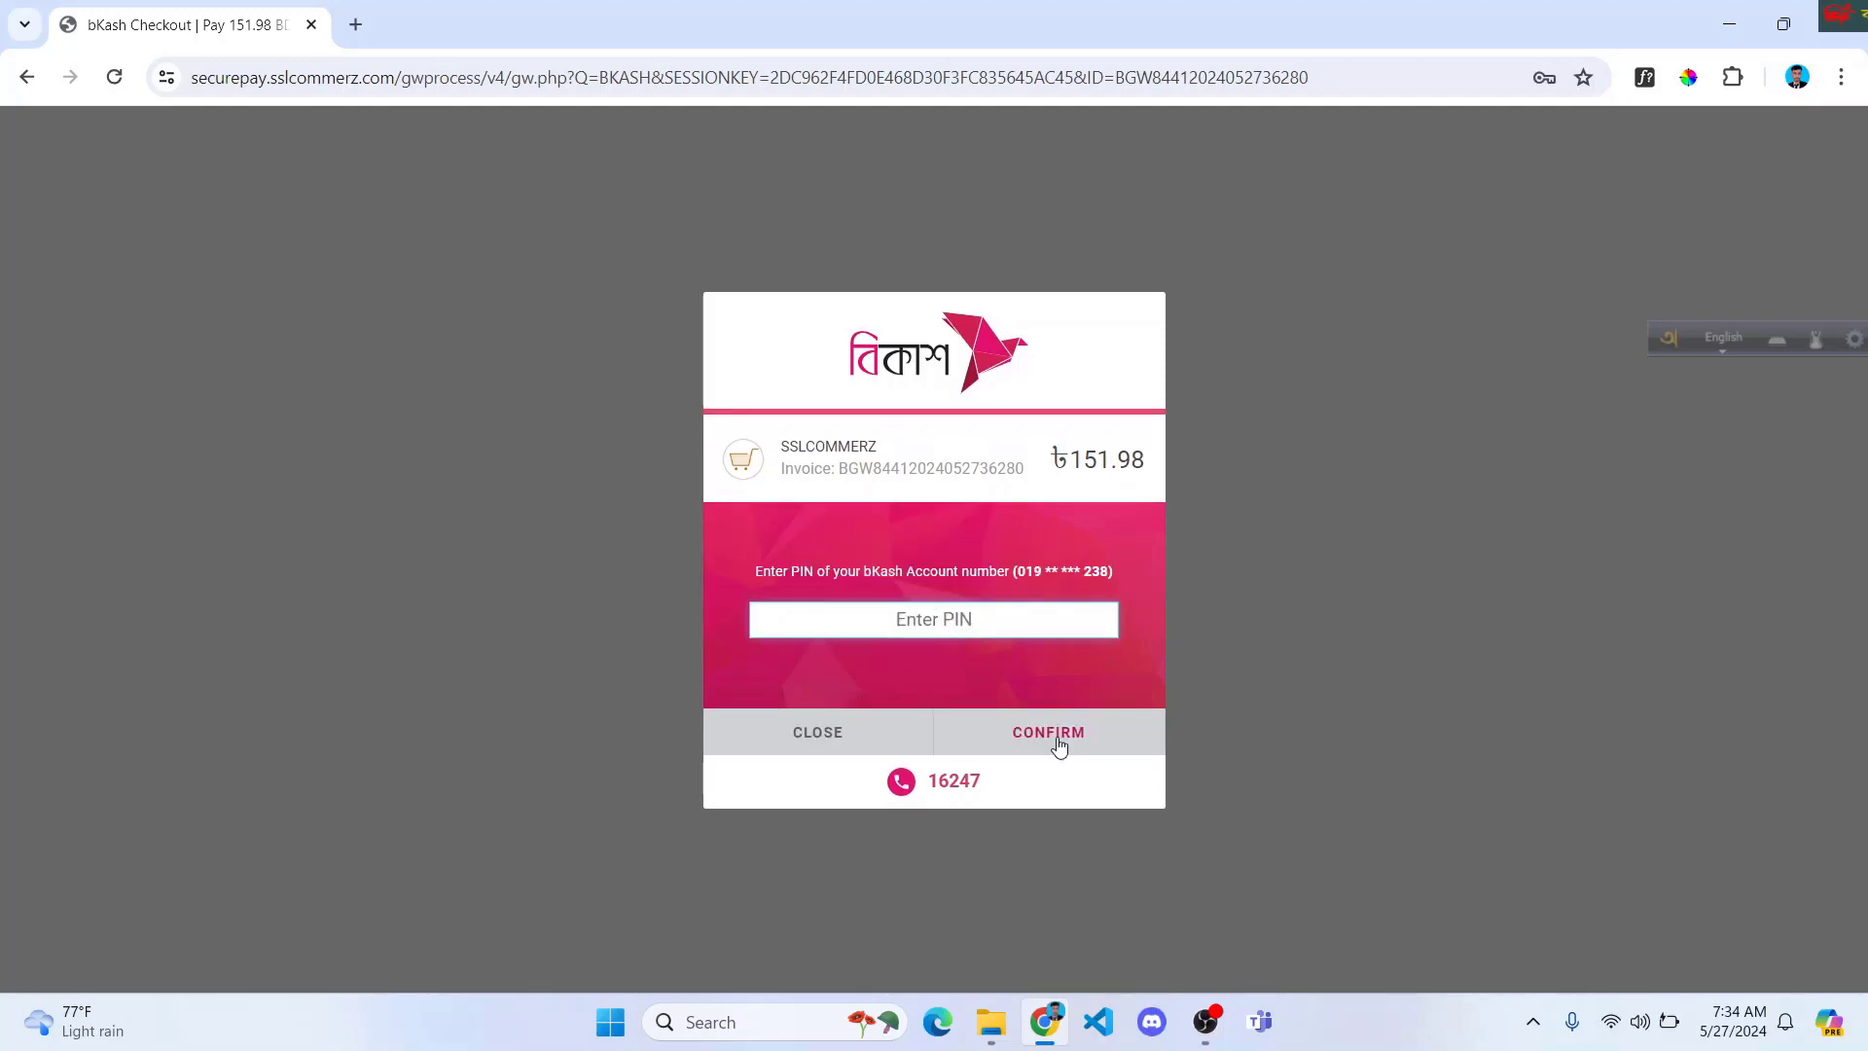
text(•••••)
click(1059, 742)
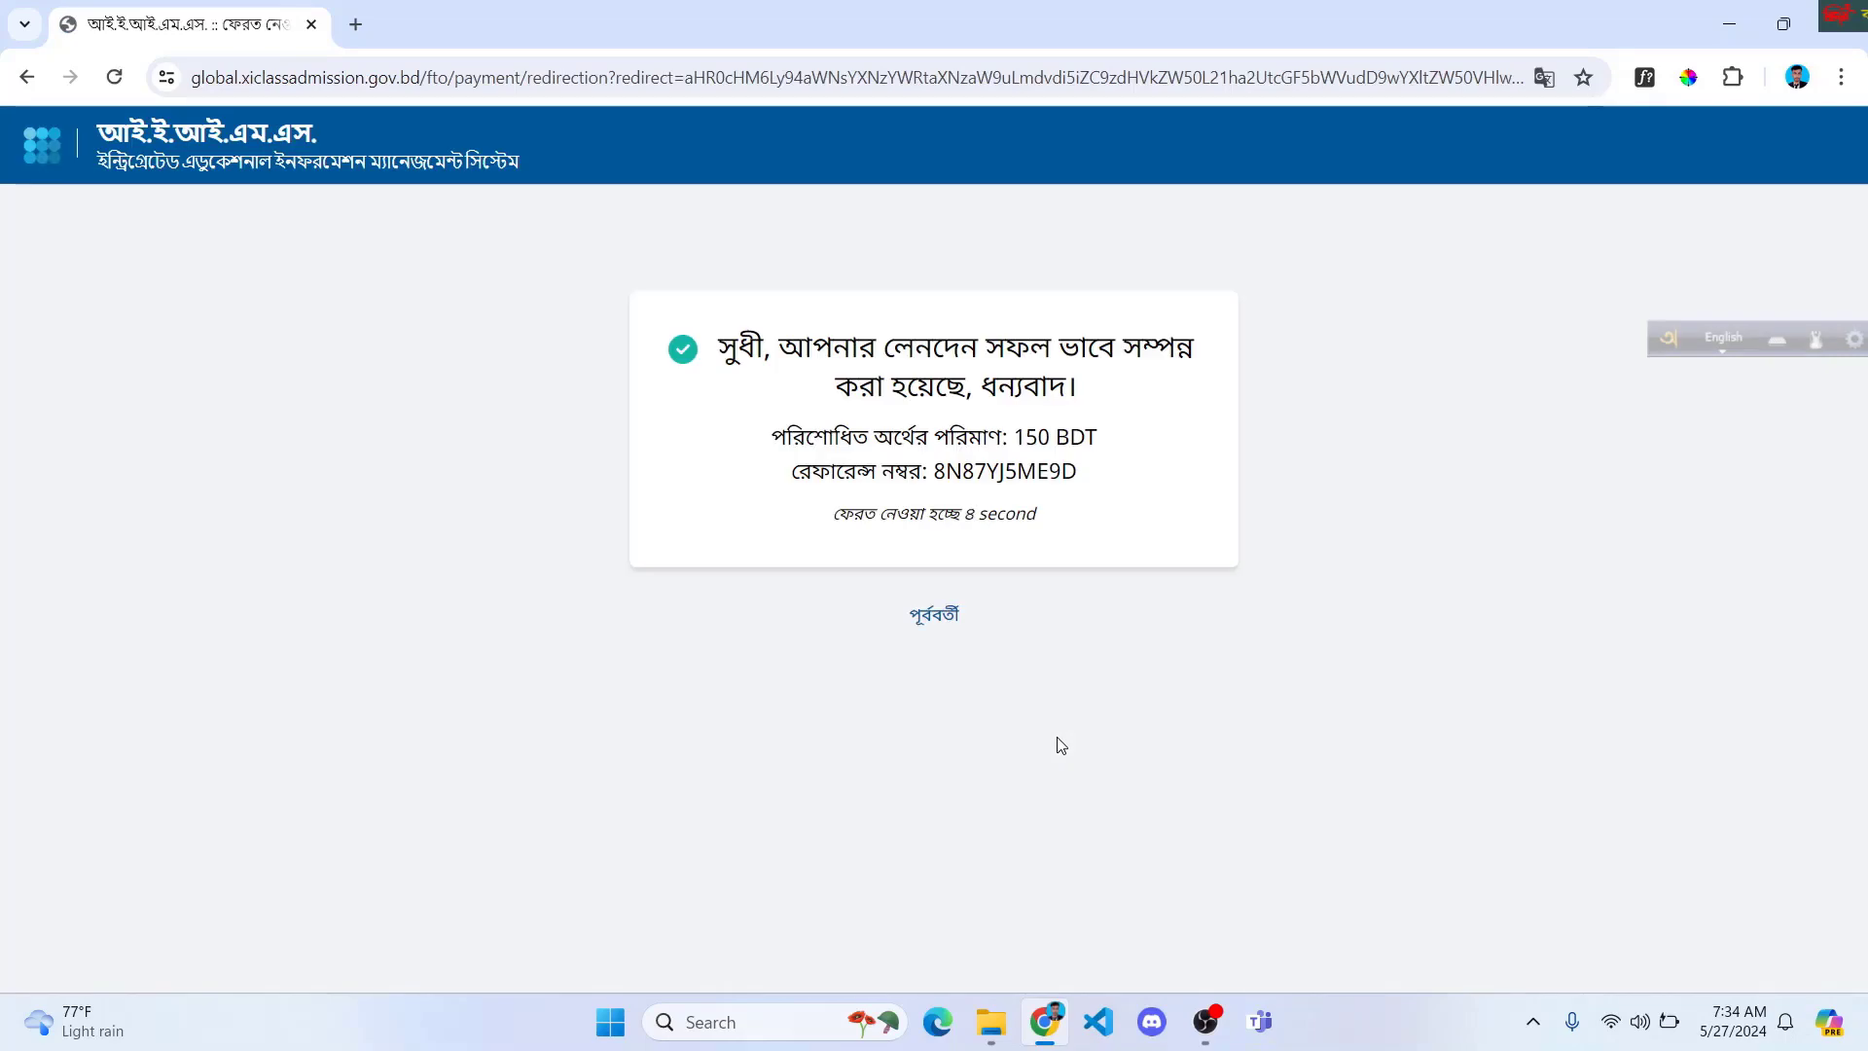
Step: Return to the admission site, refresh until the fee shows paid, and proceed to the college-choice form
click(939, 630)
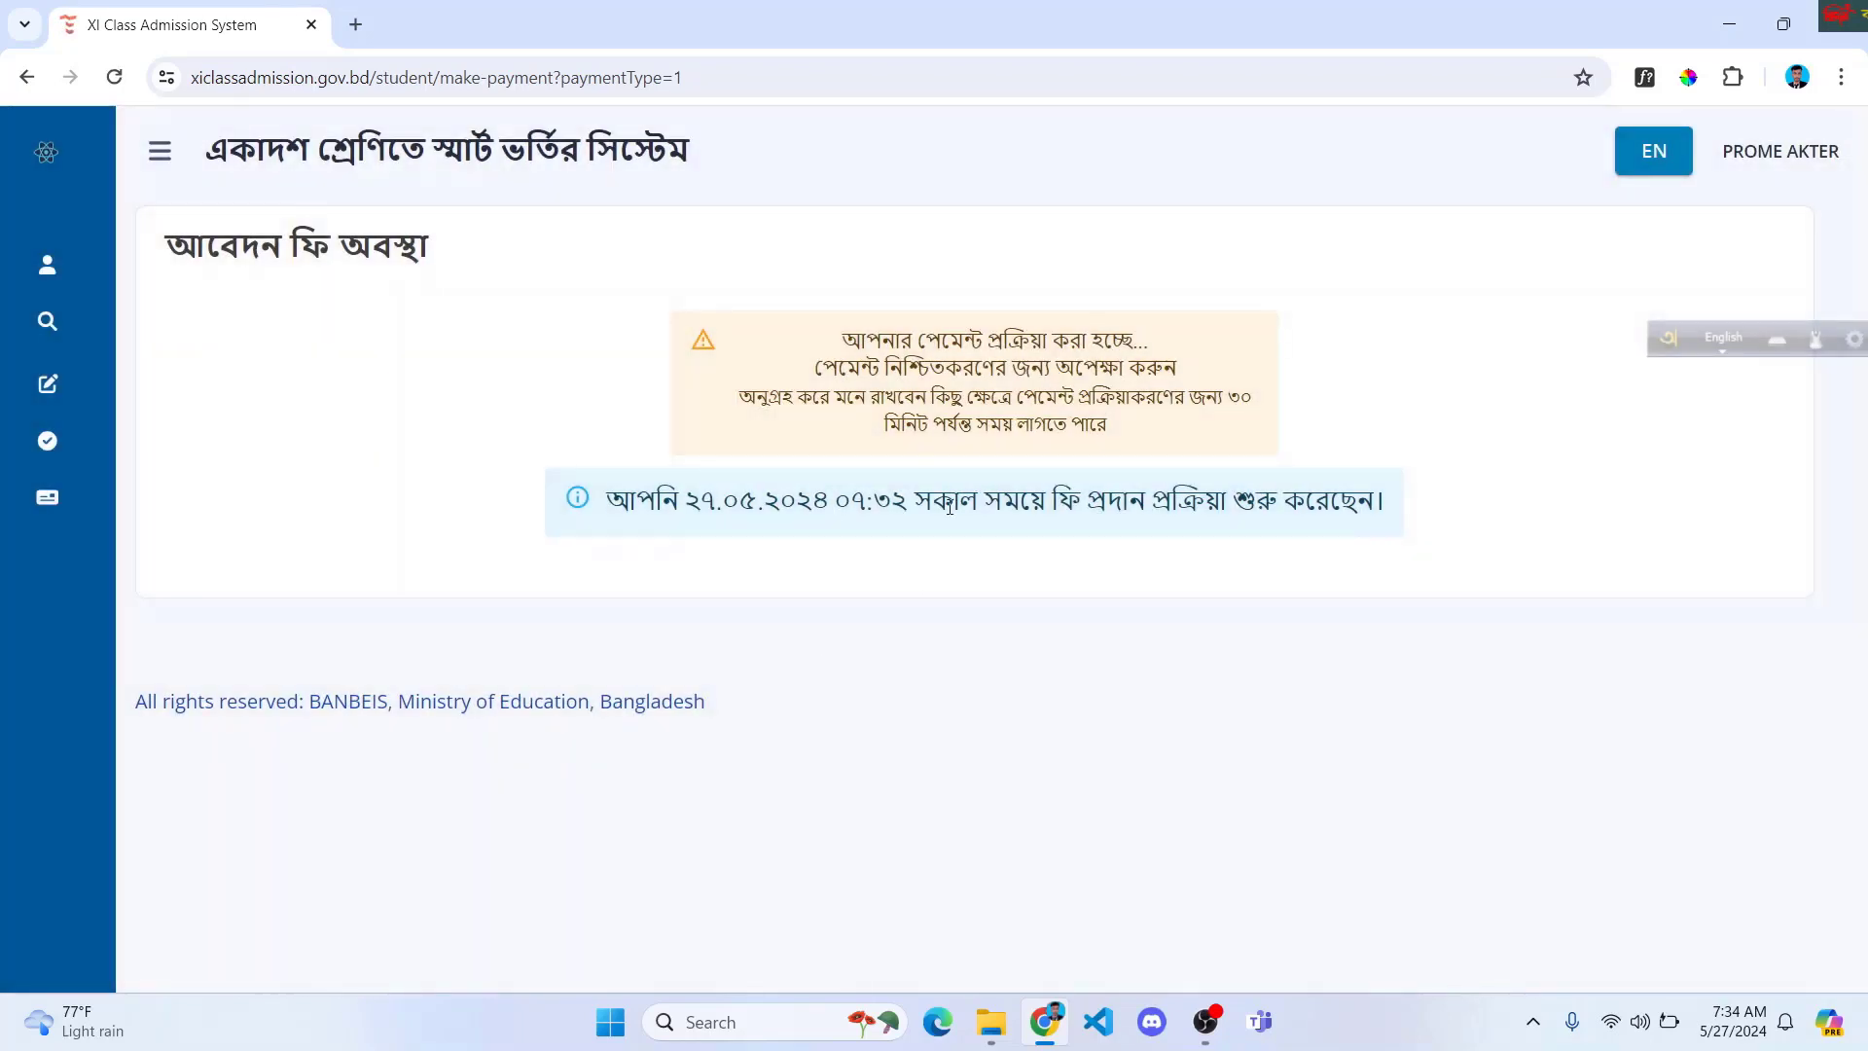
click(114, 77)
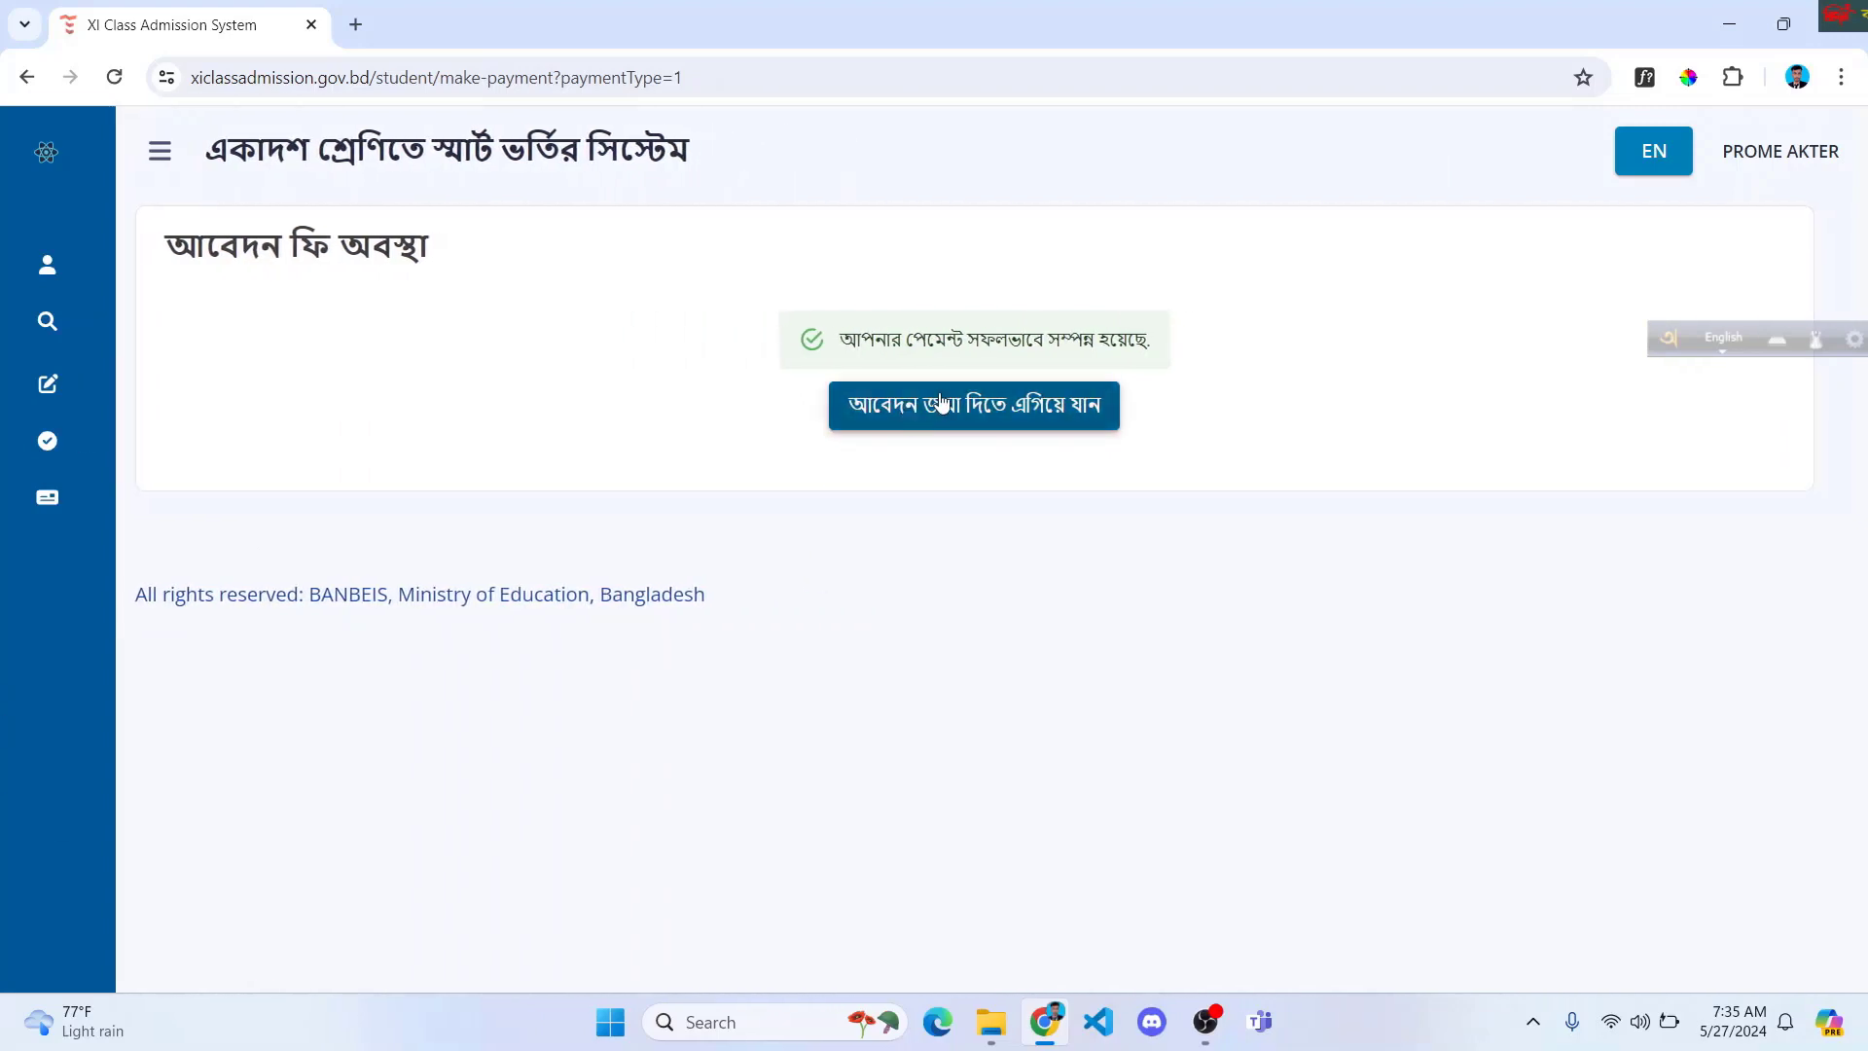
click(983, 410)
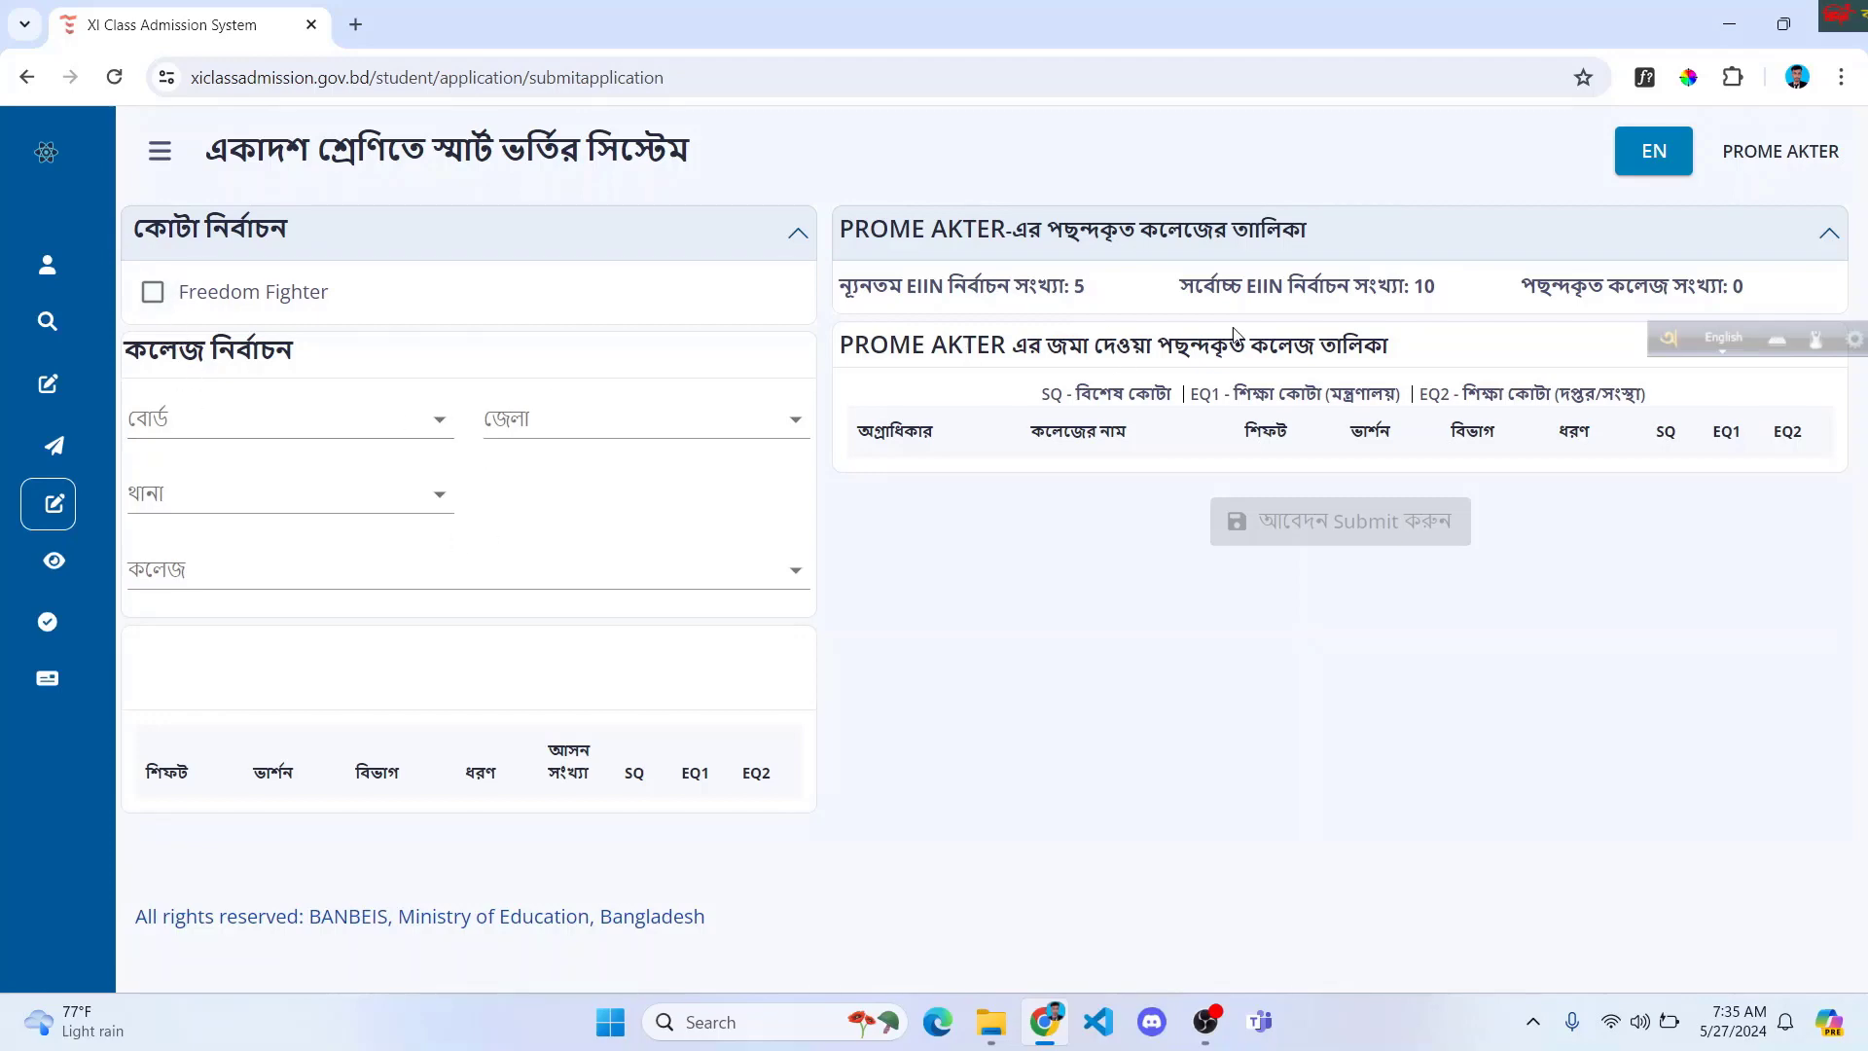
click(1666, 339)
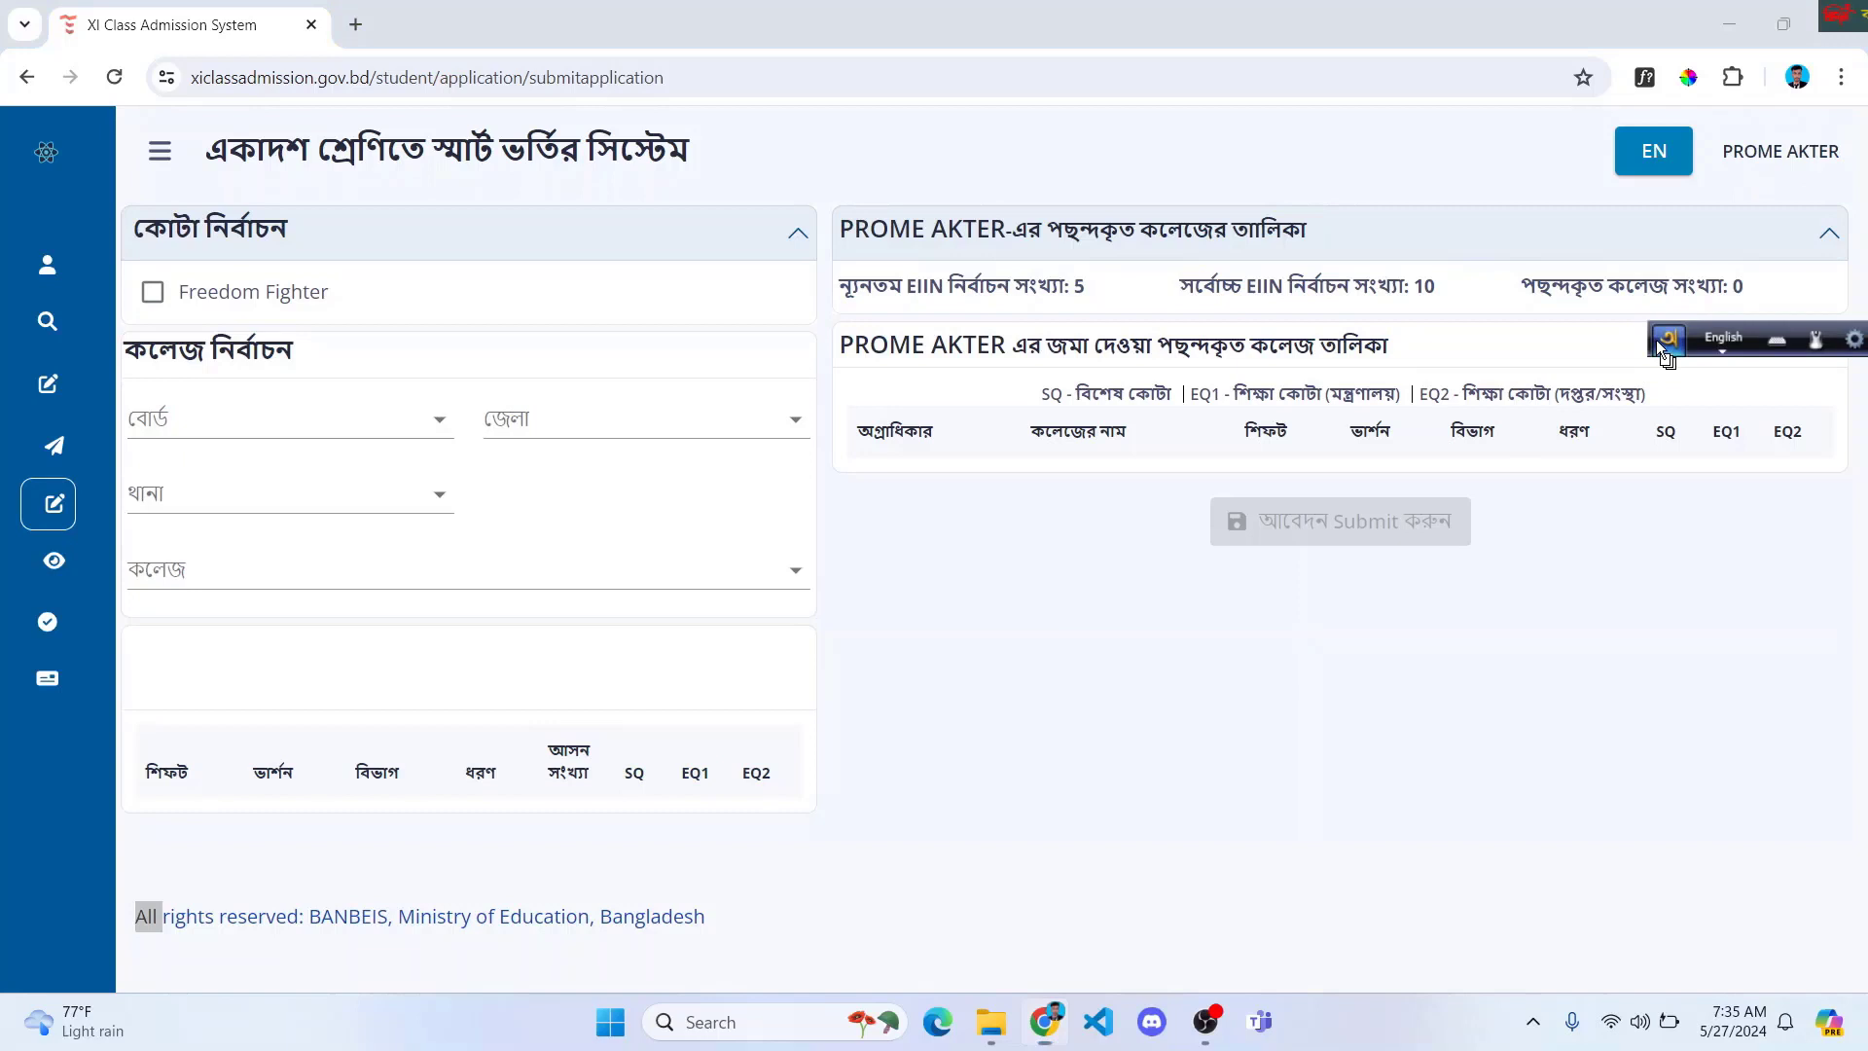
click(1060, 273)
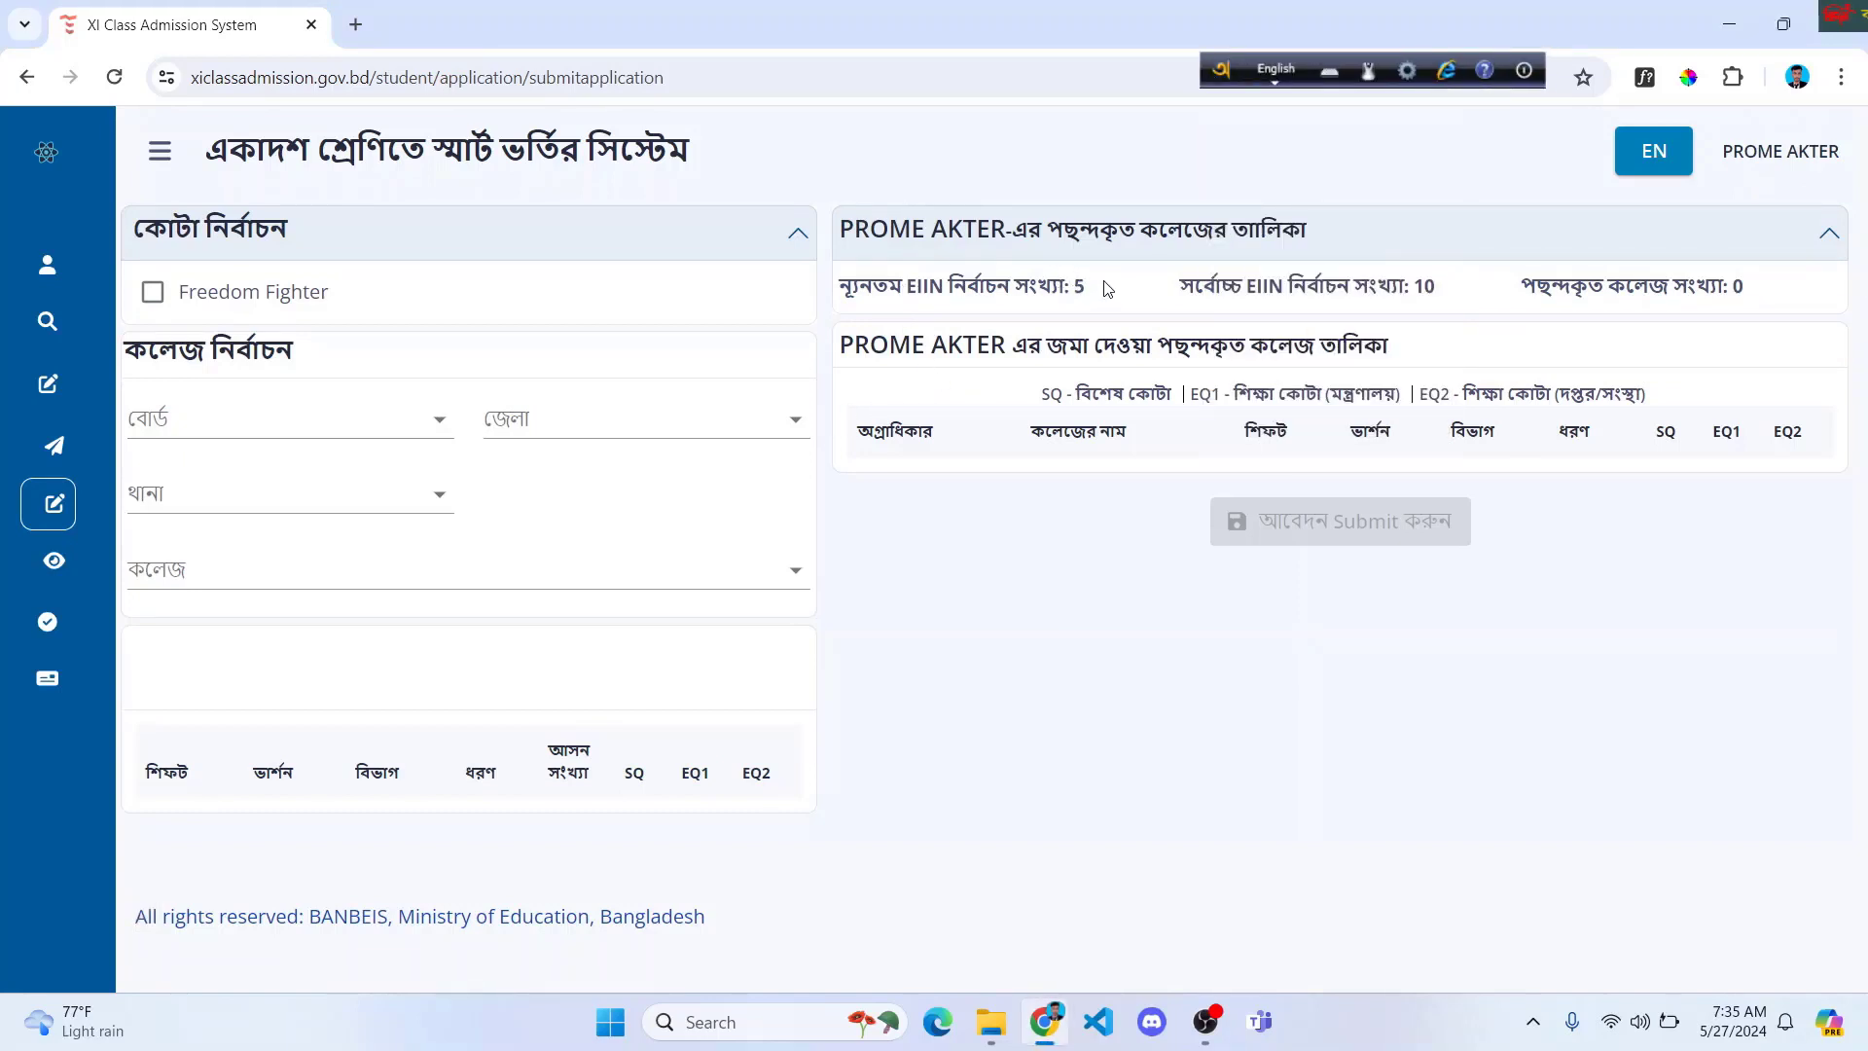
drag(1107, 290, 1017, 281)
click(1018, 281)
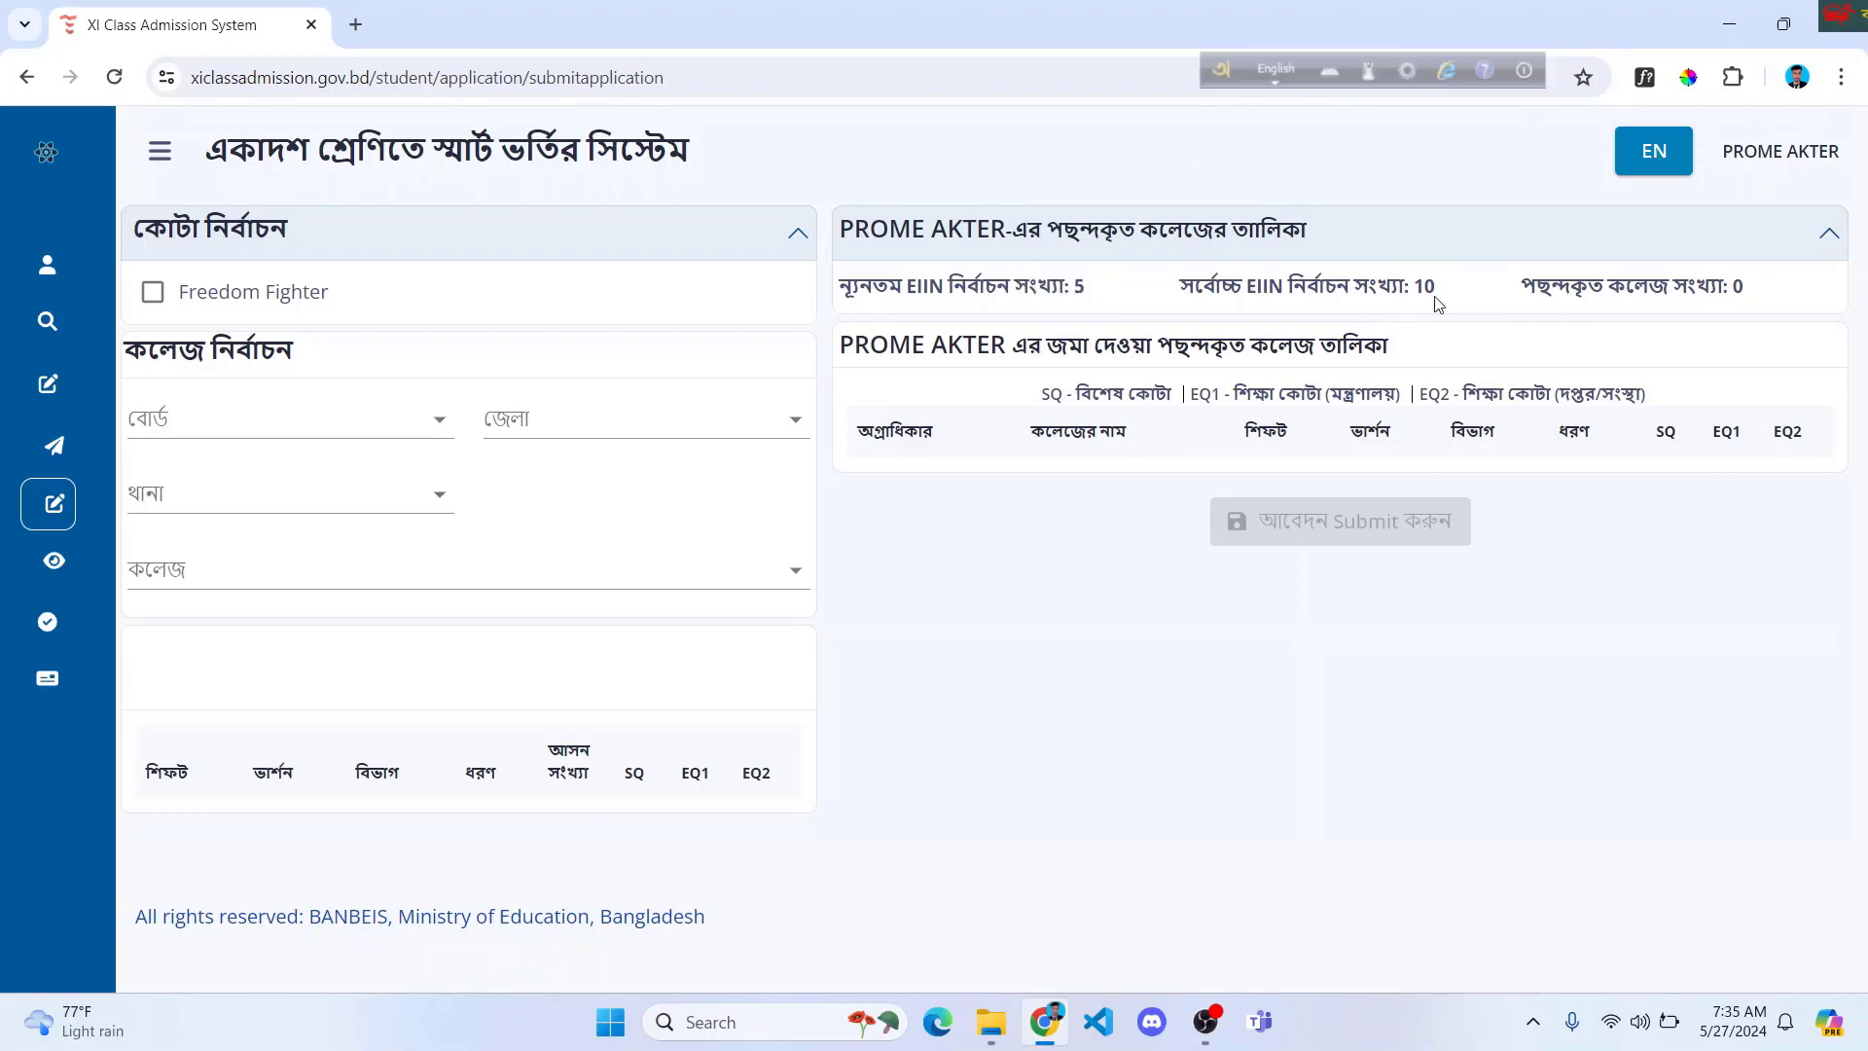
drag(1436, 288, 1401, 283)
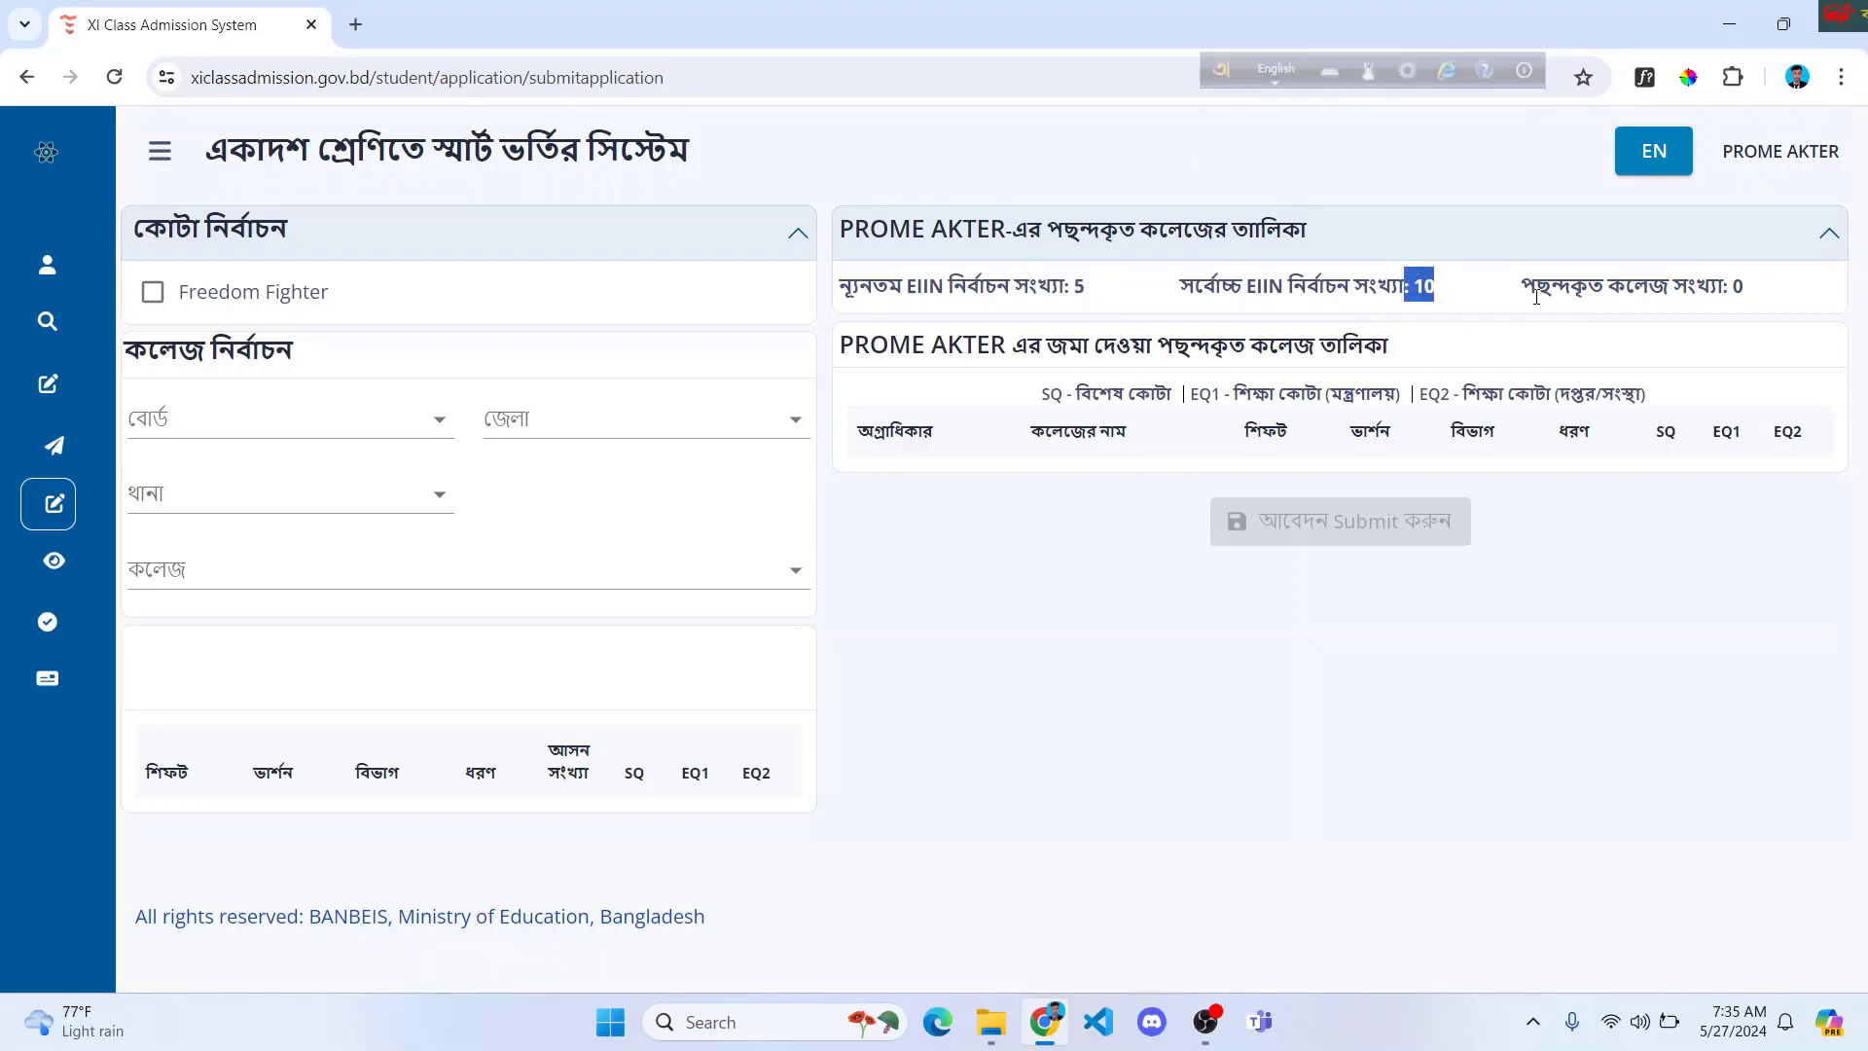
drag(1522, 285, 1759, 304)
click(1782, 313)
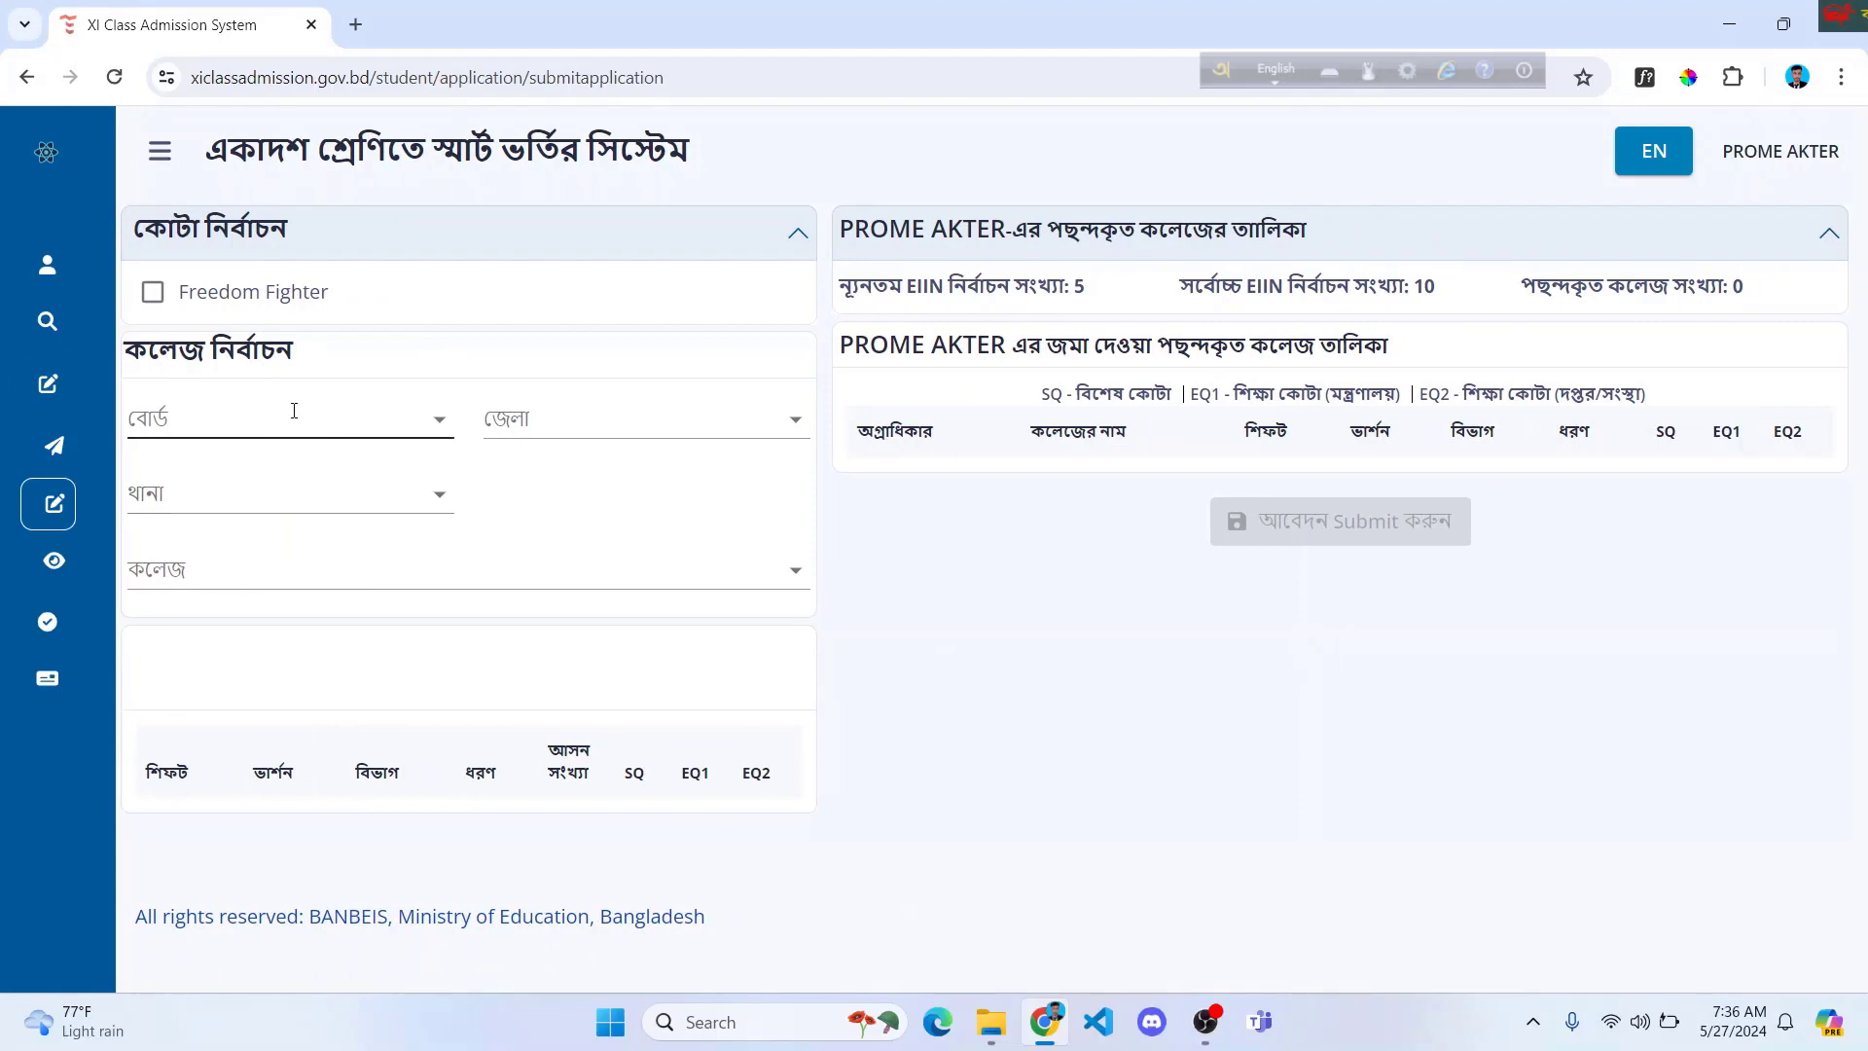
Step: Filter colleges by Cumilla board, Laxmipur district and Laxmipur Sadar thana
click(251, 434)
text(cumi)
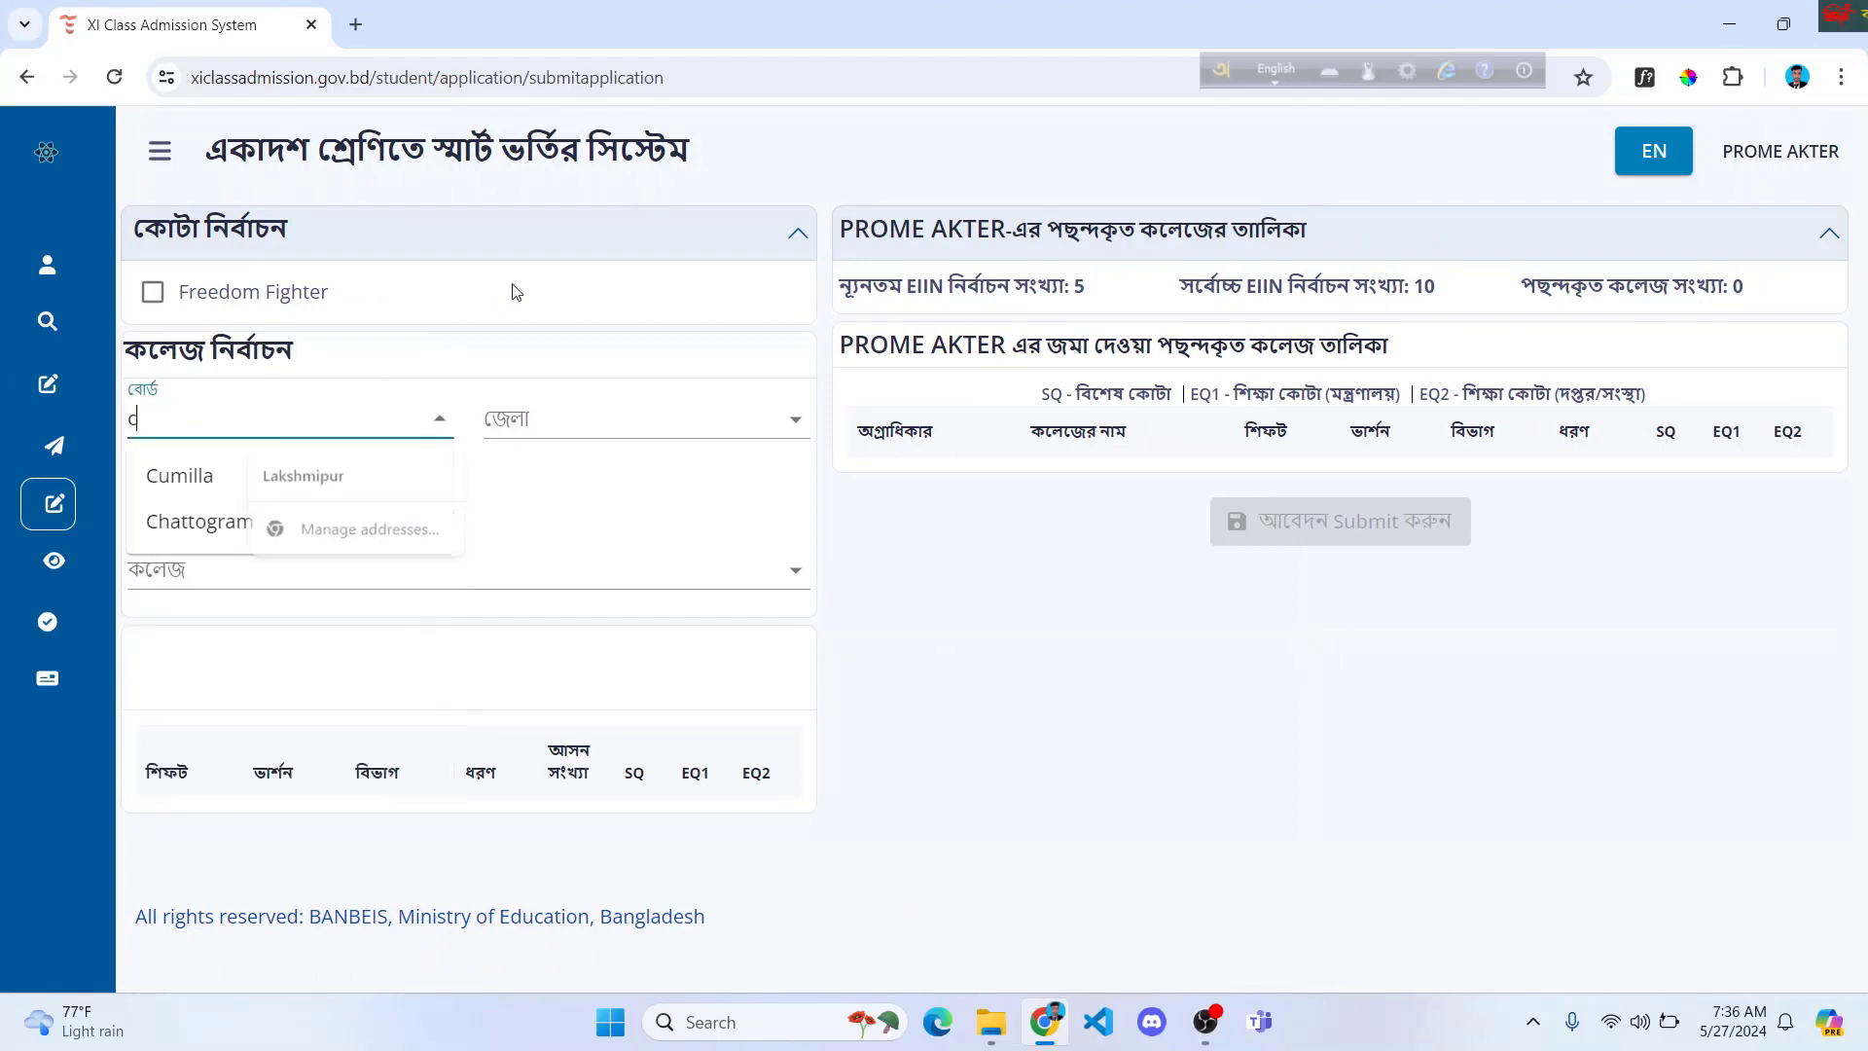
click(247, 476)
click(542, 422)
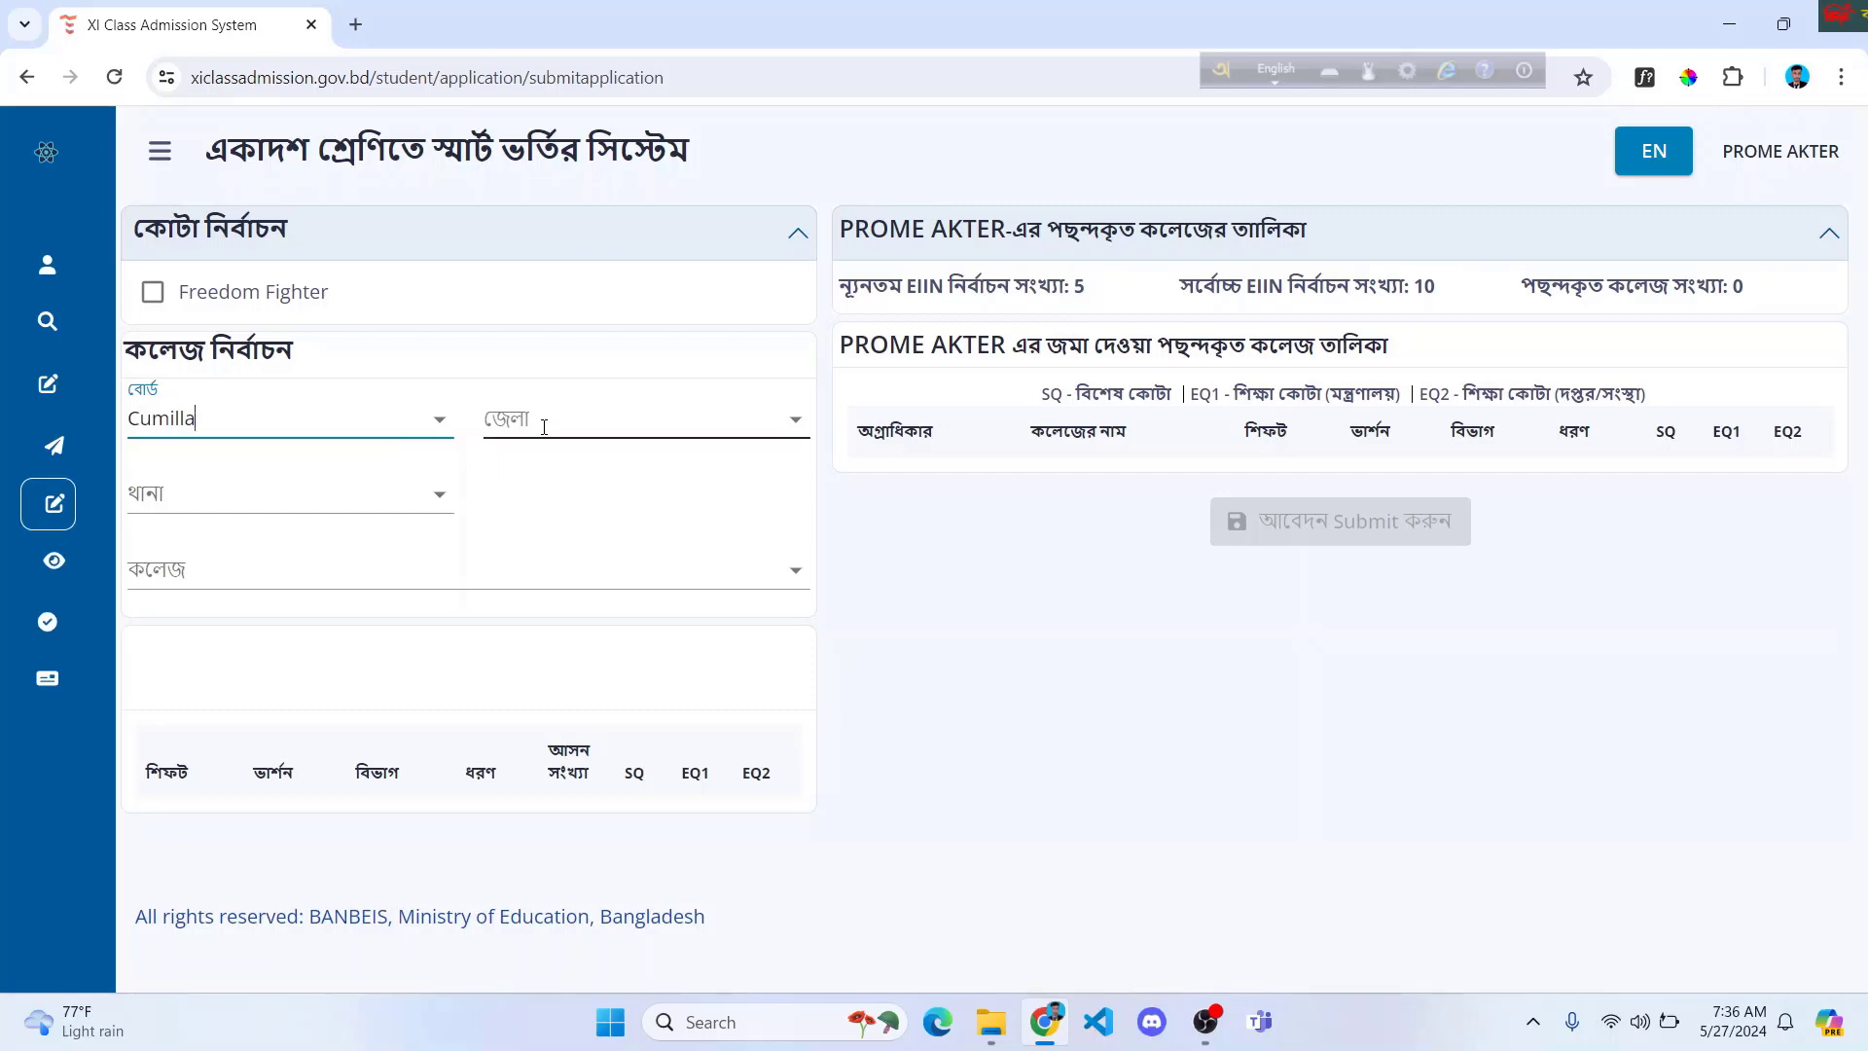
text(la)
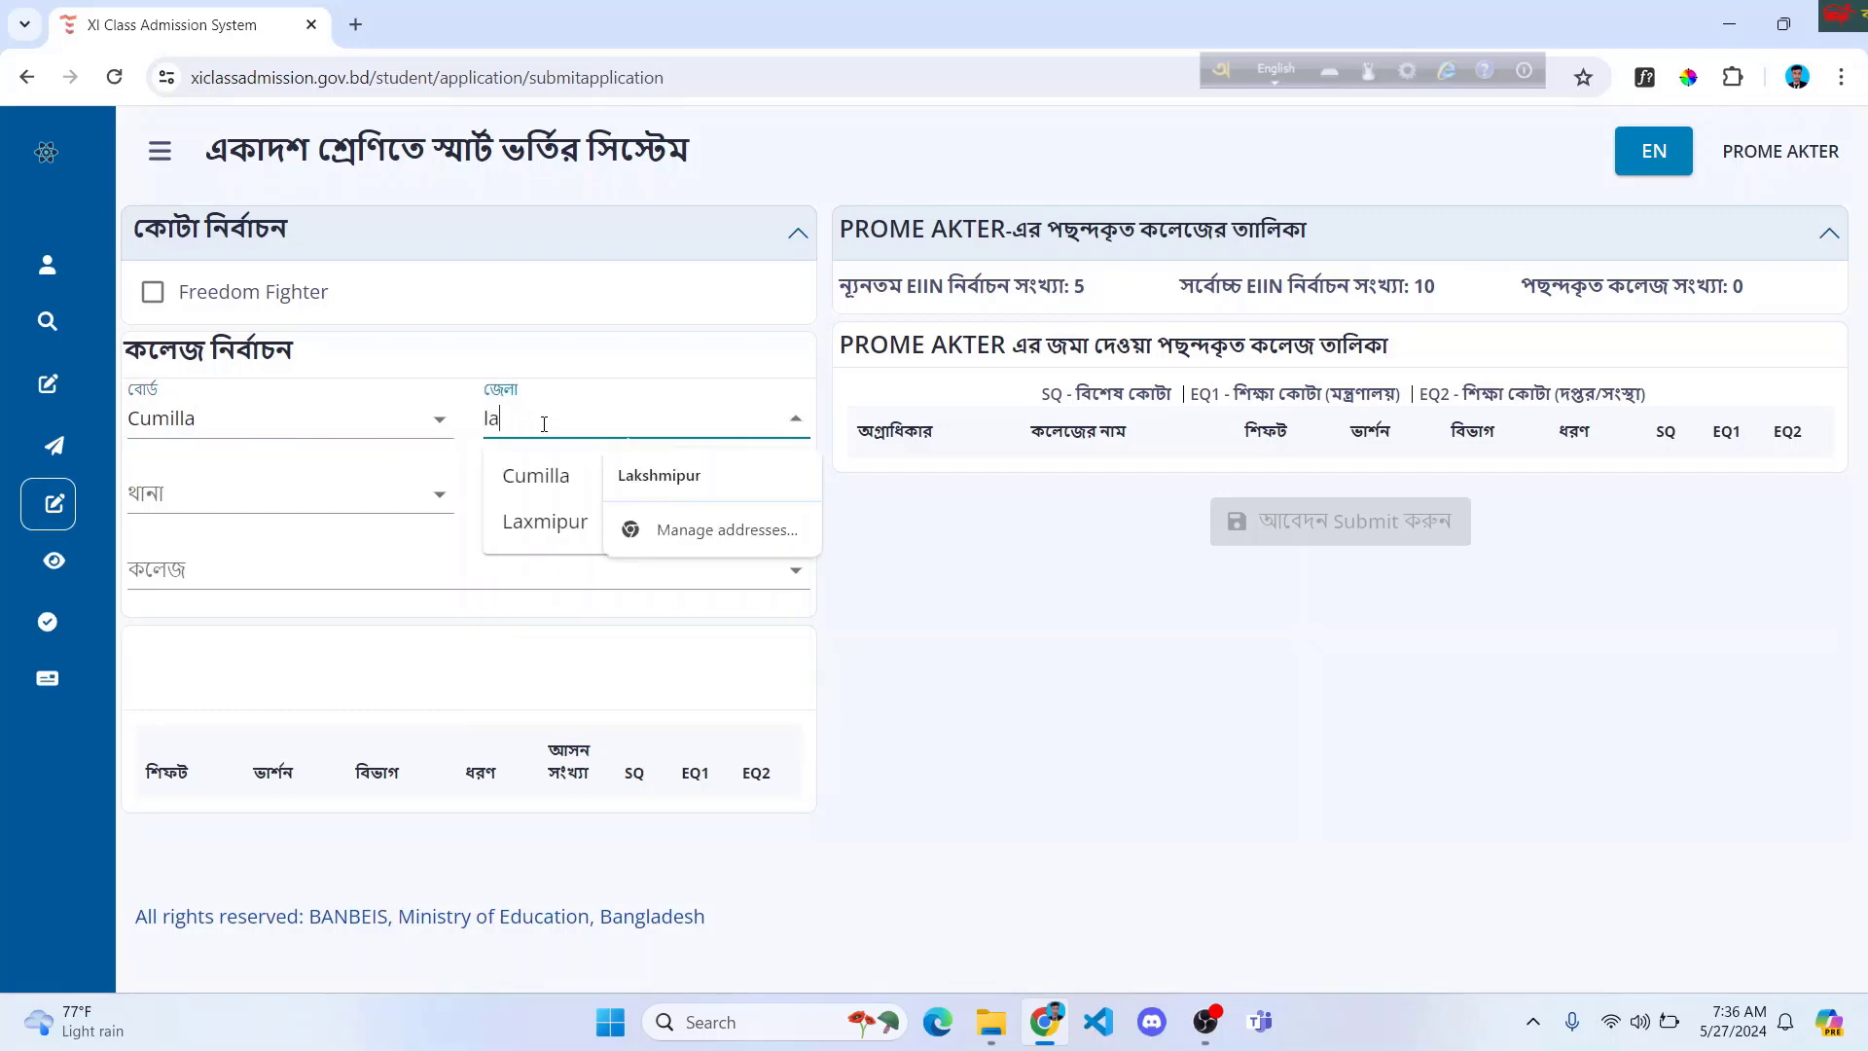
click(530, 518)
click(318, 493)
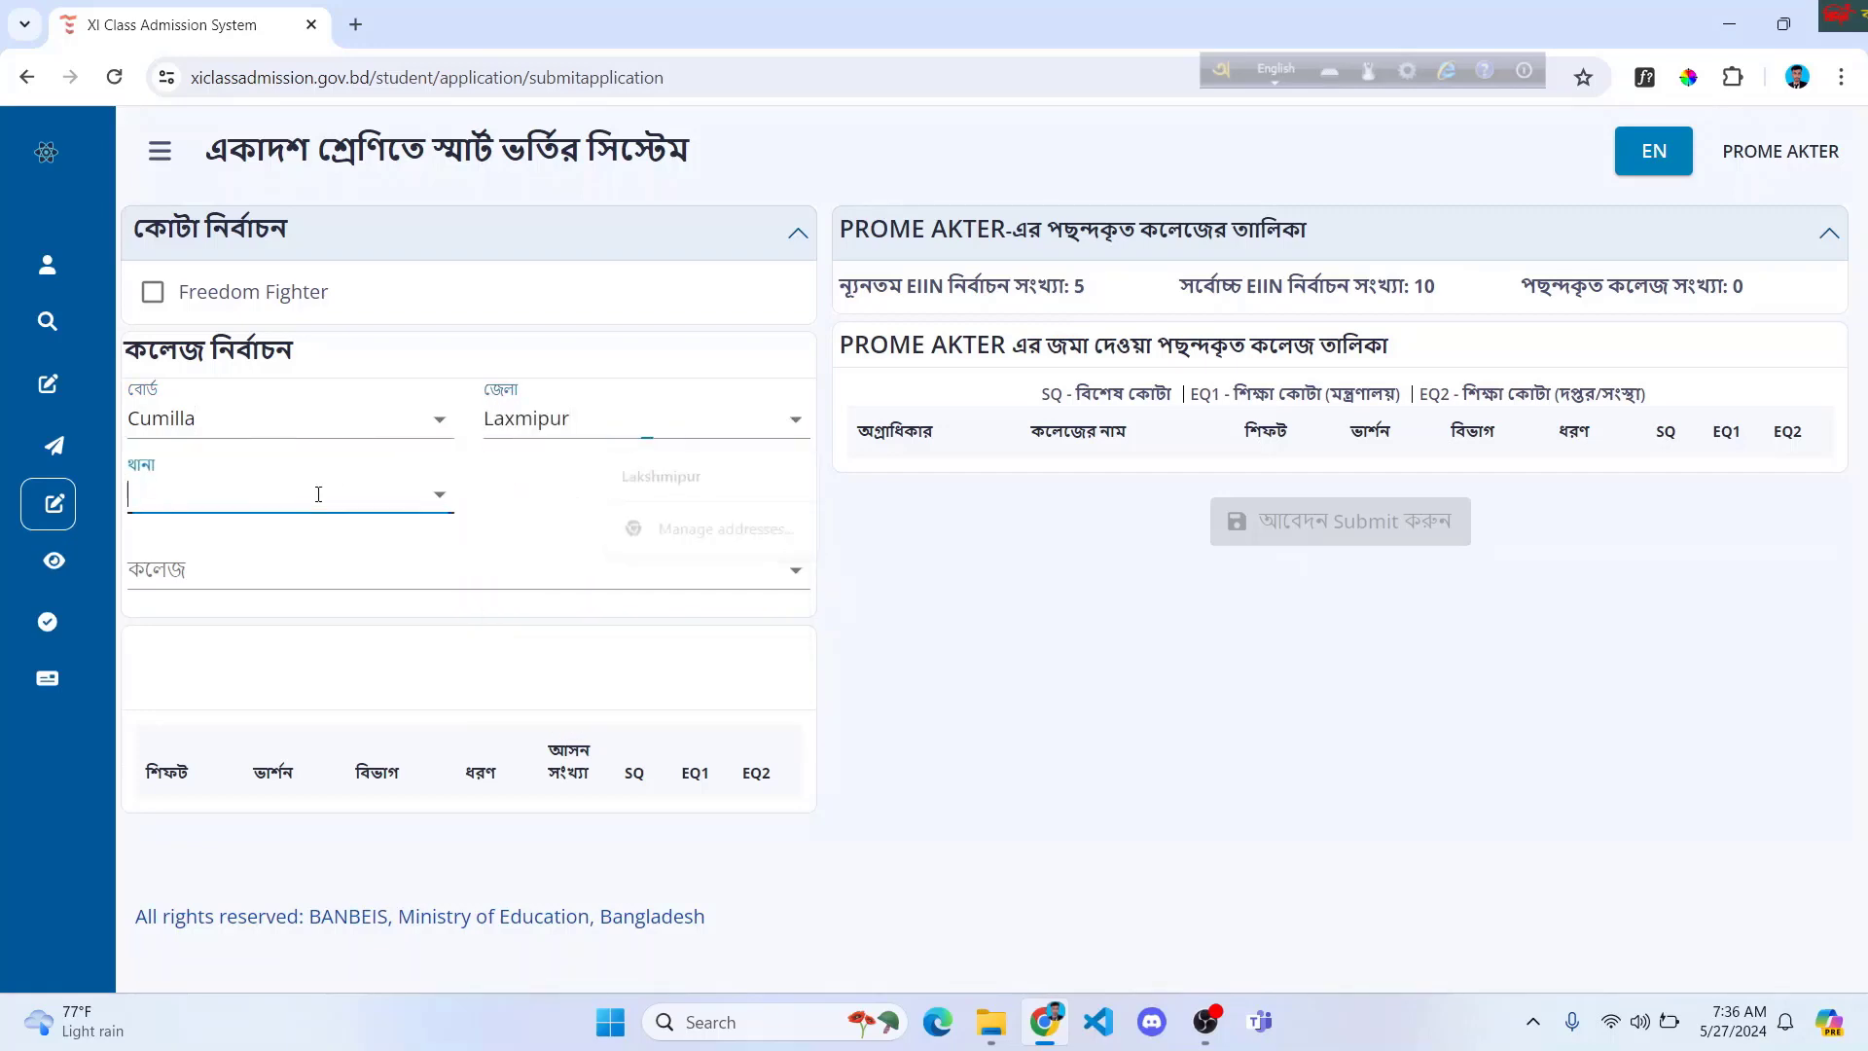
text(lak)
key(BackSpace)
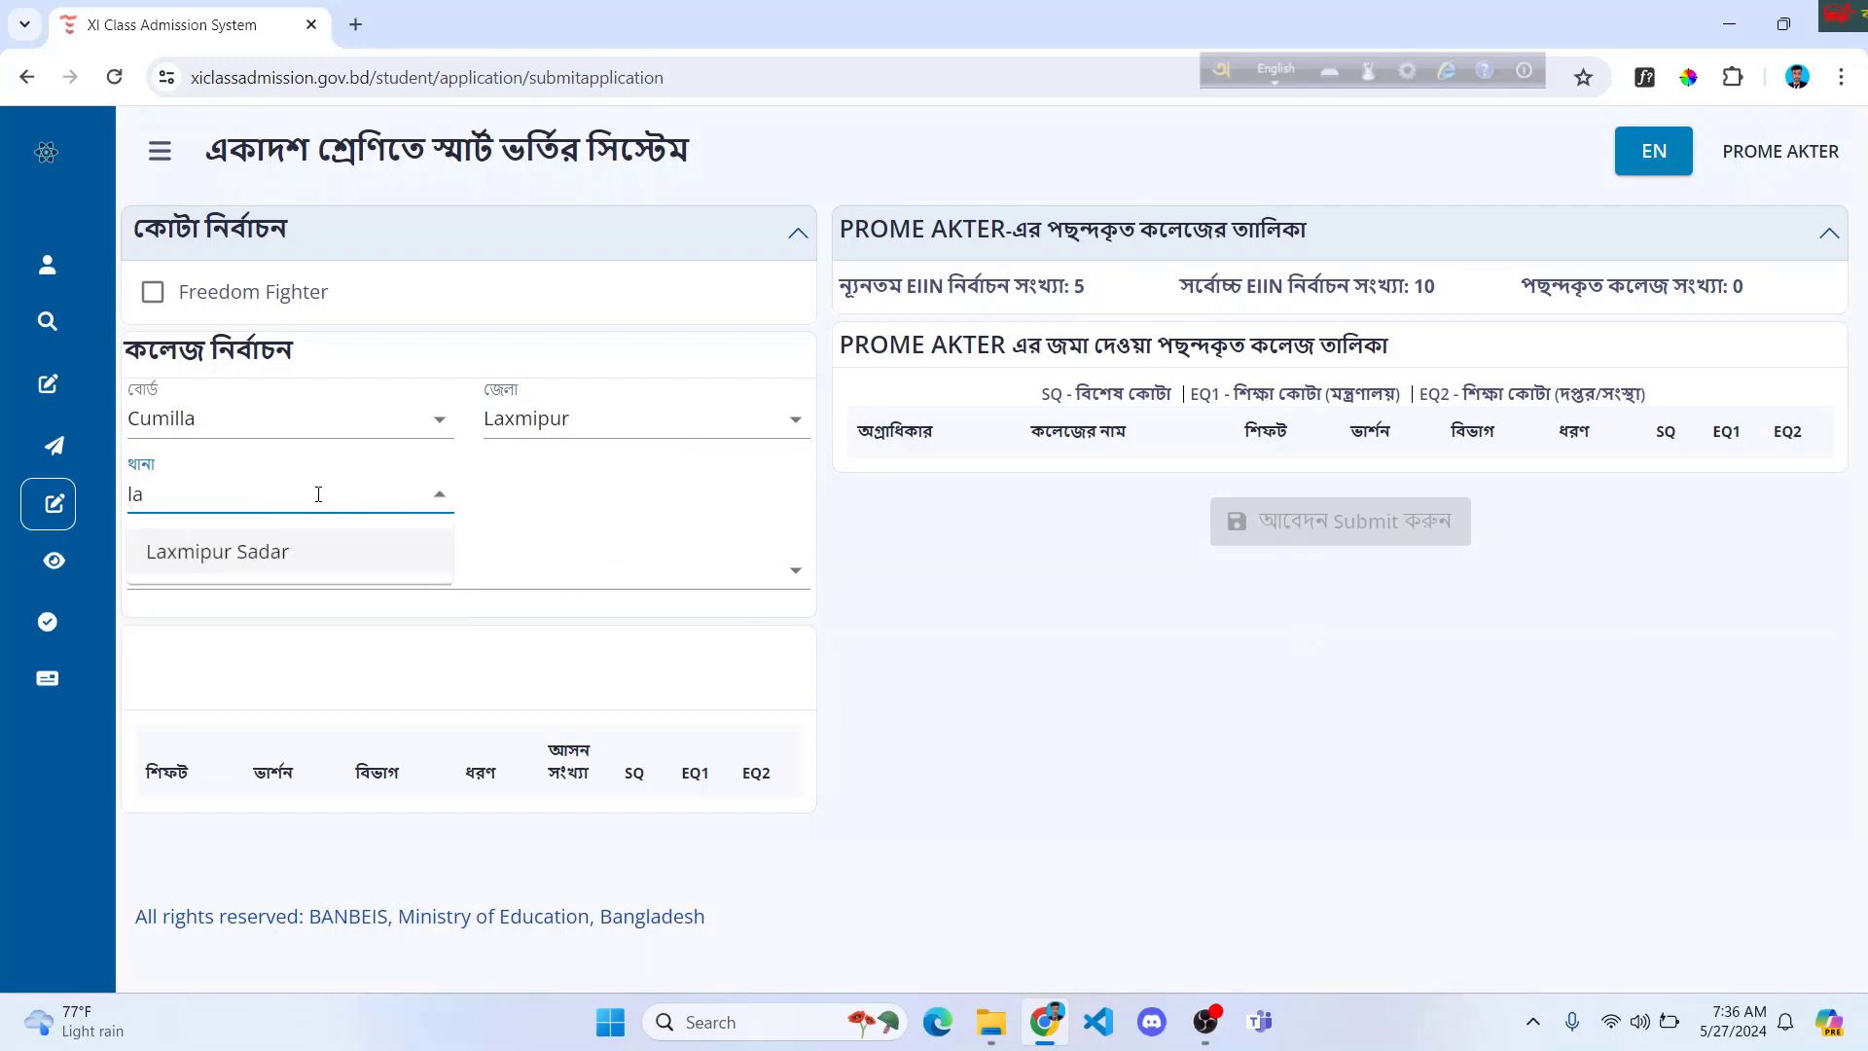
click(285, 567)
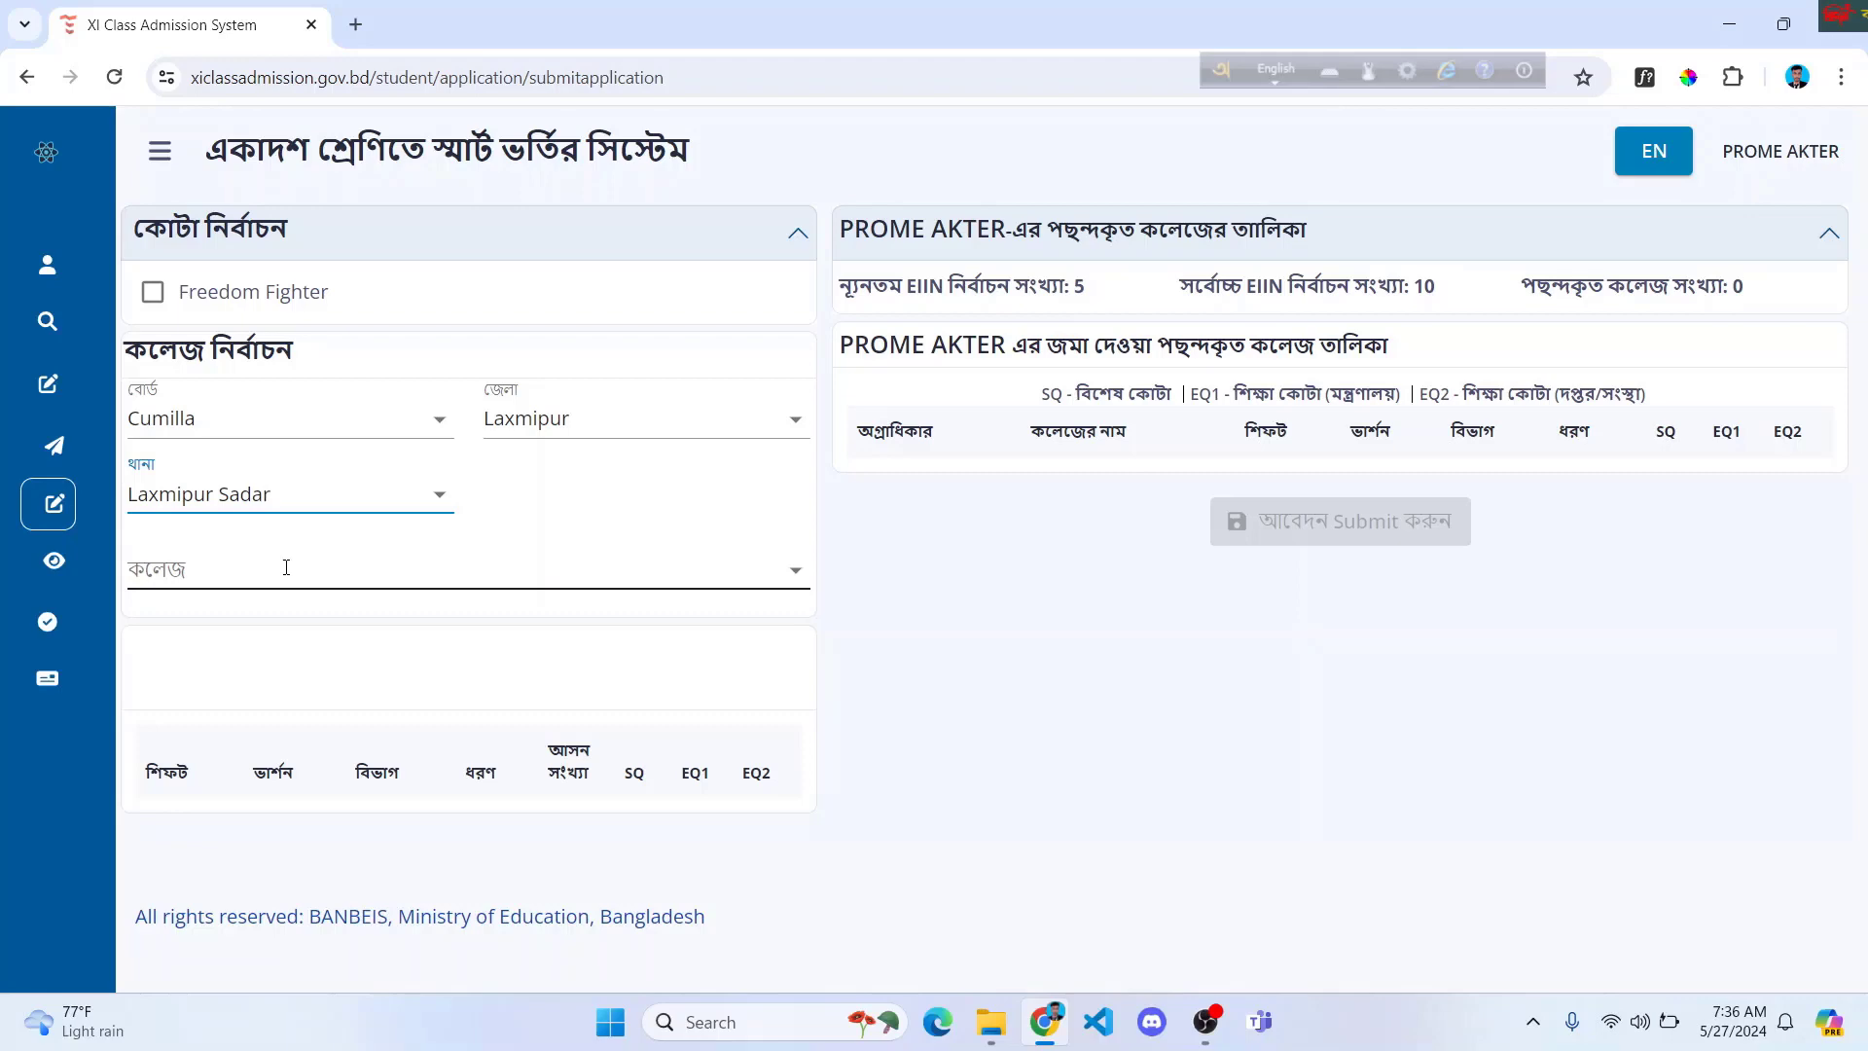
Step: Select Laxmipur Govt. Girls' College and add its Day Humanities program as choice 1
click(266, 566)
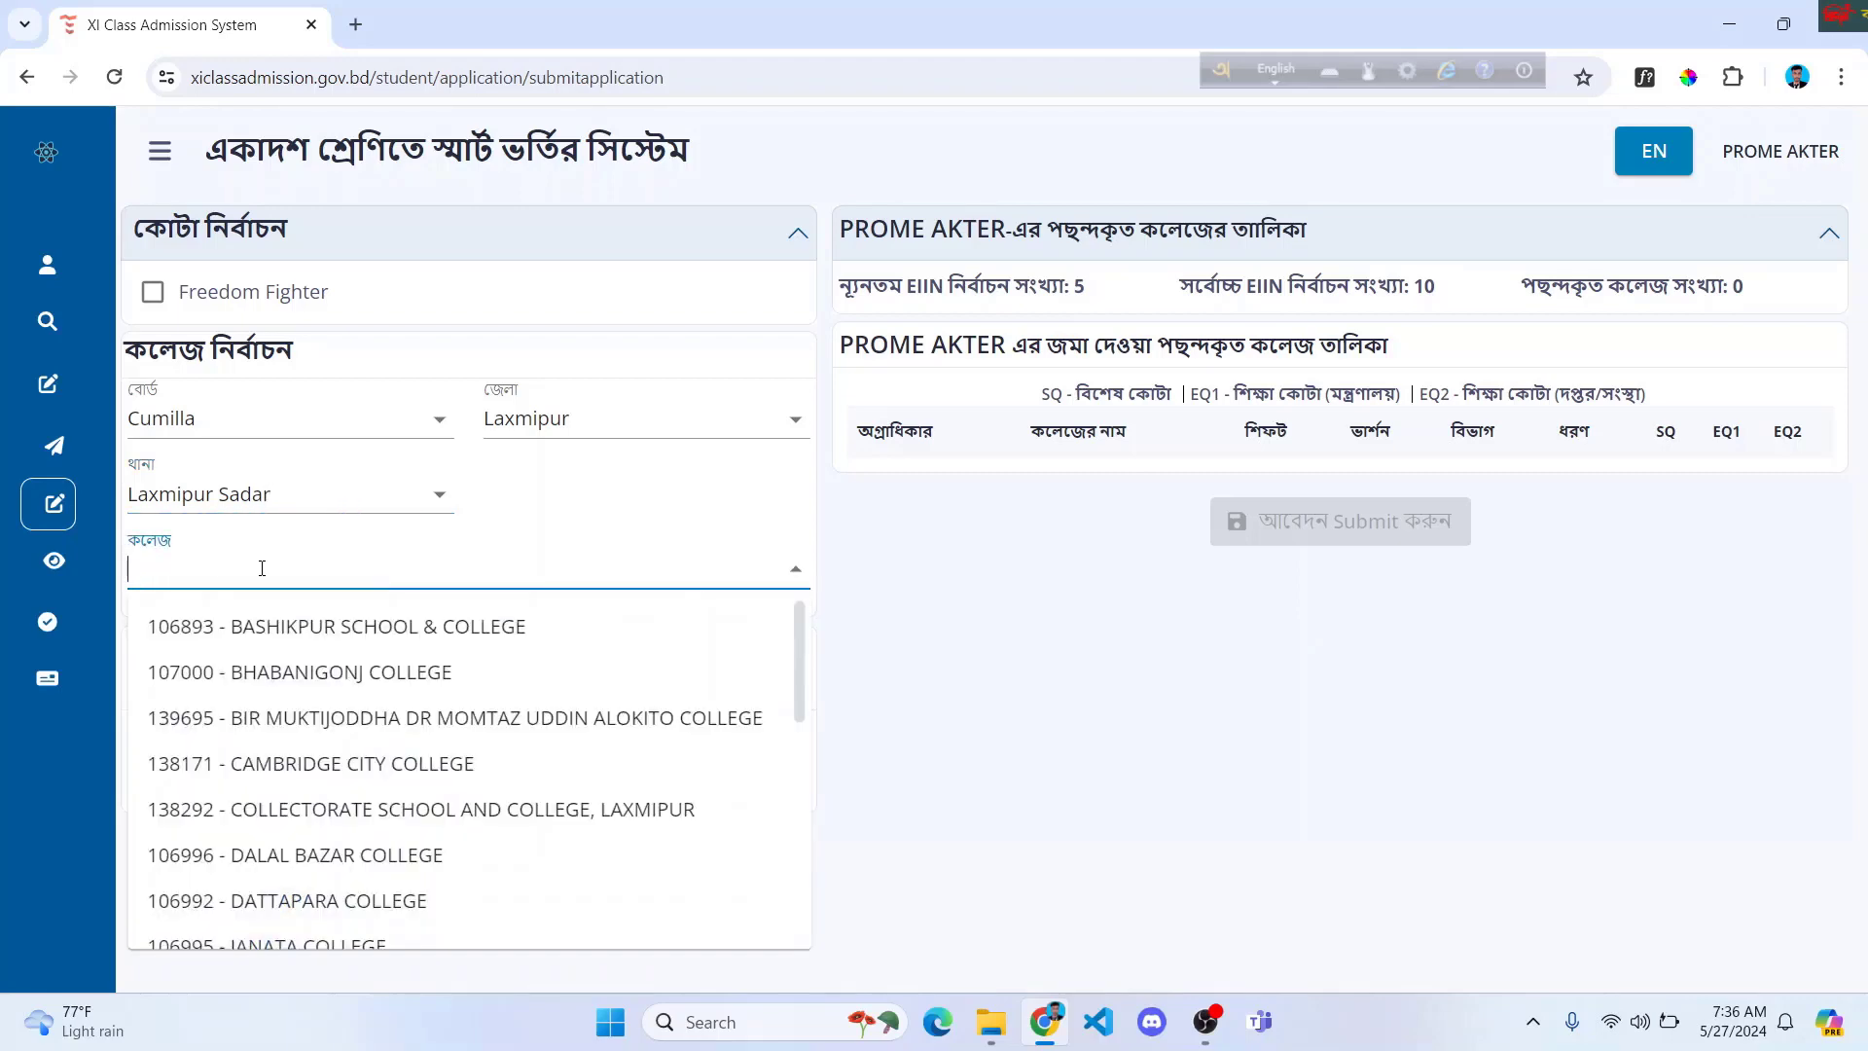
scroll(334, 715, down, 8)
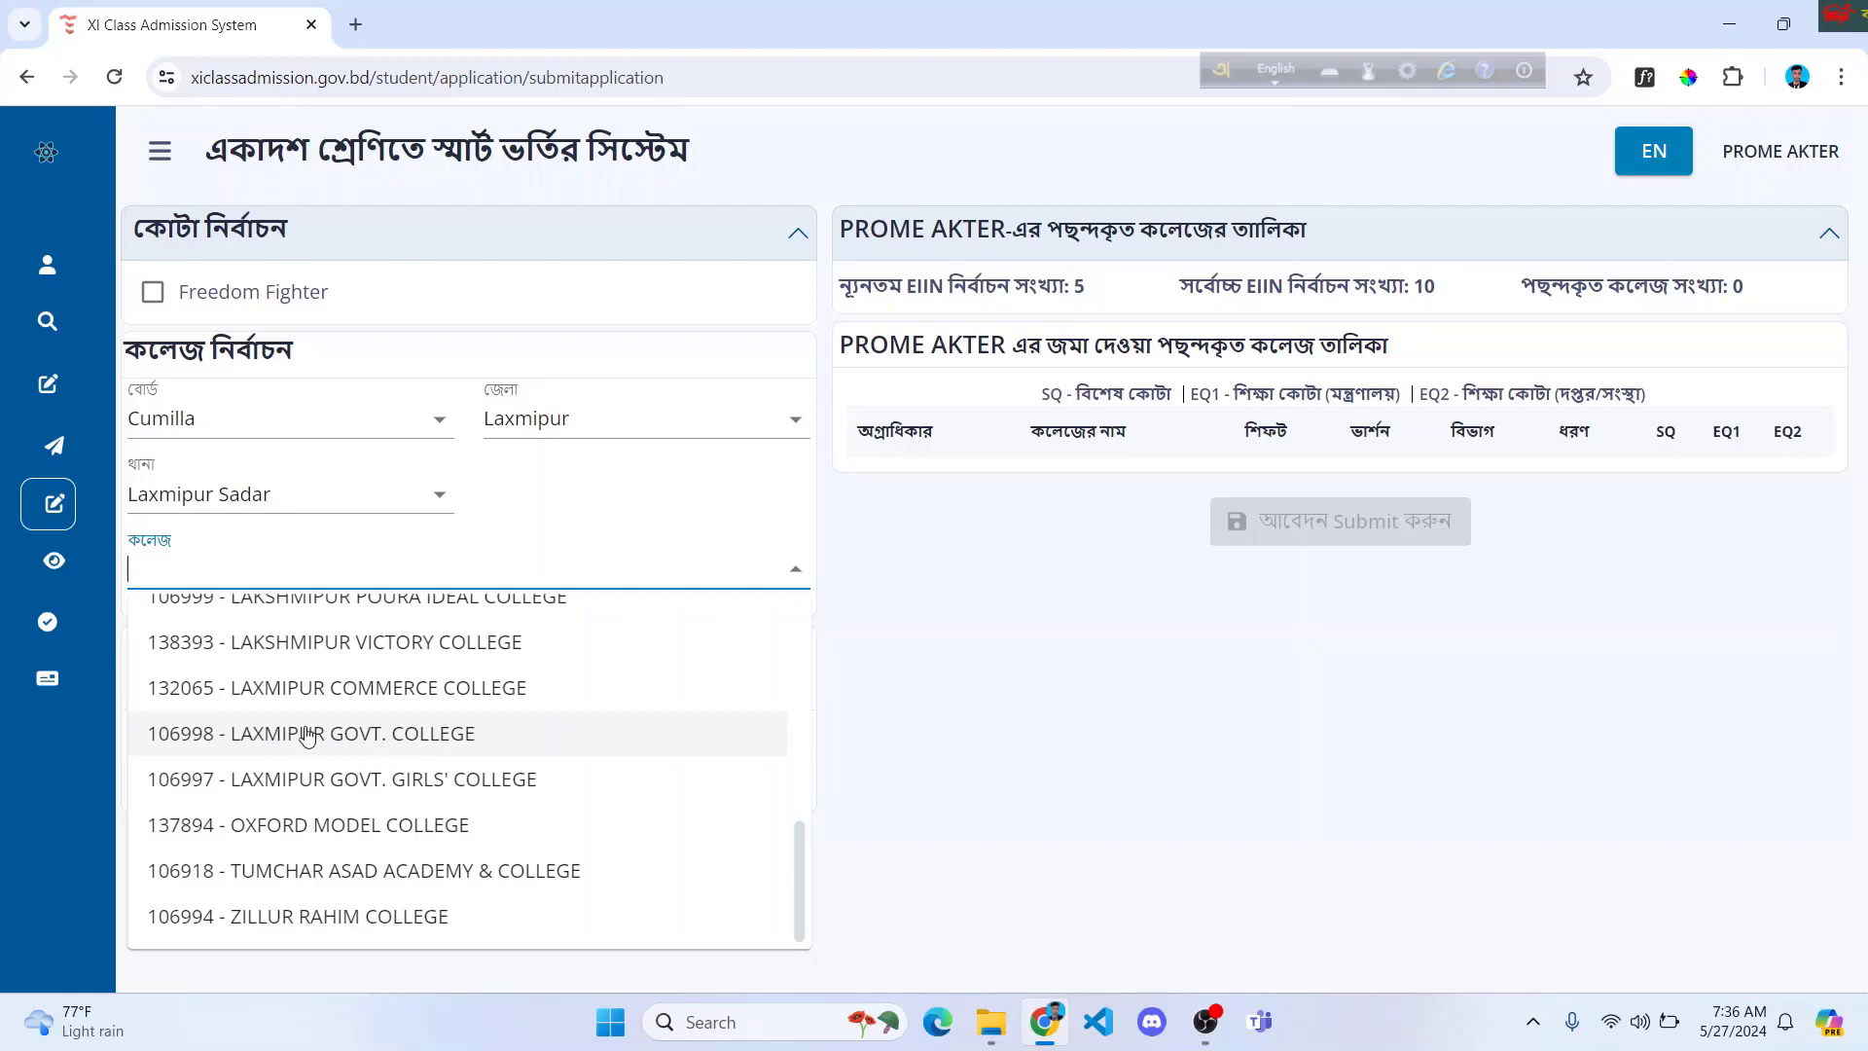
click(383, 733)
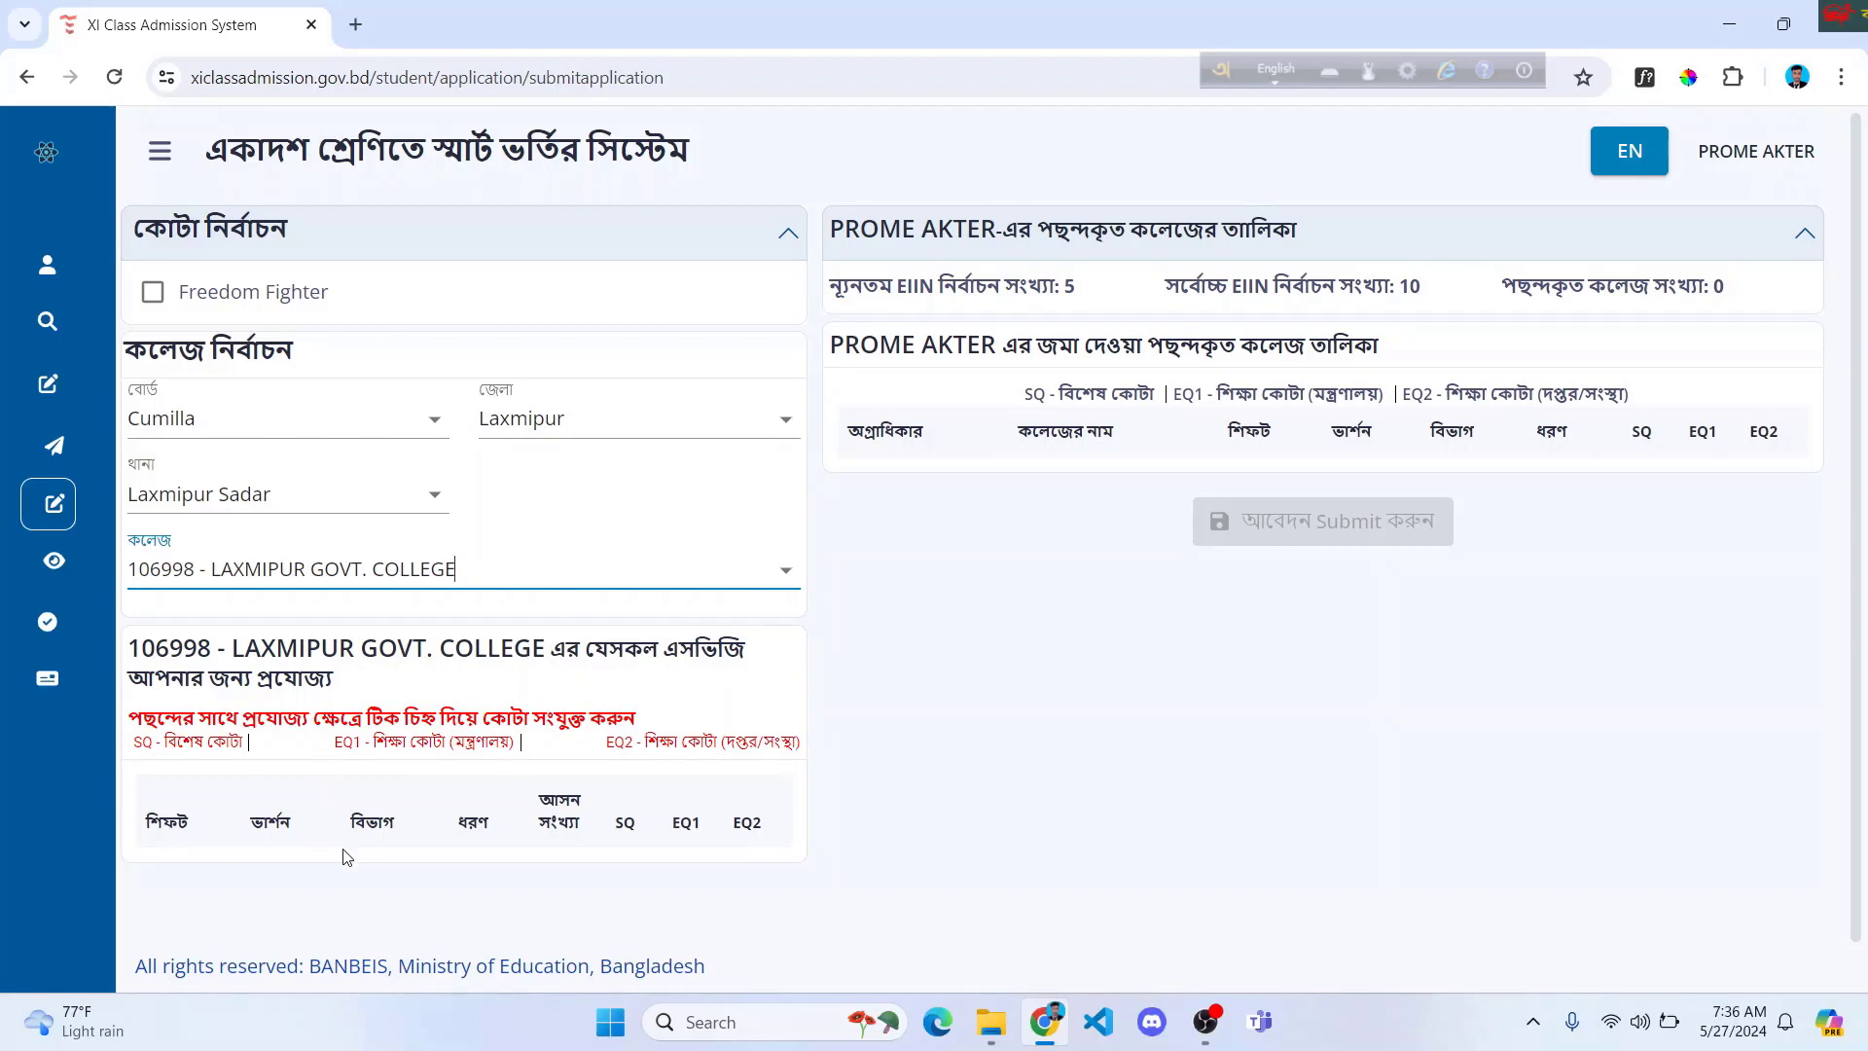
click(675, 572)
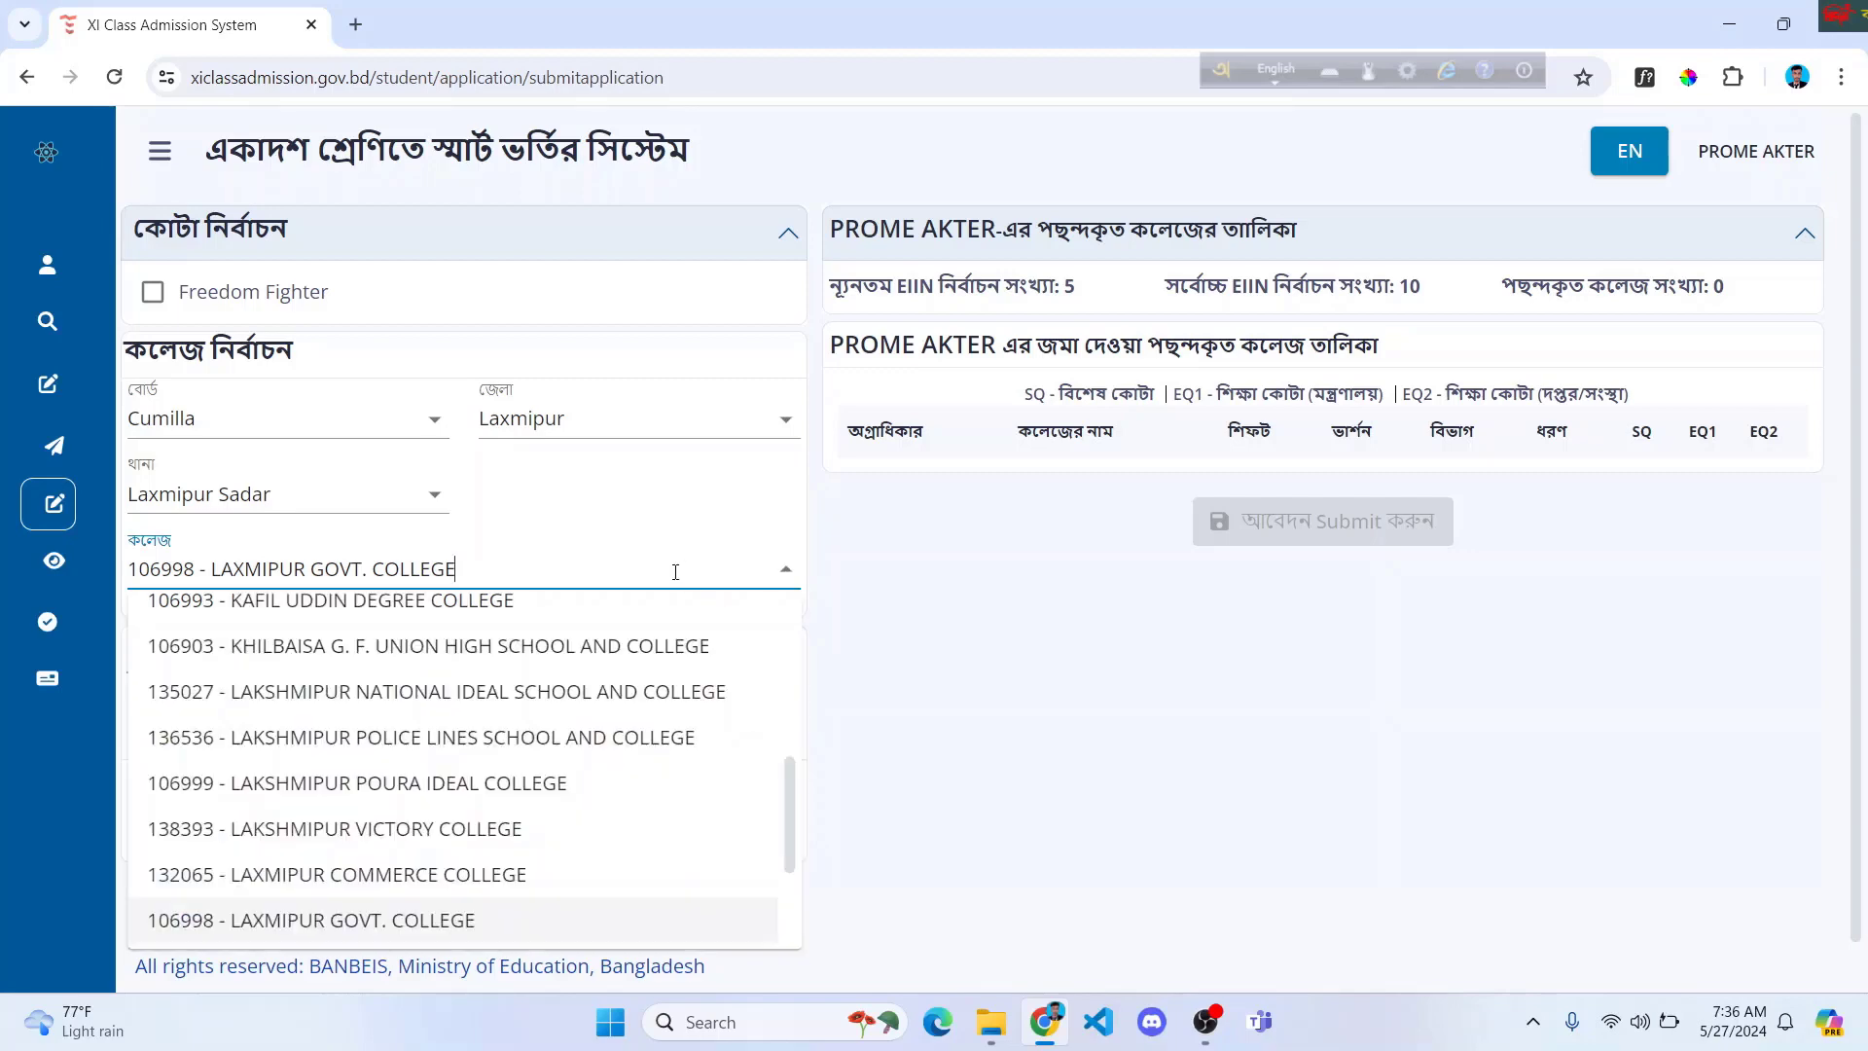
key(BackSpace)
key(BackSpace)
key(BackSpace)
key(BackSpace)
key(BackSpace)
key(BackSpace)
key(BackSpace)
key(BackSpace)
key(BackSpace)
key(BackSpace)
key(BackSpace)
key(BackSpace)
key(BackSpace)
key(BackSpace)
key(BackSpace)
key(BackSpace)
key(BackSpace)
key(BackSpace)
key(BackSpace)
key(BackSpace)
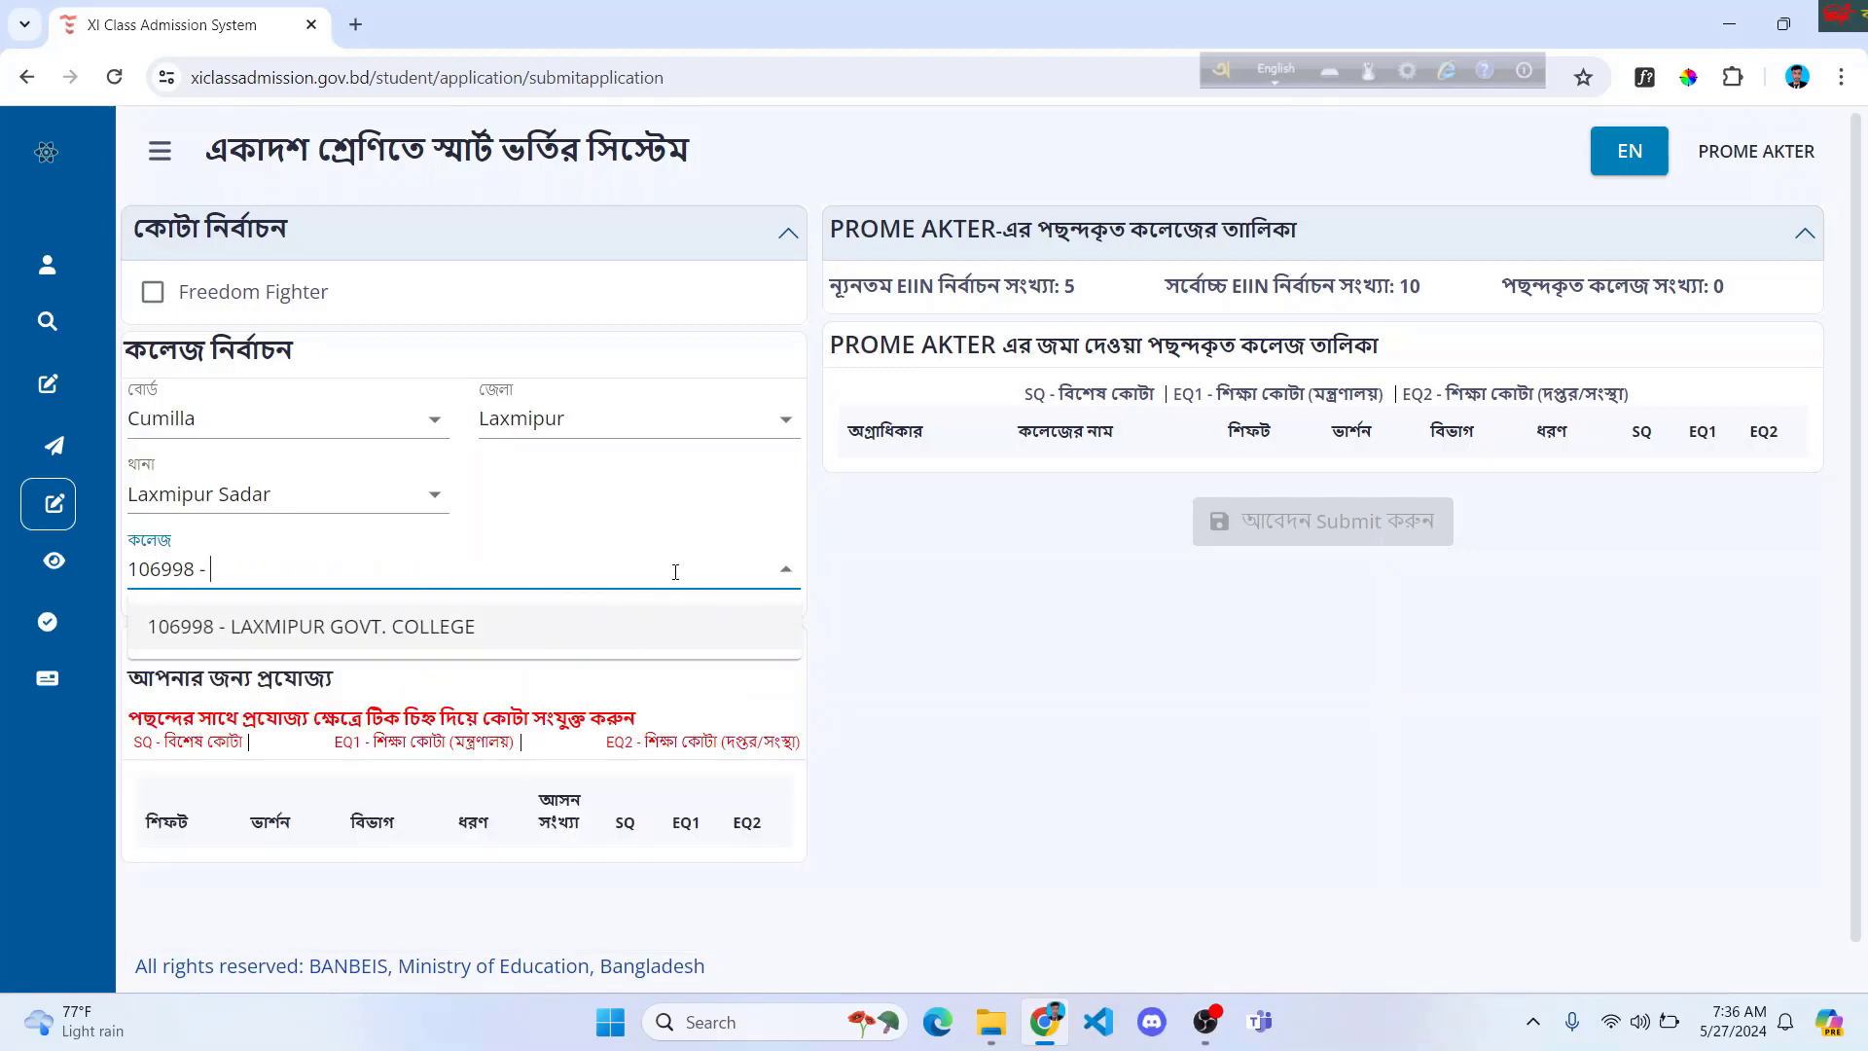
key(BackSpace)
key(BackSpace)
key(BackSpace)
key(BackSpace)
key(BackSpace)
key(BackSpace)
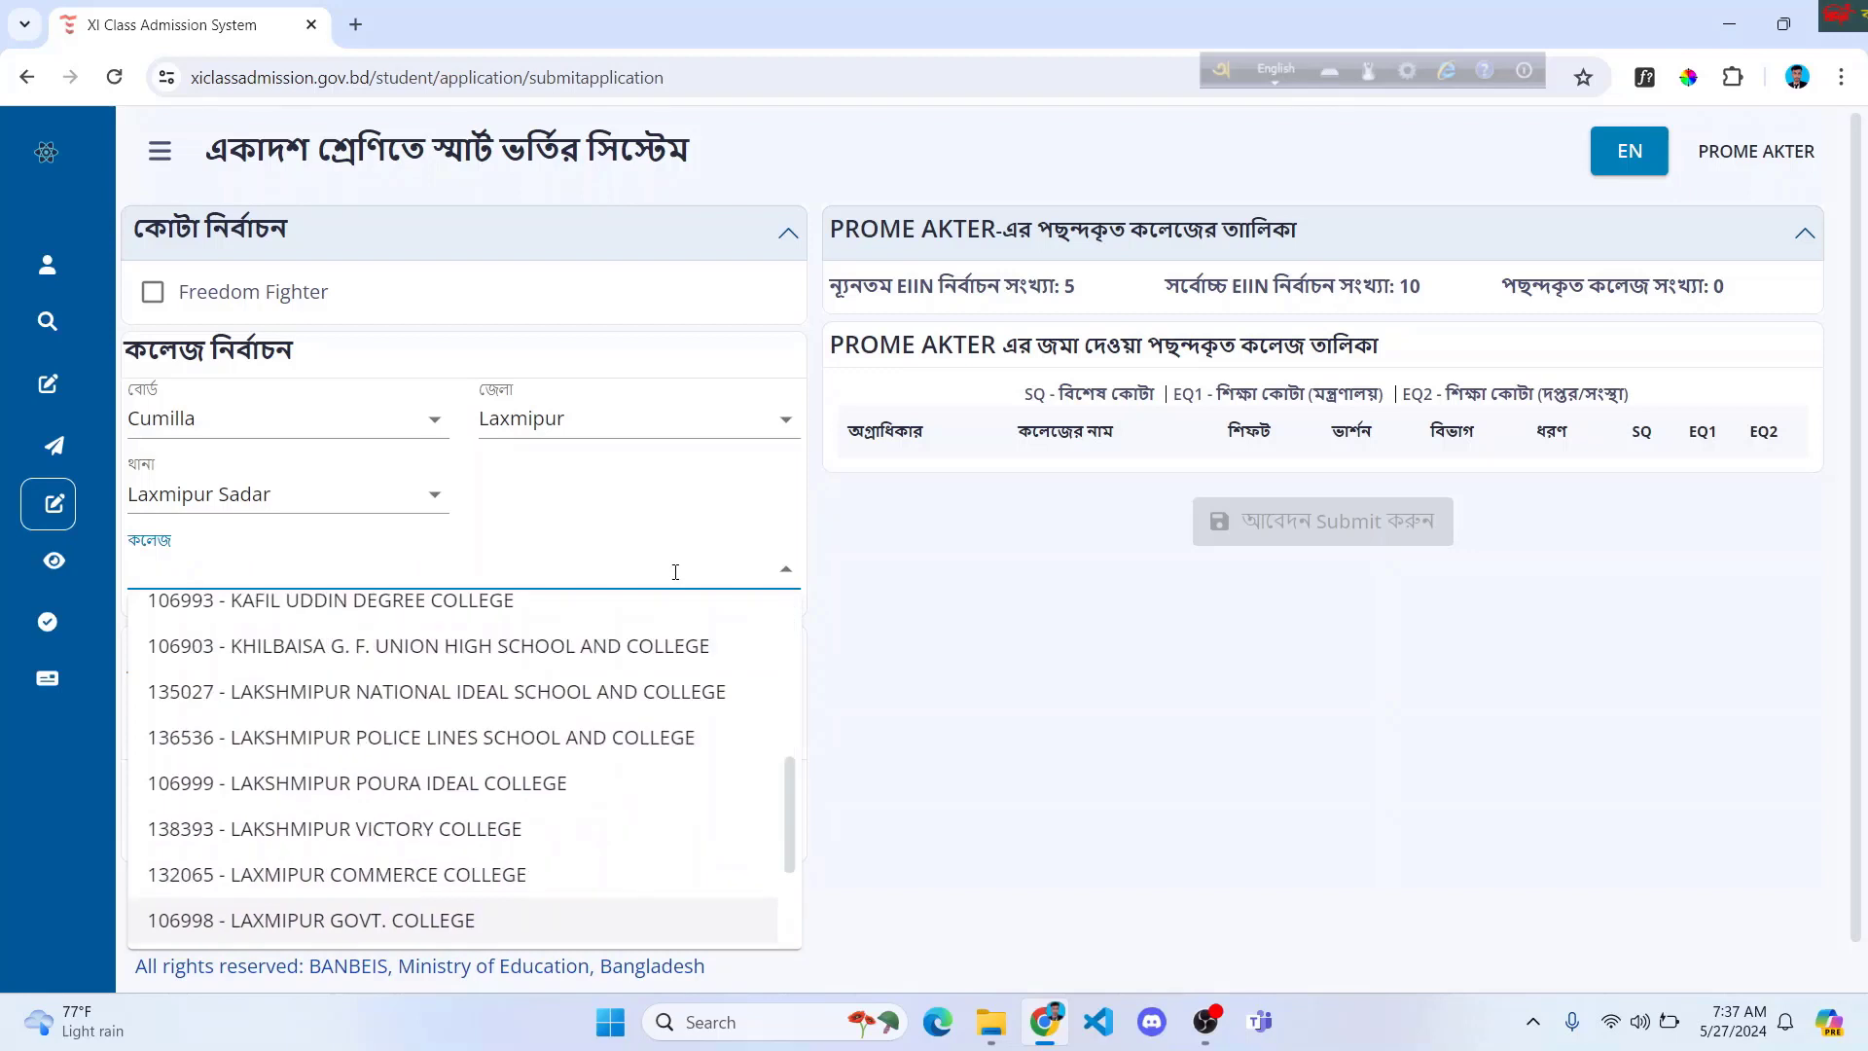
text(Lak)
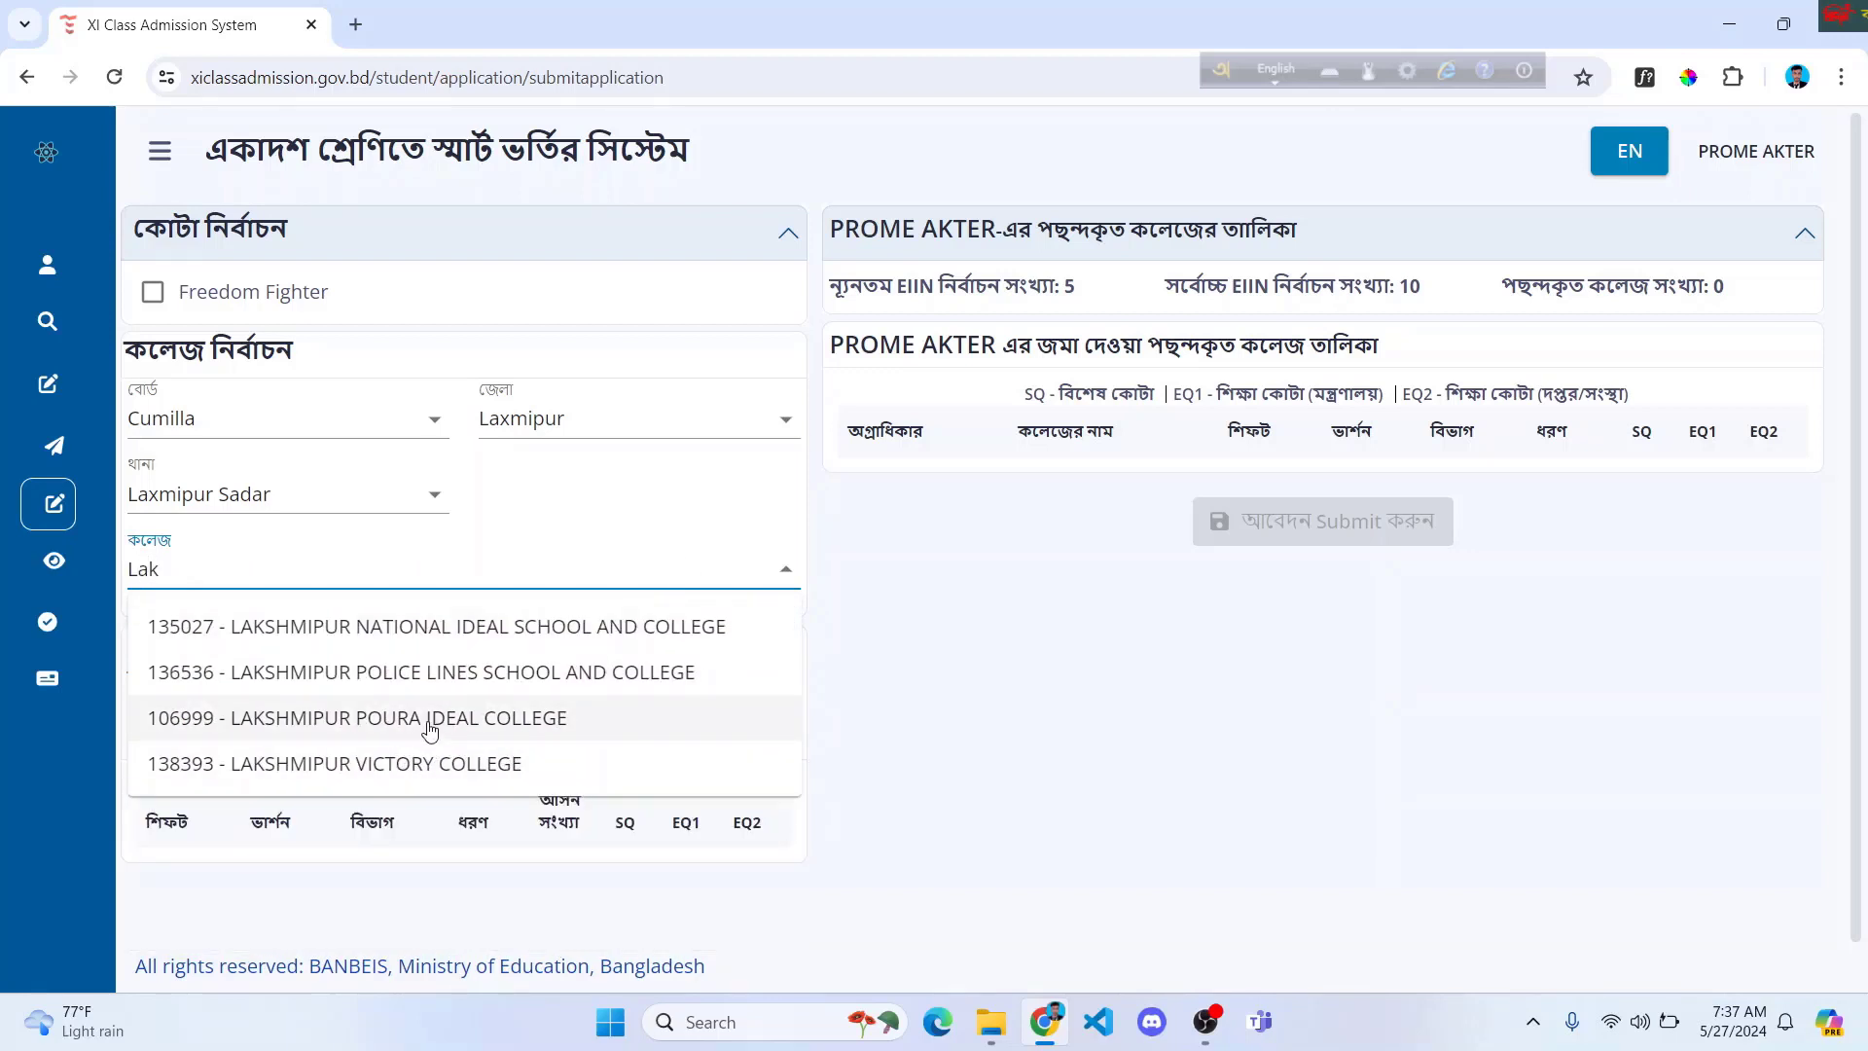
text(sh)
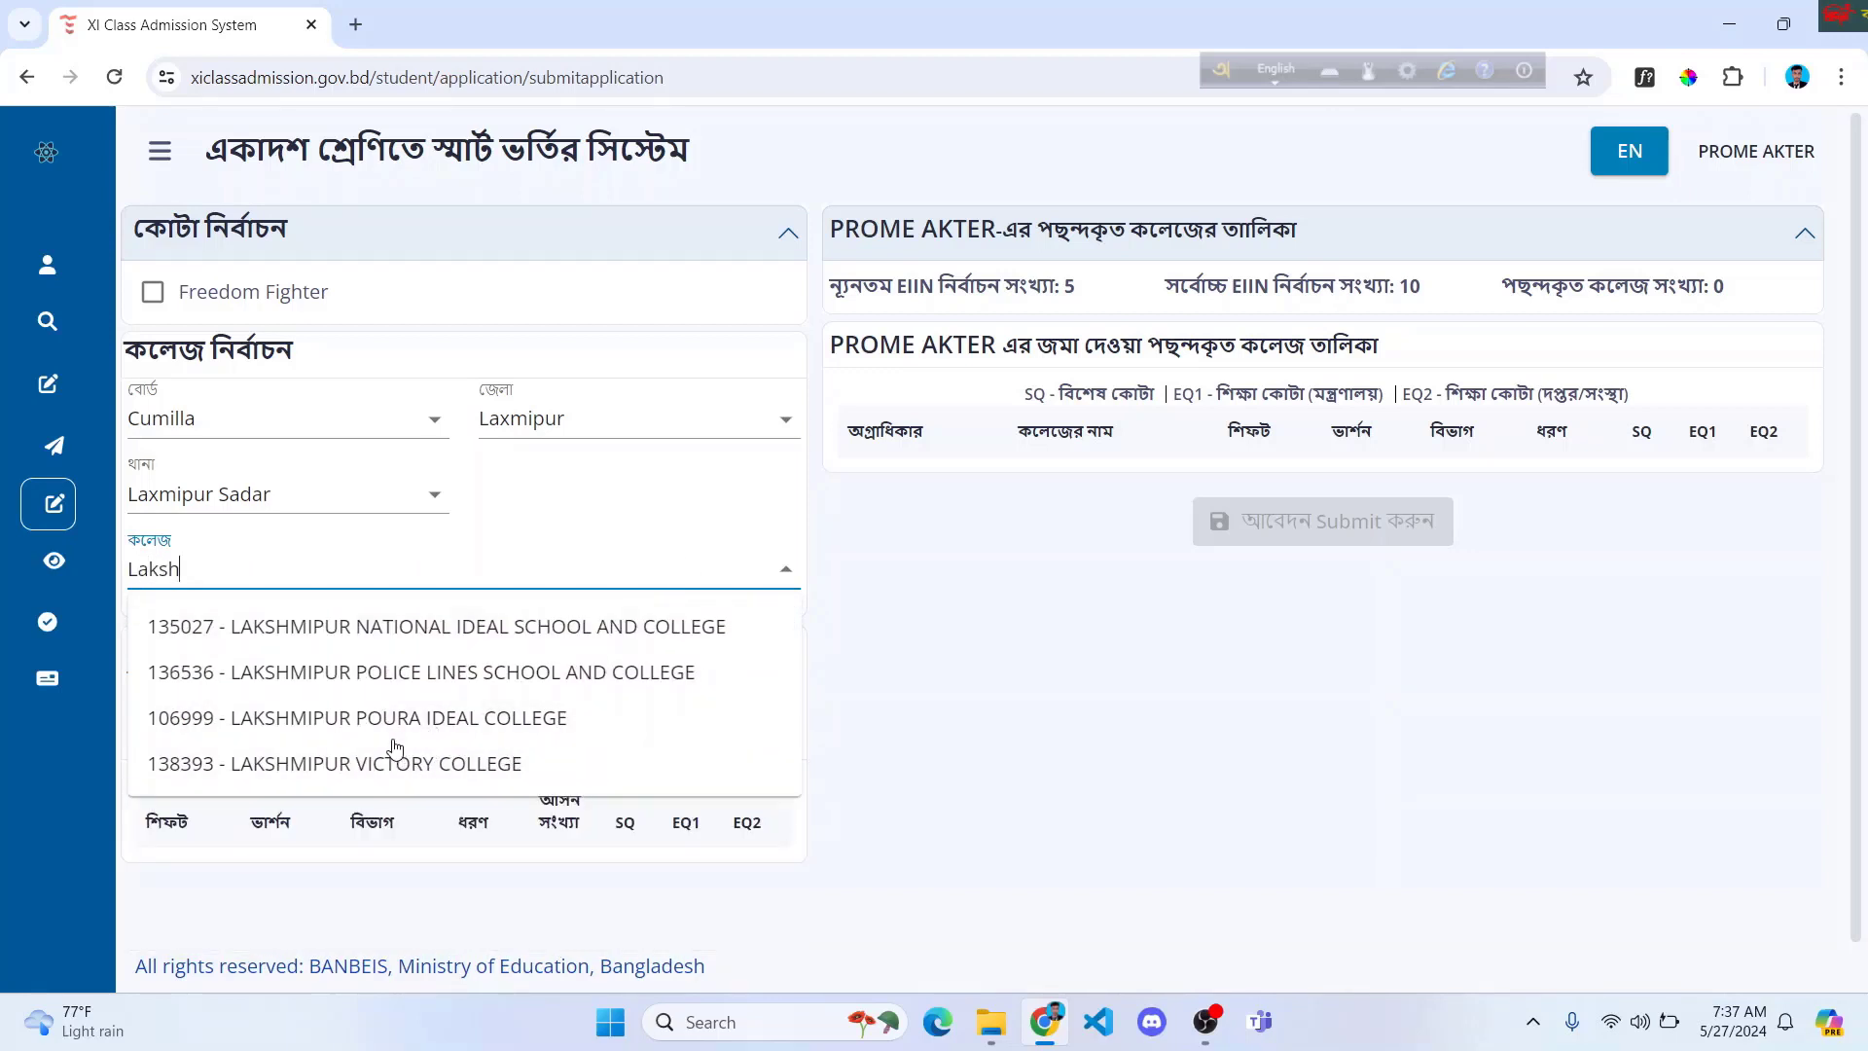
key(BackSpace)
key(BackSpace)
key(BackSpace)
key(BackSpace)
key(BackSpace)
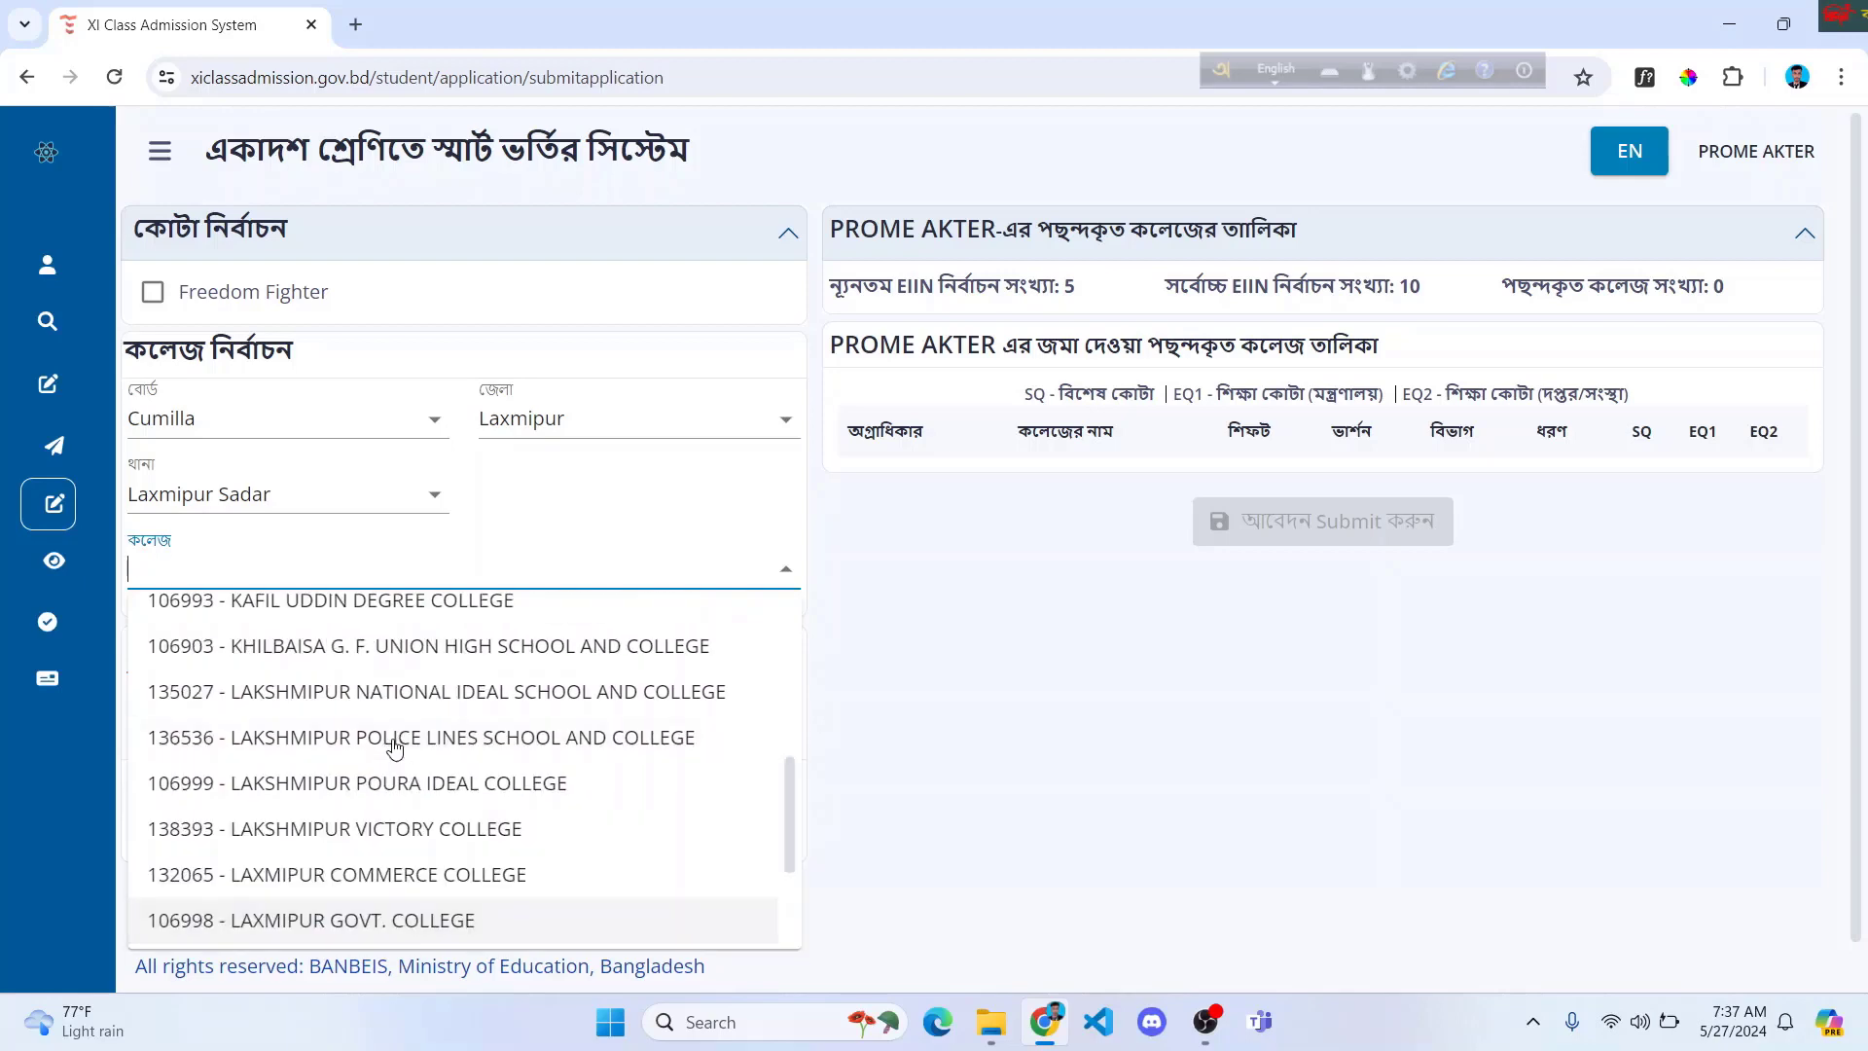
scroll(397, 768, down, 3)
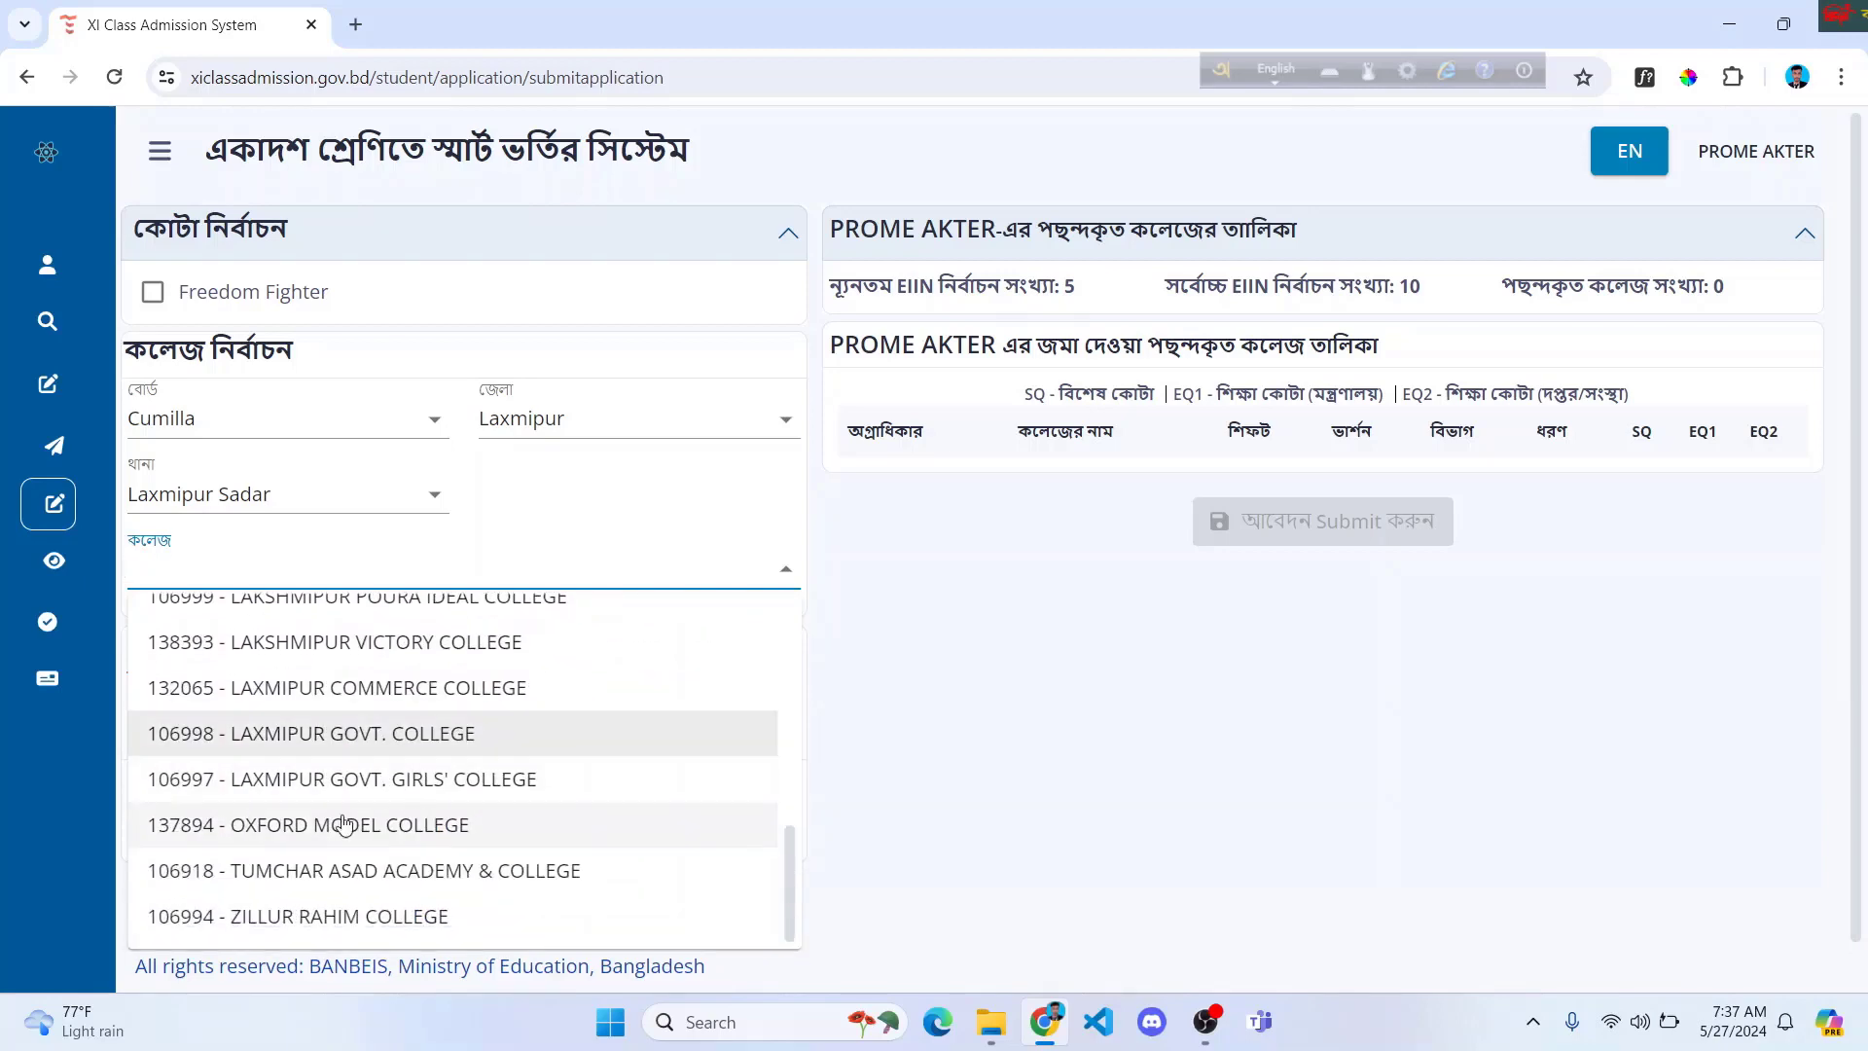
click(381, 781)
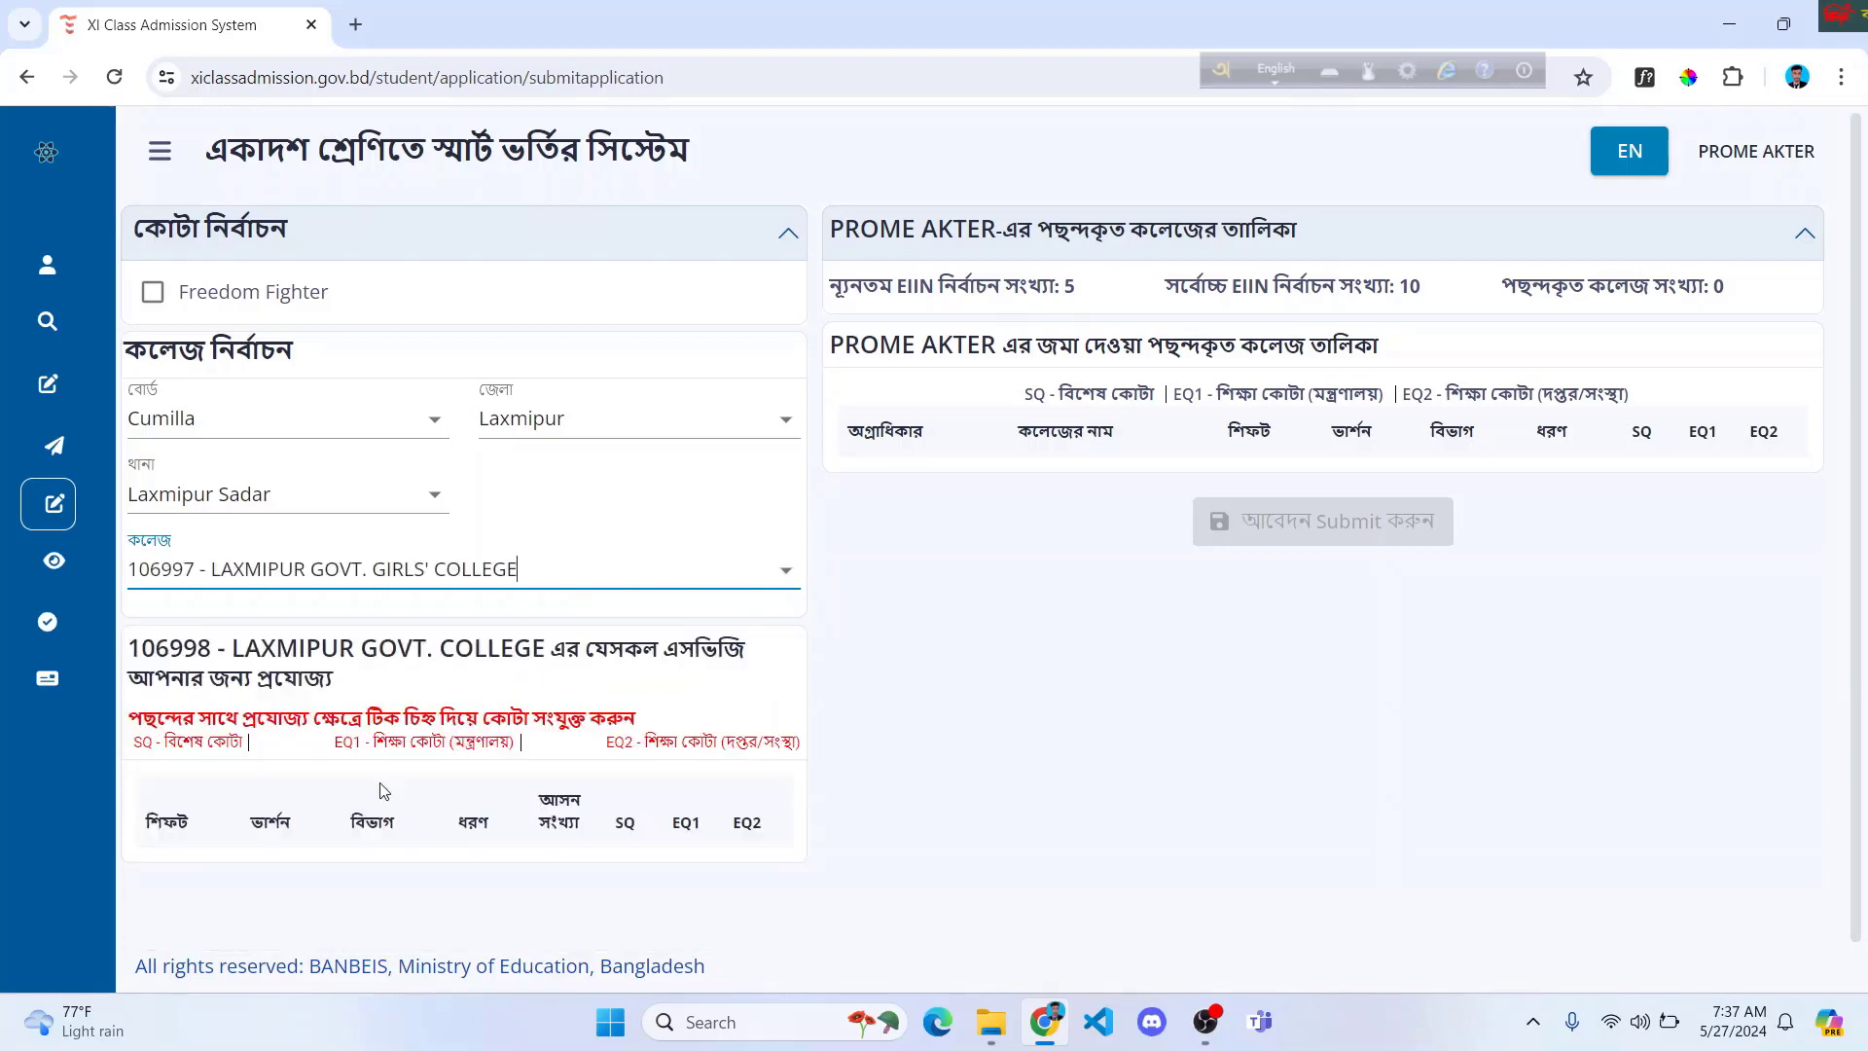
scroll(361, 815, down, 1)
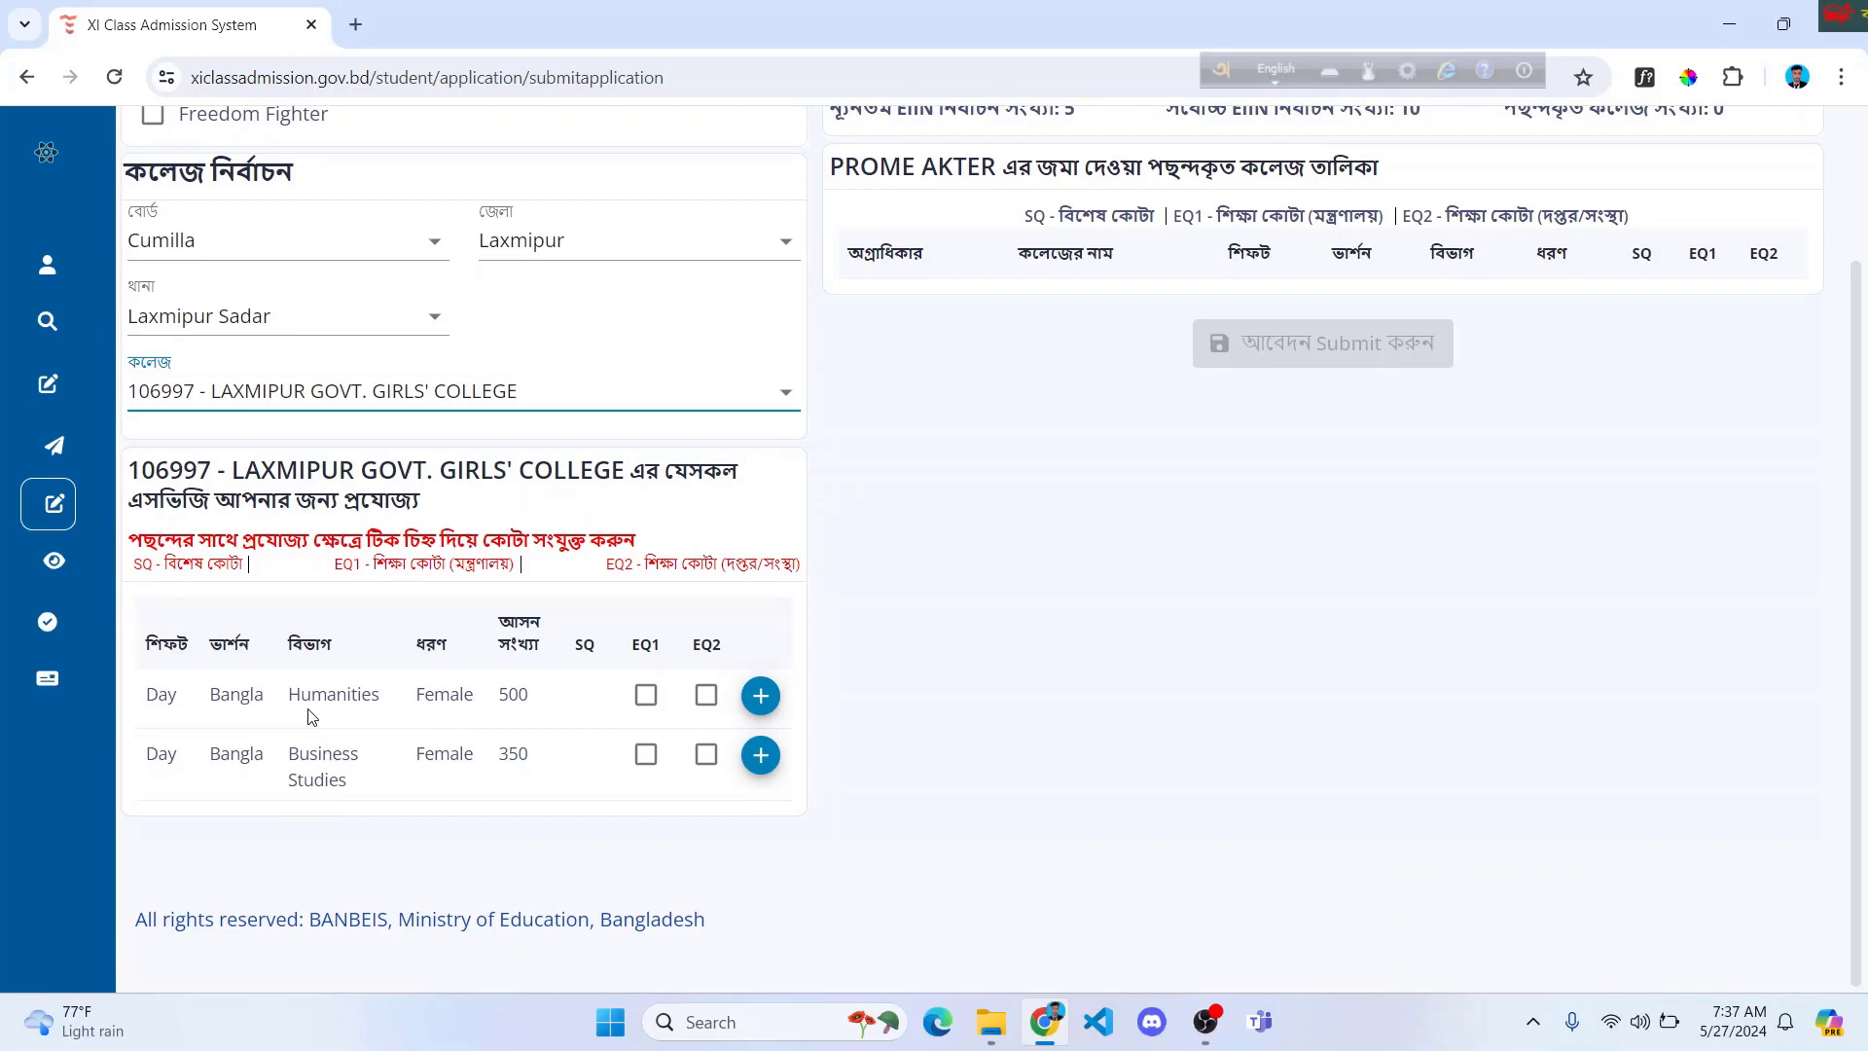
scroll(311, 716, up, 1)
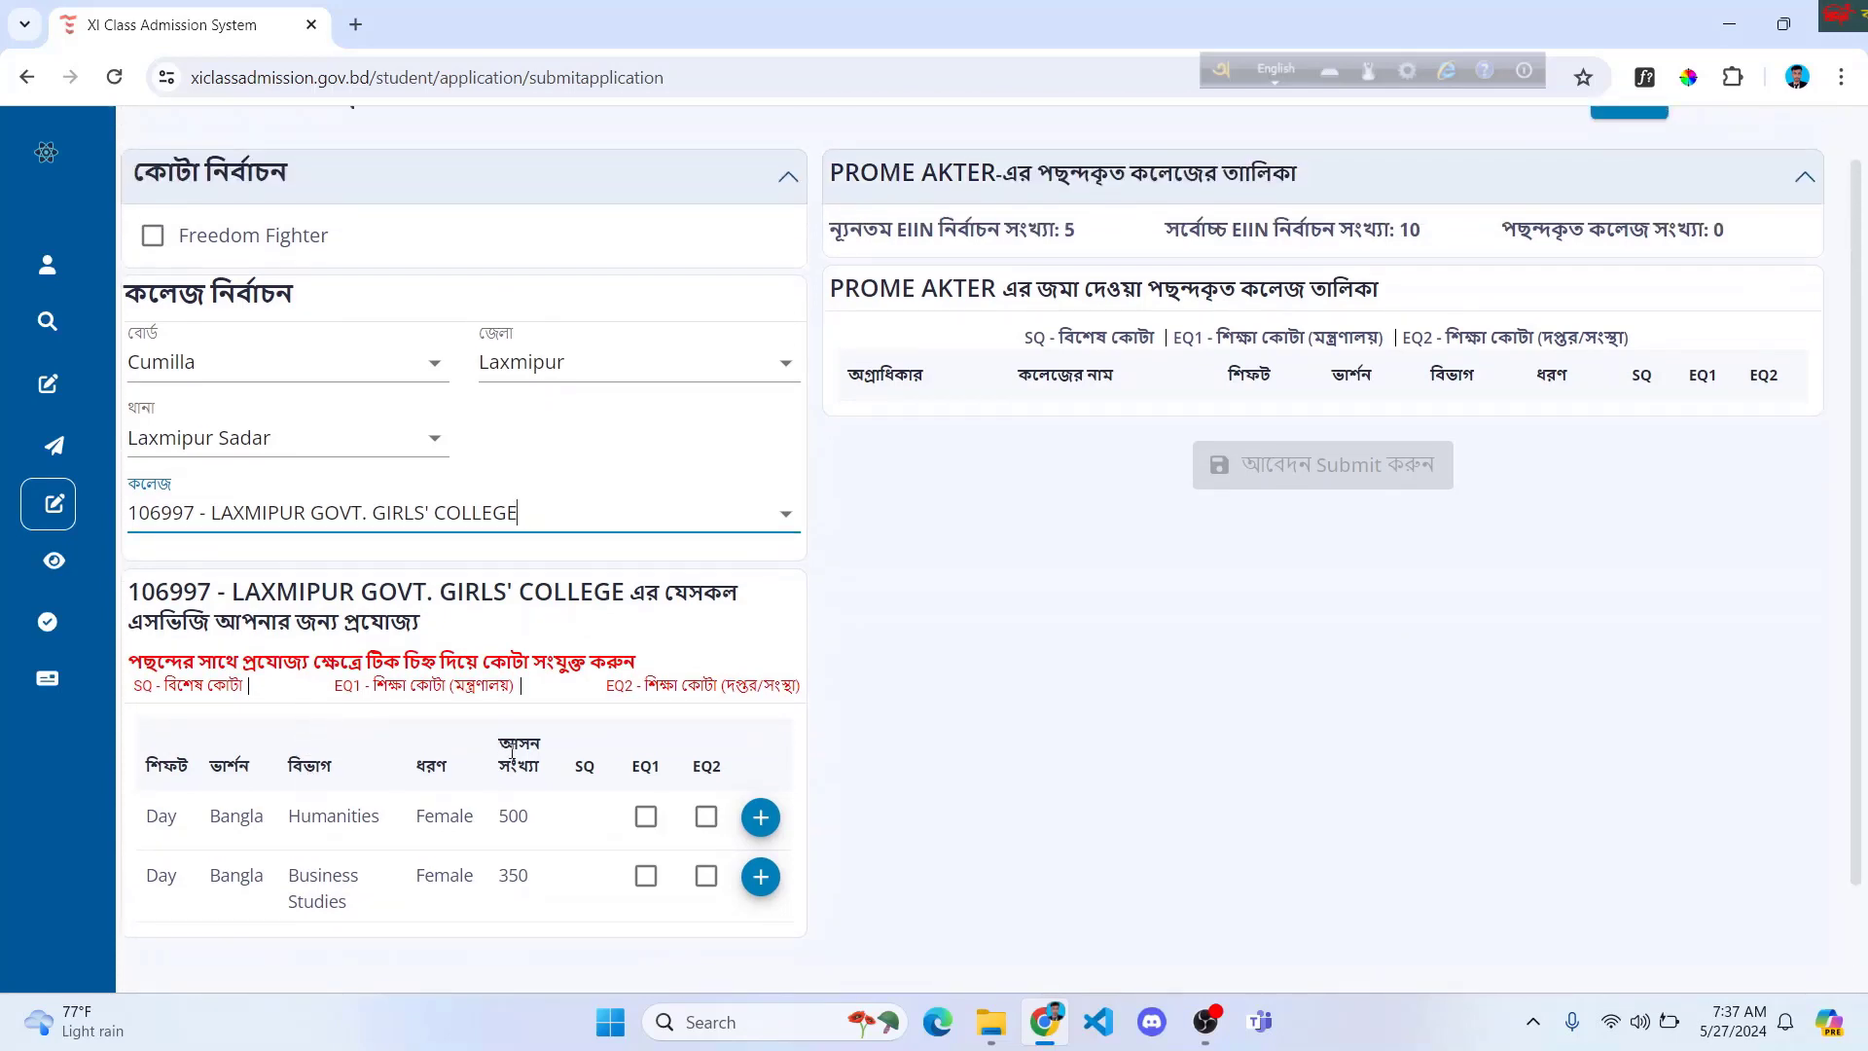
click(764, 822)
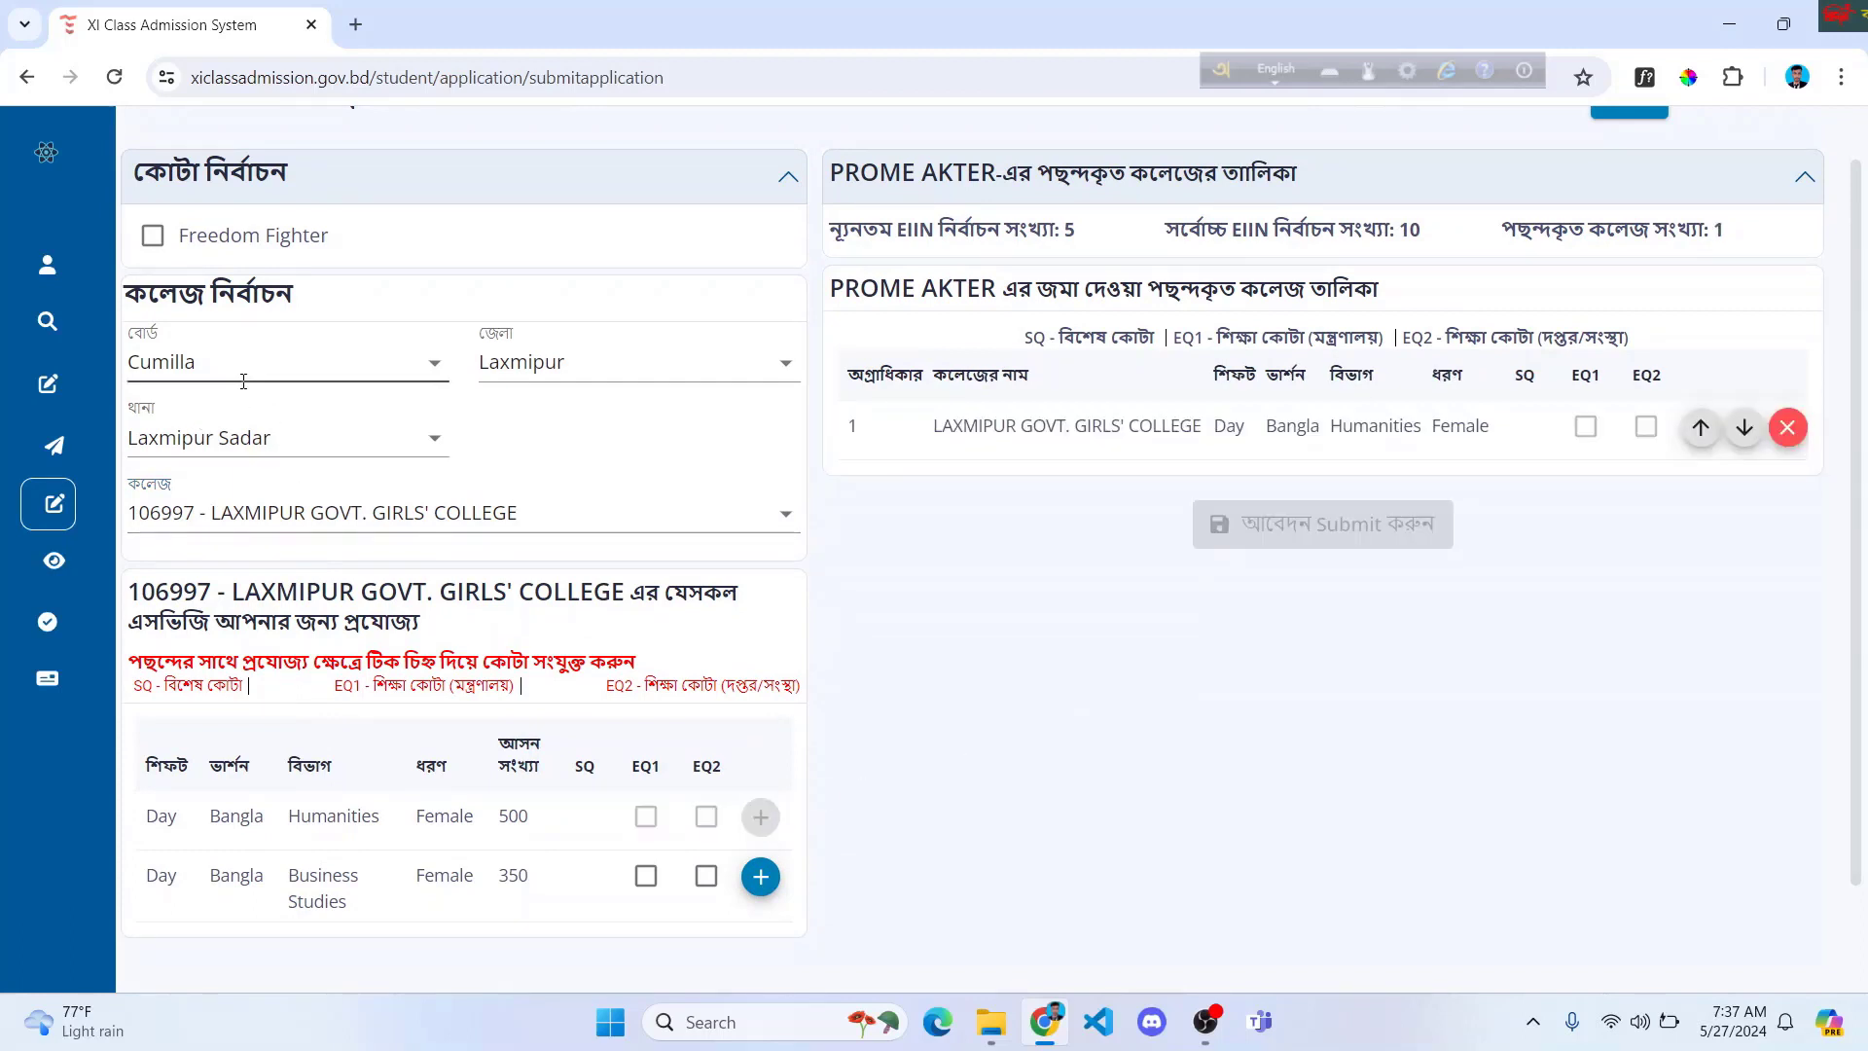
Step: Add 106996 - Dalal Bazar College's Humanities program as the second choice
click(695, 526)
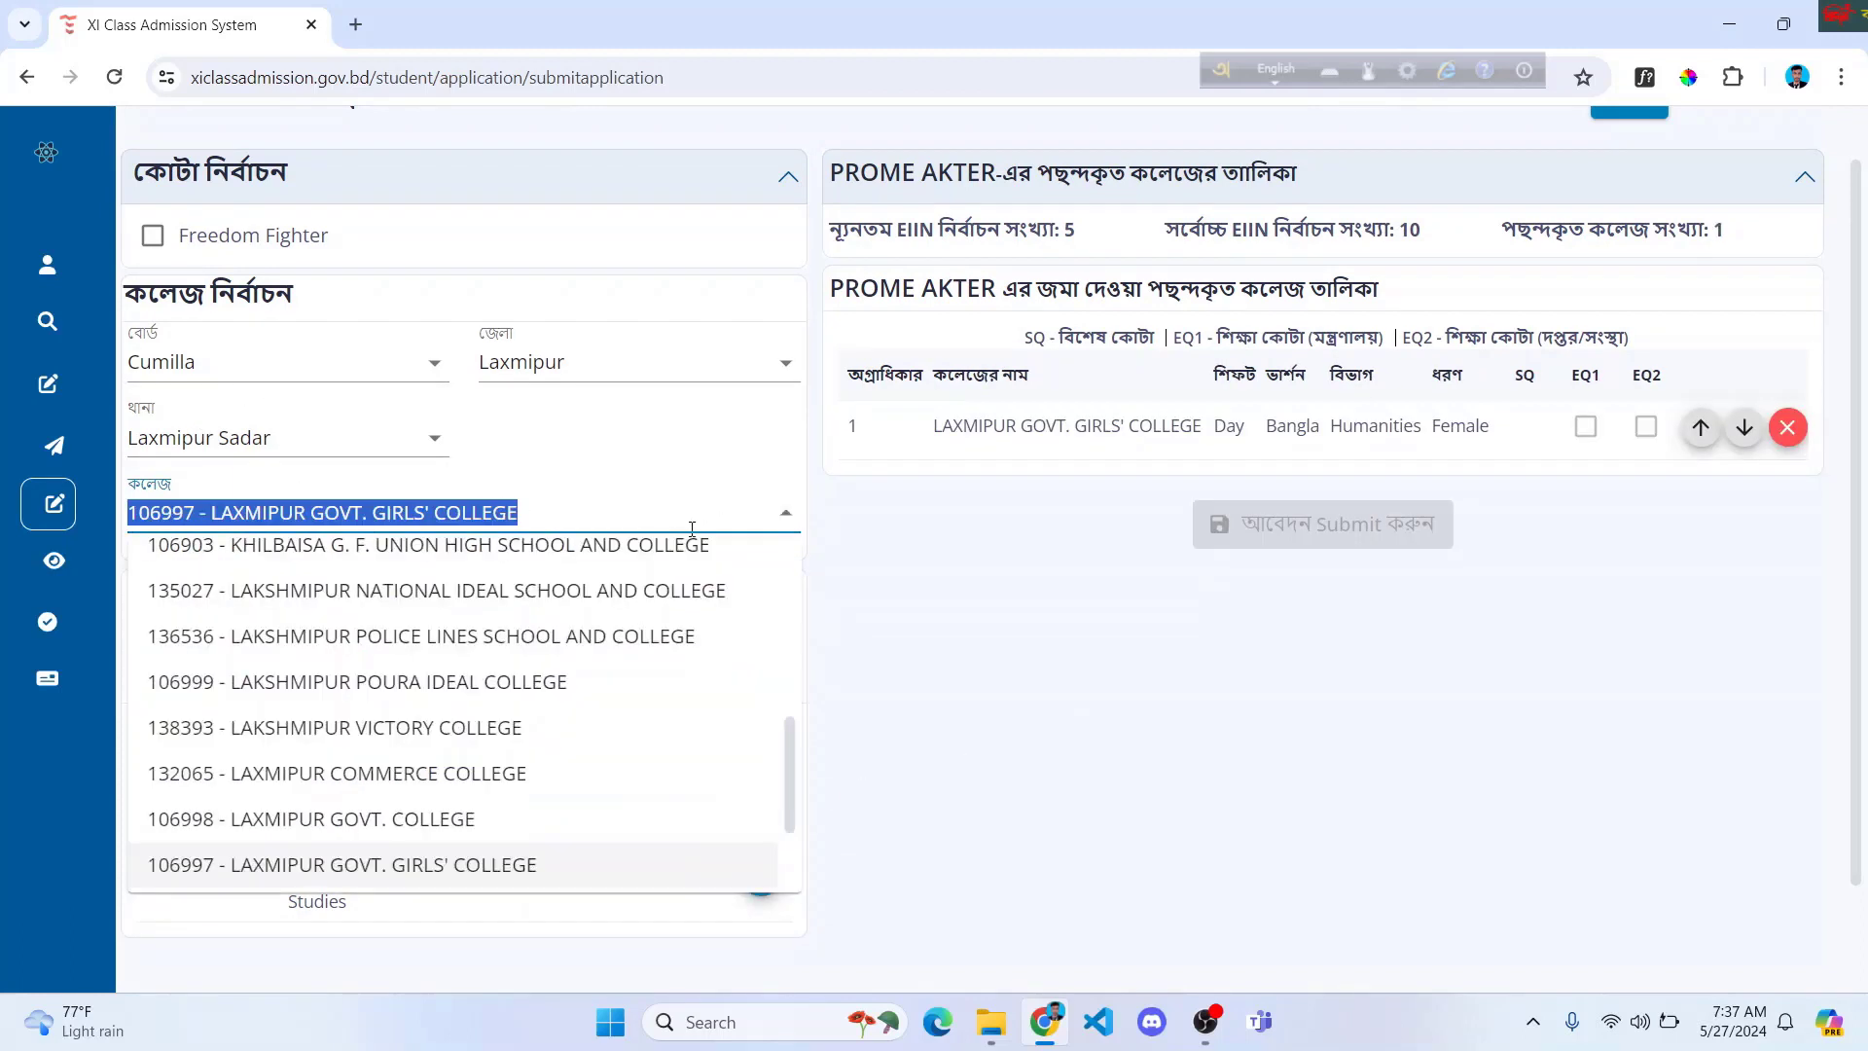
scroll(491, 608, down, 2)
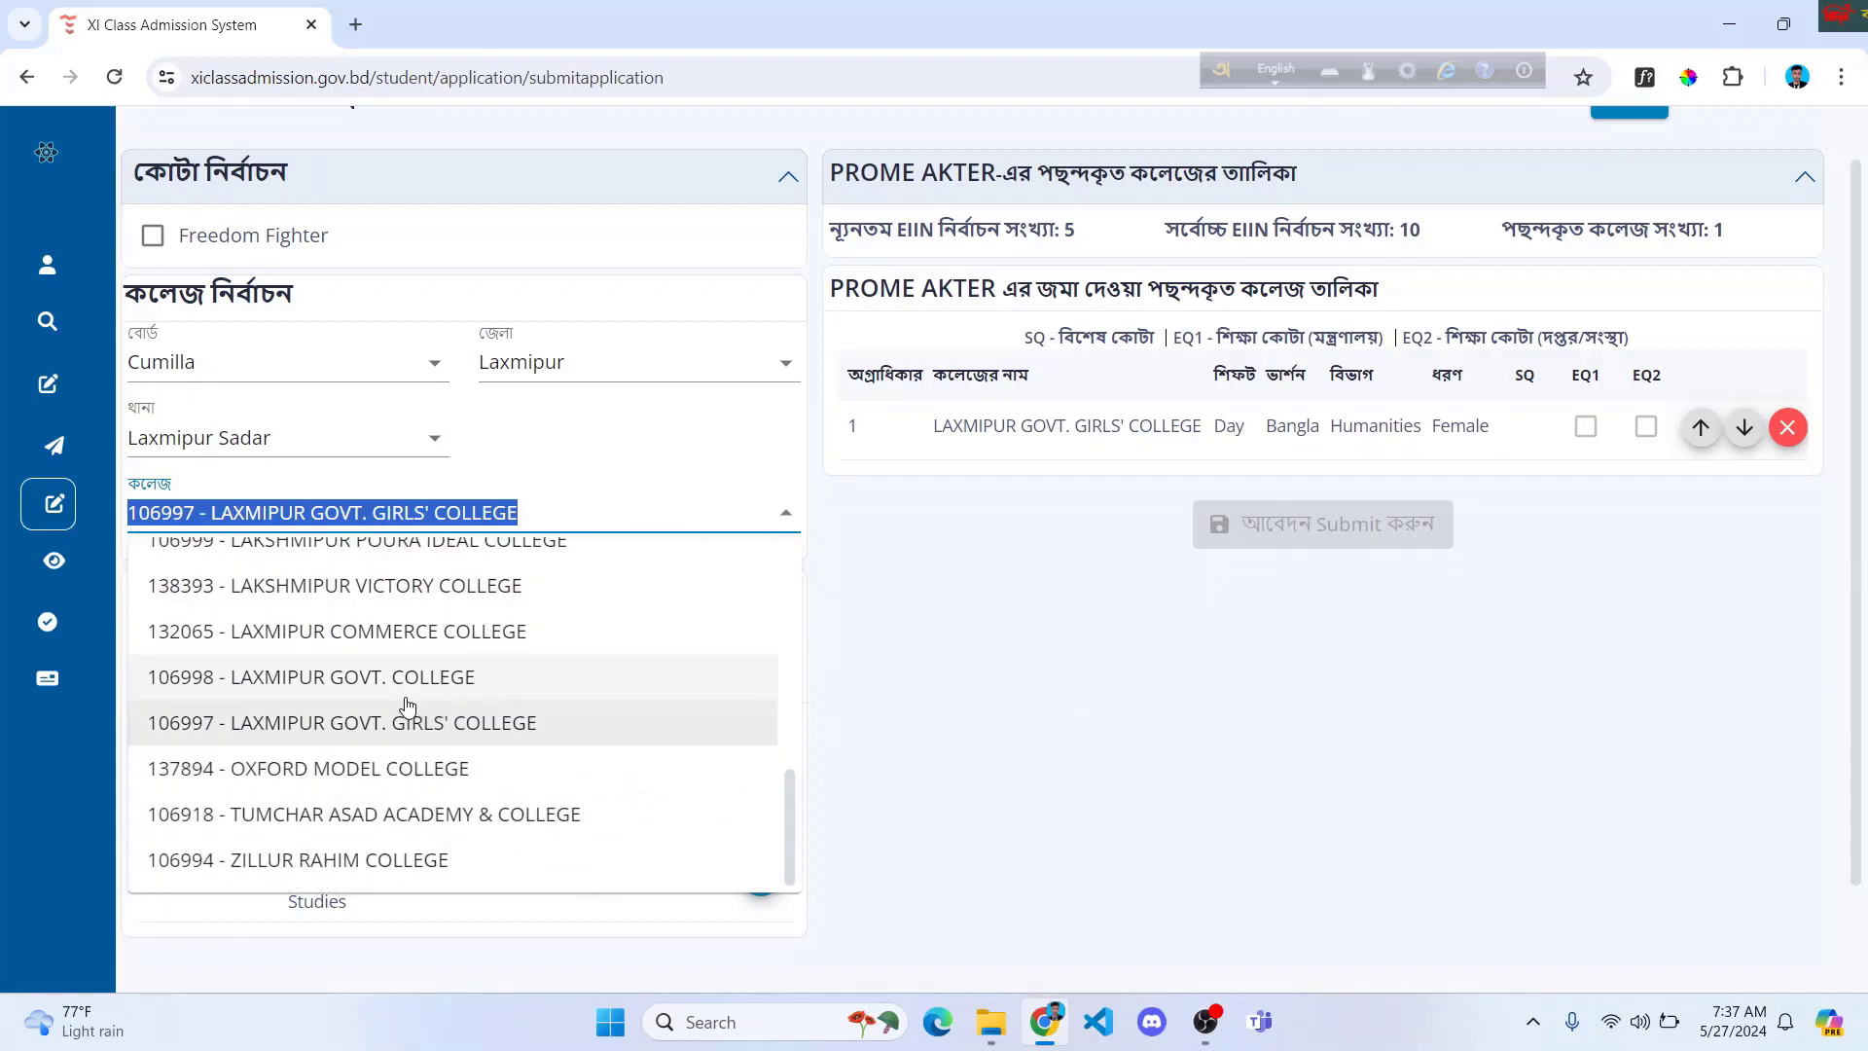
scroll(370, 681, up, 3)
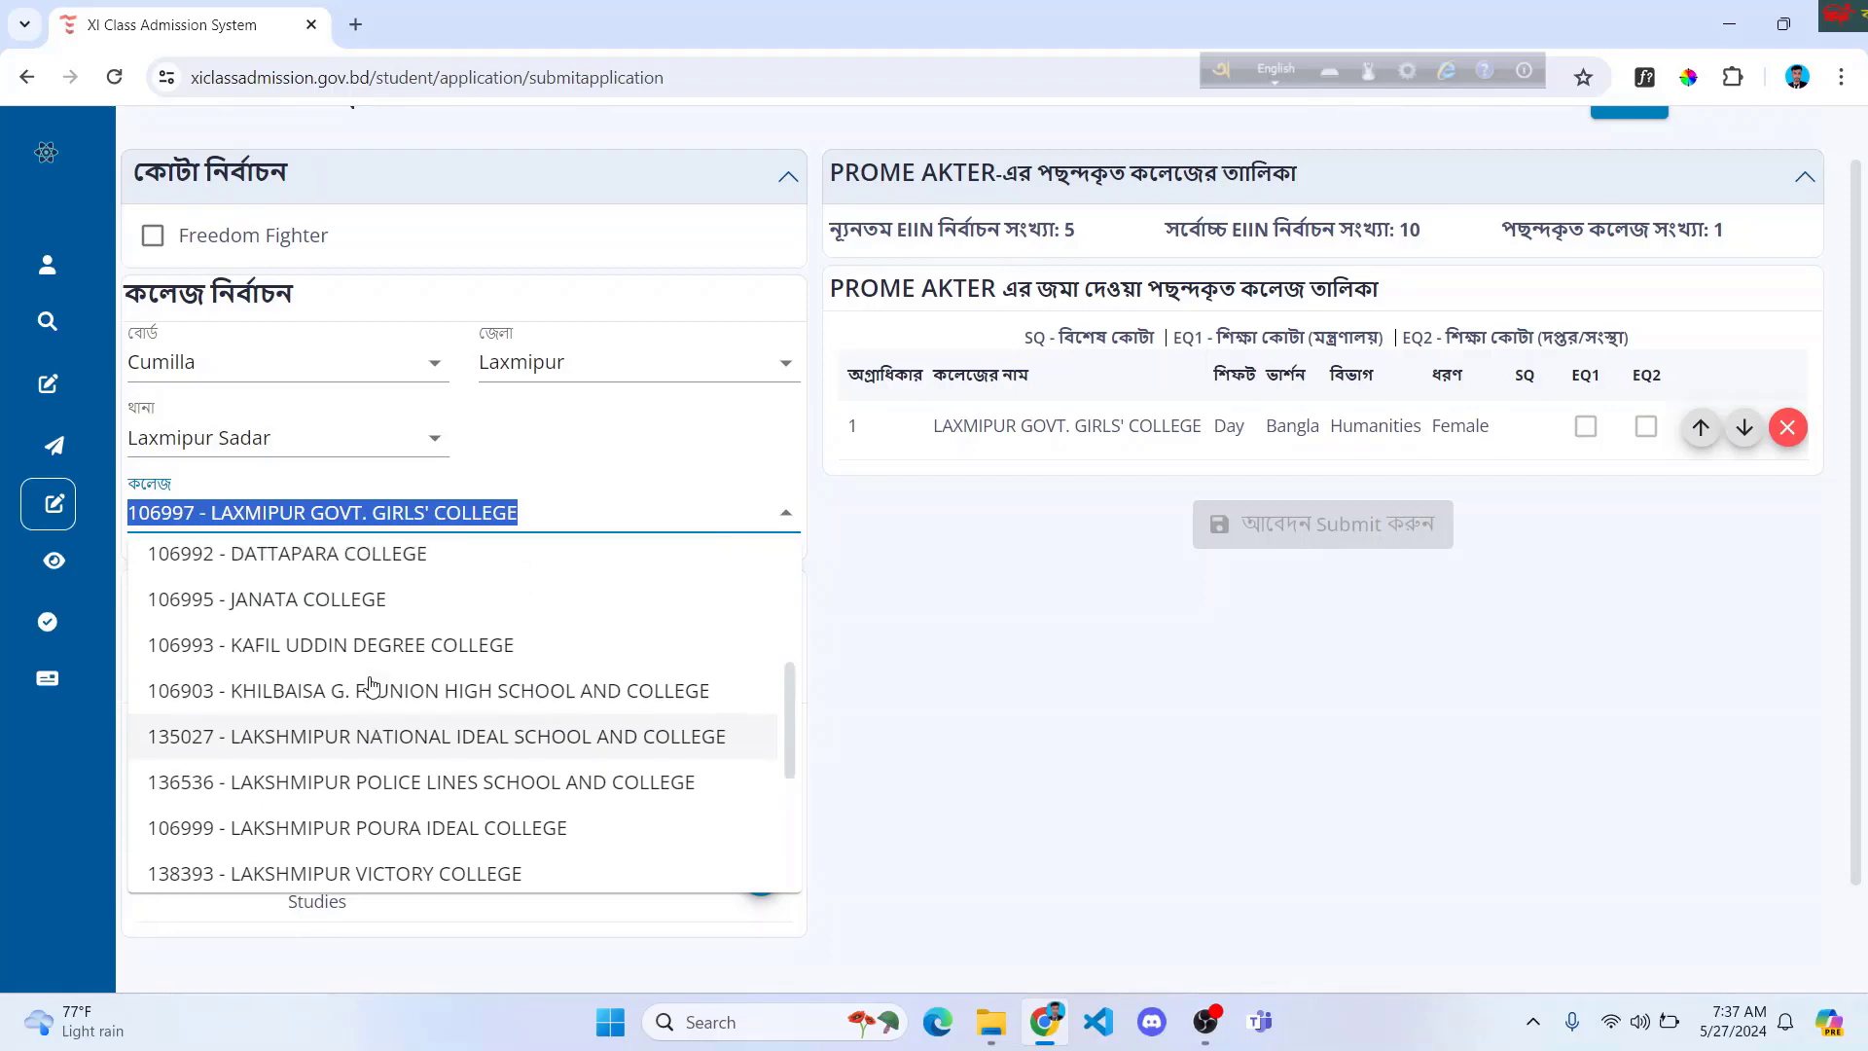
scroll(369, 684, up, 2)
click(363, 708)
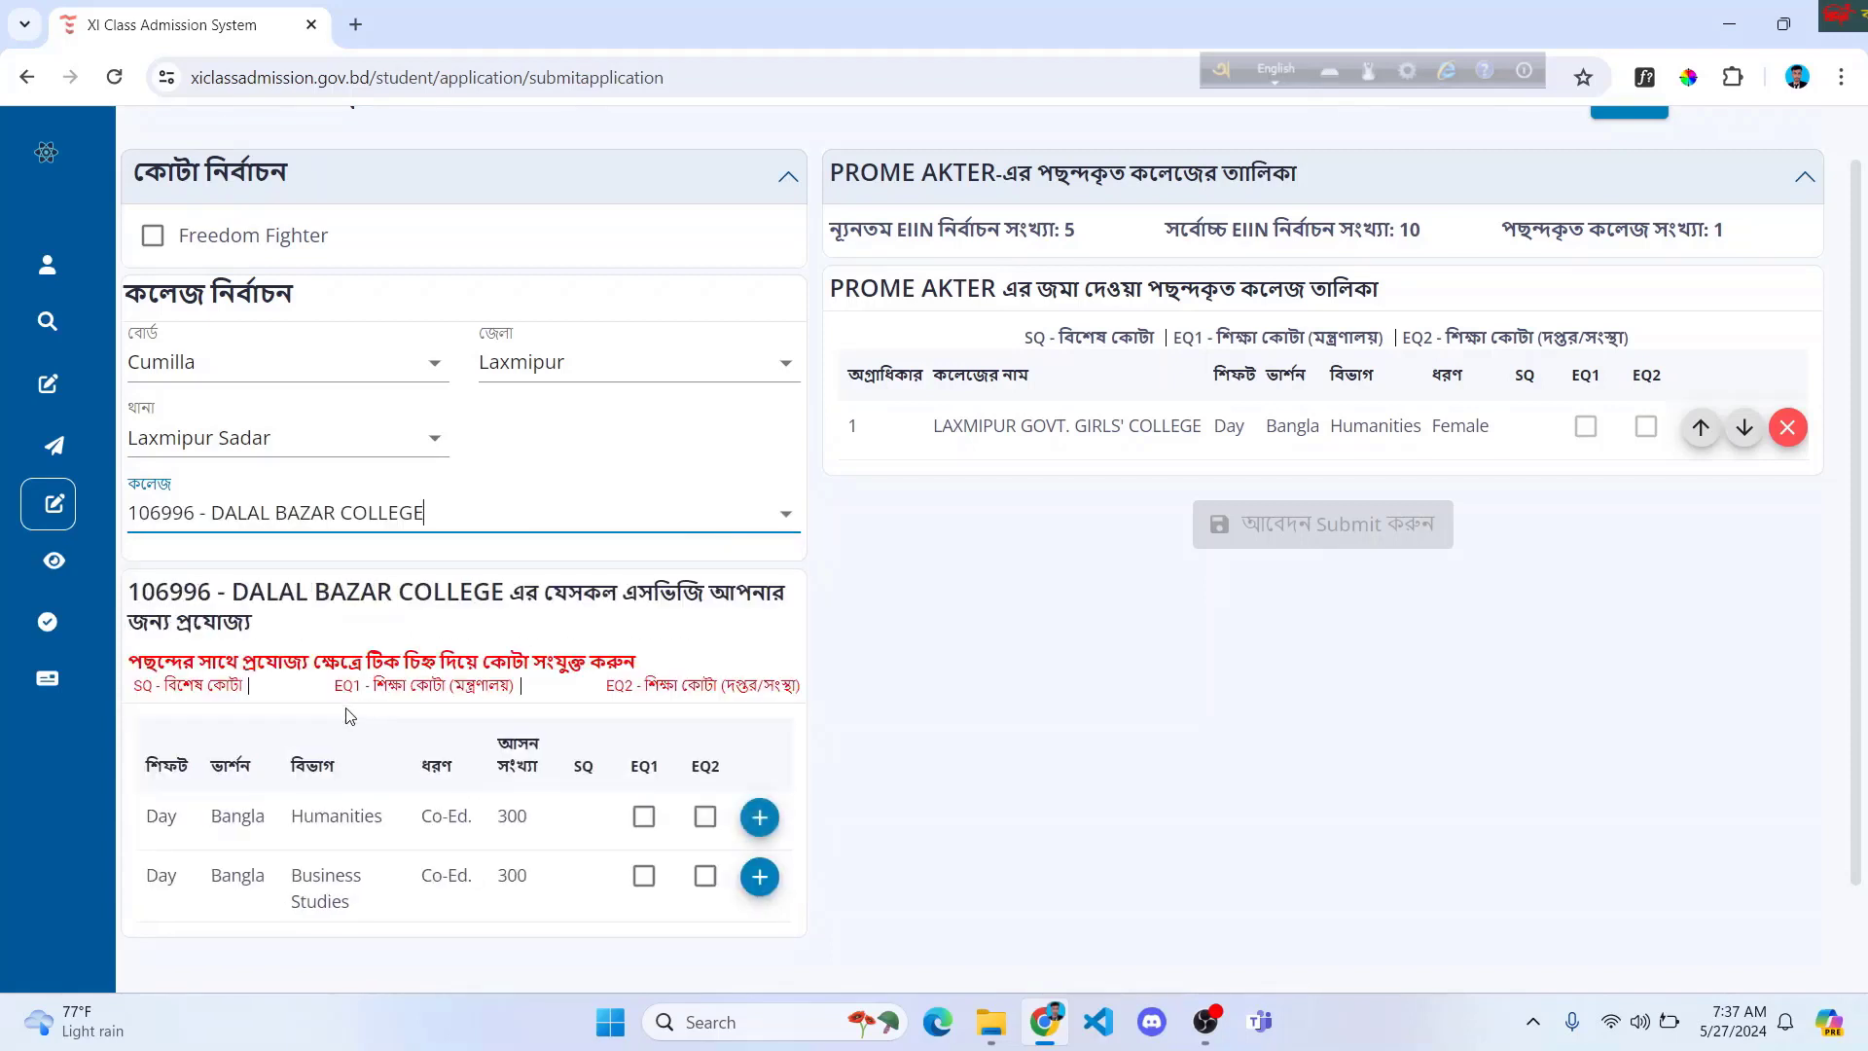
click(760, 817)
Step: Clear the College field and bring up the thana options
click(450, 501)
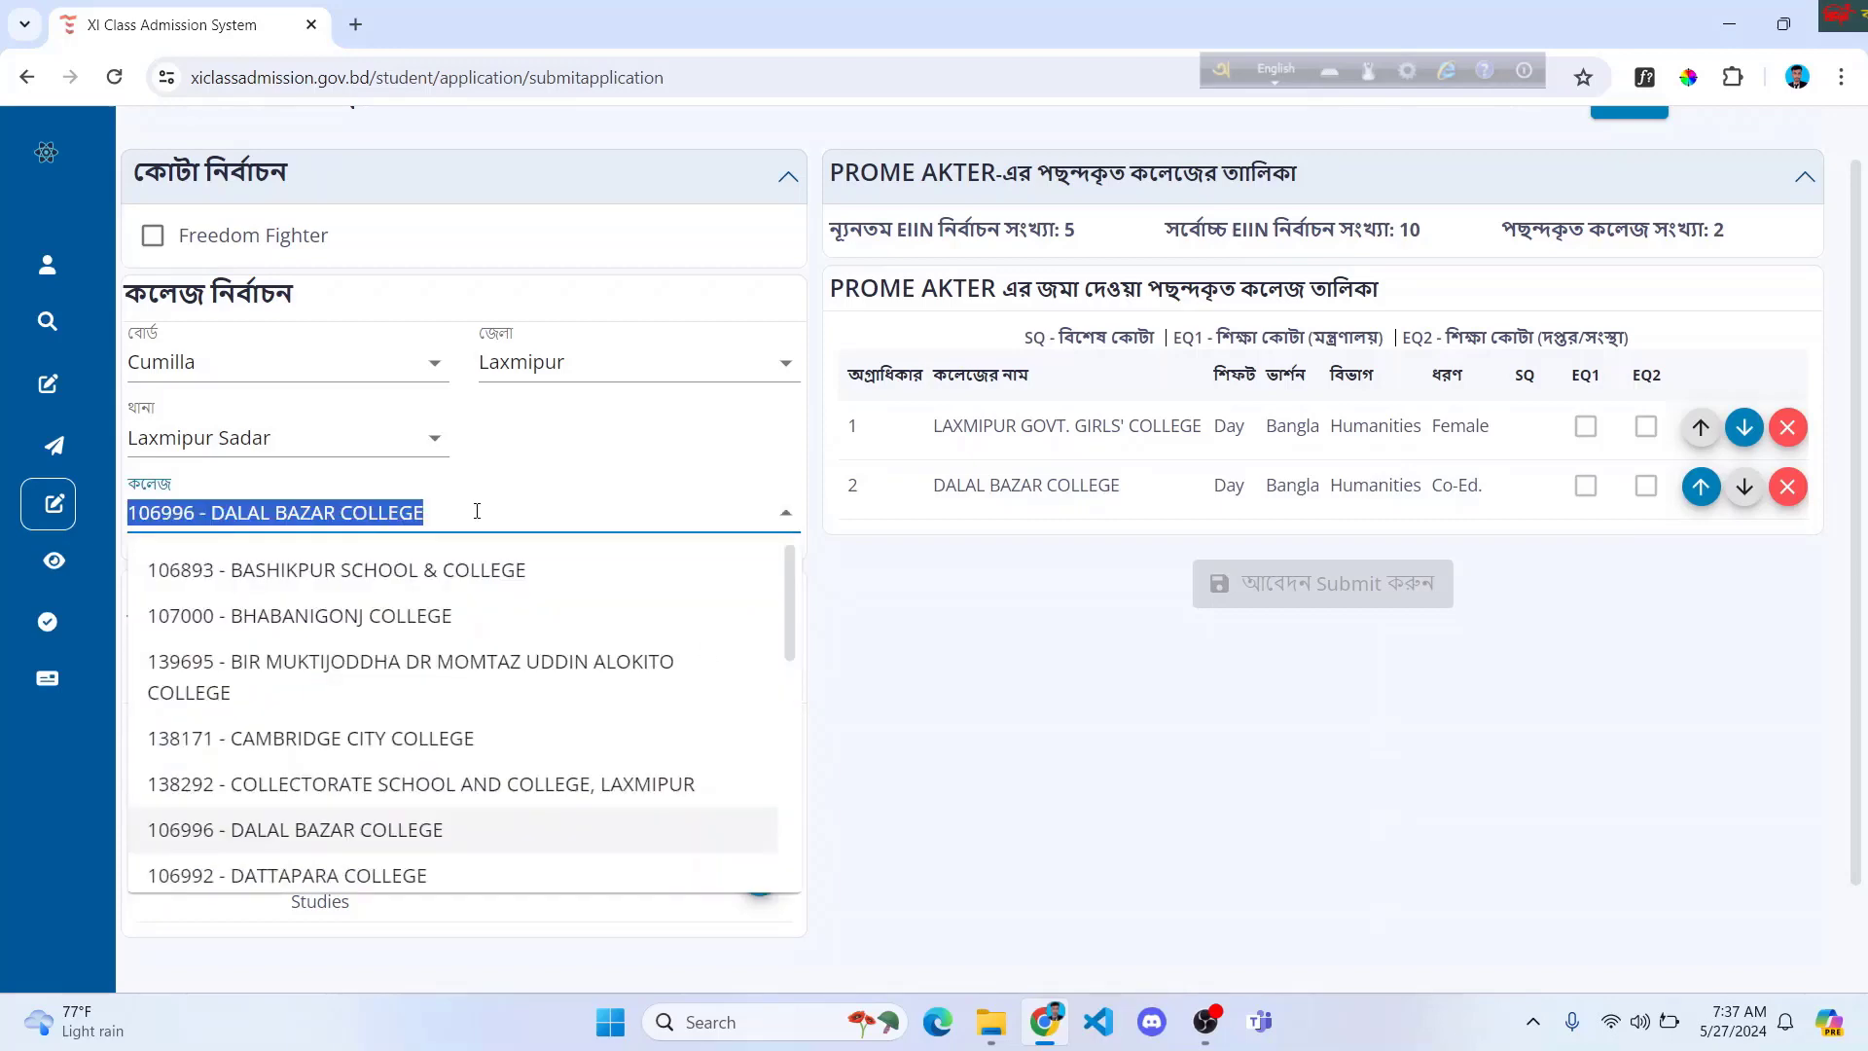
key(BackSpace)
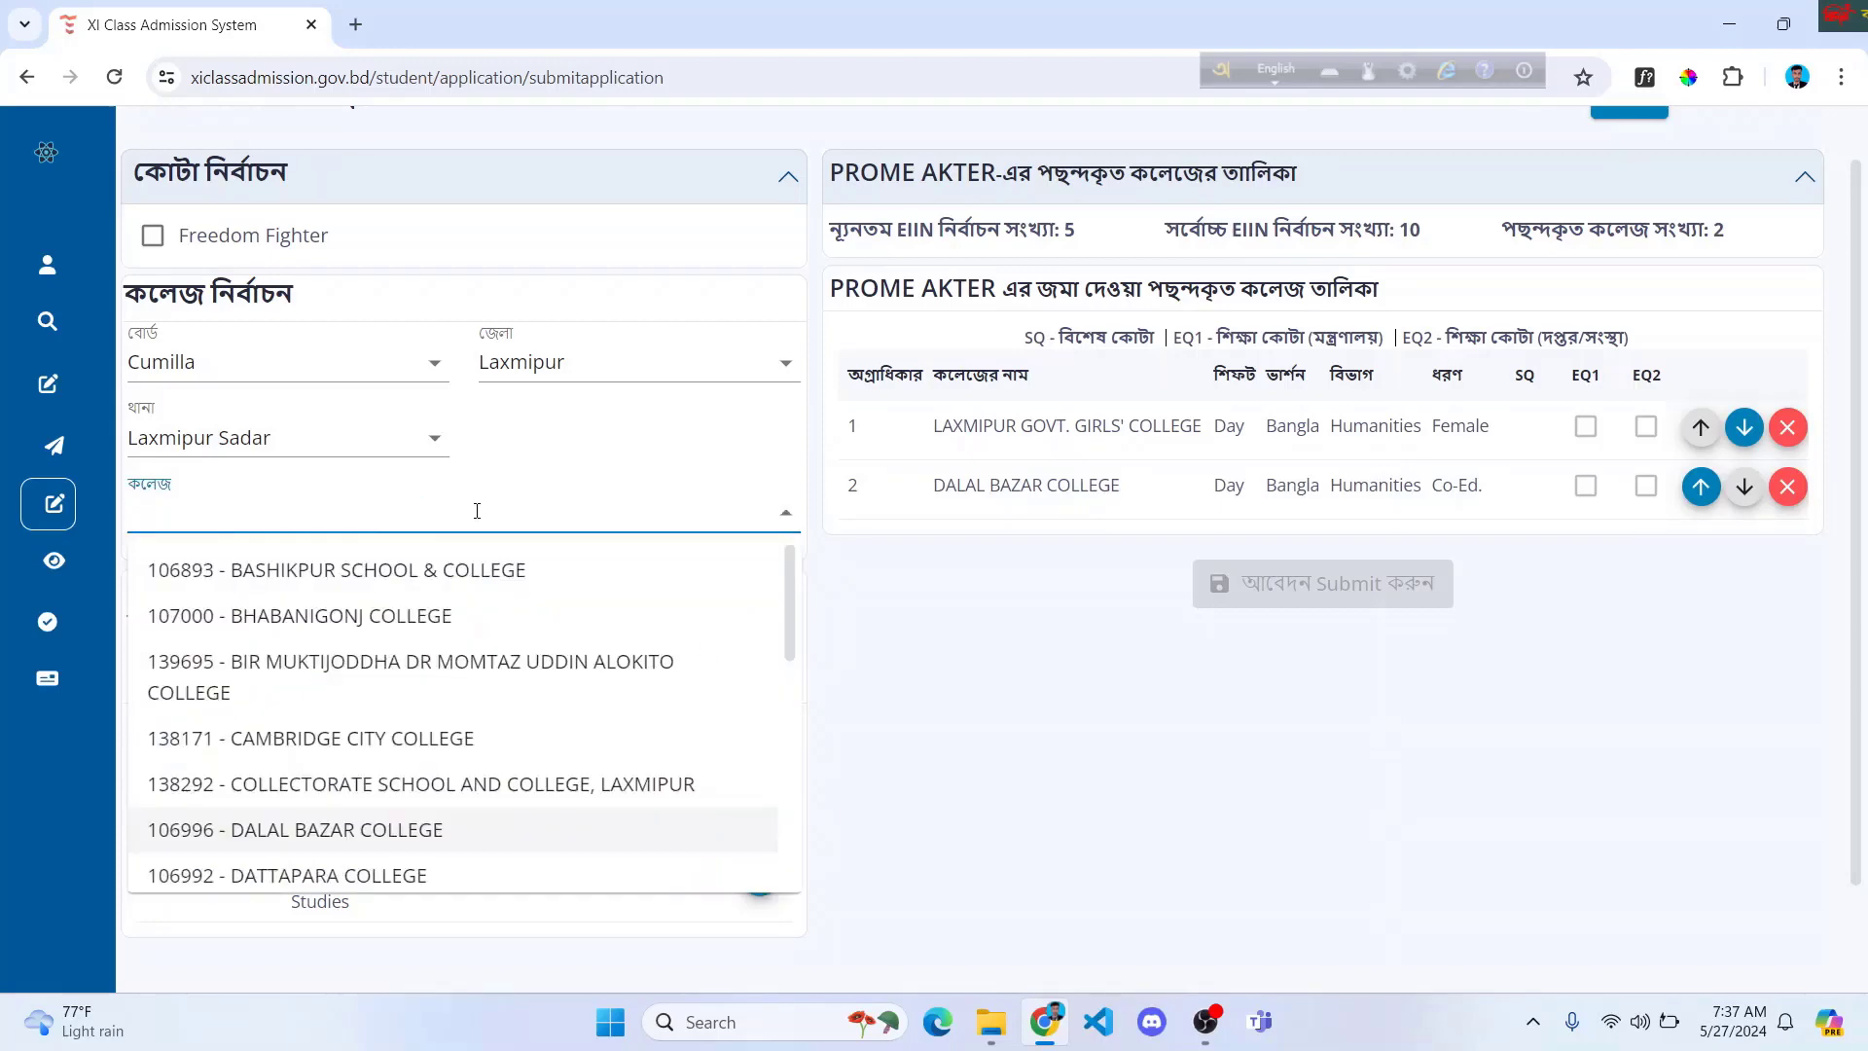
scroll(477, 510, up, 1)
click(334, 491)
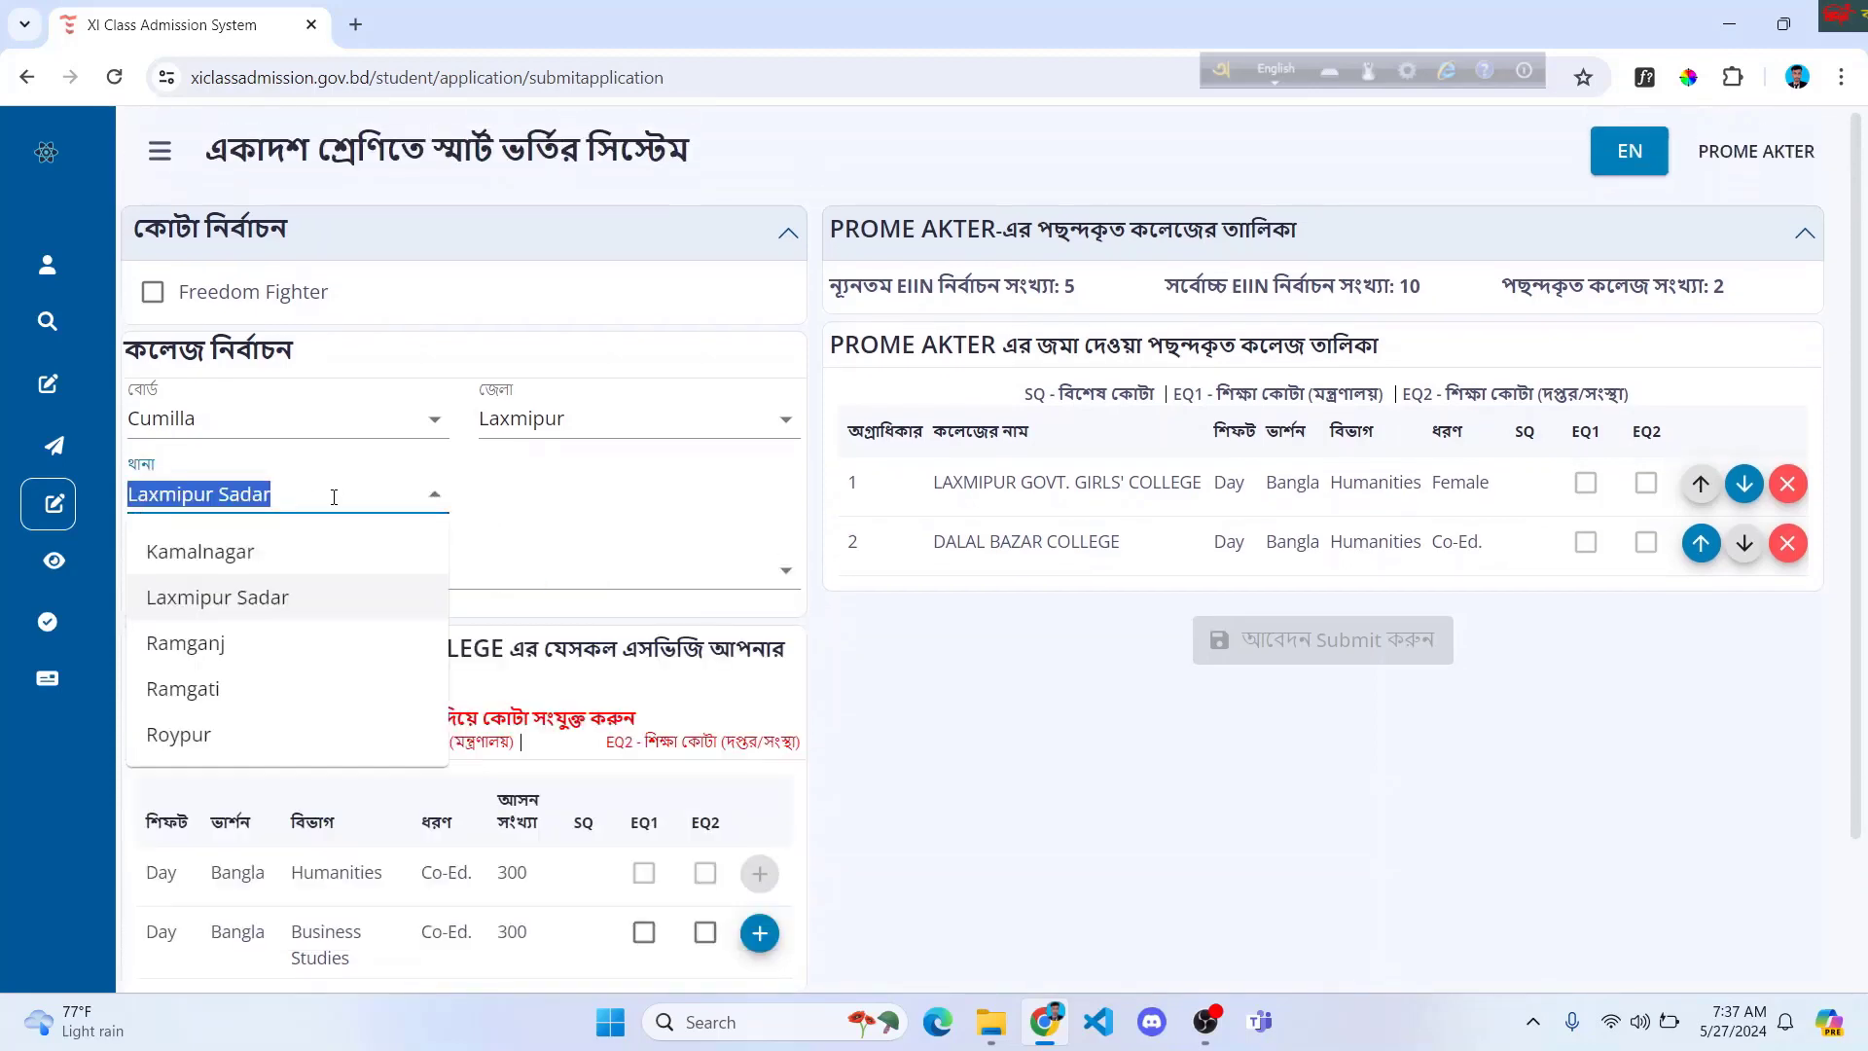
Step: Switch thana to Roypur and add 107047 - Raipur Govt. College's Humanities program as choice 3
click(185, 734)
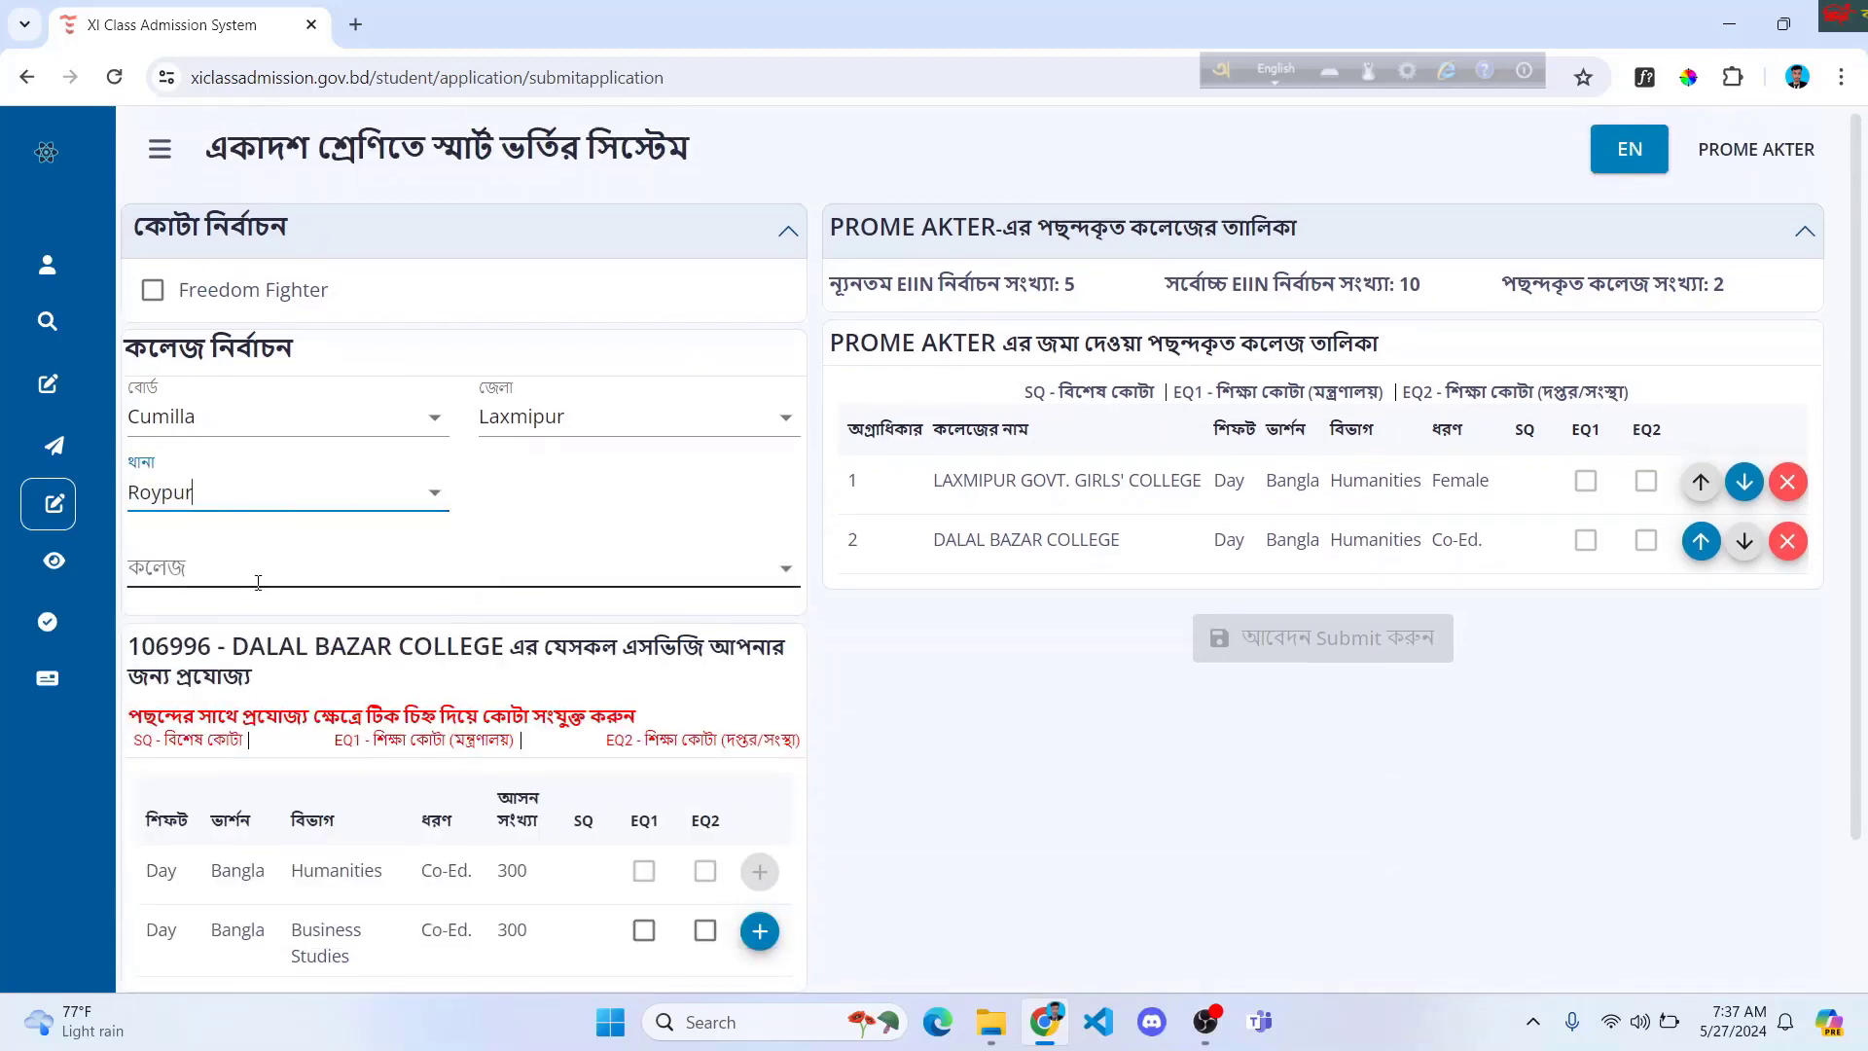
scroll(463, 545, down, 1)
click(555, 451)
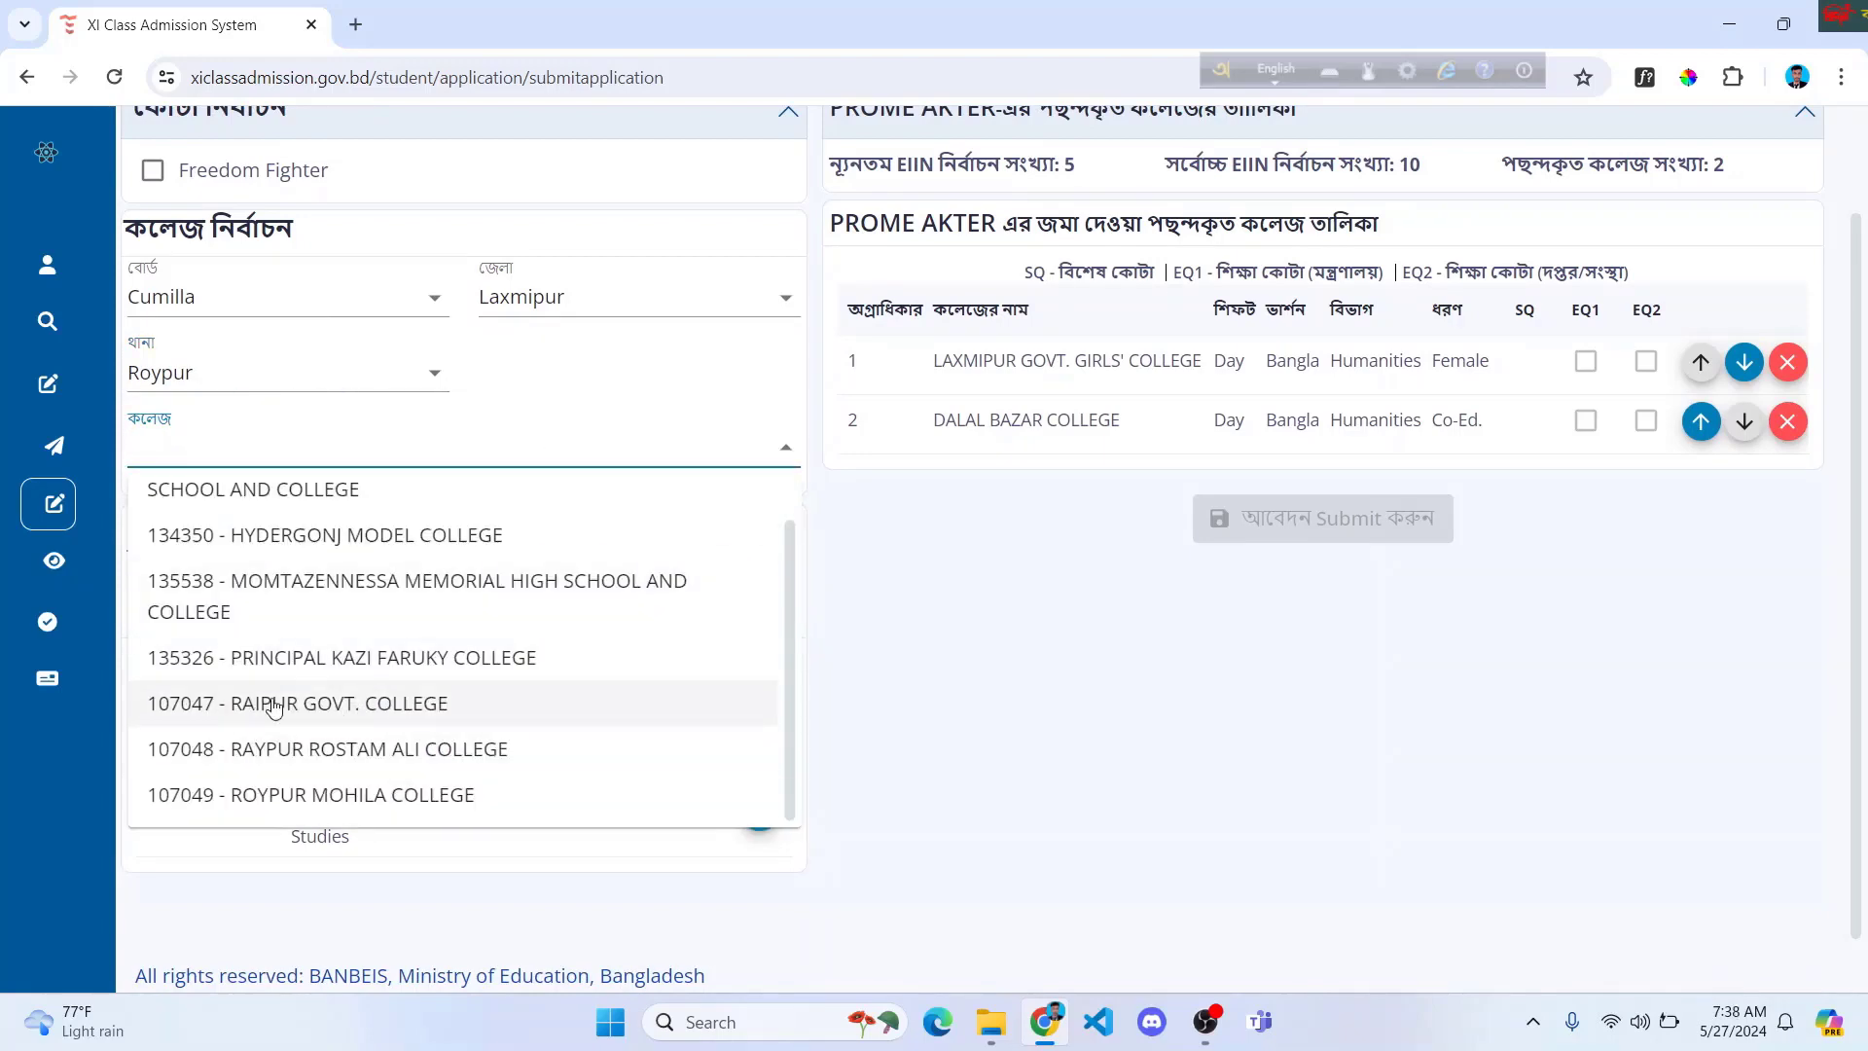
click(309, 704)
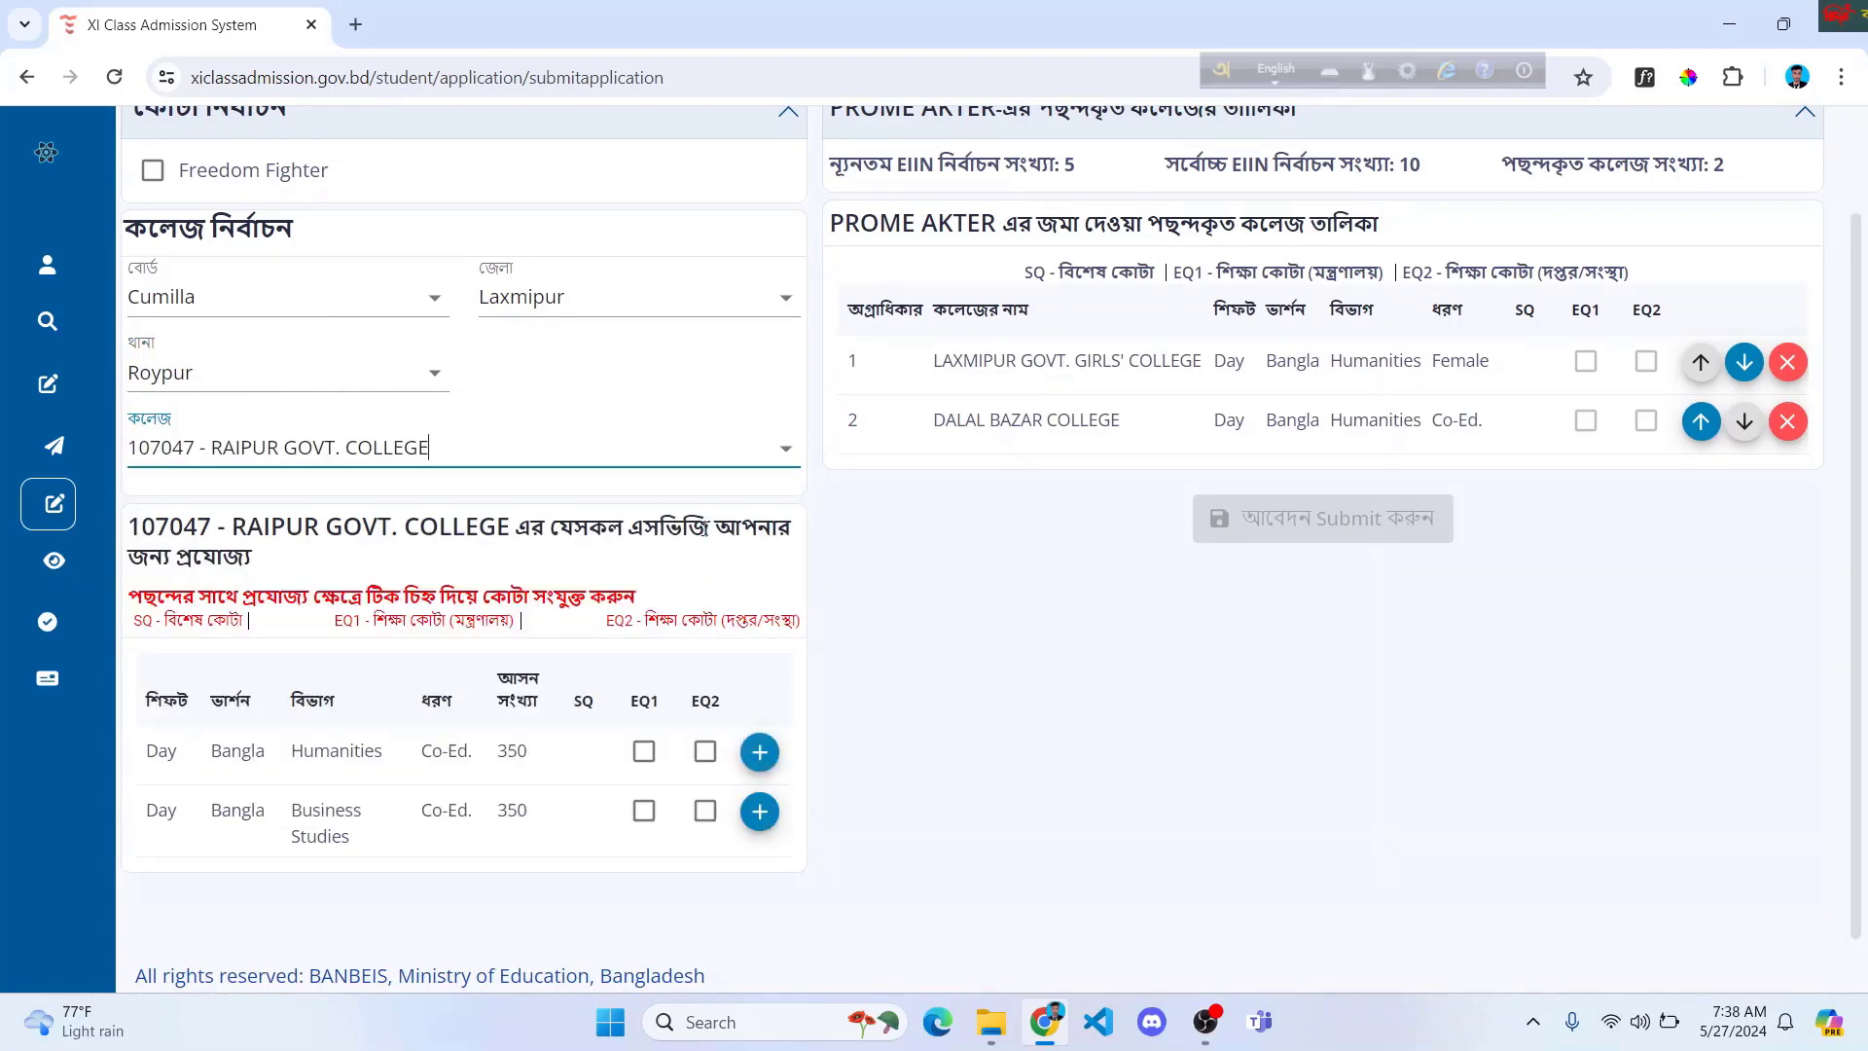
click(760, 751)
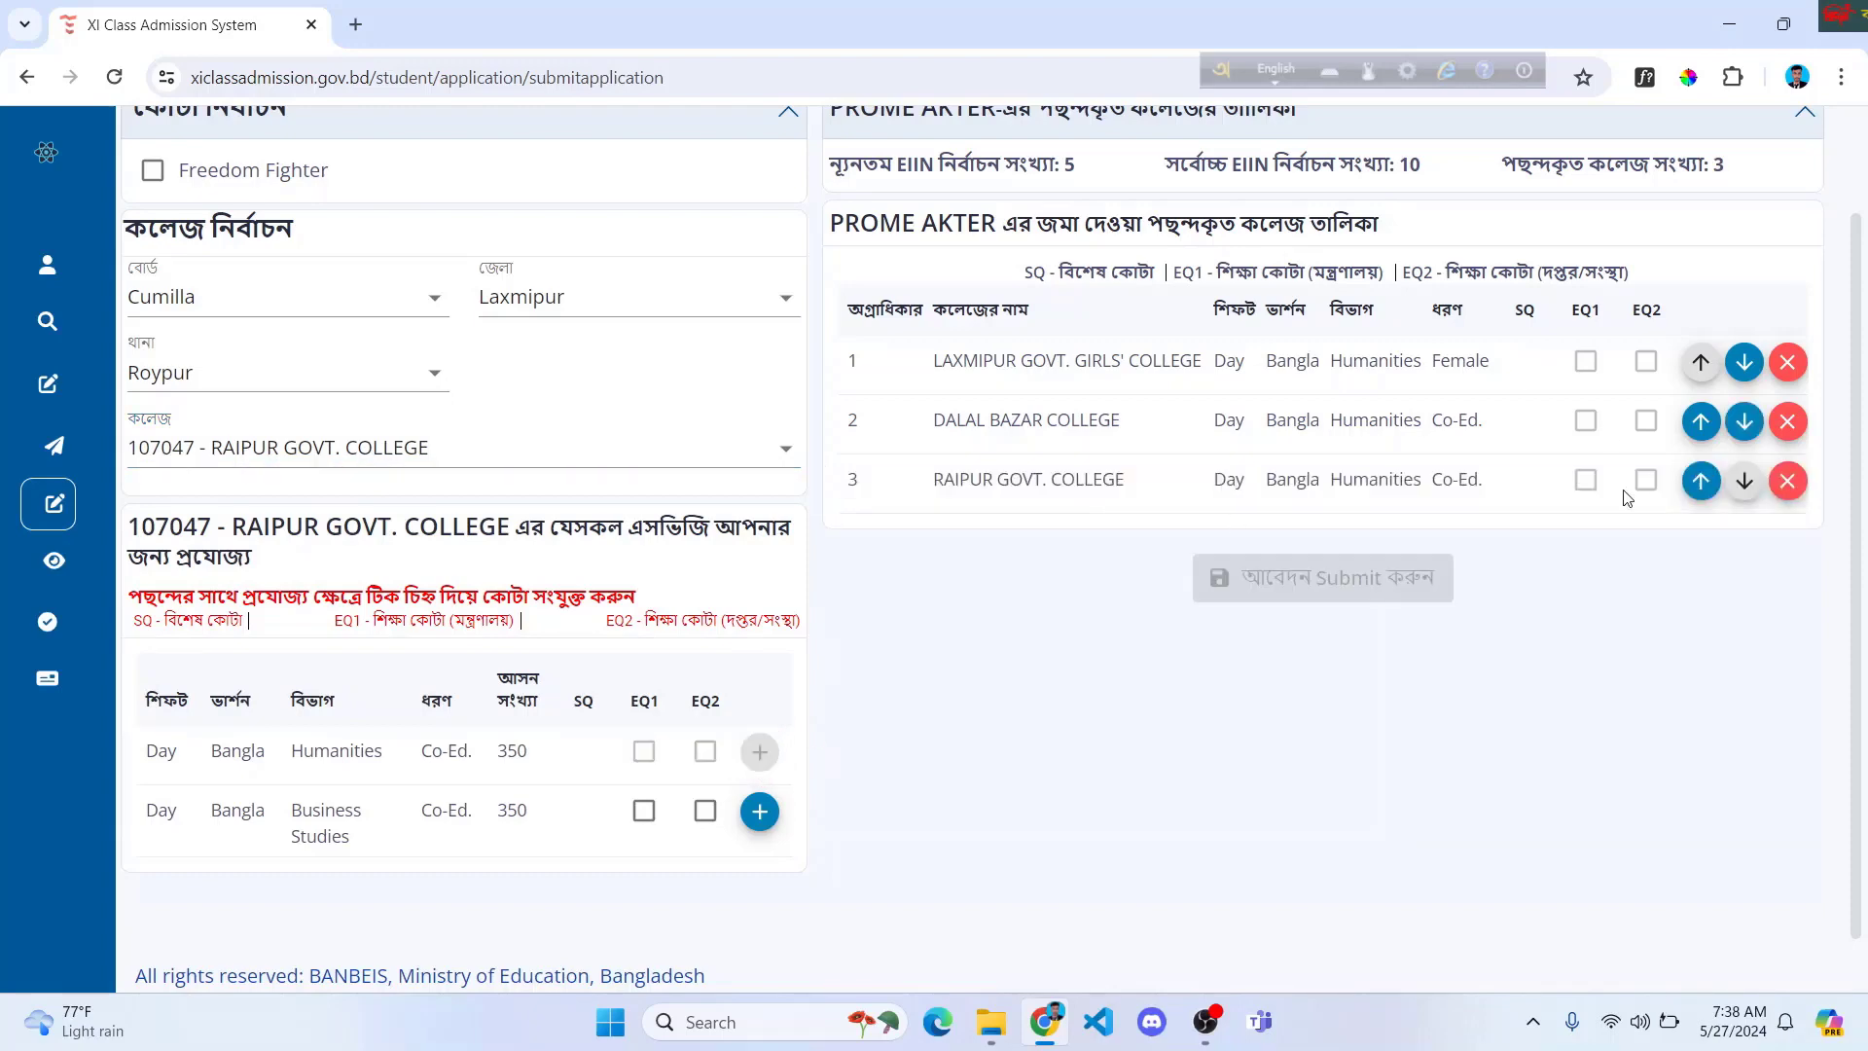
Step: Add 107049 - Roypur Mohila College's Humanities program as choice 4
click(462, 450)
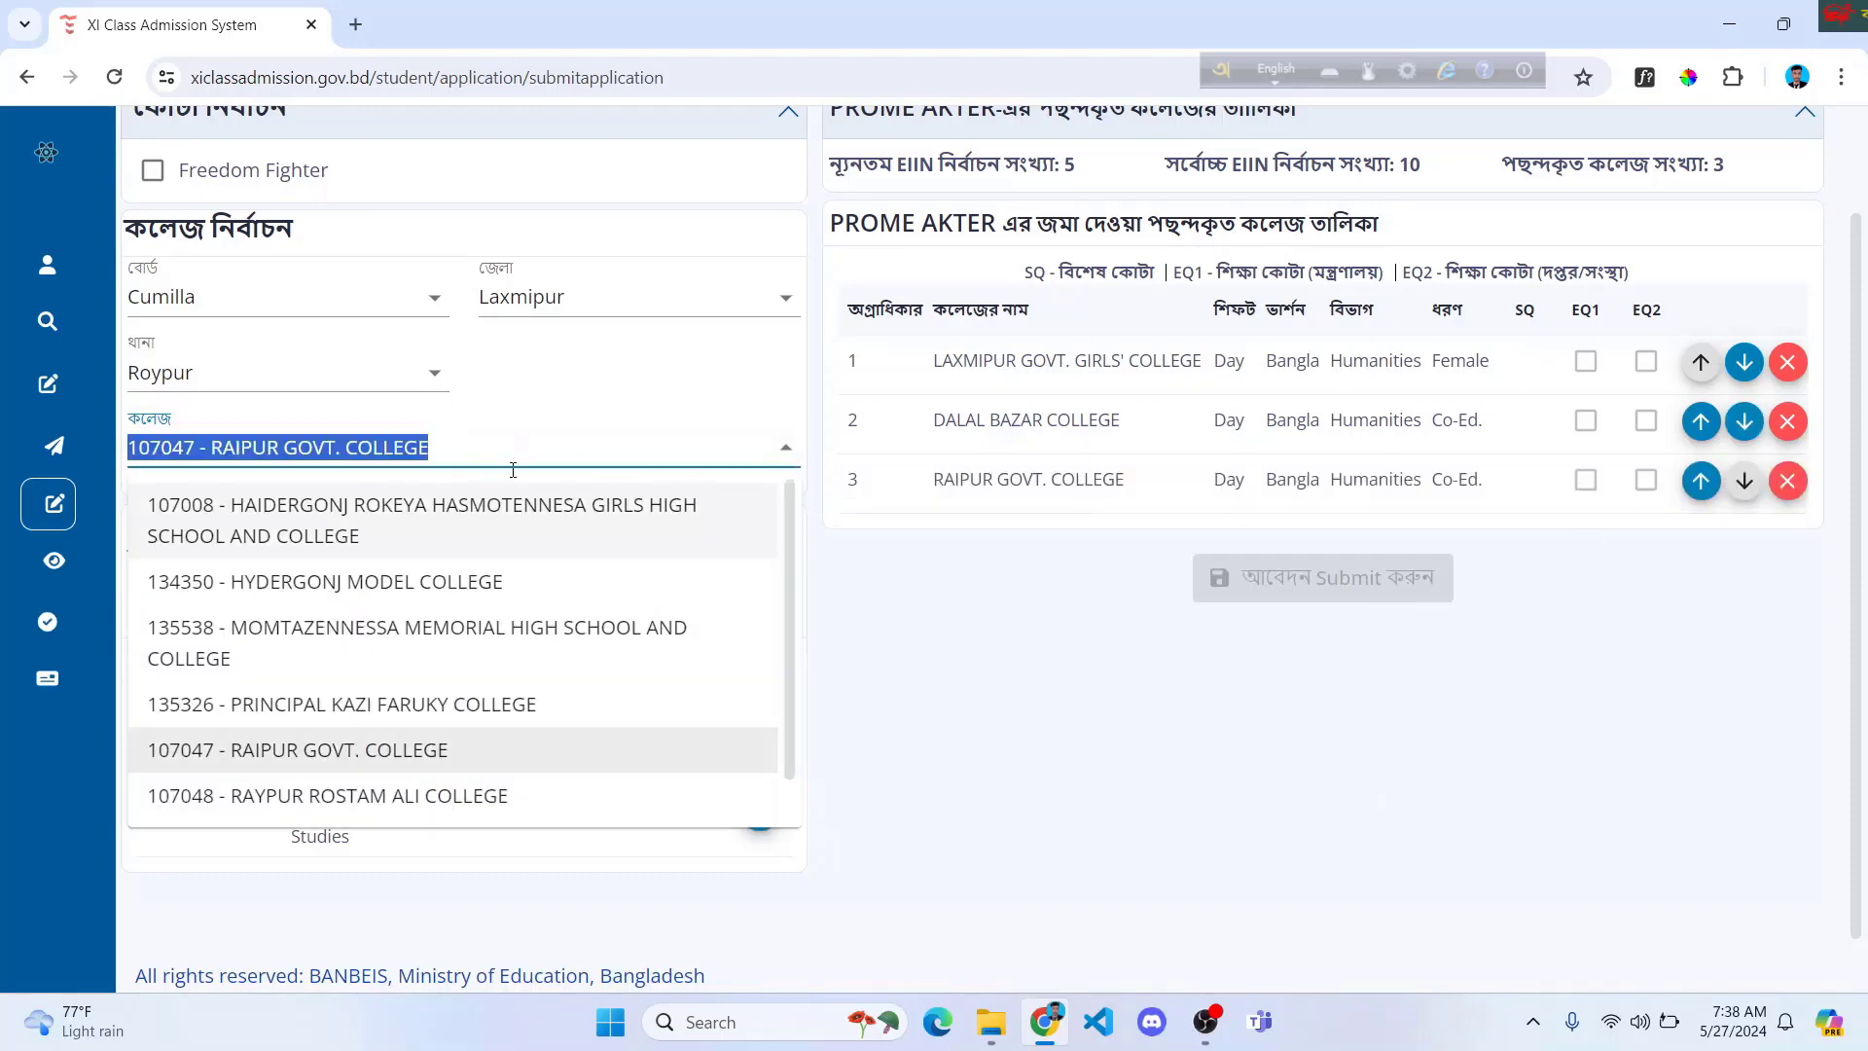
scroll(435, 602, down, 2)
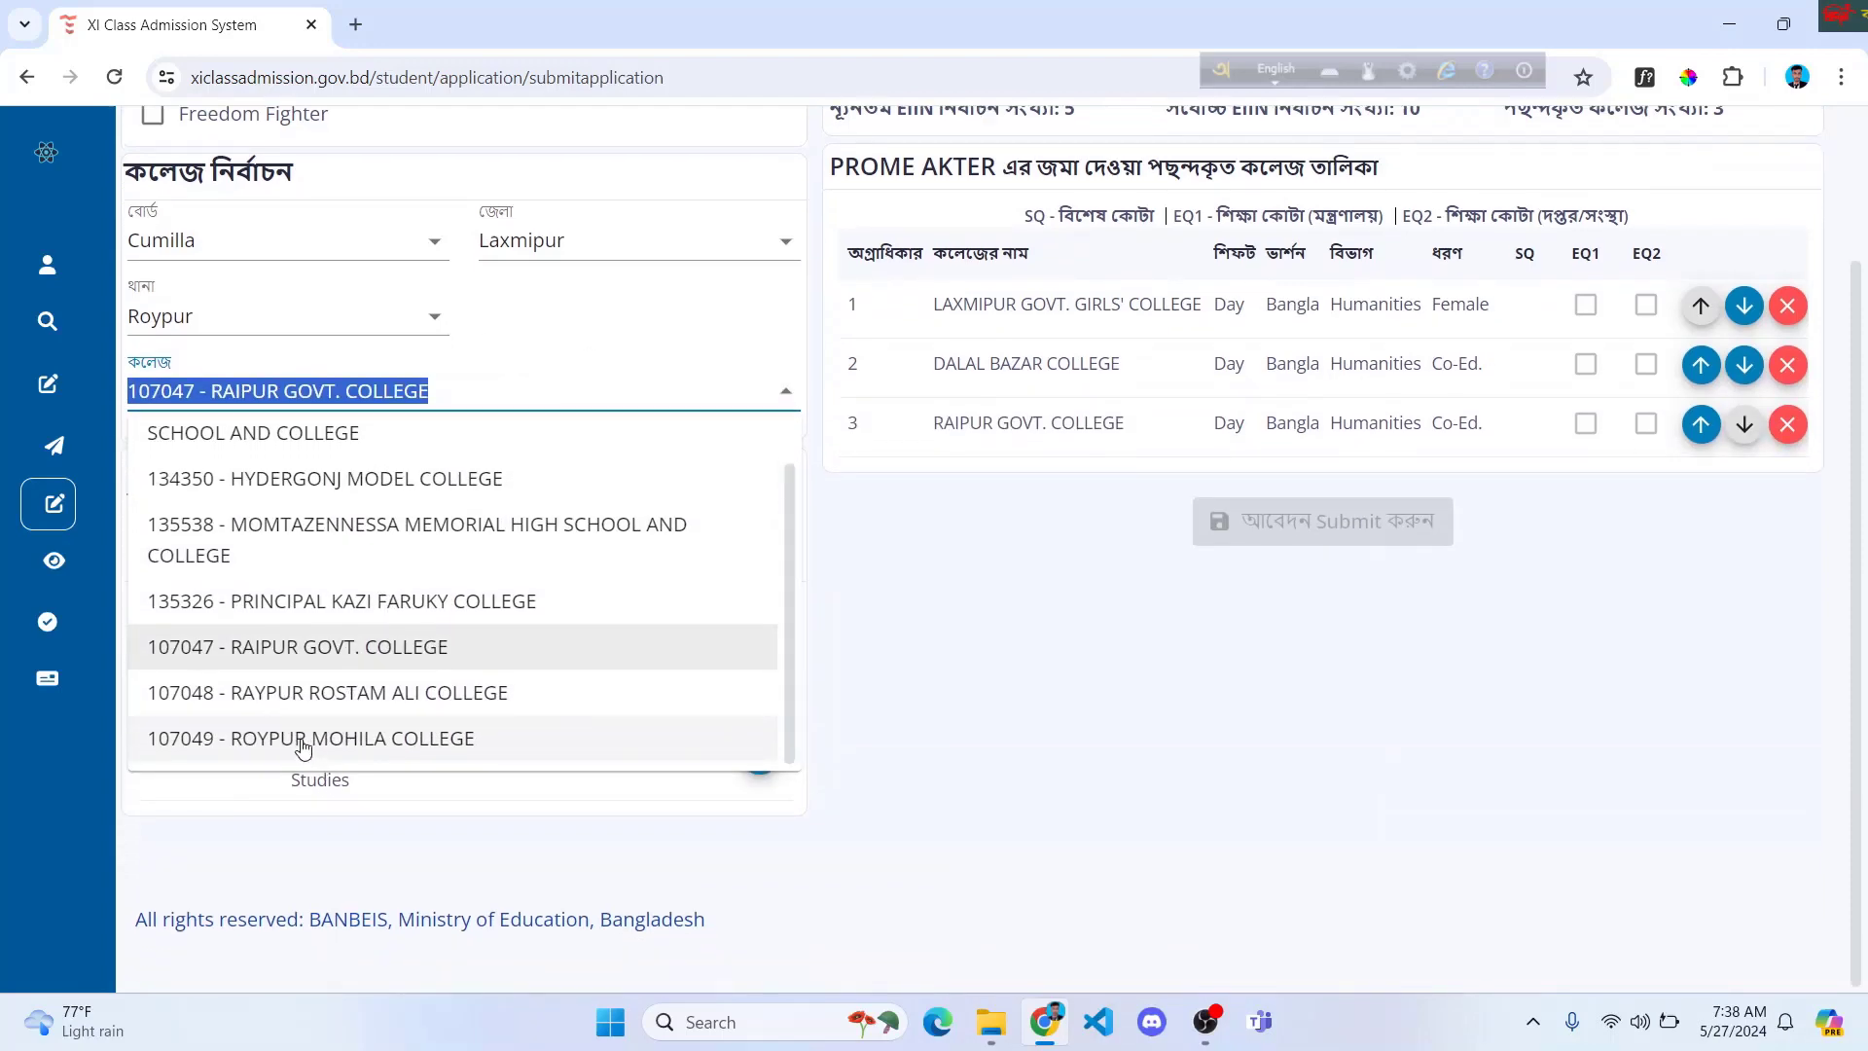
click(348, 739)
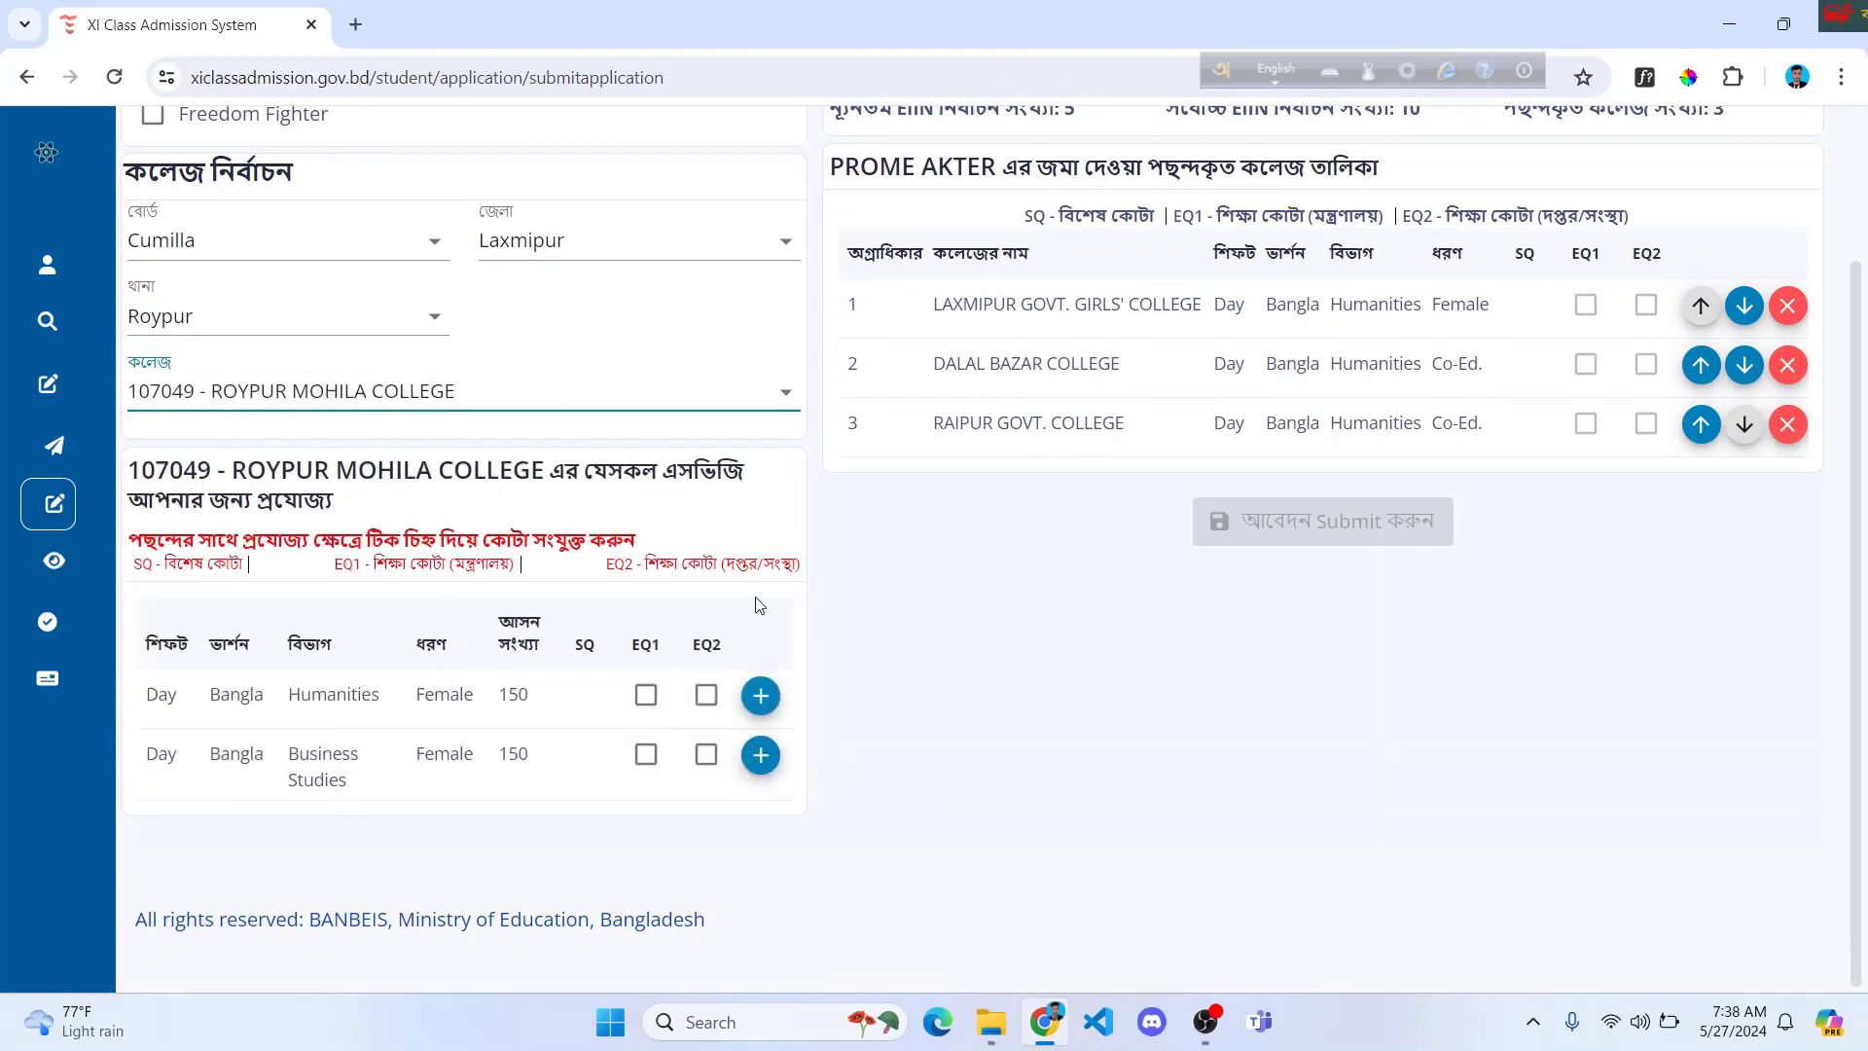
click(761, 696)
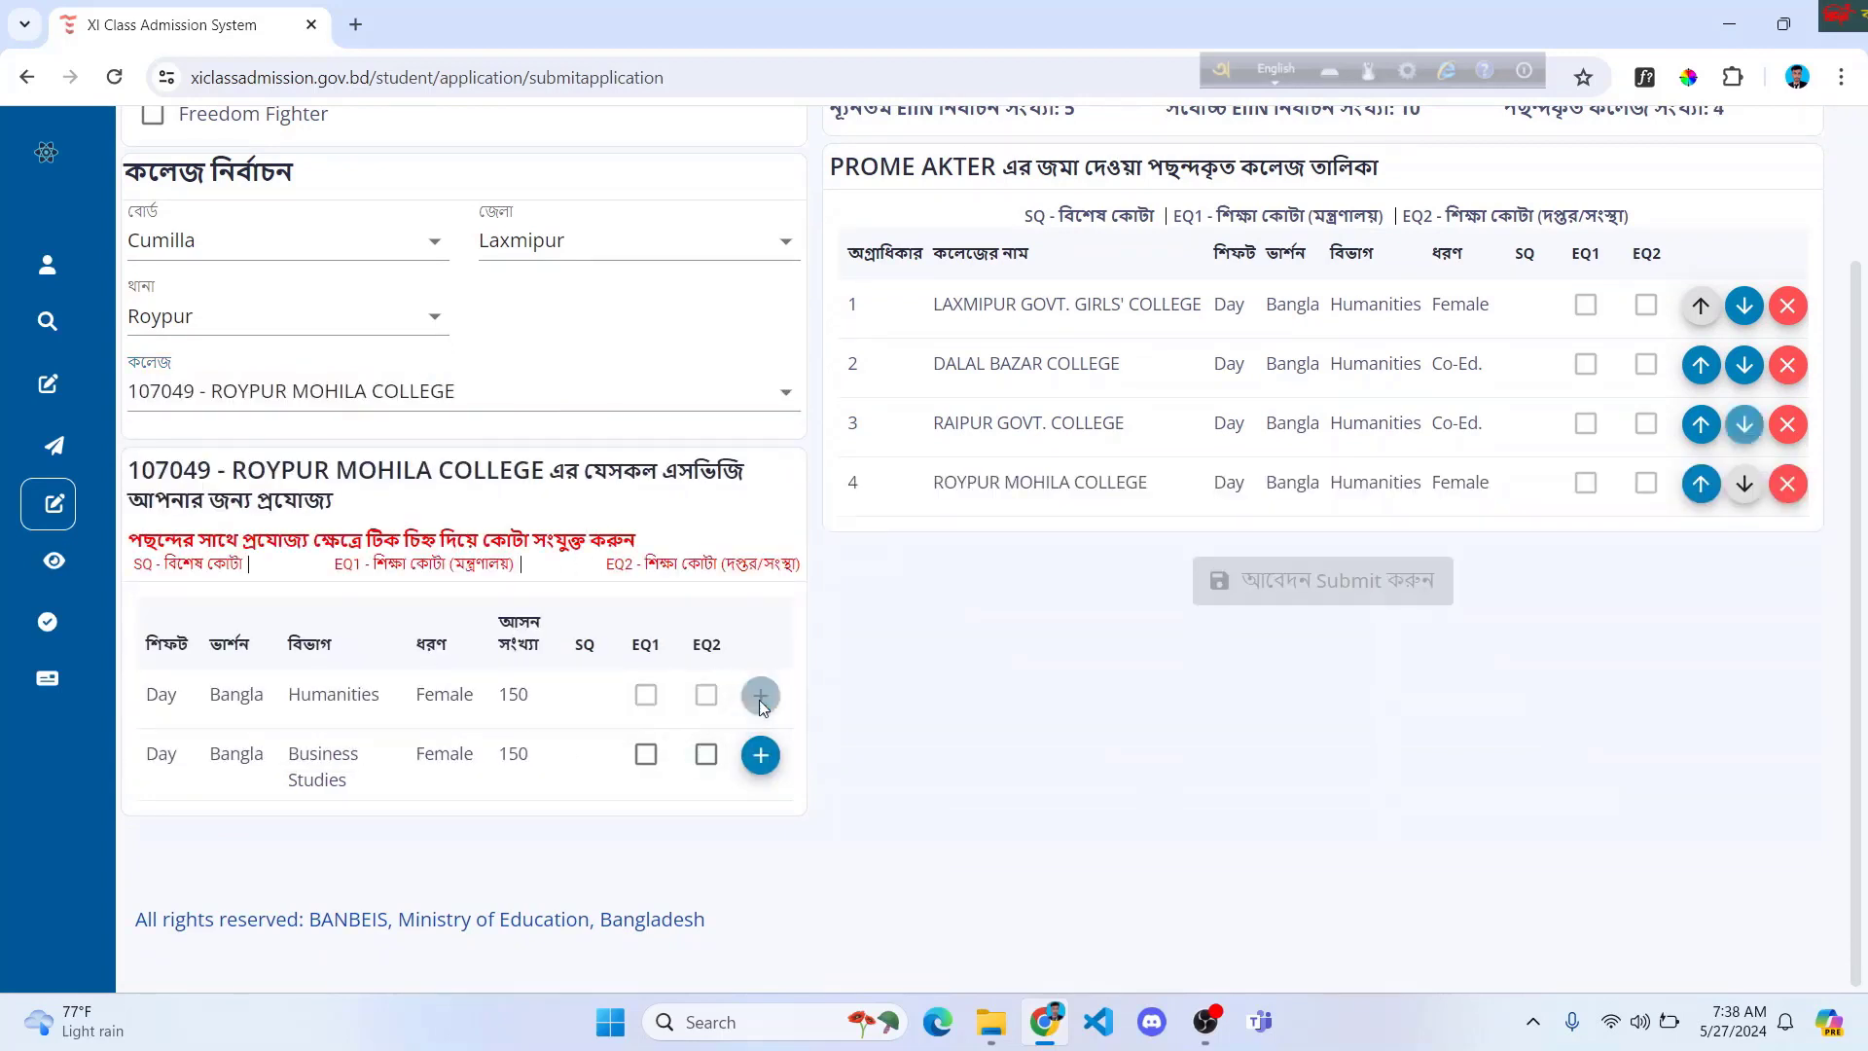
scroll(294, 471, up, 1)
click(331, 440)
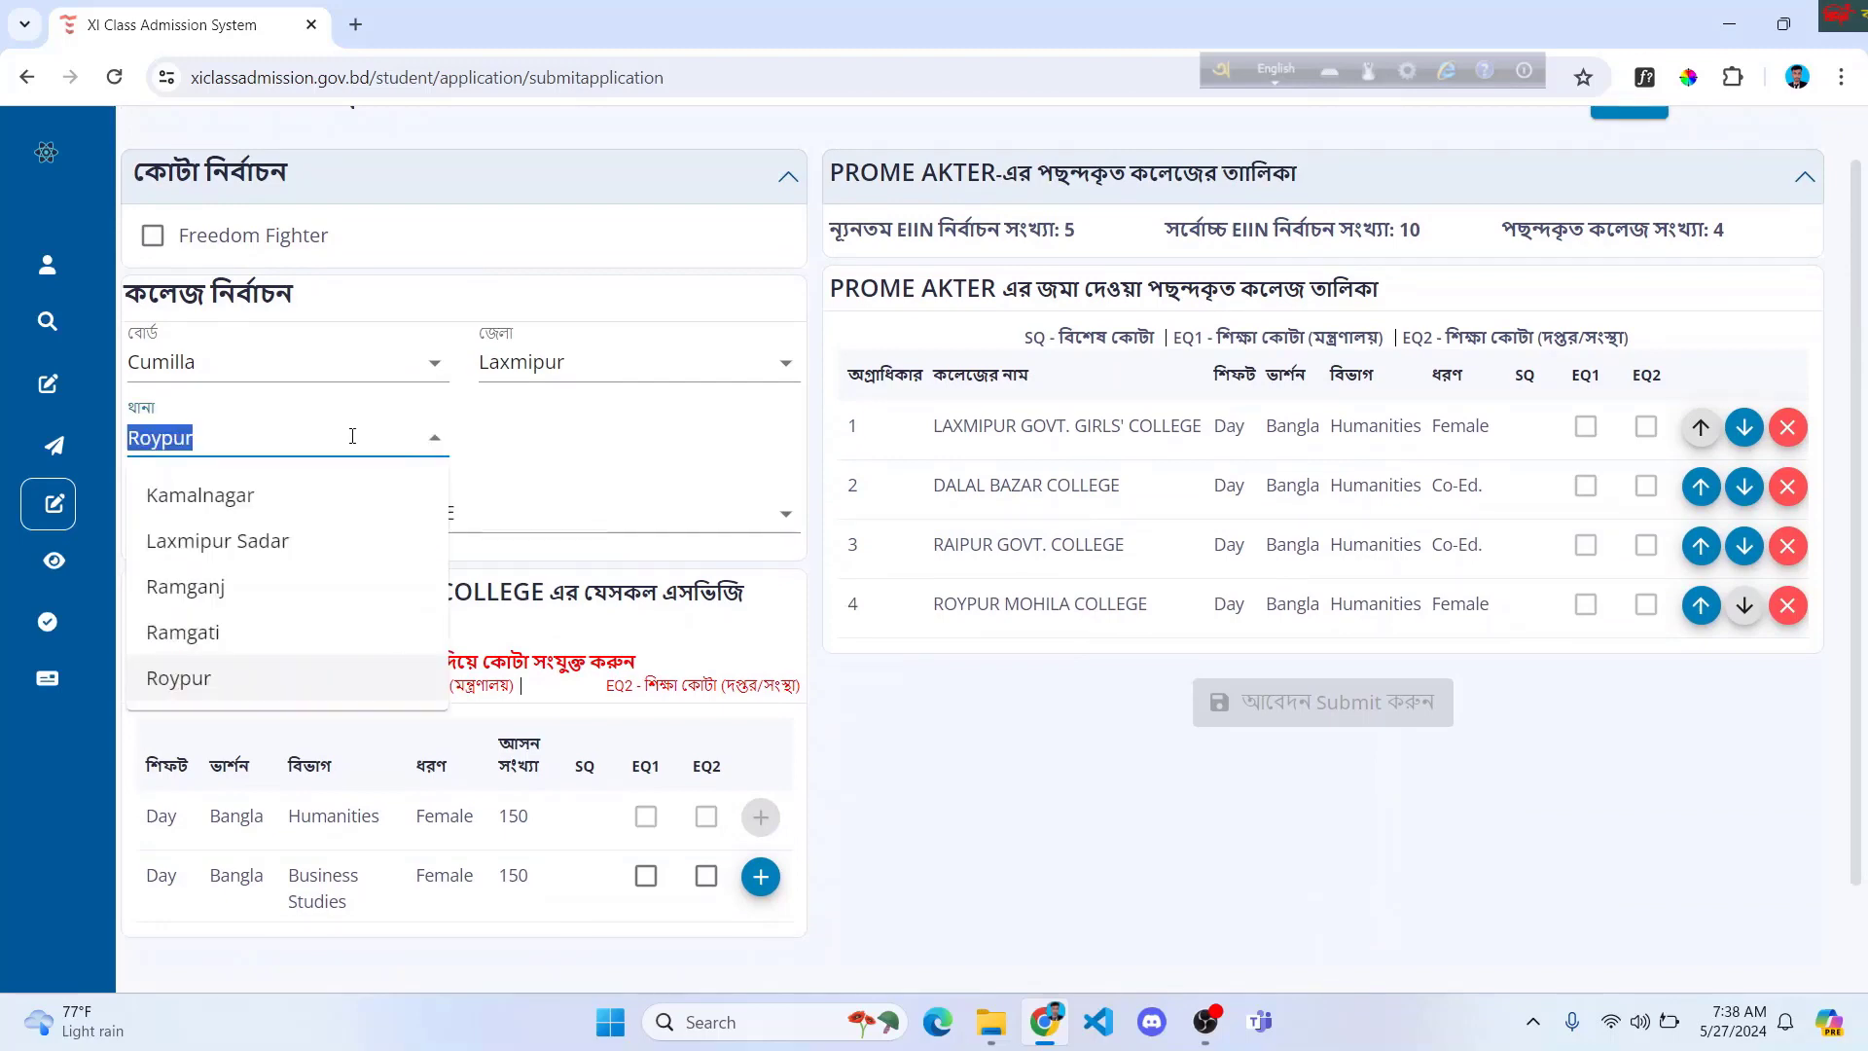
Step: Switch thana to Laxmipur Sadar and add 106999 - Lakshmipur Poura Ideal College's Humanities as choice 5
click(269, 542)
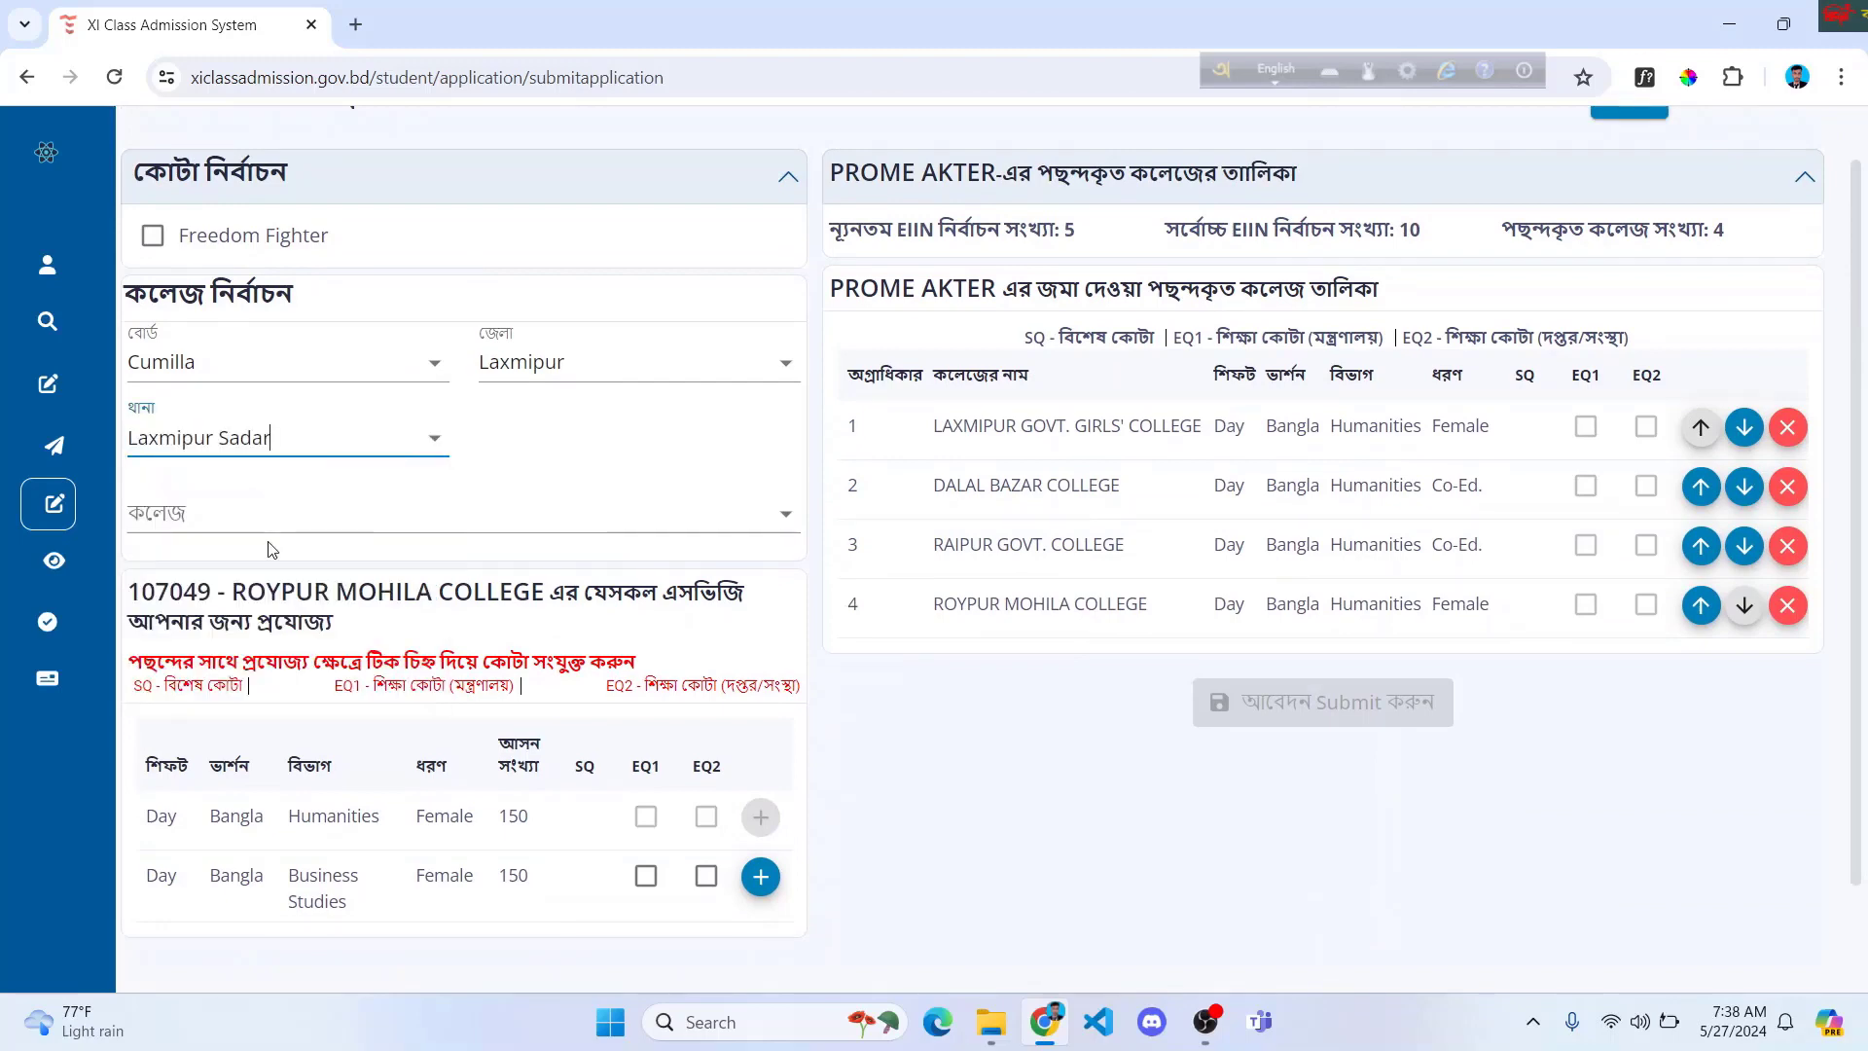
click(258, 512)
text(La)
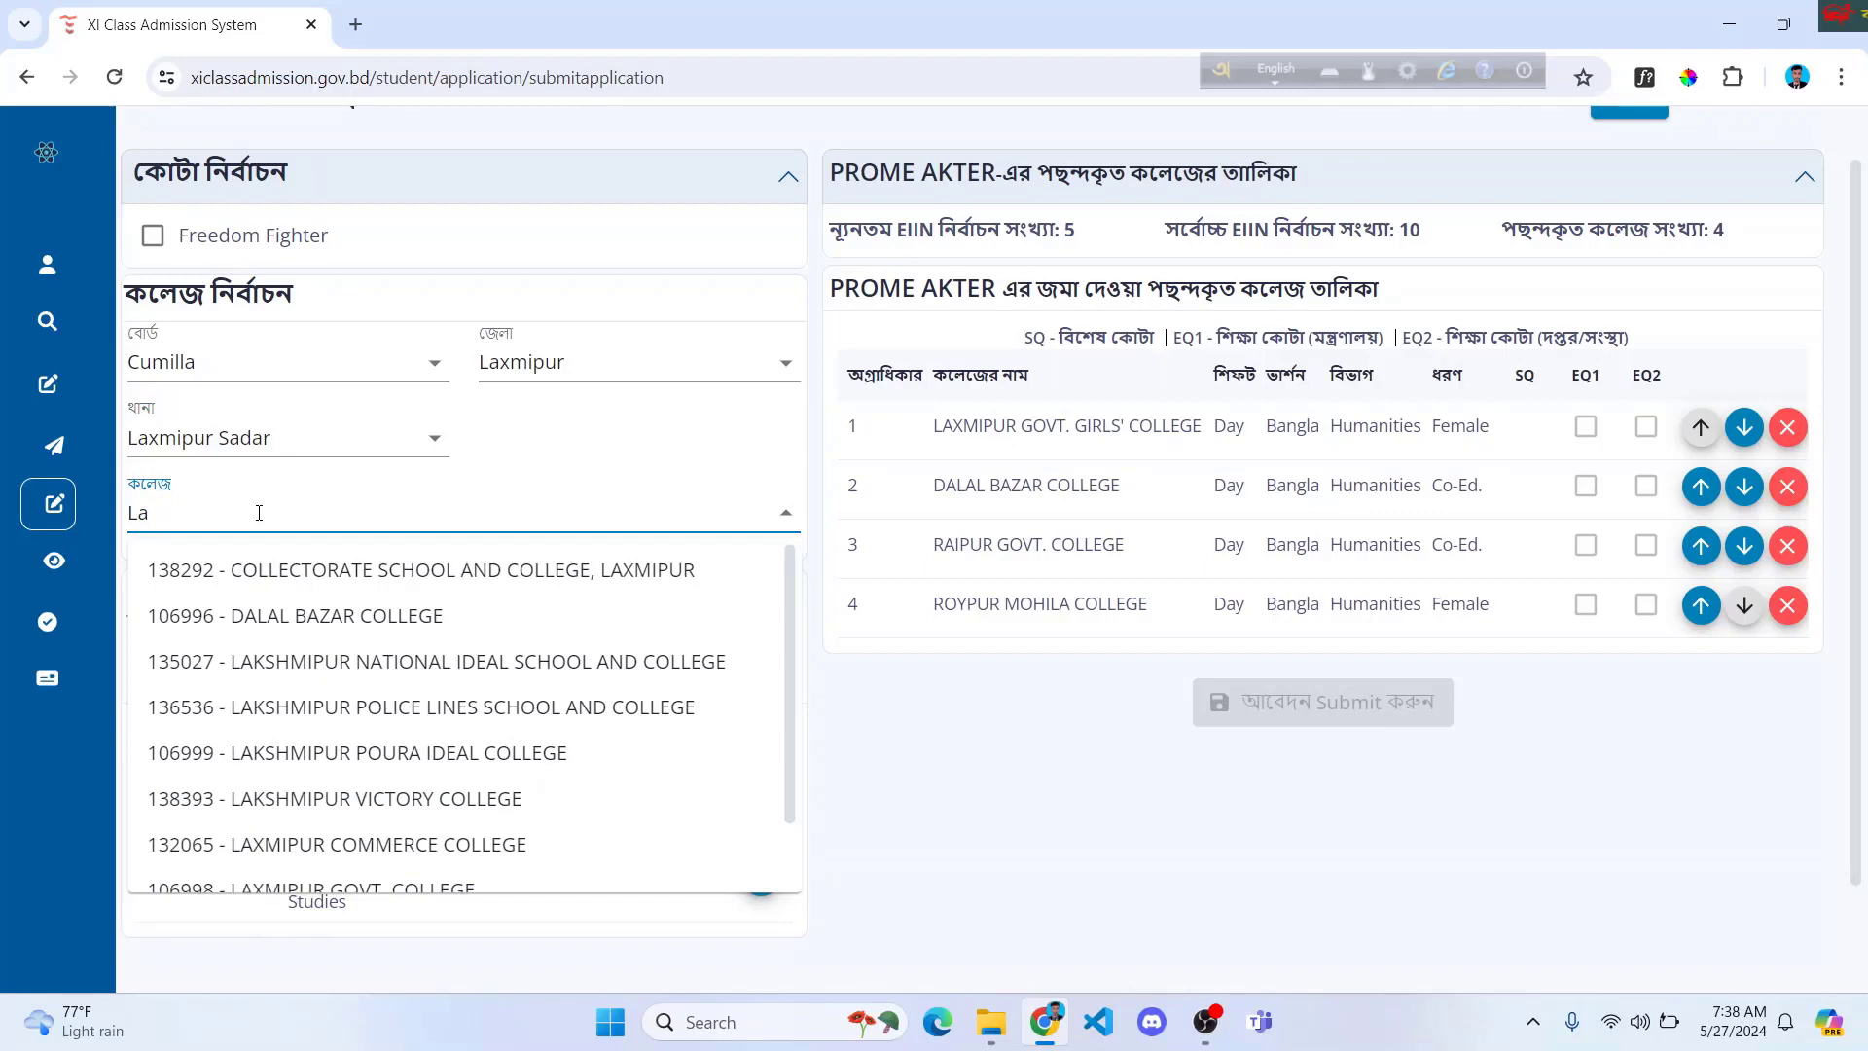
text(ksh)
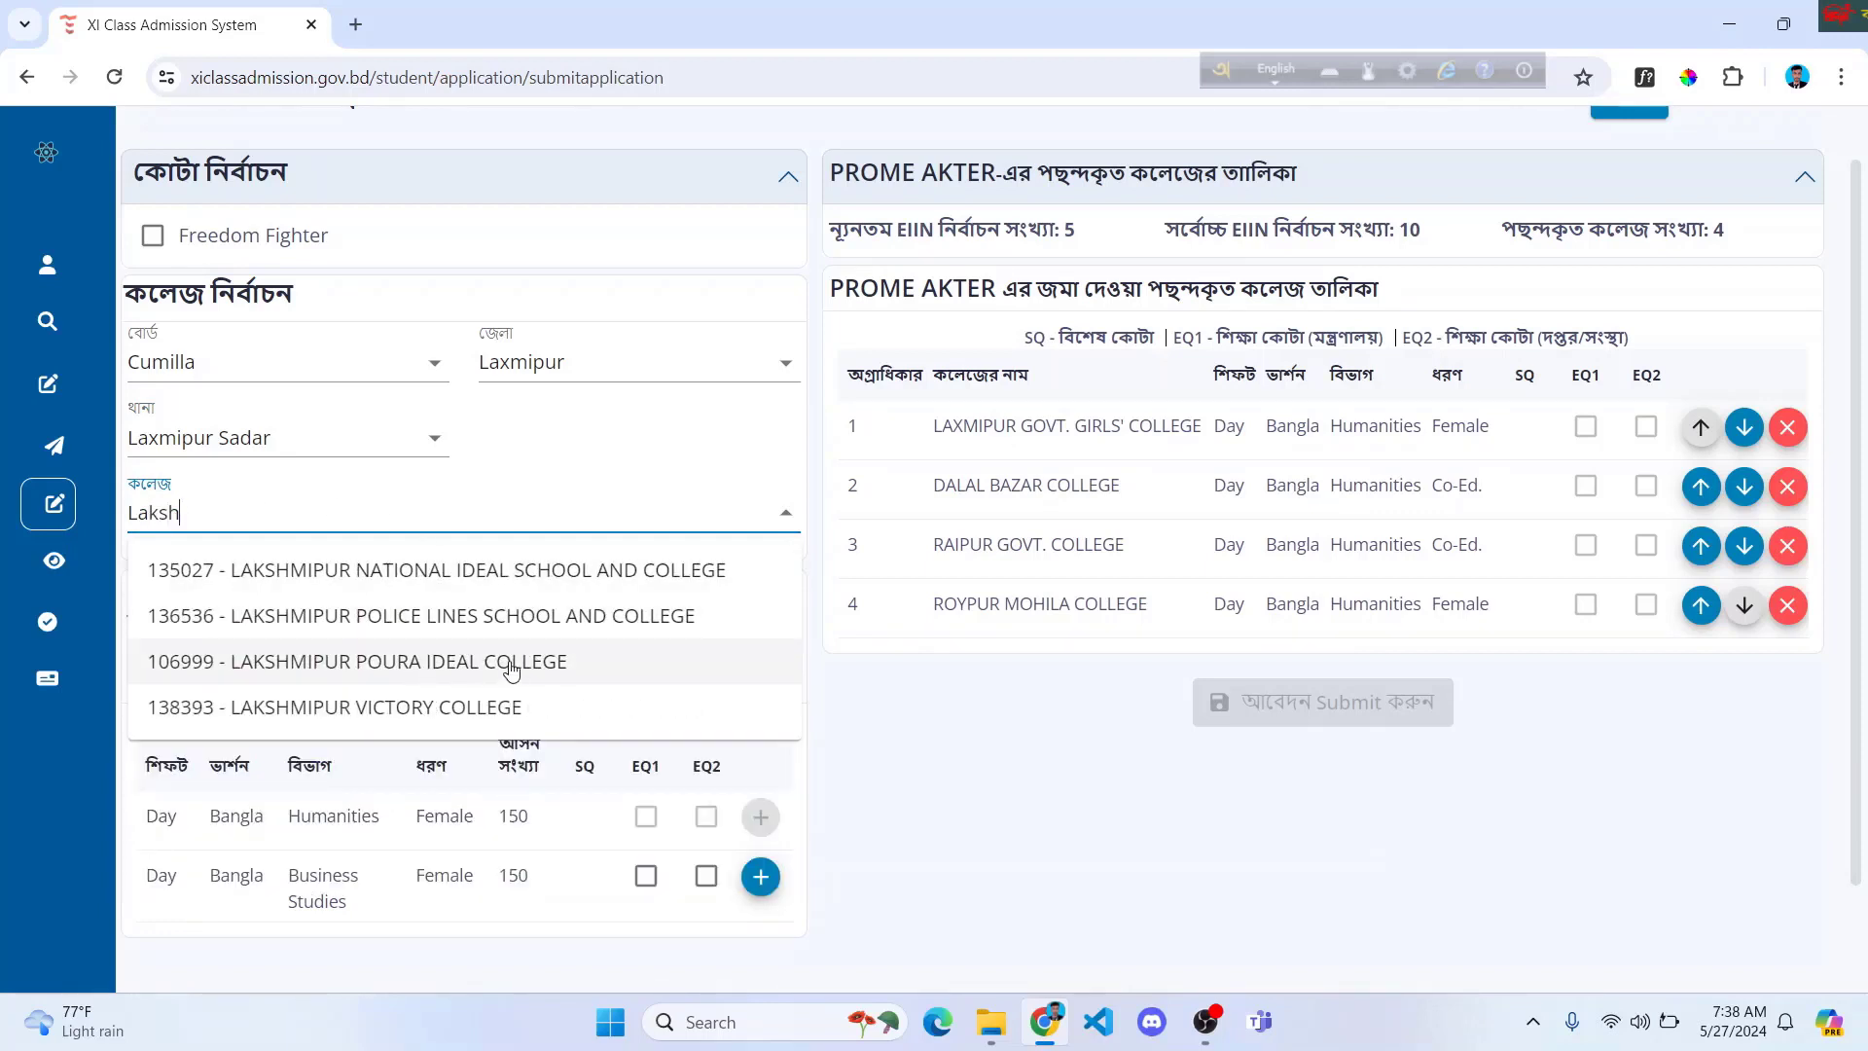
click(511, 668)
click(759, 817)
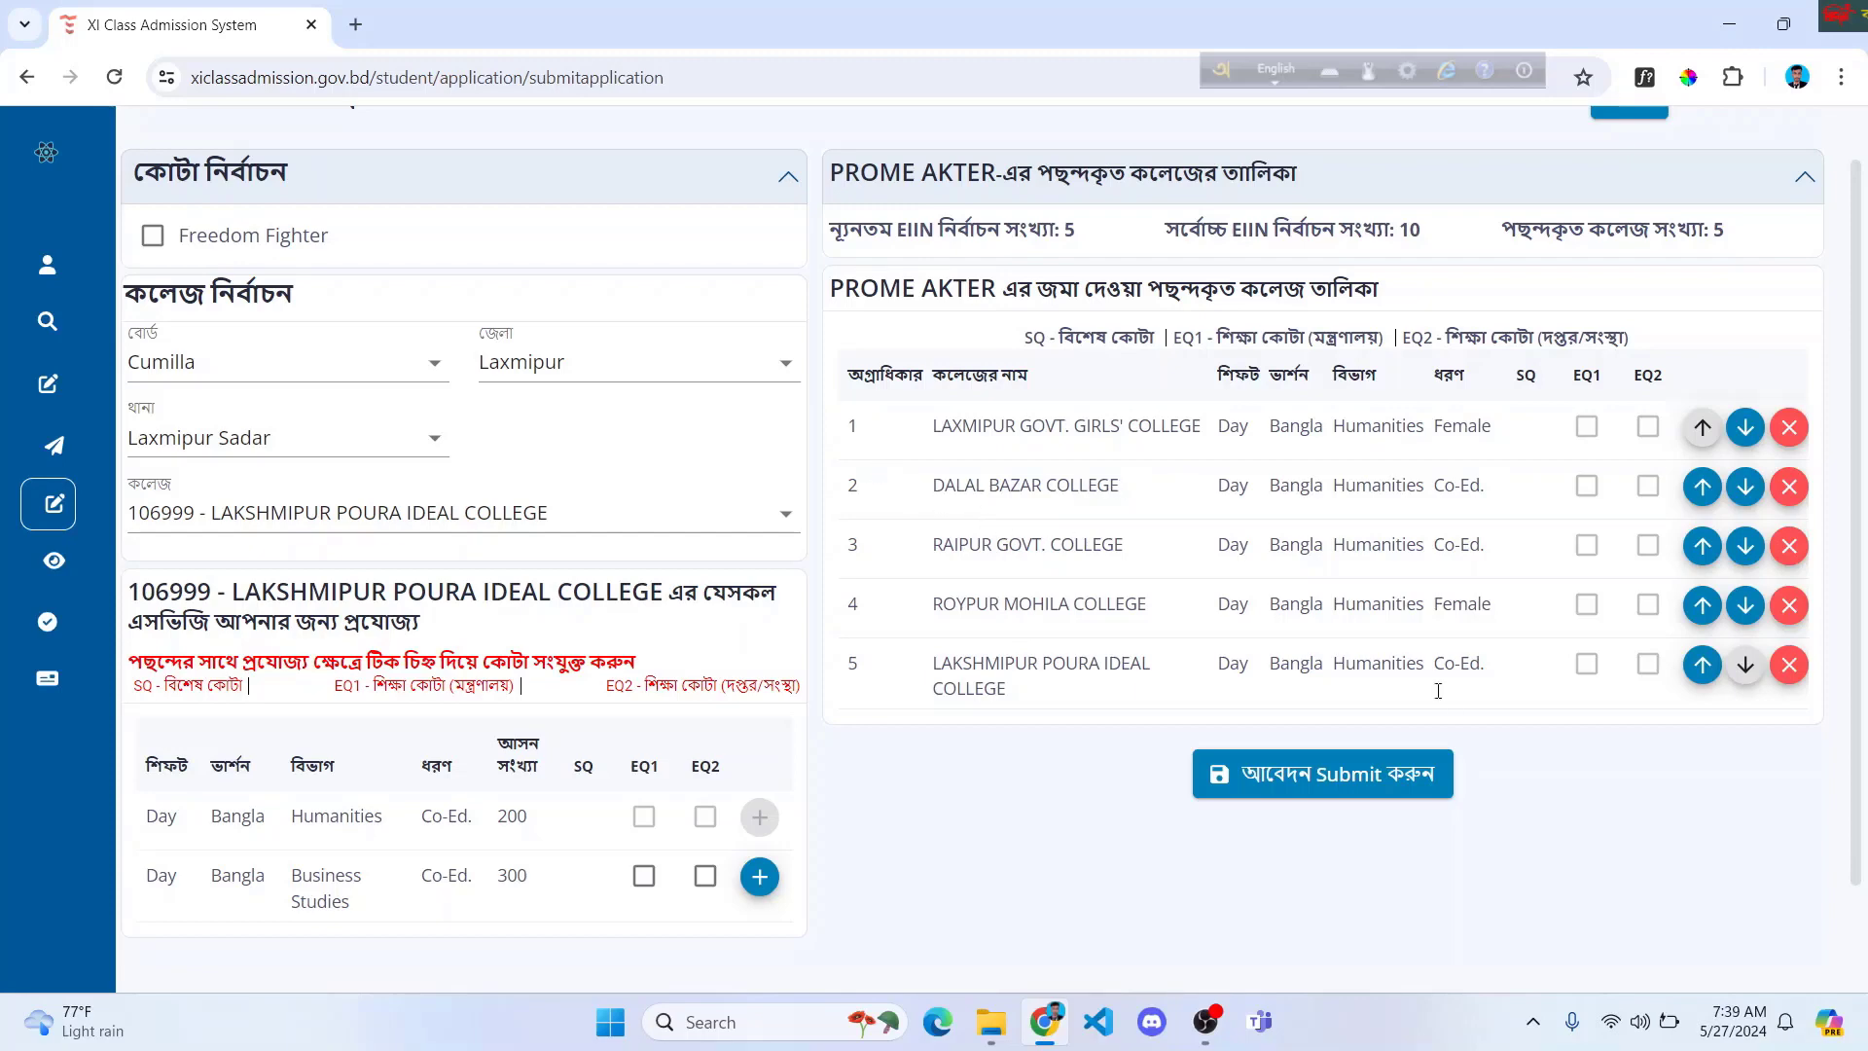
click(1702, 486)
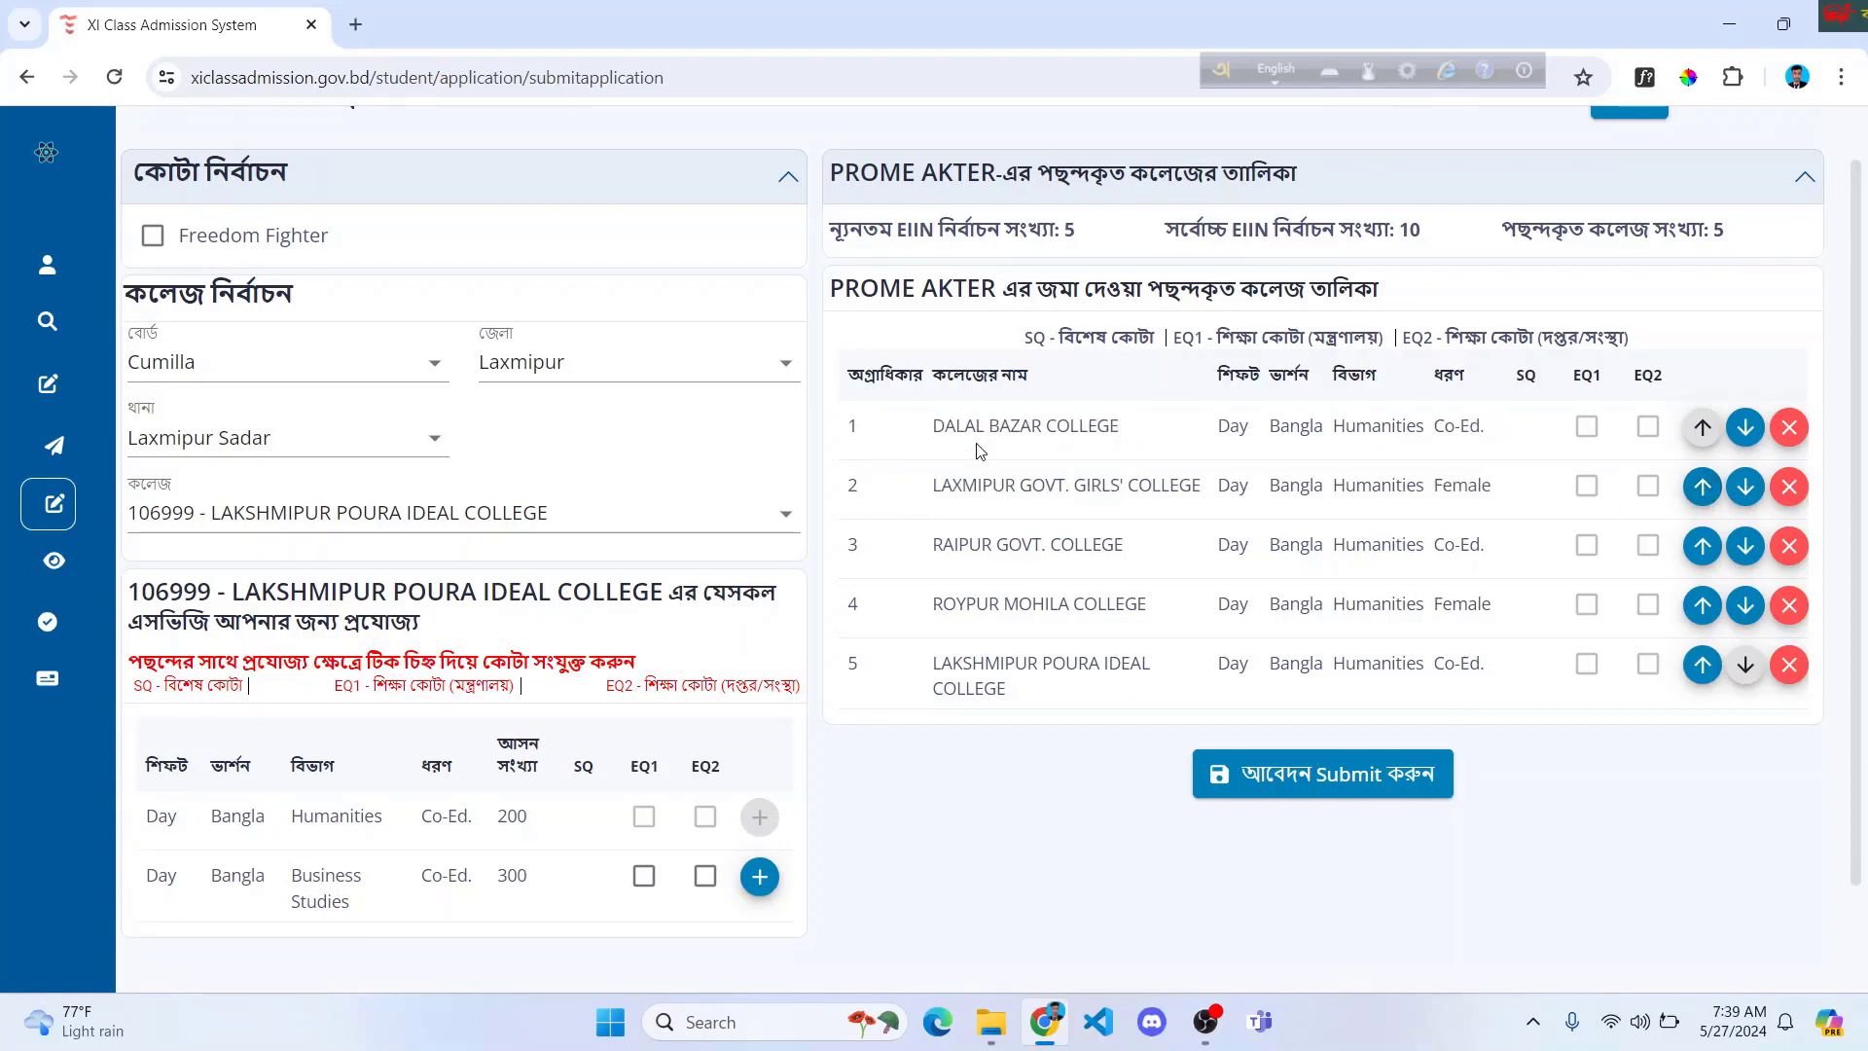
click(1745, 427)
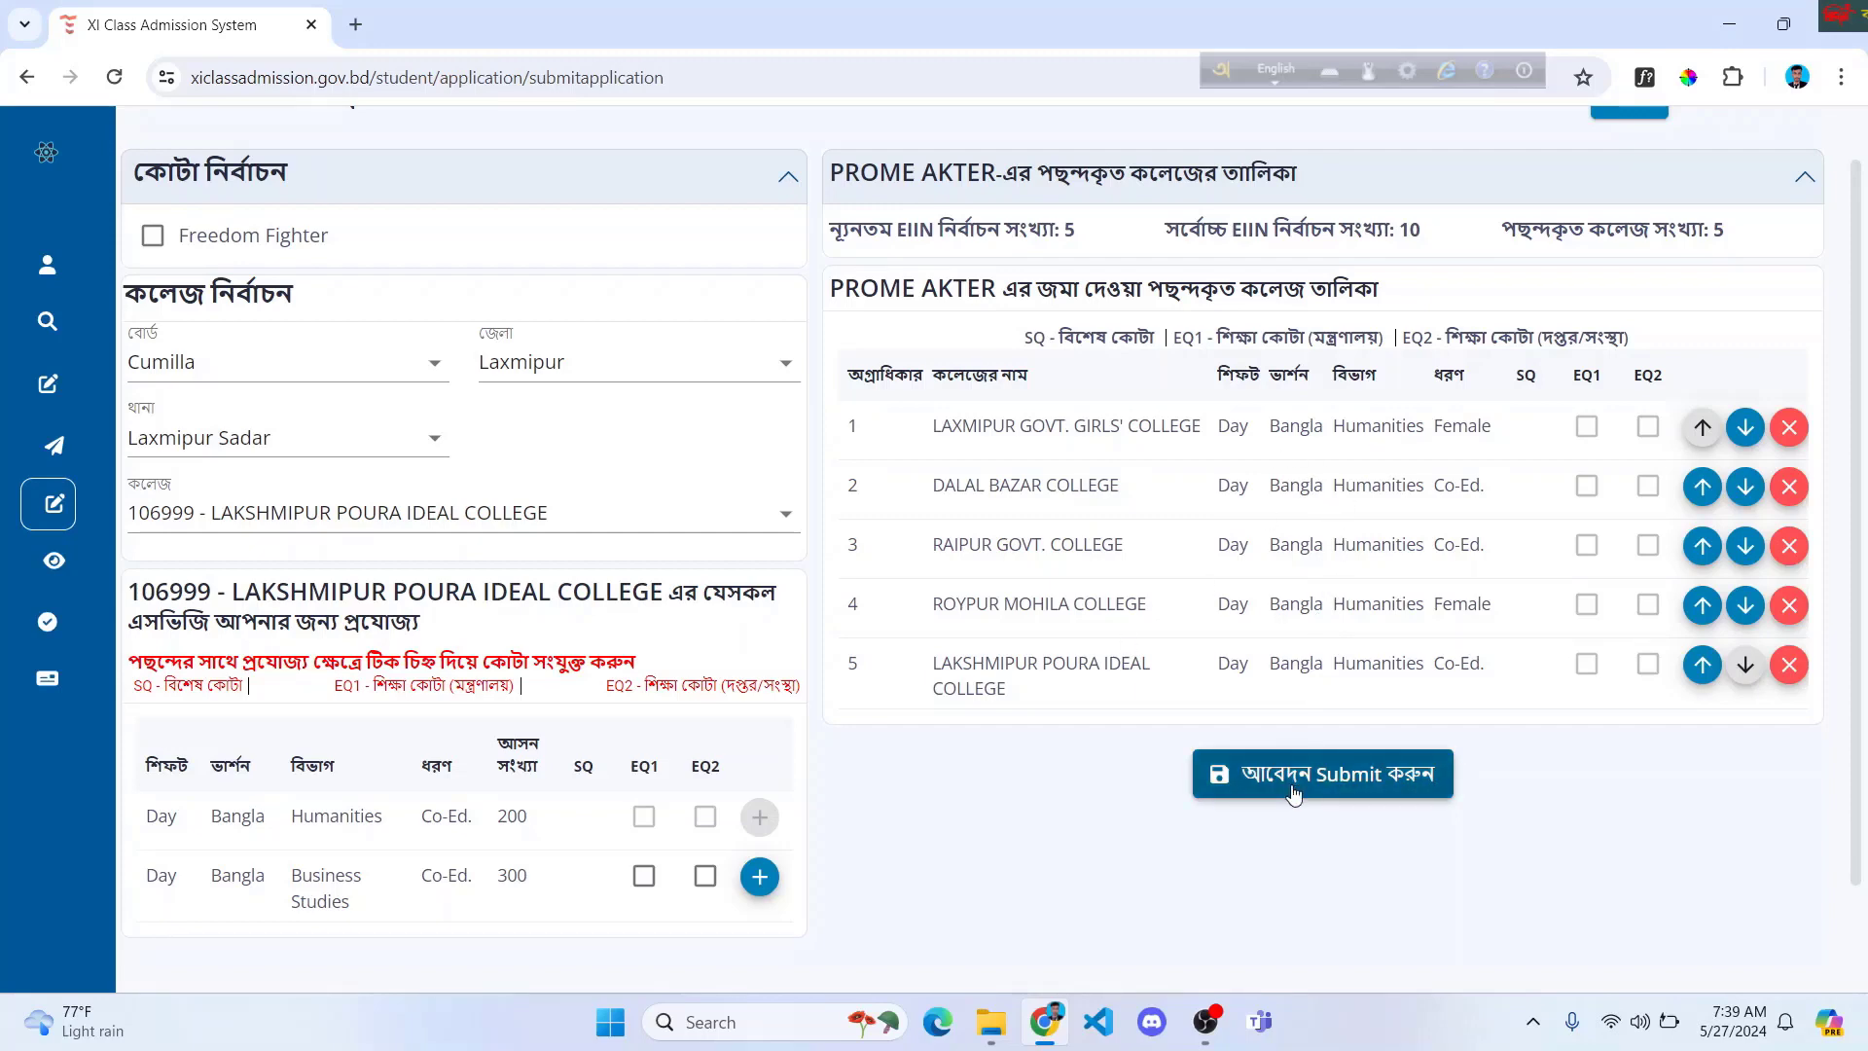
Step: Submit the five college choices, confirm with এগিয়ে যান, and dismiss the success message
click(1375, 787)
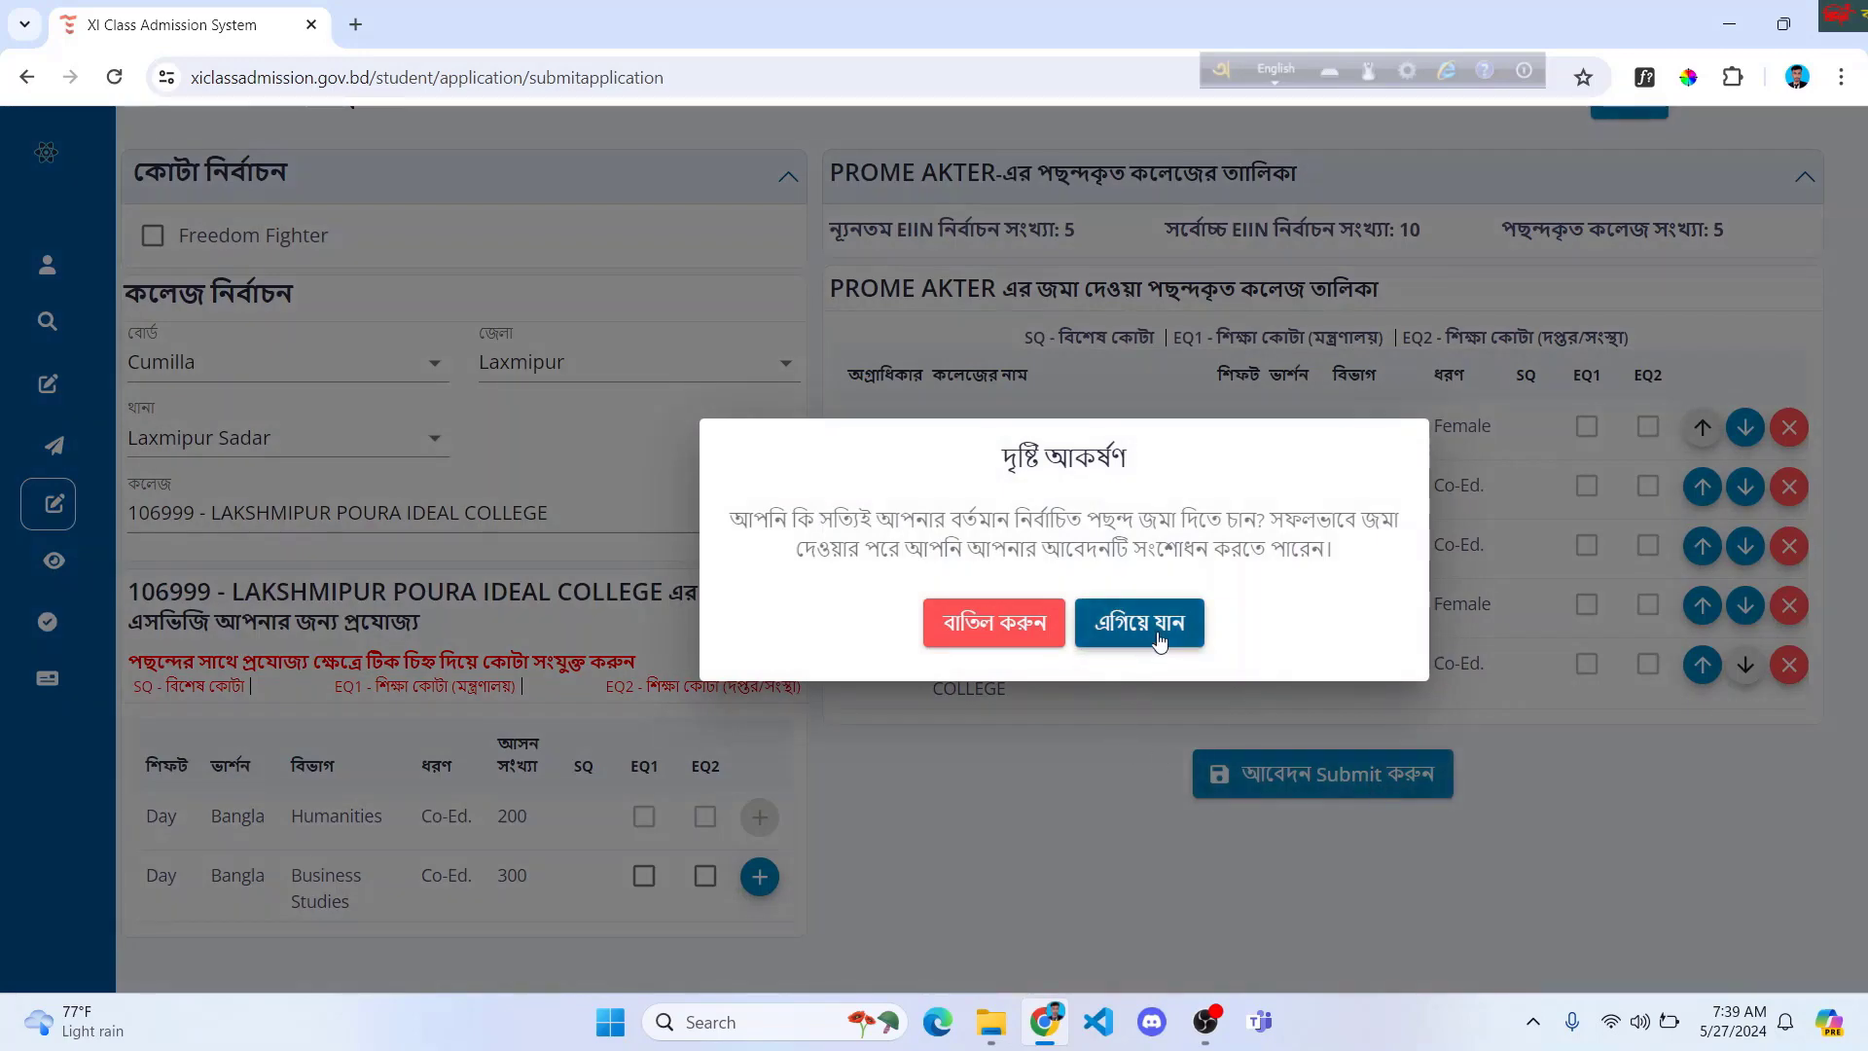
click(1159, 638)
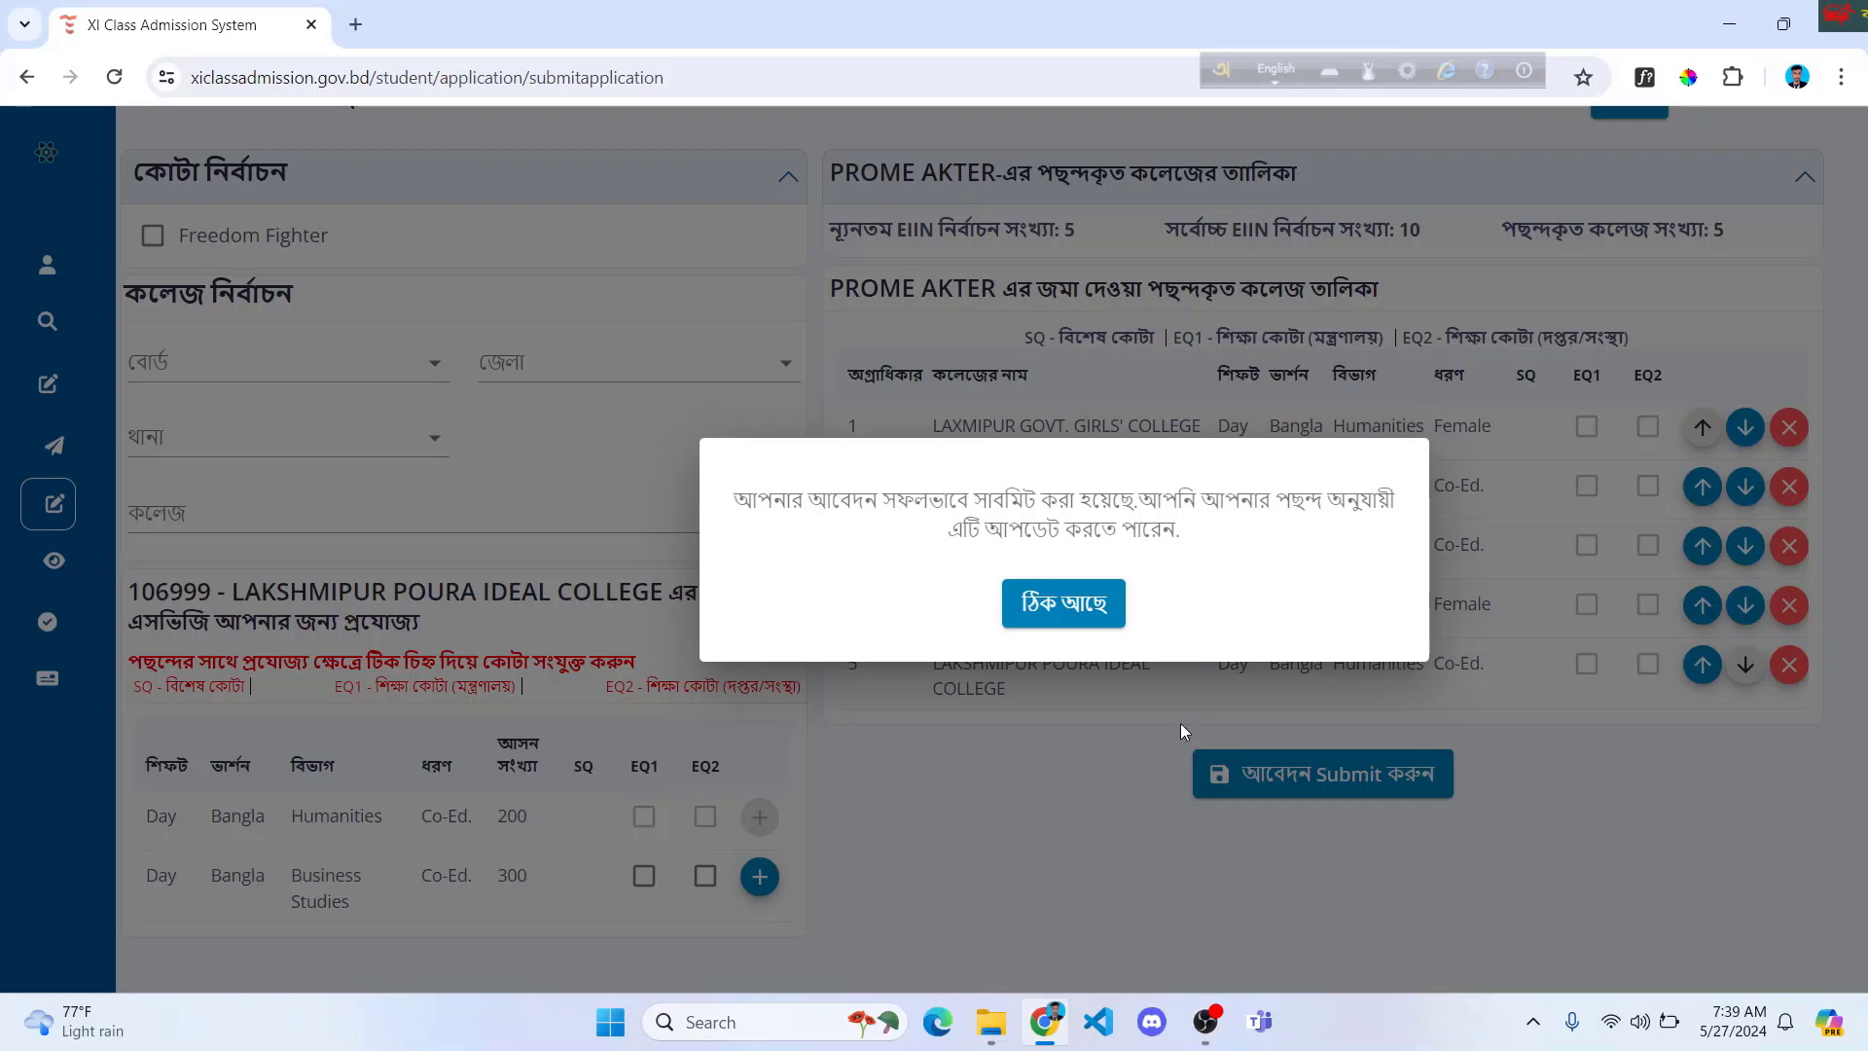
click(1063, 604)
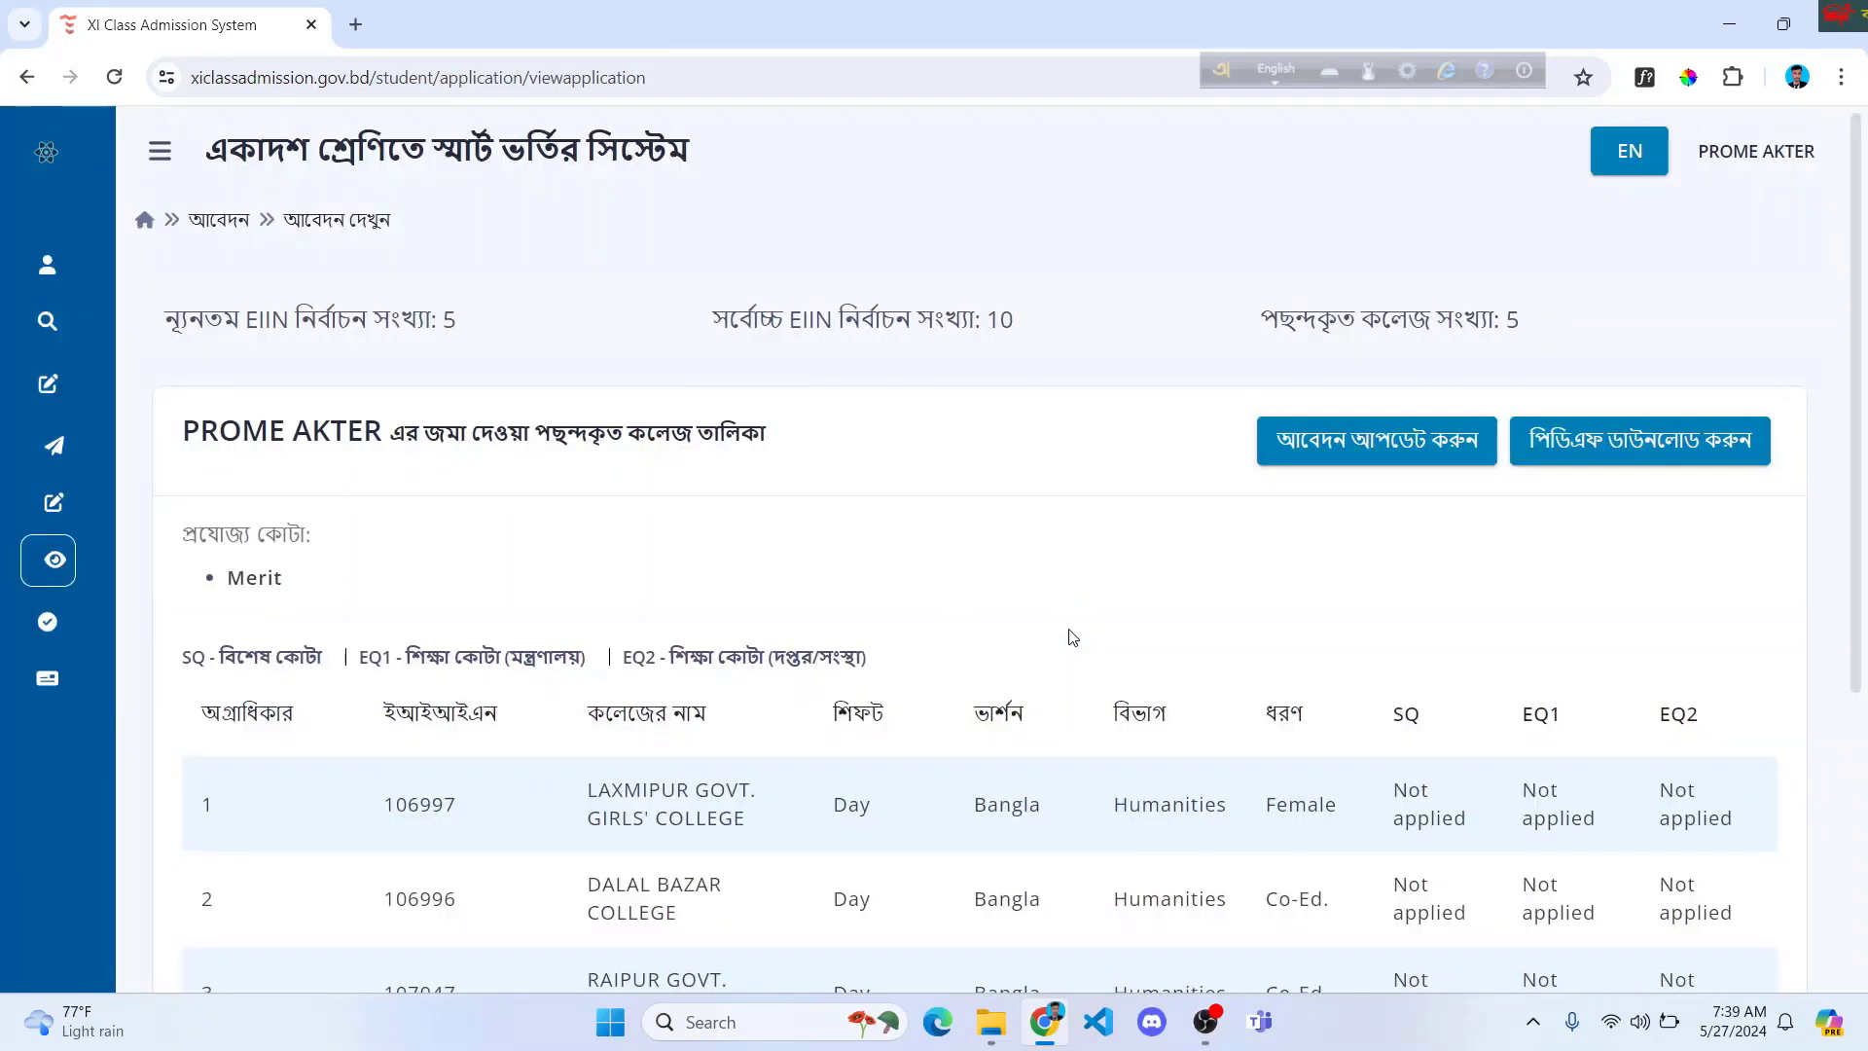
scroll(1104, 627, down, 2)
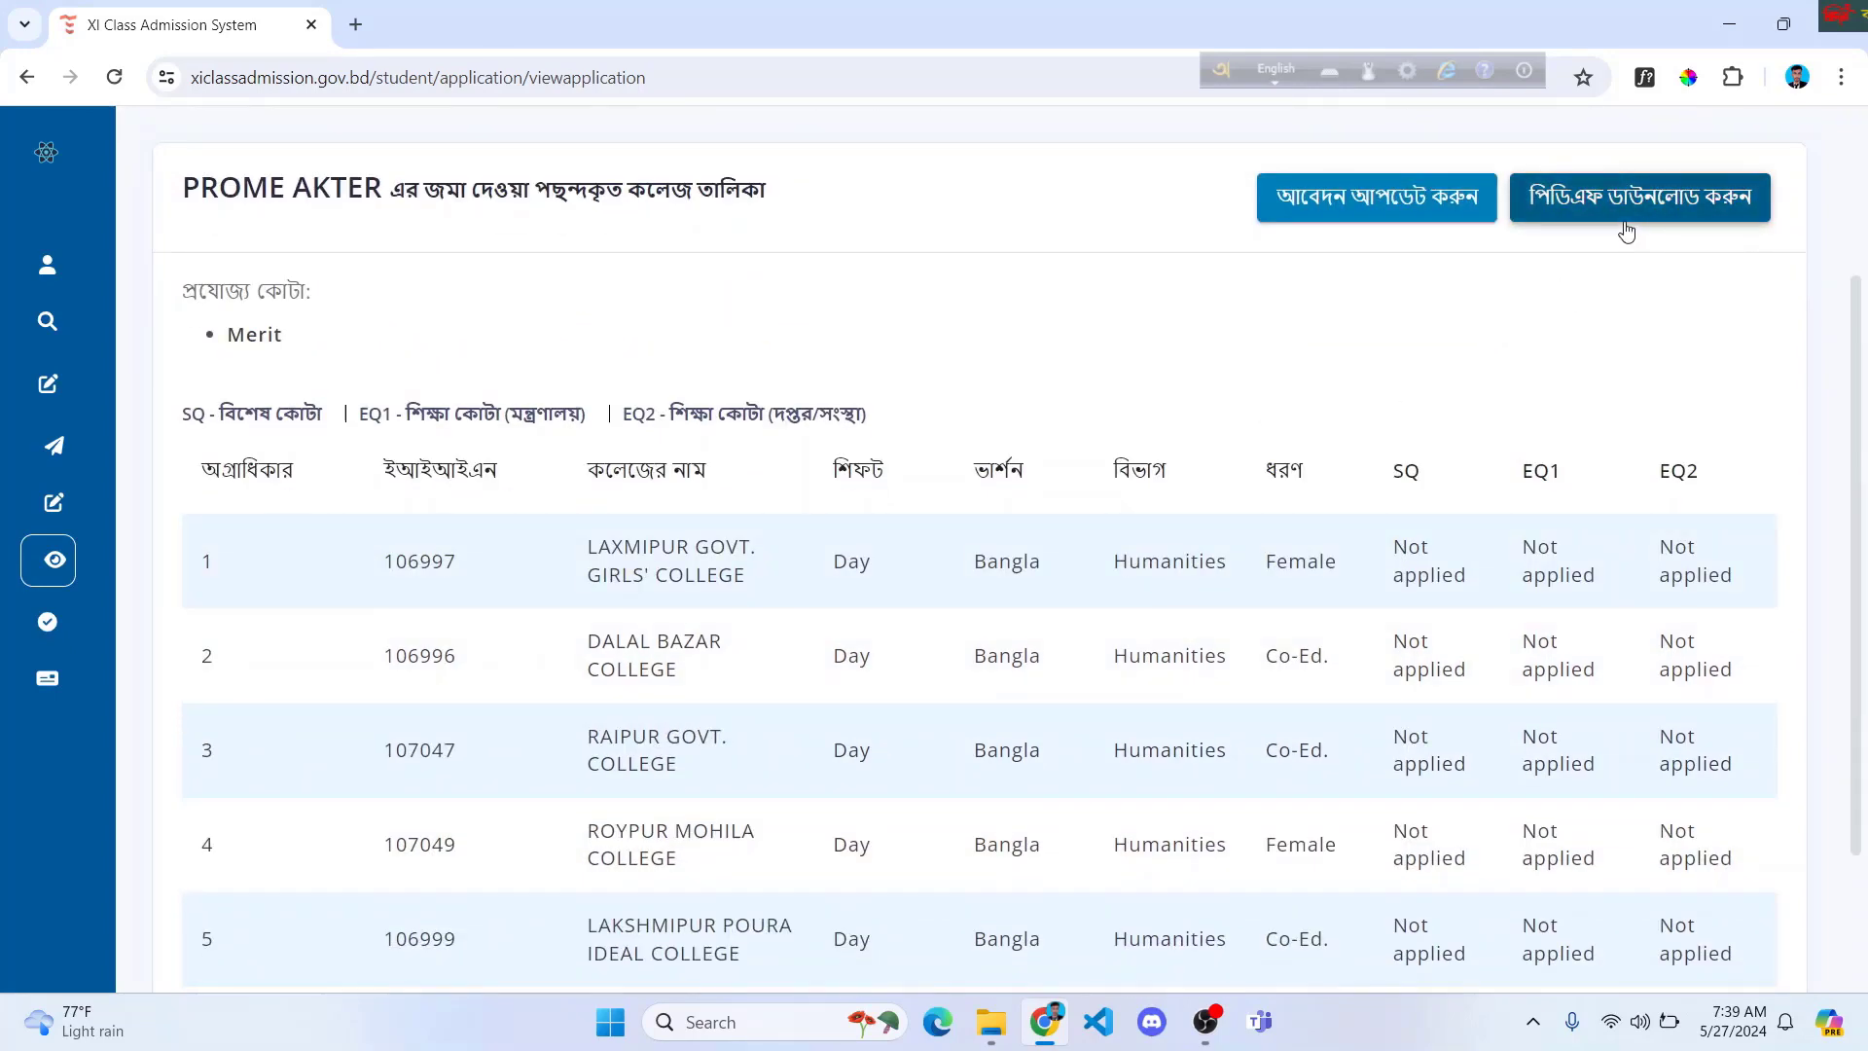
scroll(1245, 464, down, 2)
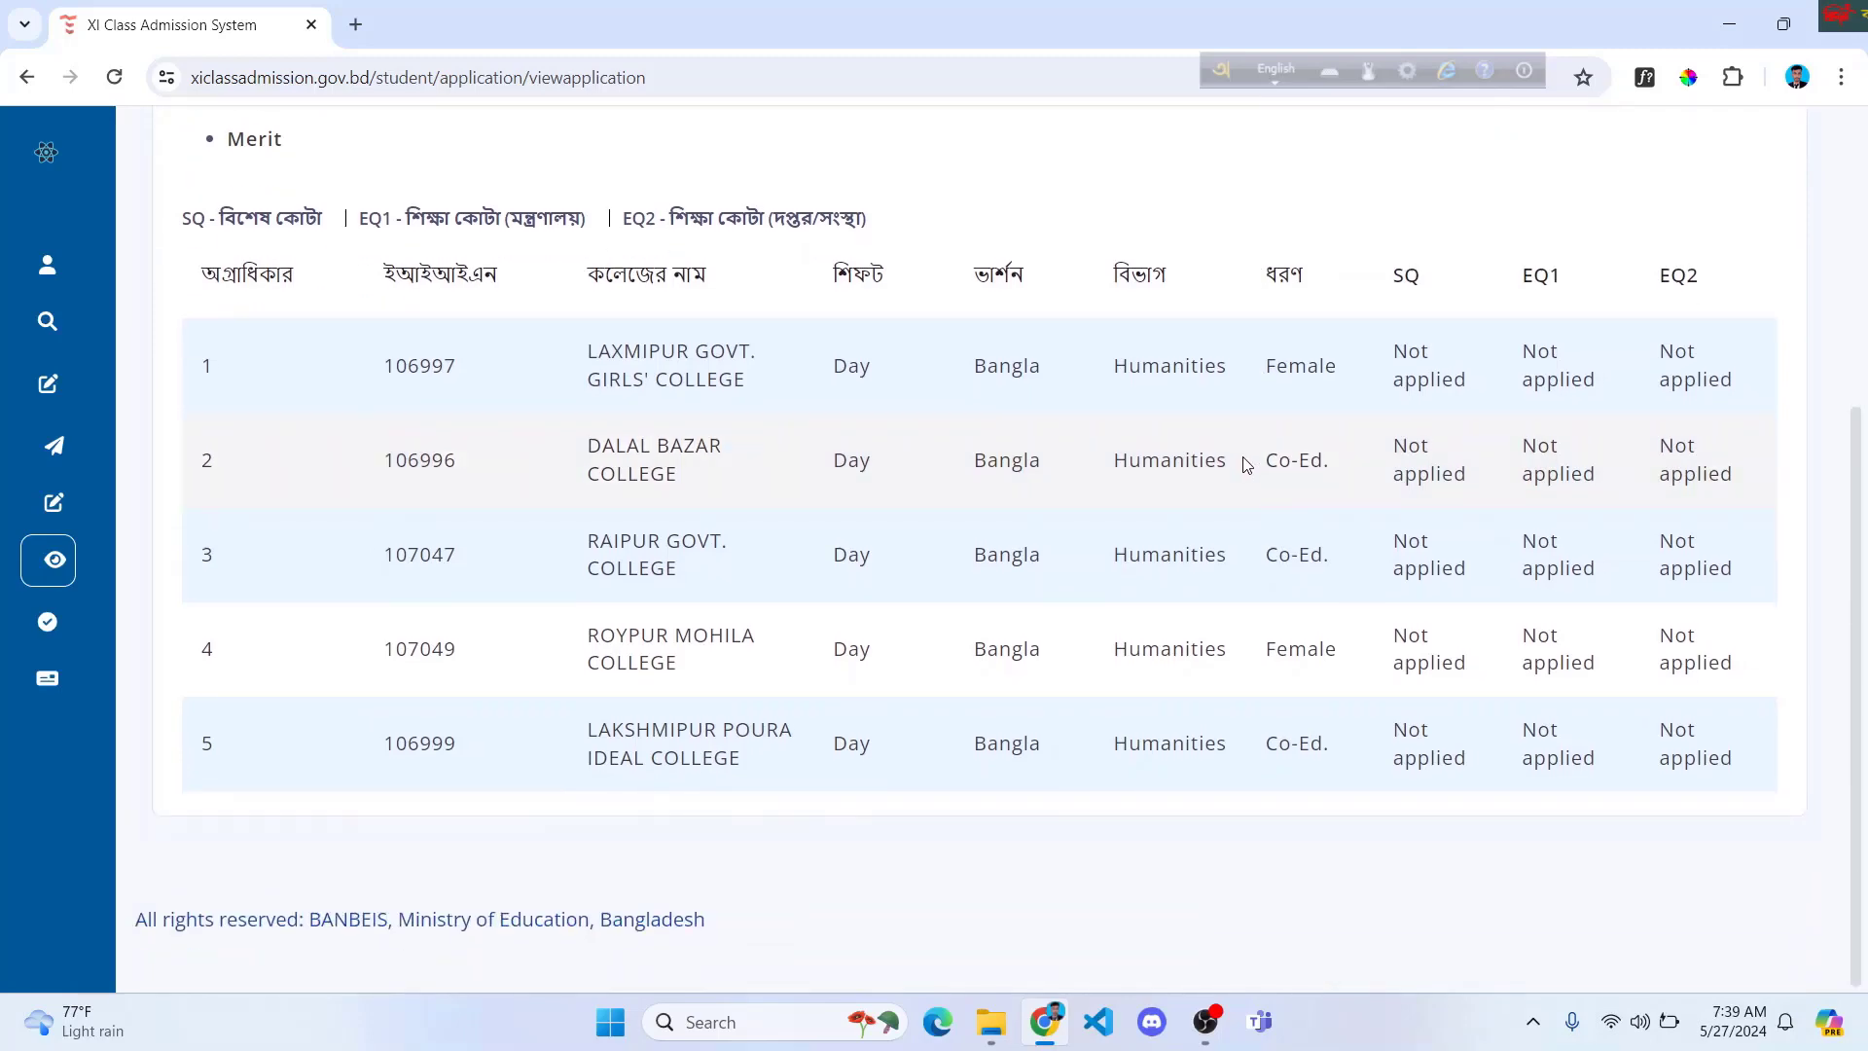
scroll(1244, 461, up, 5)
scroll(1237, 467, down, 2)
scroll(1241, 448, up, 3)
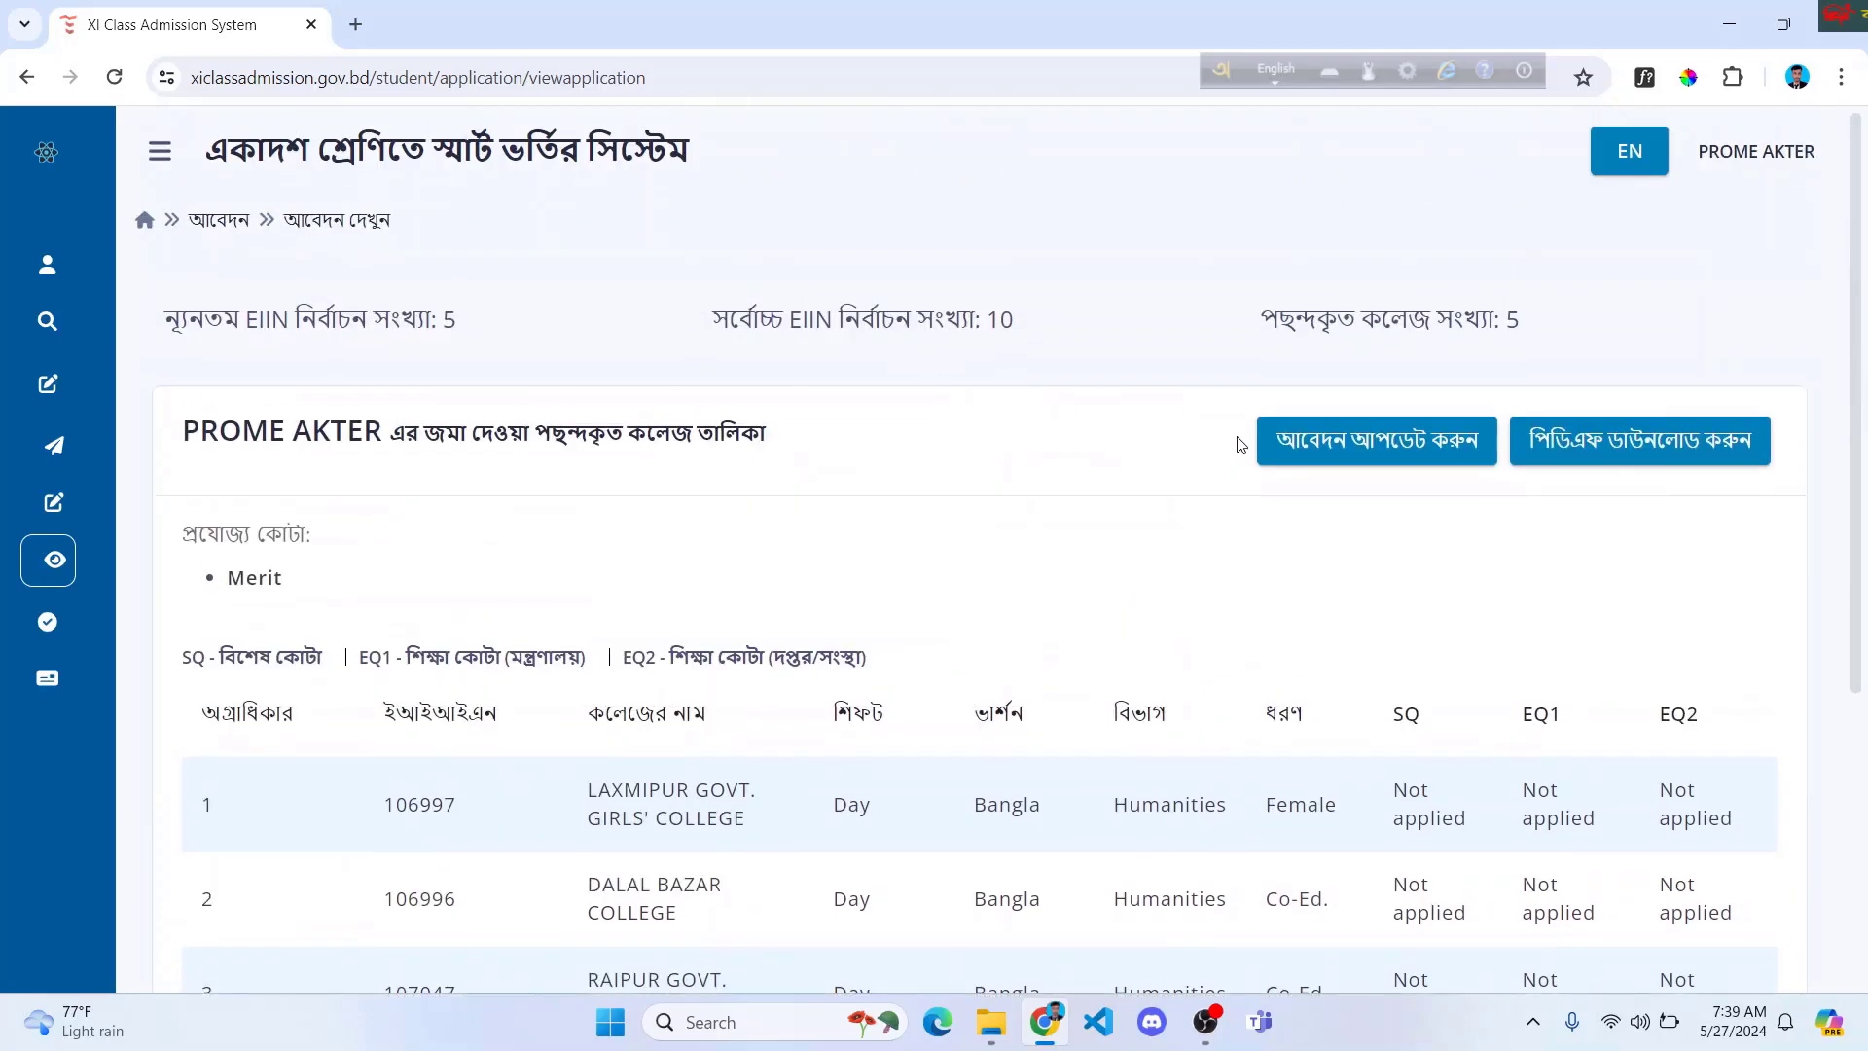